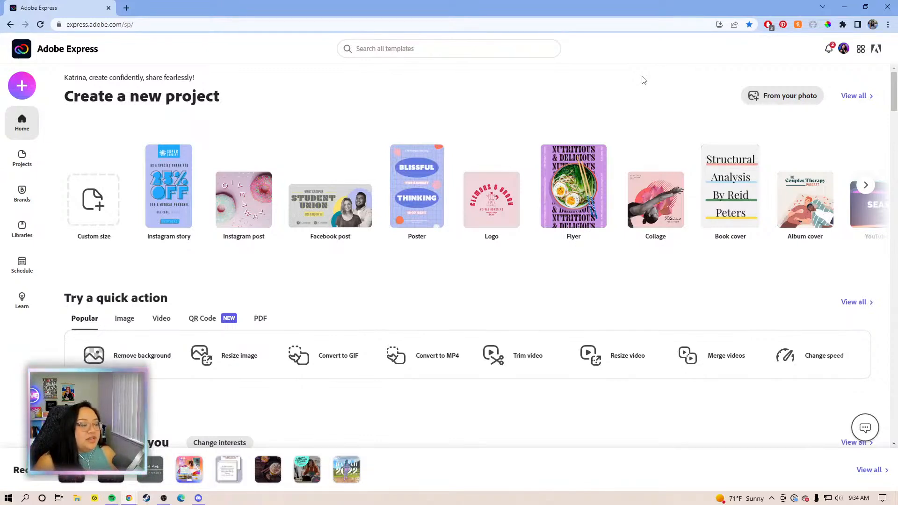
- Create a blank Instagram post project and close the template suggestions to clear the workspace
{"action": "mouse_move", "coordinate": [243, 206]}
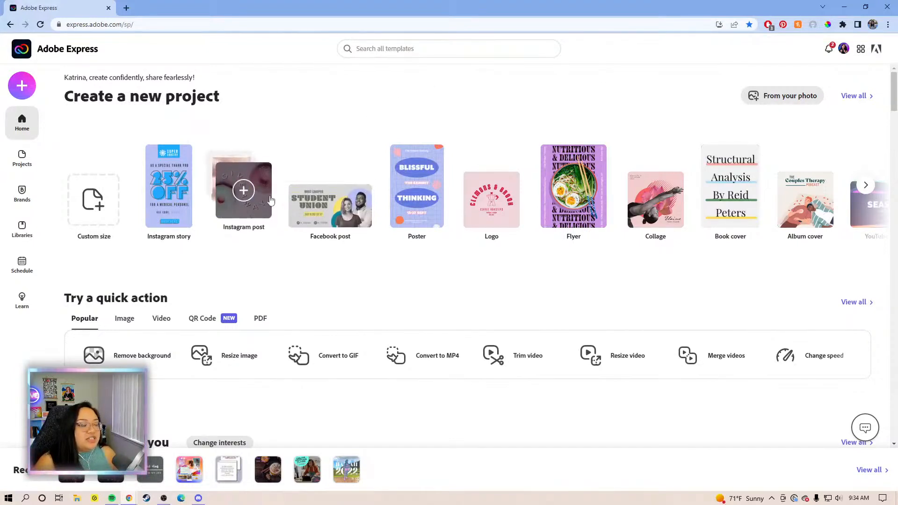
{"action": "left_click", "coordinate": [244, 192]}
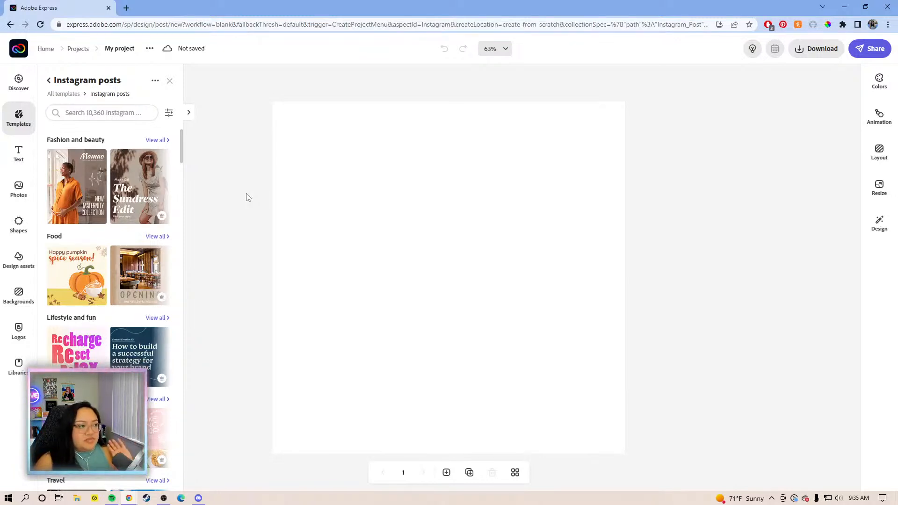
{"action": "left_click", "coordinate": [246, 195]}
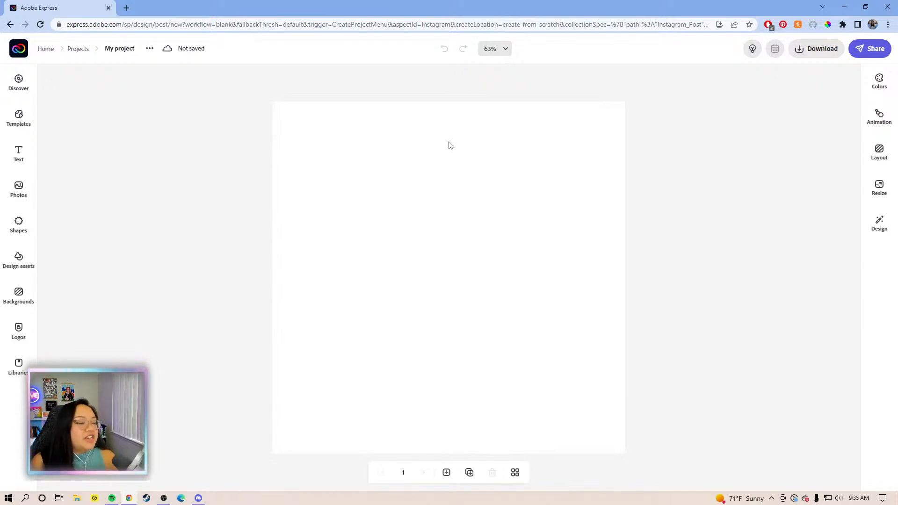
- Set the blank page's background to the solid custom grey #979696
{"action": "left_click", "coordinate": [439, 185]}
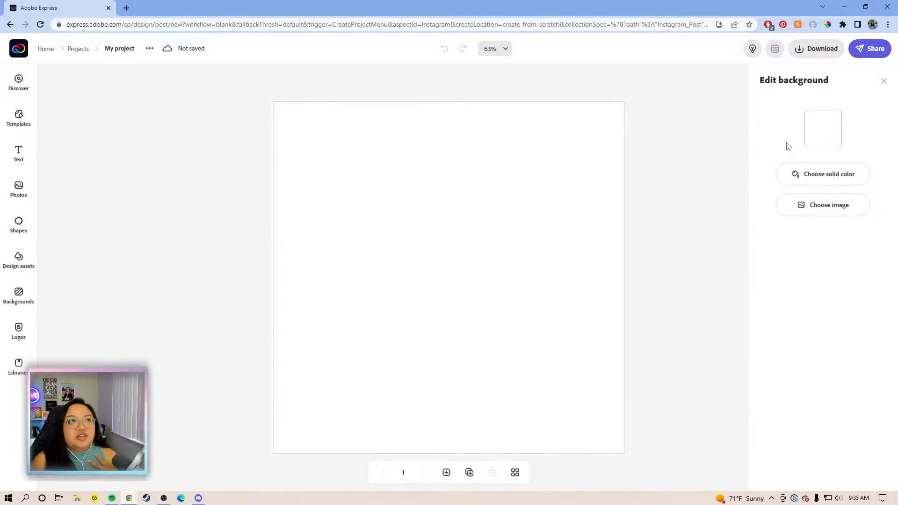
{"action": "left_click", "coordinate": [712, 145]}
{"action": "left_click", "coordinate": [514, 152]}
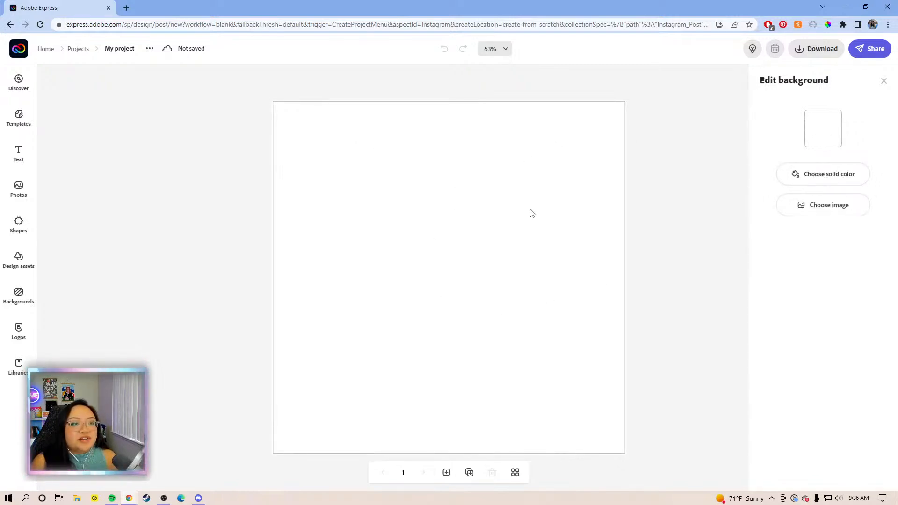
{"action": "left_click", "coordinate": [838, 136]}
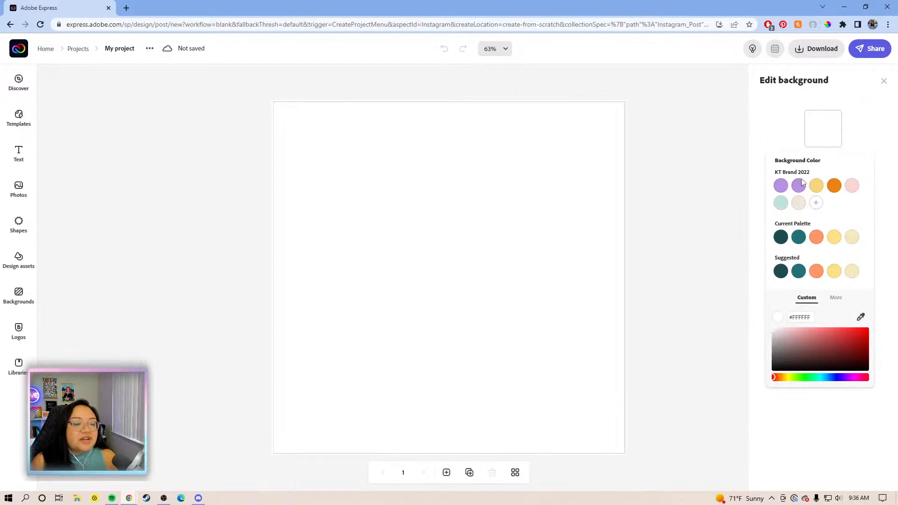
{"action": "left_click", "coordinate": [776, 344]}
{"action": "left_click_drag", "start_coordinate": [776, 344], "coordinate": [773, 348]}
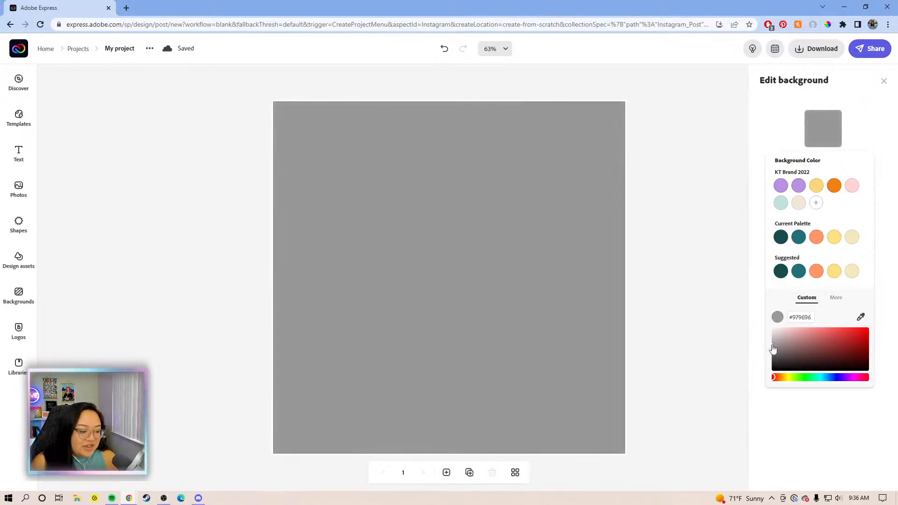
{"action": "left_click", "coordinate": [686, 256]}
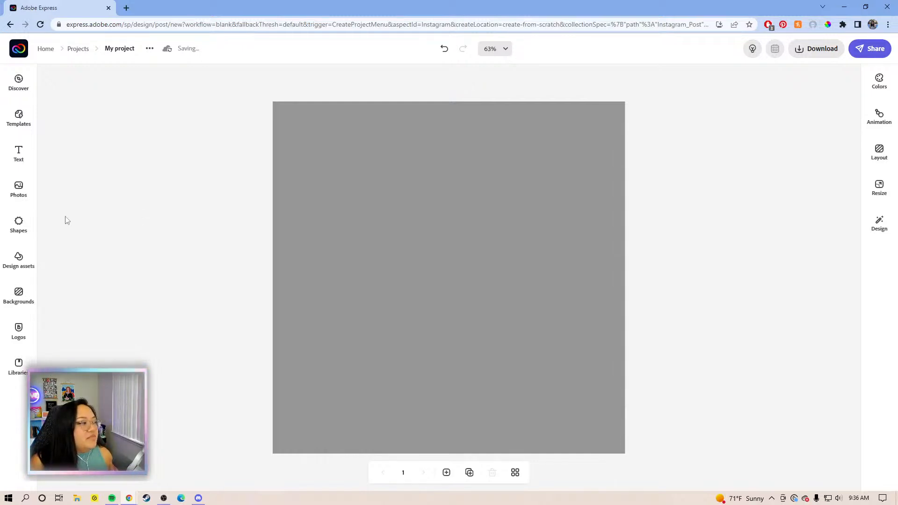
- Examine the ready-made text designs by category, including the full collection of logo text designs
{"action": "left_click", "coordinate": [23, 163]}
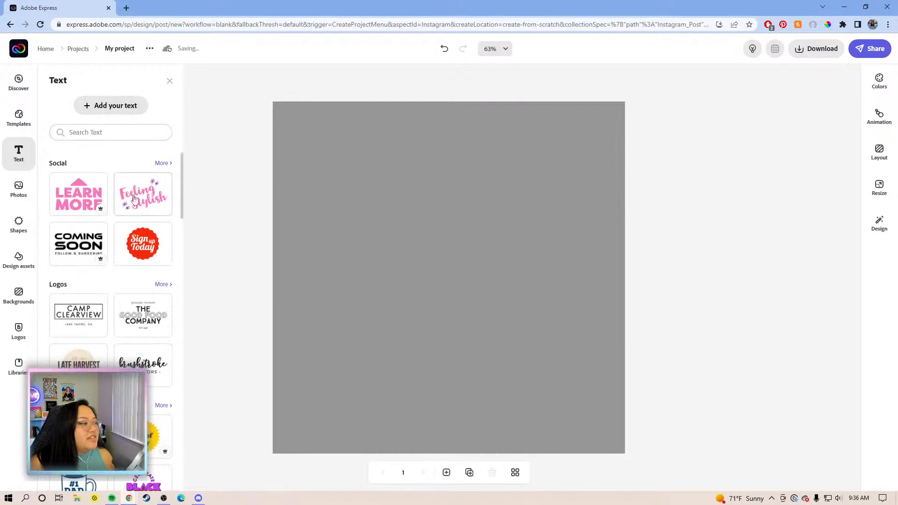
{"action": "scroll", "coordinate": [135, 204], "scroll_direction": "down", "scroll_amount": 5}
{"action": "scroll", "coordinate": [135, 204], "scroll_direction": "down", "scroll_amount": 3}
{"action": "scroll", "coordinate": [117, 201], "scroll_direction": "up", "scroll_amount": 6}
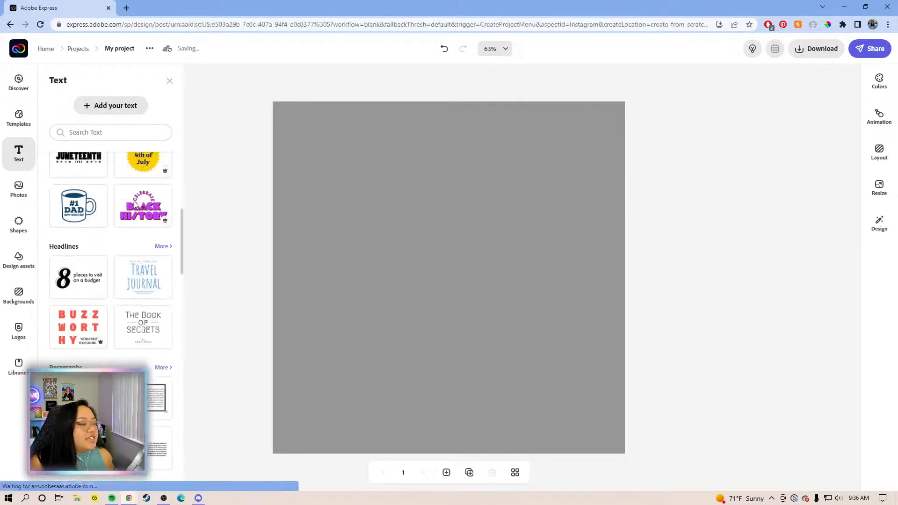
{"action": "scroll", "coordinate": [115, 200], "scroll_direction": "up", "scroll_amount": 3}
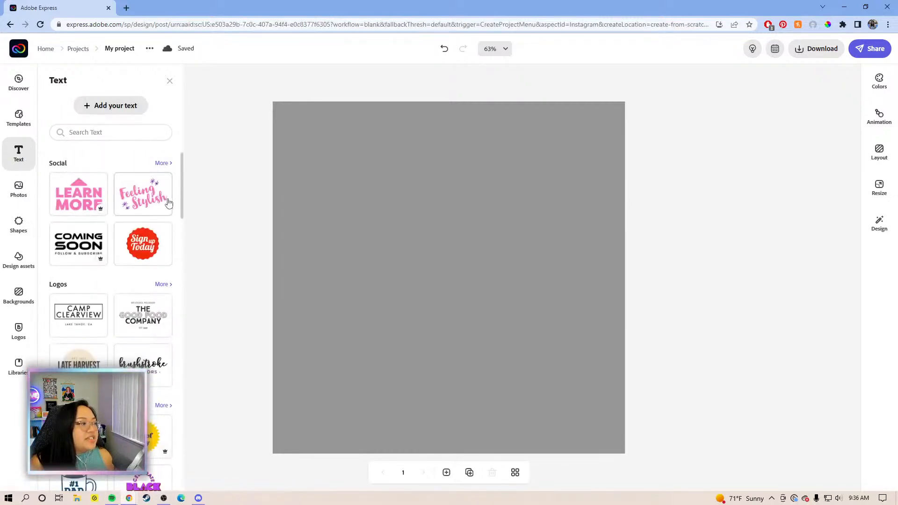
{"action": "scroll", "coordinate": [124, 310], "scroll_direction": "down", "scroll_amount": 3}
{"action": "scroll", "coordinate": [123, 327], "scroll_direction": "up", "scroll_amount": 3}
{"action": "left_click", "coordinate": [162, 285]}
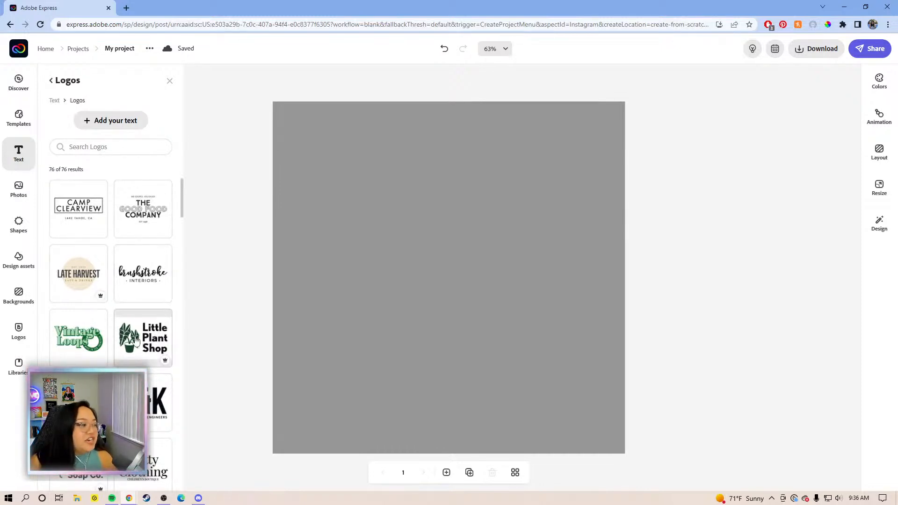
{"action": "scroll", "coordinate": [135, 342], "scroll_direction": "down", "scroll_amount": 15}
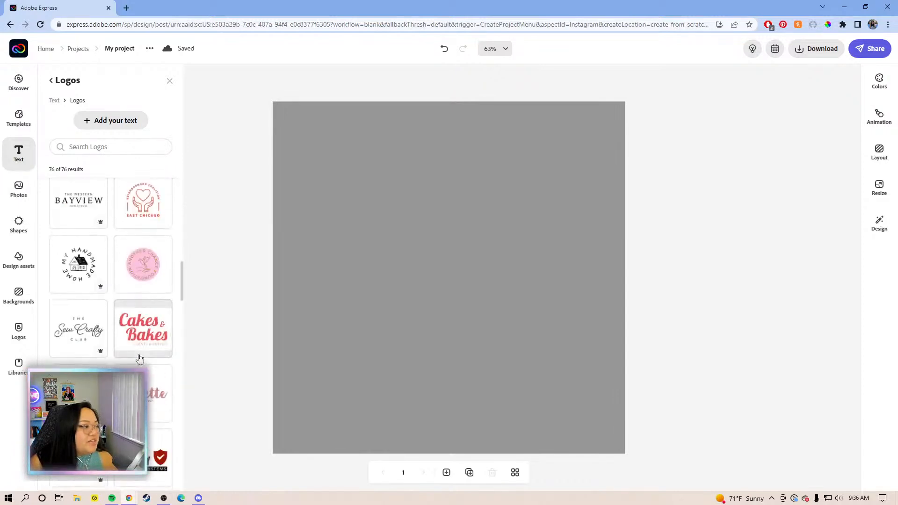
{"action": "scroll", "coordinate": [144, 358], "scroll_direction": "down", "scroll_amount": 5}
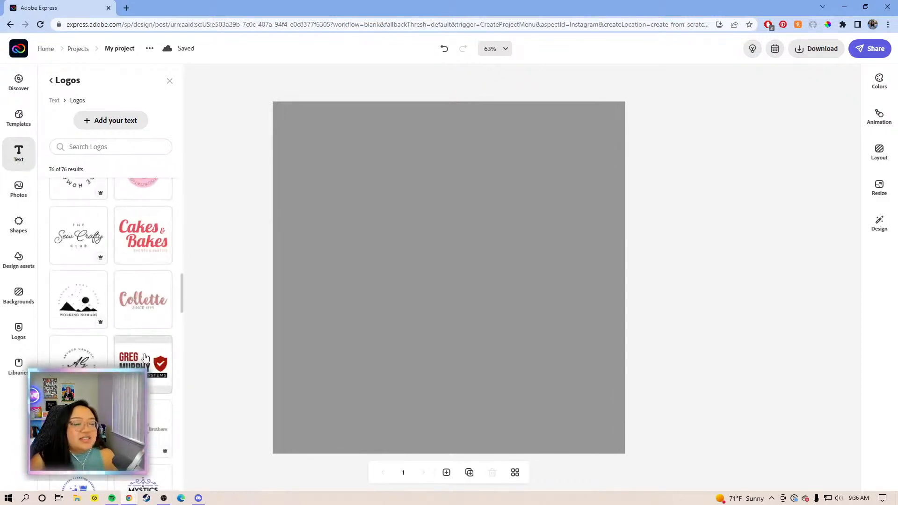
{"action": "scroll", "coordinate": [144, 358], "scroll_direction": "down", "scroll_amount": 6}
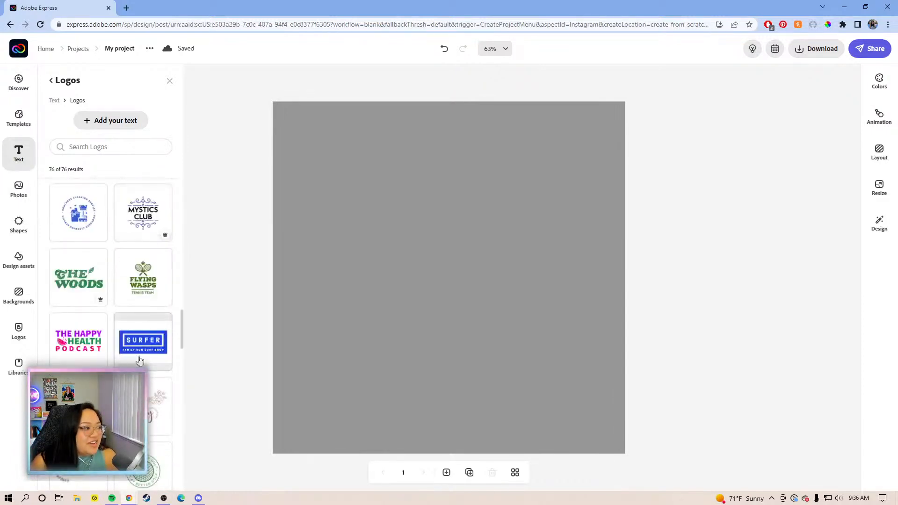
{"action": "scroll", "coordinate": [145, 358], "scroll_direction": "up", "scroll_amount": 15}
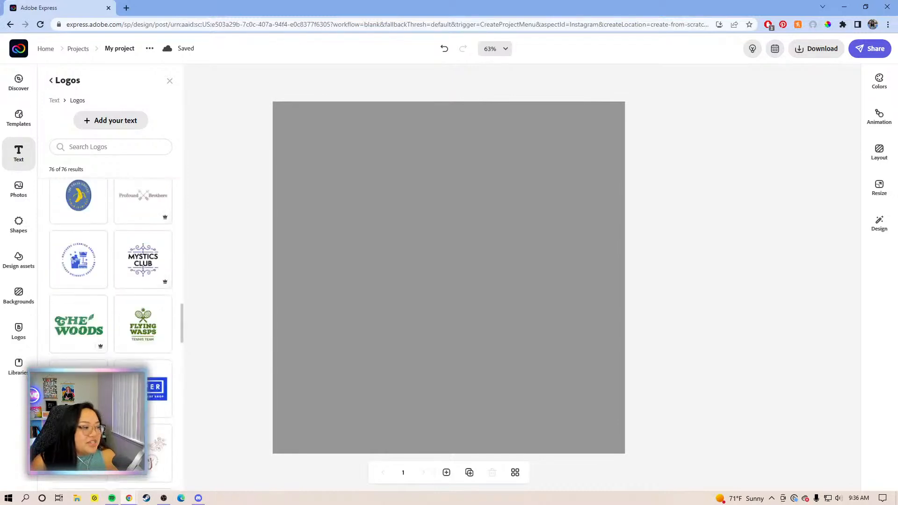
{"action": "scroll", "coordinate": [144, 358], "scroll_direction": "up", "scroll_amount": 8}
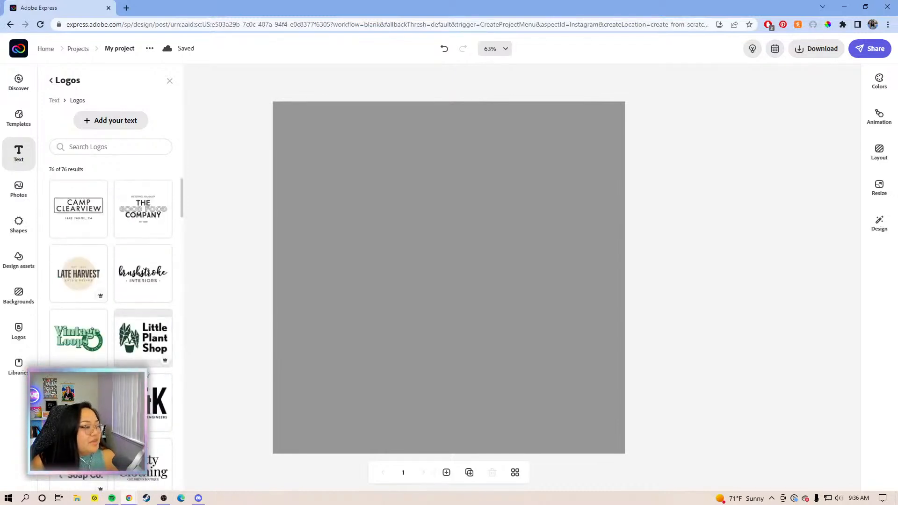
- Add a text box reading "mini vlog" and place it centred in the upper part of the page
{"action": "left_click", "coordinate": [111, 122]}
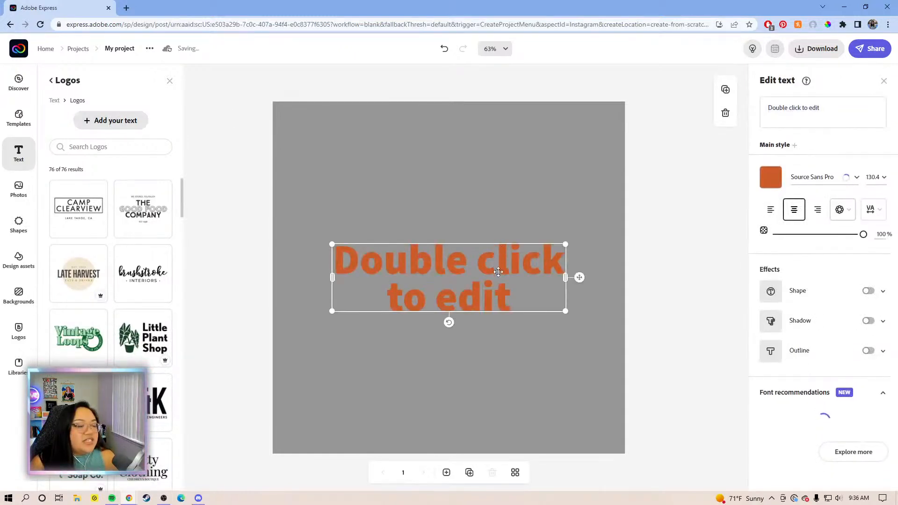
{"action": "left_click_drag", "start_coordinate": [826, 116], "coordinate": [766, 108]}
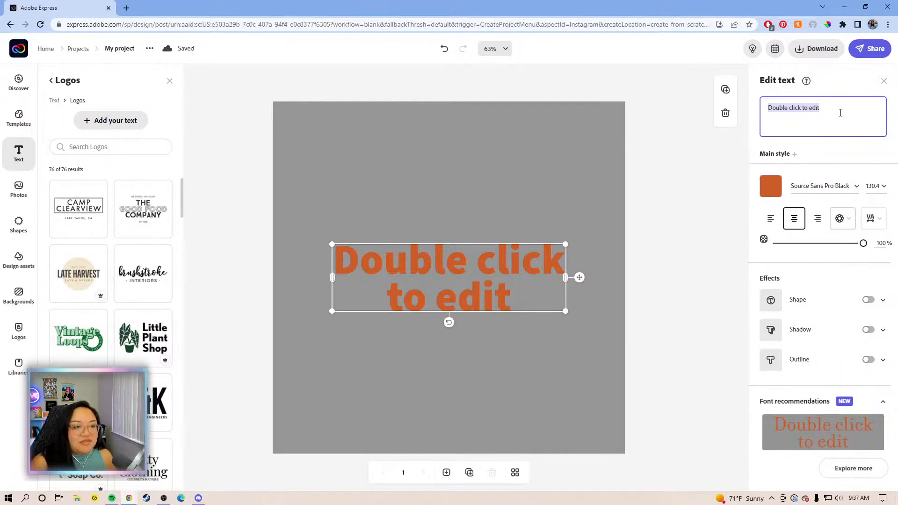
{"action": "left_click", "coordinate": [841, 112]}
{"action": "left_click_drag", "start_coordinate": [836, 112], "coordinate": [768, 107]}
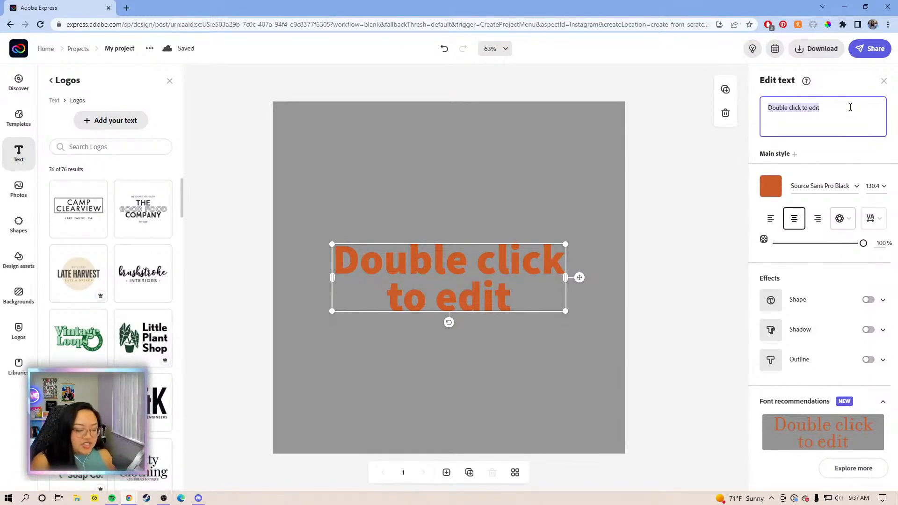
{"action": "key", "text": "BackSpace"}
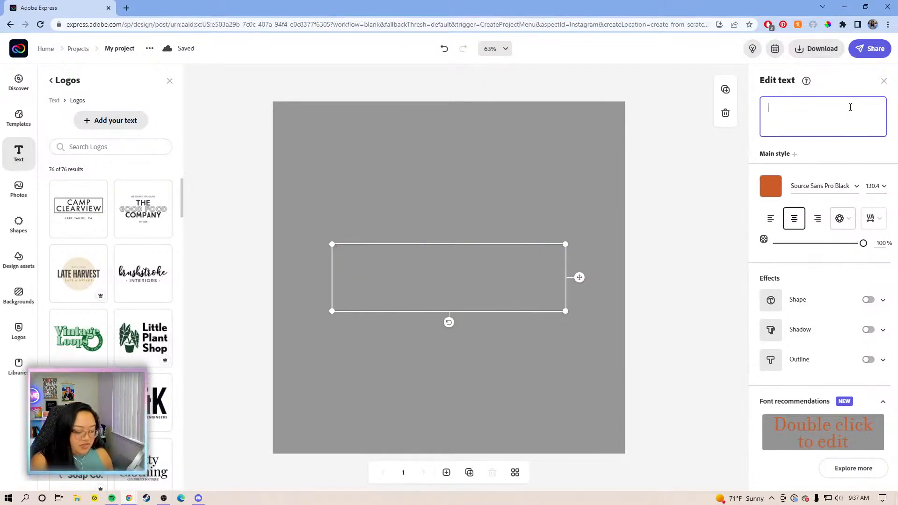
{"action": "type", "text": "m"}
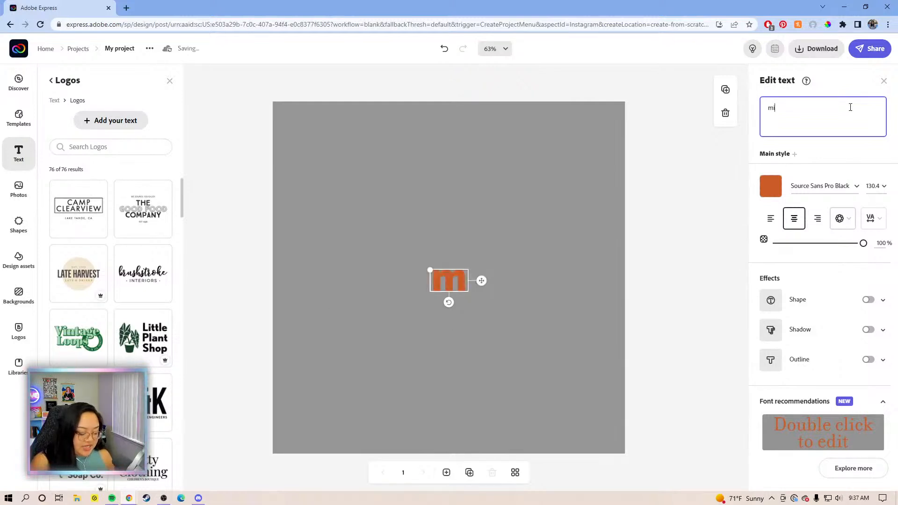
{"action": "type", "text": "ini vlog"}
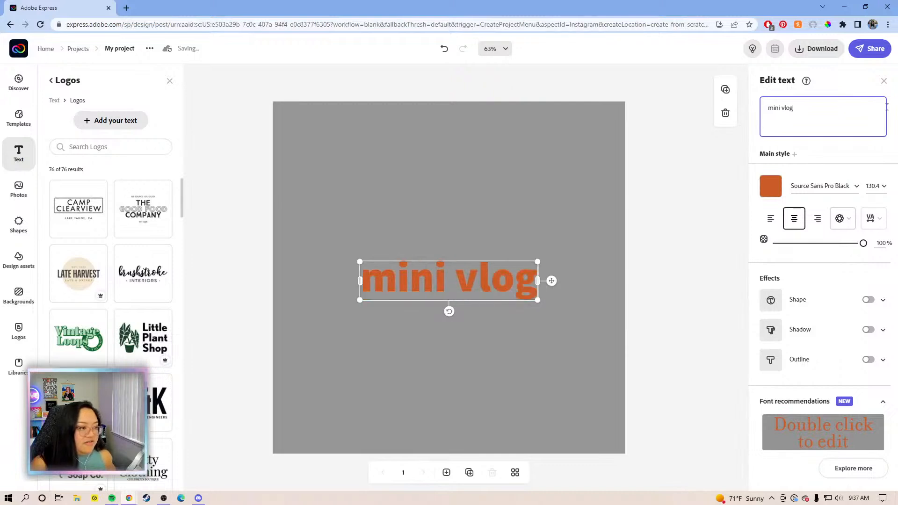
{"action": "left_click_drag", "start_coordinate": [556, 267], "coordinate": [557, 223]}
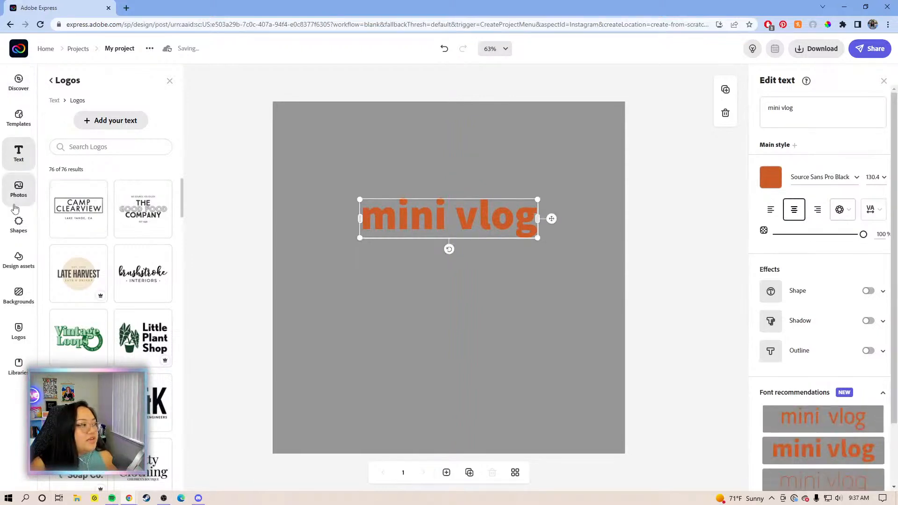
- Add a basic line shape just below the "mini vlog" text and stretch it to about the text's width
{"action": "left_click", "coordinate": [14, 233]}
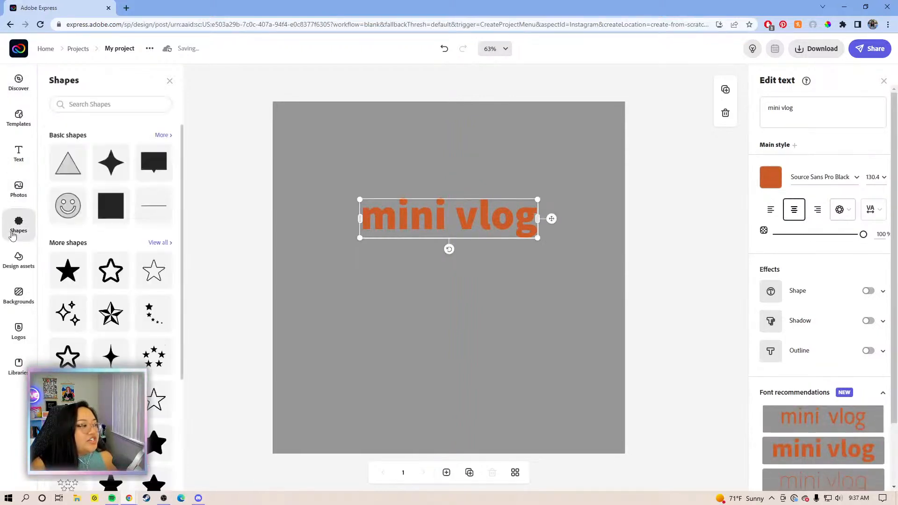
{"action": "left_click_drag", "start_coordinate": [154, 210], "coordinate": [451, 296]}
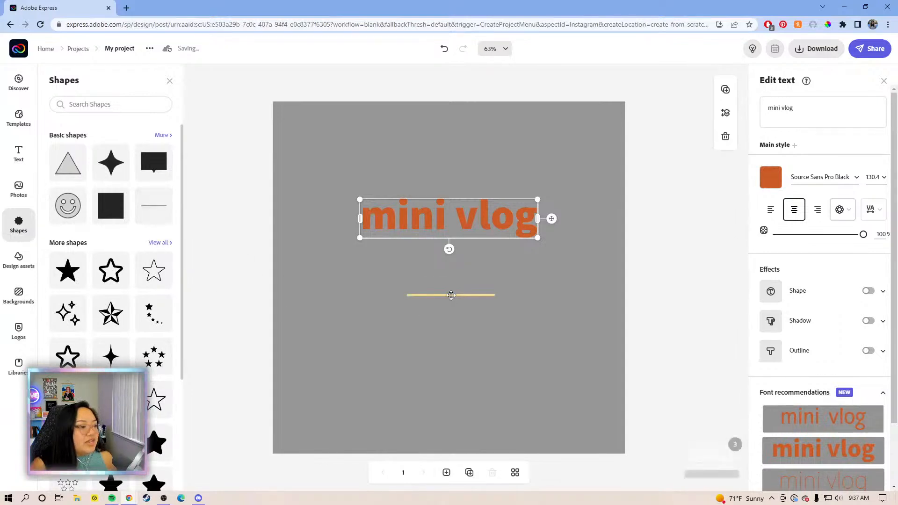
{"action": "left_click_drag", "start_coordinate": [564, 296], "coordinate": [555, 266]}
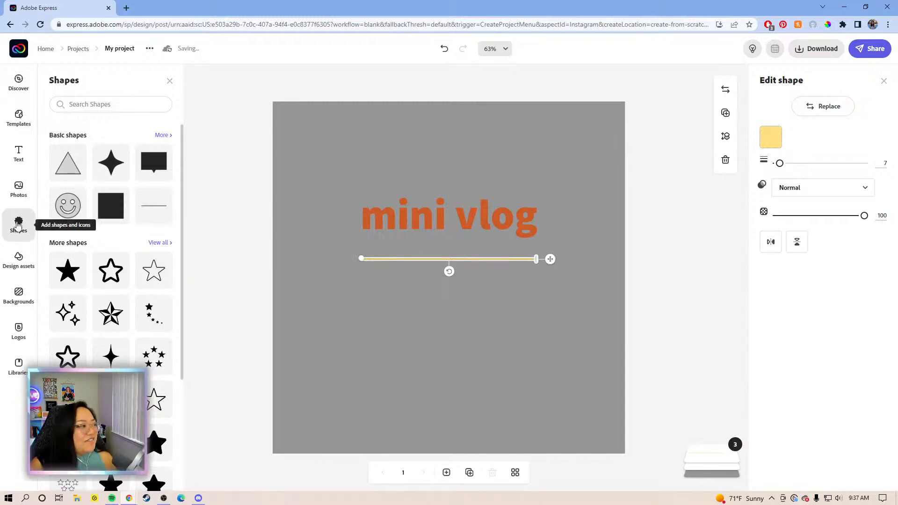
- Add a text box reading "A DAY IN MY LIFE" below the line and resize it to one line at about size 98.5
{"action": "left_click", "coordinate": [10, 162]}
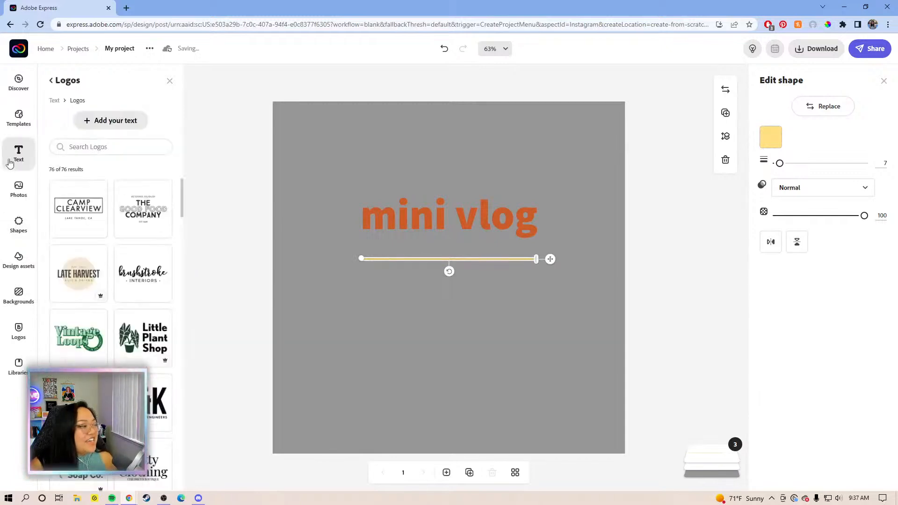
{"action": "left_click", "coordinate": [104, 122]}
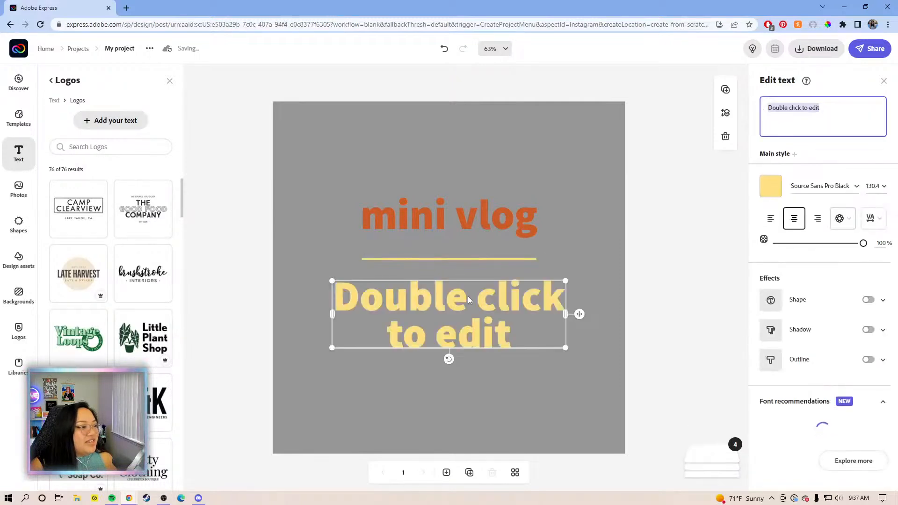
{"action": "left_click", "coordinate": [821, 108]}
{"action": "left_click_drag", "start_coordinate": [820, 108], "coordinate": [769, 111]}
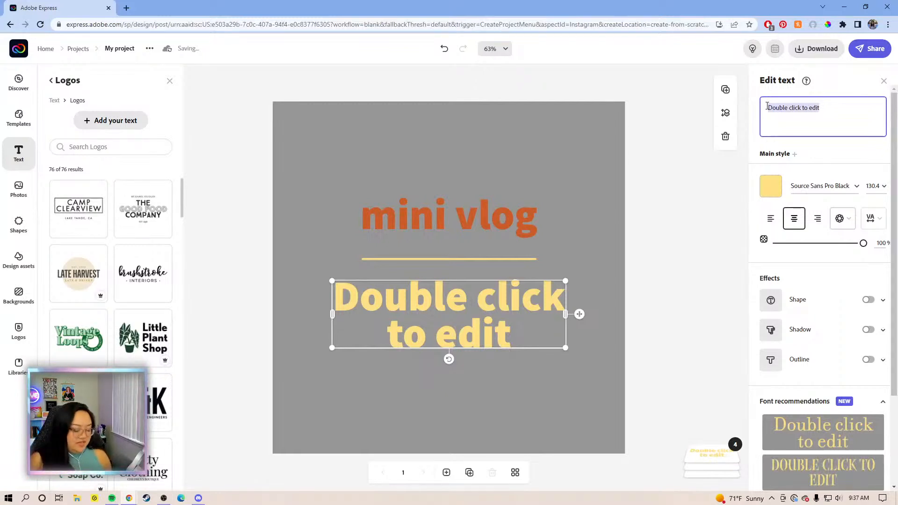
{"action": "type", "text": "Ad"}
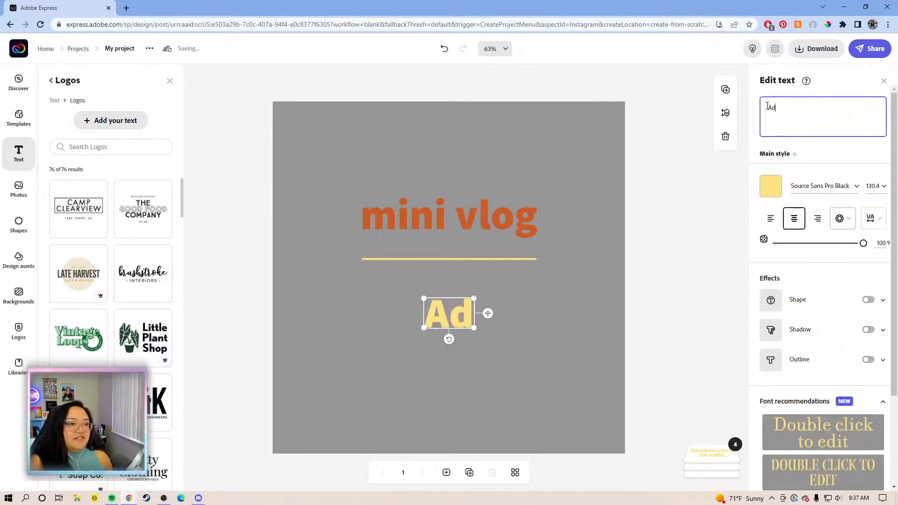
{"action": "key", "text": "BackSpace"}
{"action": "type", "text": "DAY"}
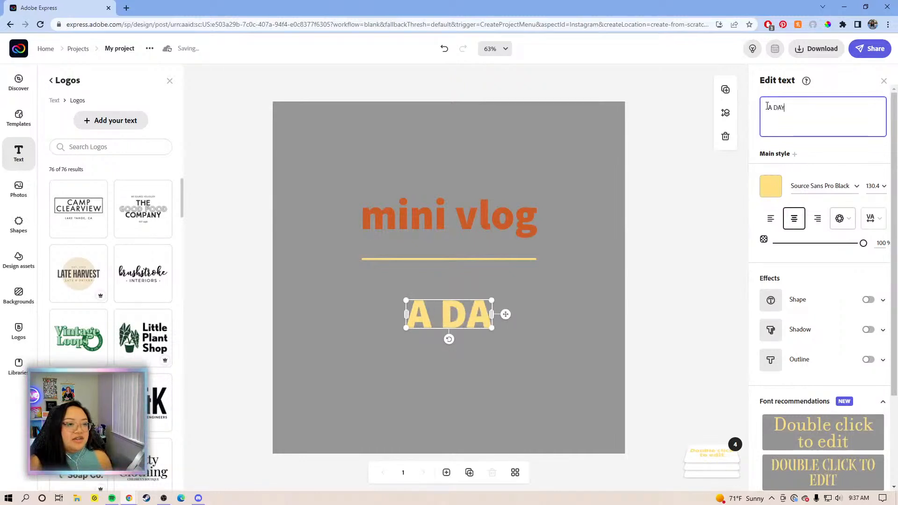
{"action": "type", "text": " IN M"}
{"action": "type", "text": "FE"}
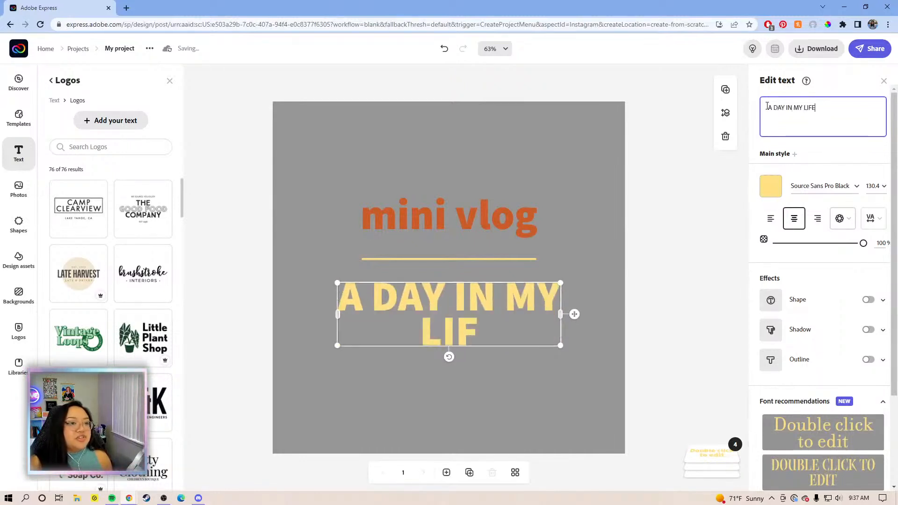
{"action": "left_click_drag", "start_coordinate": [560, 314], "coordinate": [575, 292]}
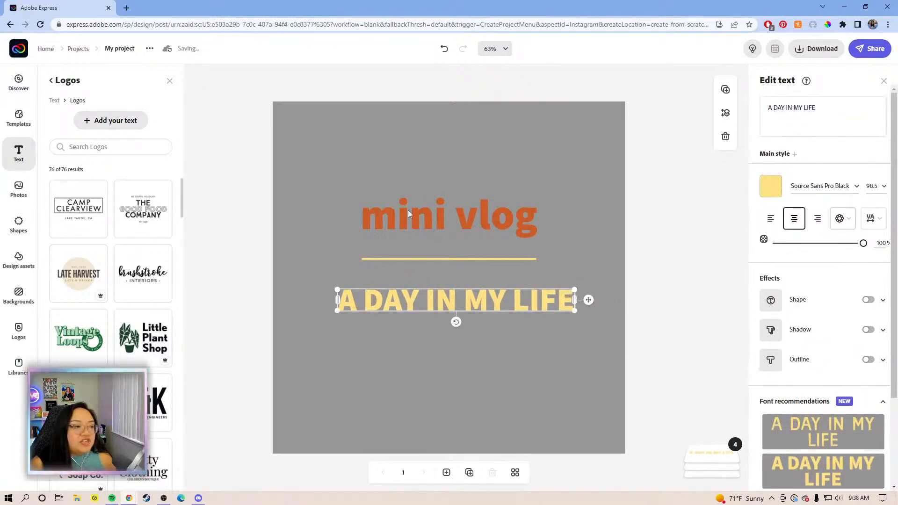
- Centre the "A DAY IN MY LIFE" text horizontally on the page below the dividing line
{"action": "left_click", "coordinate": [393, 203]}
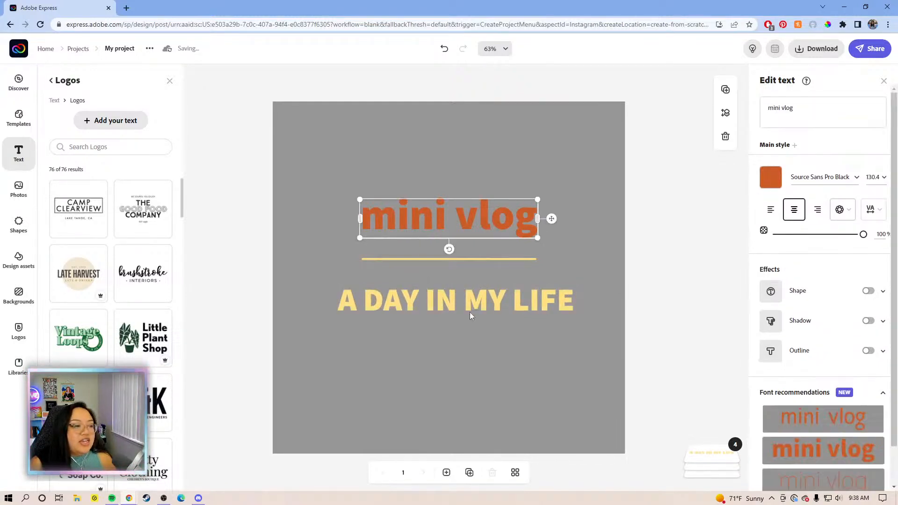
{"action": "left_click", "coordinate": [469, 312]}
{"action": "left_click", "coordinate": [506, 301]}
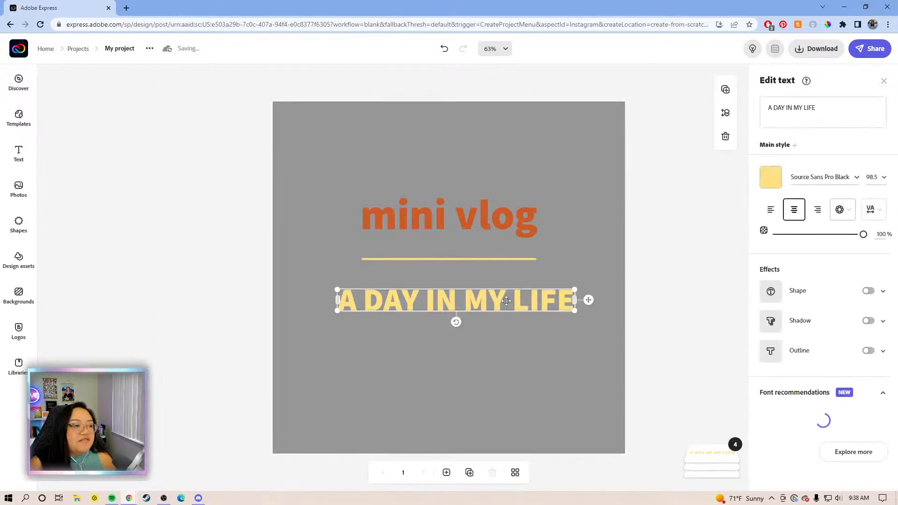
{"action": "left_click_drag", "start_coordinate": [523, 301], "coordinate": [519, 303]}
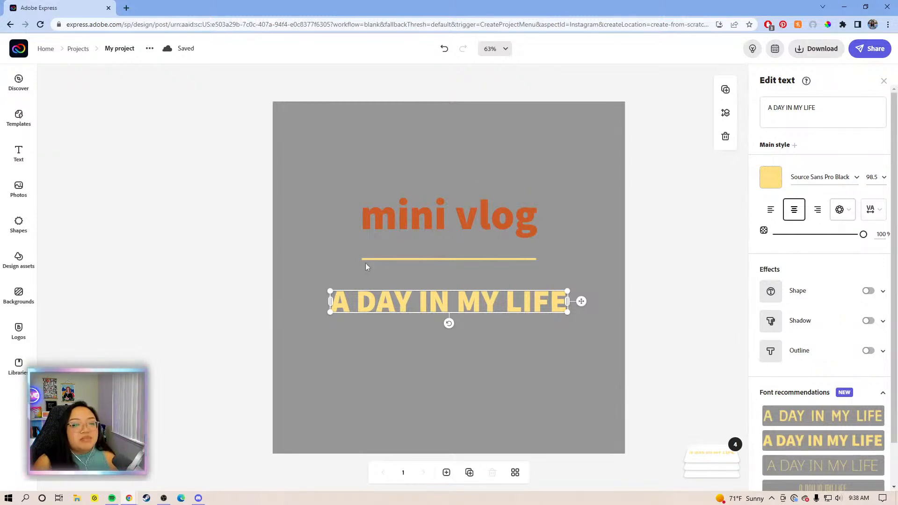
{"action": "left_click", "coordinate": [542, 335]}
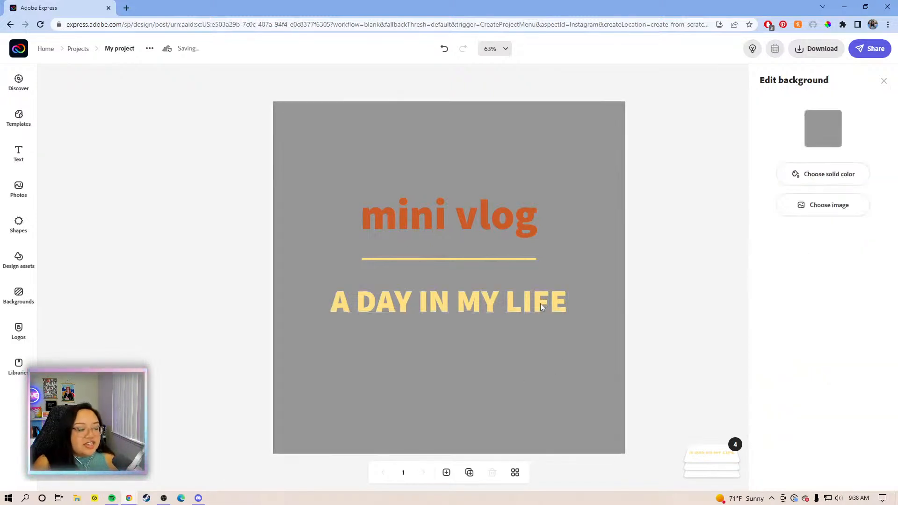
- Move the "A DAY IN MY LIFE" text slightly closer to the line, enlarge it to about size 126.1 and recentre it
{"action": "left_click", "coordinate": [567, 300]}
{"action": "left_click_drag", "start_coordinate": [582, 304], "coordinate": [581, 296]}
{"action": "left_click_drag", "start_coordinate": [308, 334], "coordinate": [287, 322]}
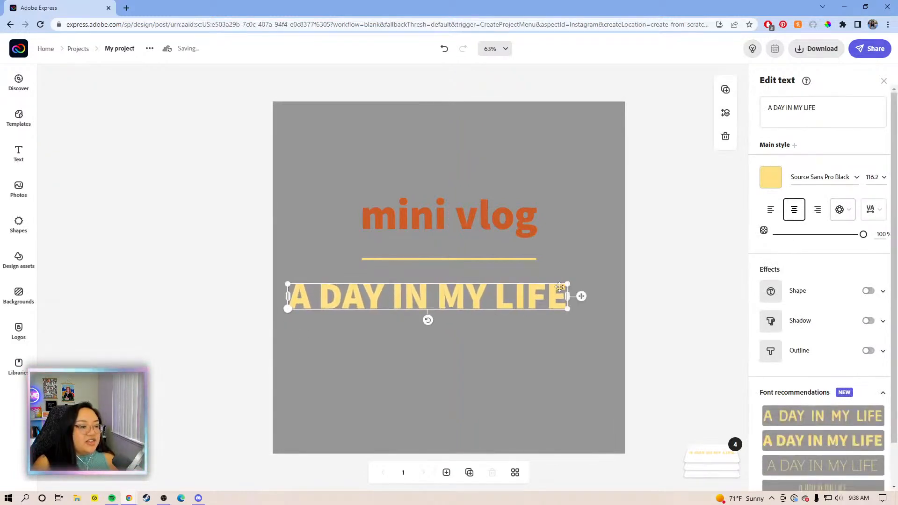
{"action": "left_click_drag", "start_coordinate": [581, 296], "coordinate": [613, 297]}
- Stretch the dividing line to nearly the page's full width and centre it between the two texts
{"action": "left_click", "coordinate": [525, 258]}
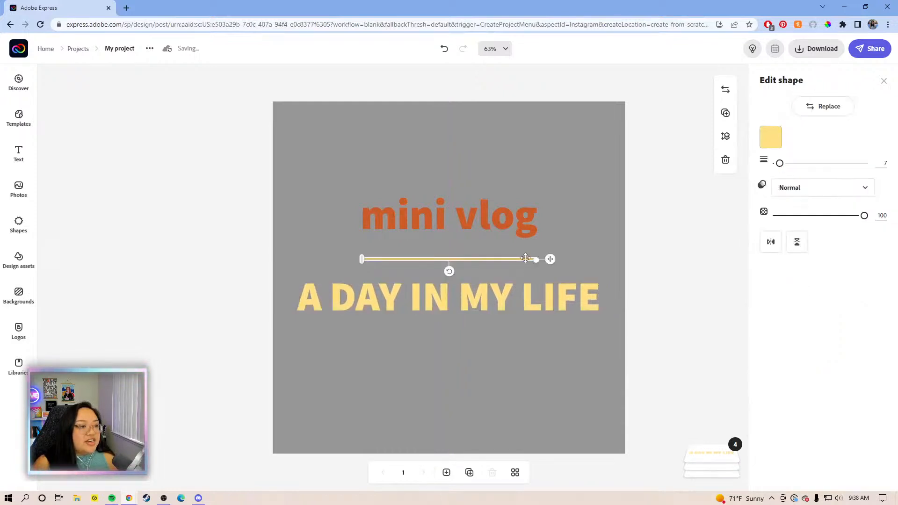
{"action": "left_click_drag", "start_coordinate": [362, 260], "coordinate": [361, 260]}
{"action": "left_click_drag", "start_coordinate": [303, 259], "coordinate": [281, 259]}
{"action": "left_click", "coordinate": [546, 259]}
{"action": "left_click_drag", "start_coordinate": [589, 261], "coordinate": [621, 258]}
{"action": "left_click_drag", "start_coordinate": [356, 259], "coordinate": [312, 258]}
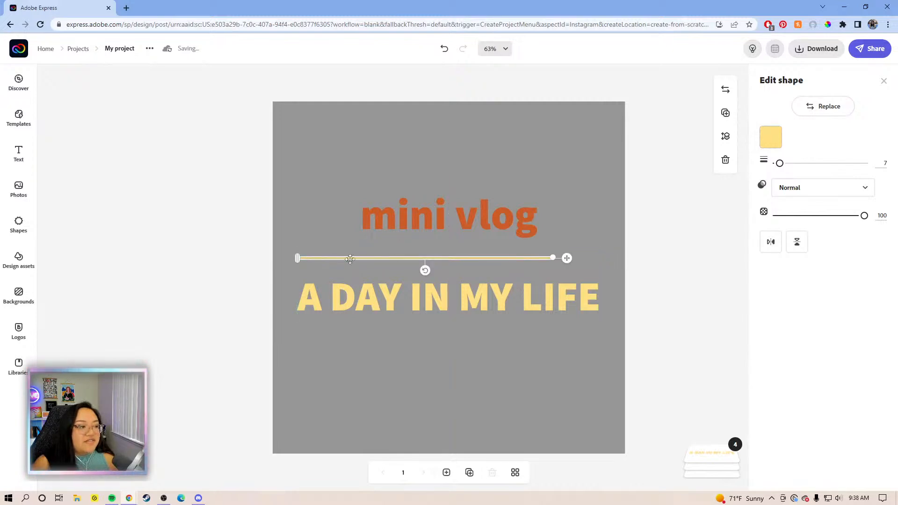
{"action": "left_click_drag", "start_coordinate": [567, 258], "coordinate": [618, 261]}
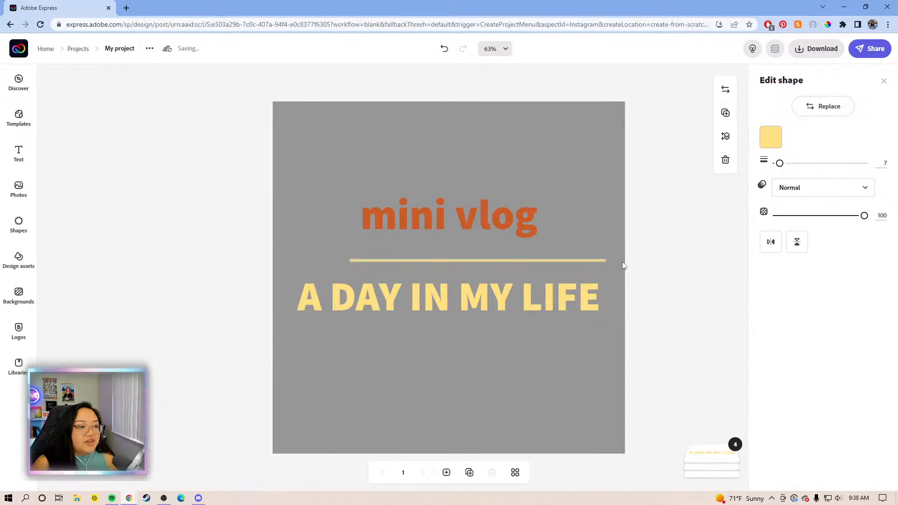
{"action": "left_click_drag", "start_coordinate": [351, 260], "coordinate": [287, 260]}
{"action": "left_click_drag", "start_coordinate": [622, 261], "coordinate": [634, 267]}
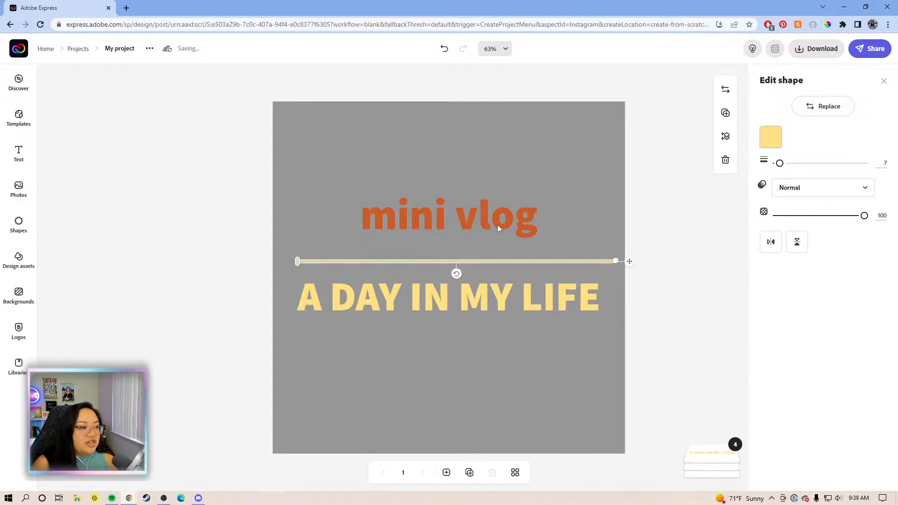
{"action": "left_click_drag", "start_coordinate": [298, 261], "coordinate": [287, 261]}
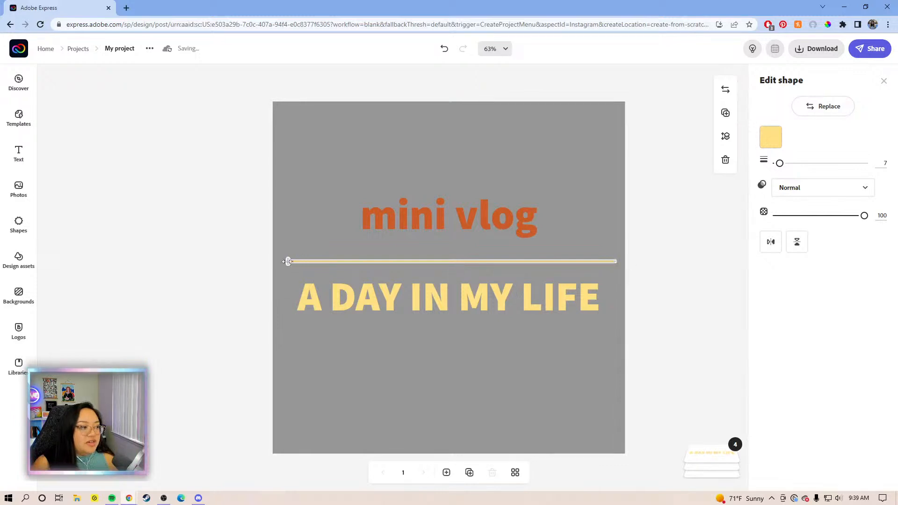
{"action": "left_click", "coordinate": [631, 264]}
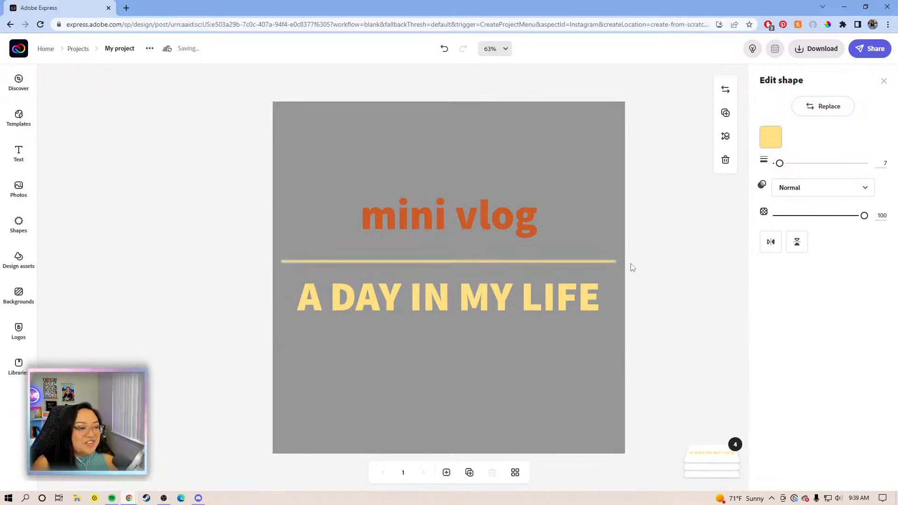
- Enlarge the "mini vlog" text to about size 235, close to the line's width, and centre it above the line
{"action": "left_click", "coordinate": [518, 229]}
{"action": "left_click_drag", "start_coordinate": [538, 238], "coordinate": [606, 251]}
{"action": "left_click_drag", "start_coordinate": [360, 198], "coordinate": [283, 189]}
{"action": "left_click_drag", "start_coordinate": [541, 217], "coordinate": [549, 216]}
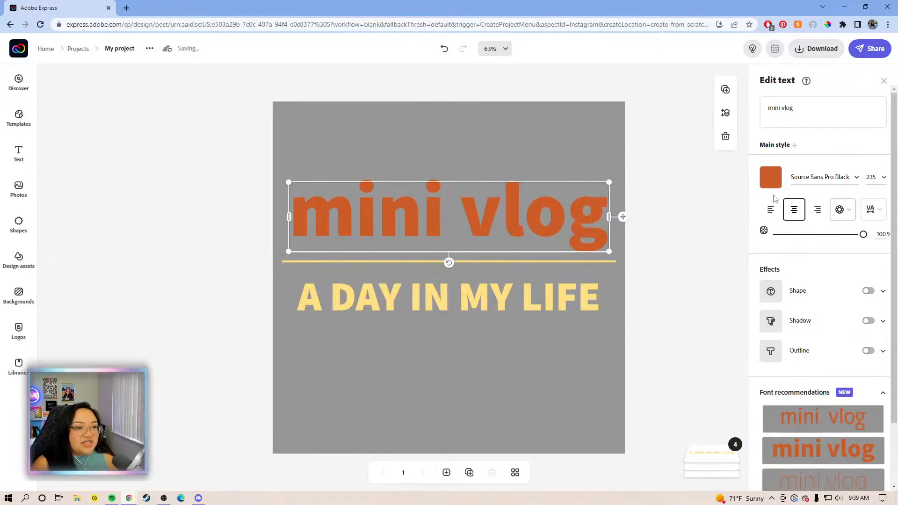
- Change the "mini vlog" font to Goovy Modice Regular from the KT Brand 2022 fonts
{"action": "left_click", "coordinate": [537, 307]}
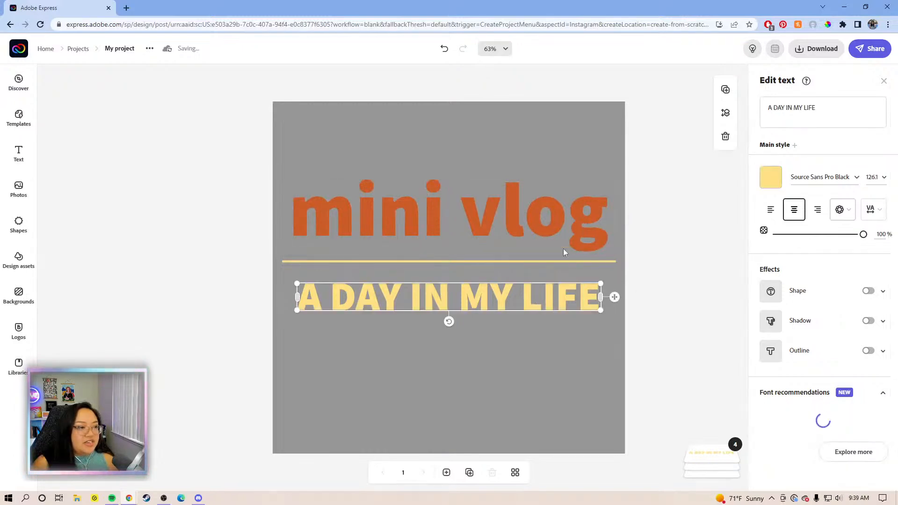
{"action": "left_click", "coordinate": [555, 217]}
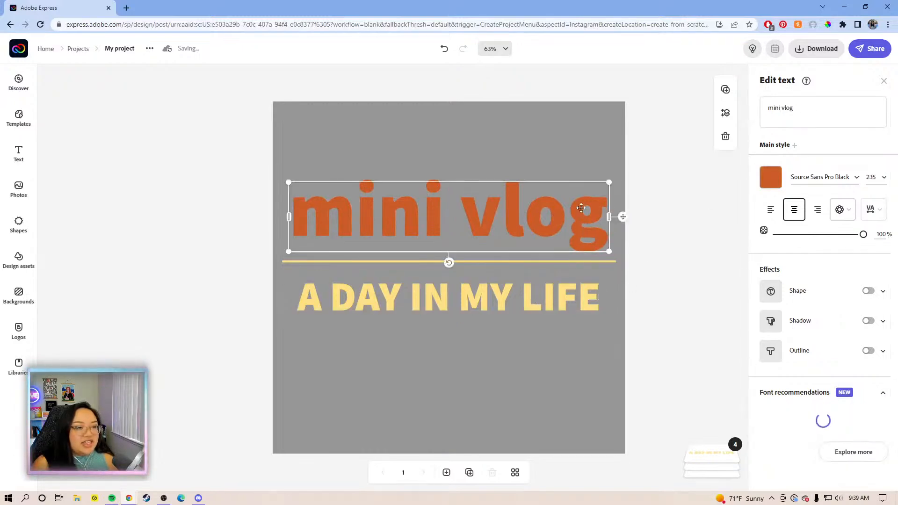
{"action": "left_click", "coordinate": [857, 183]}
{"action": "left_click_drag", "start_coordinate": [856, 330], "coordinate": [855, 198]}
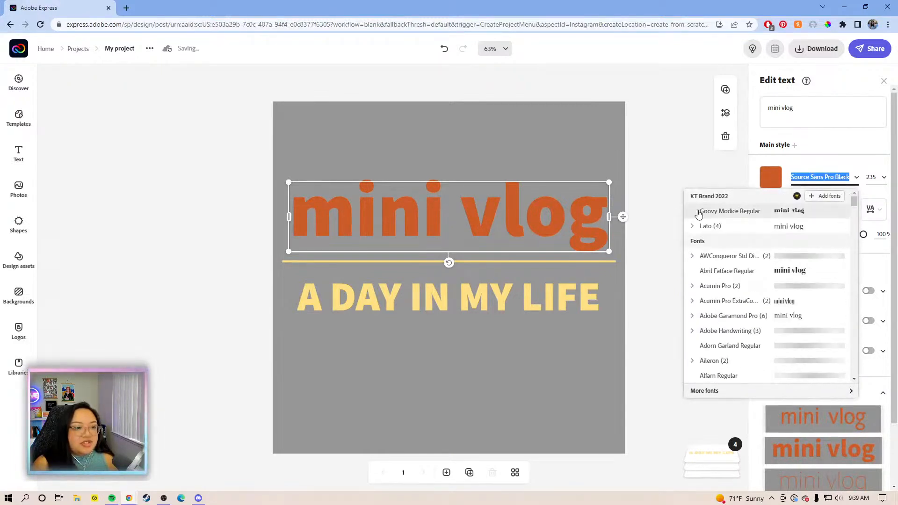
{"action": "left_click", "coordinate": [740, 212]}
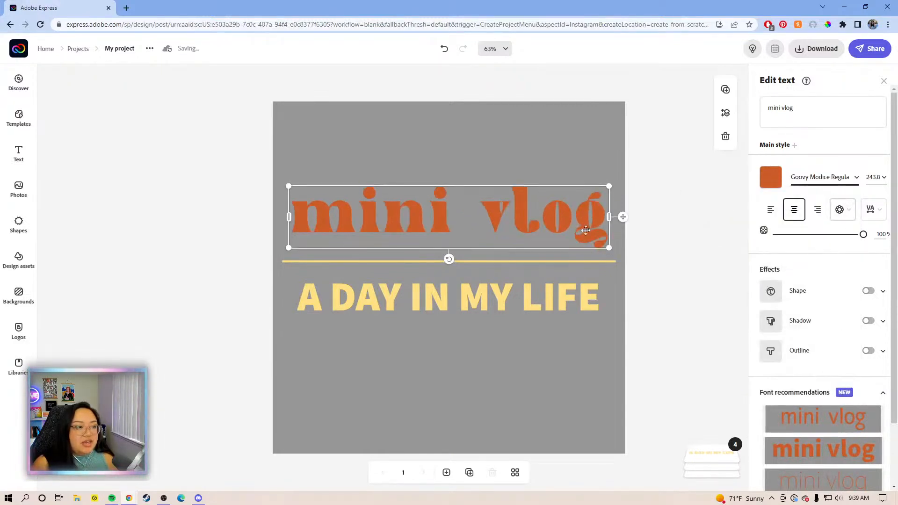
- Change the "A DAY IN MY LIFE" font to Lato Regular from the KT Brand 2022 fonts
{"action": "left_click", "coordinate": [536, 294]}
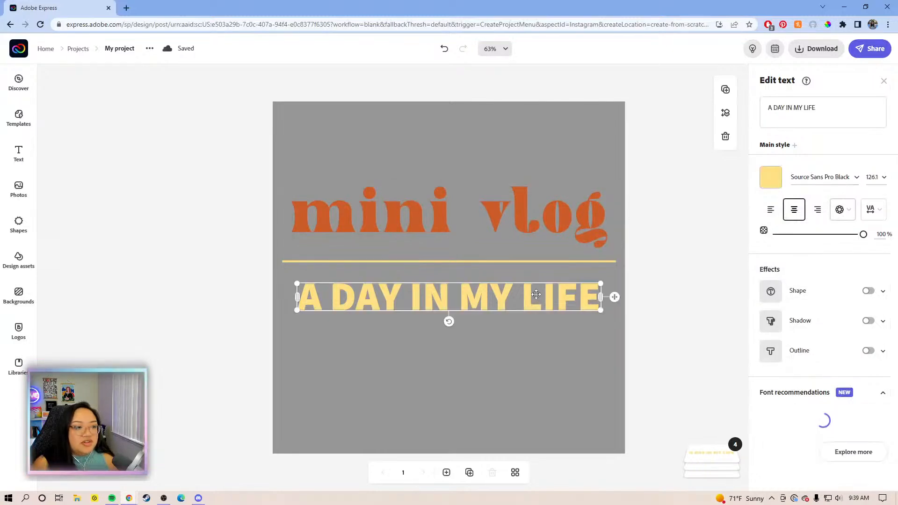
{"action": "left_click", "coordinate": [856, 180]}
{"action": "left_click_drag", "start_coordinate": [854, 328], "coordinate": [844, 201]}
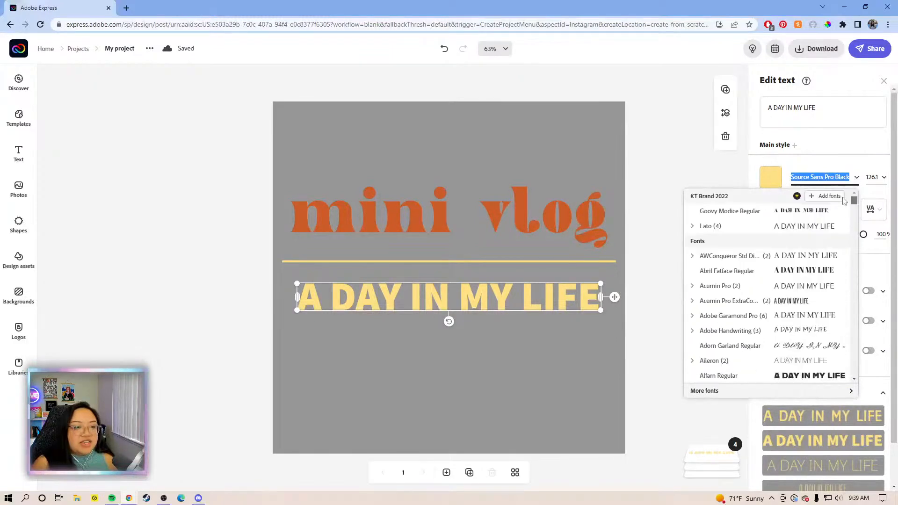
{"action": "left_click", "coordinate": [693, 228]}
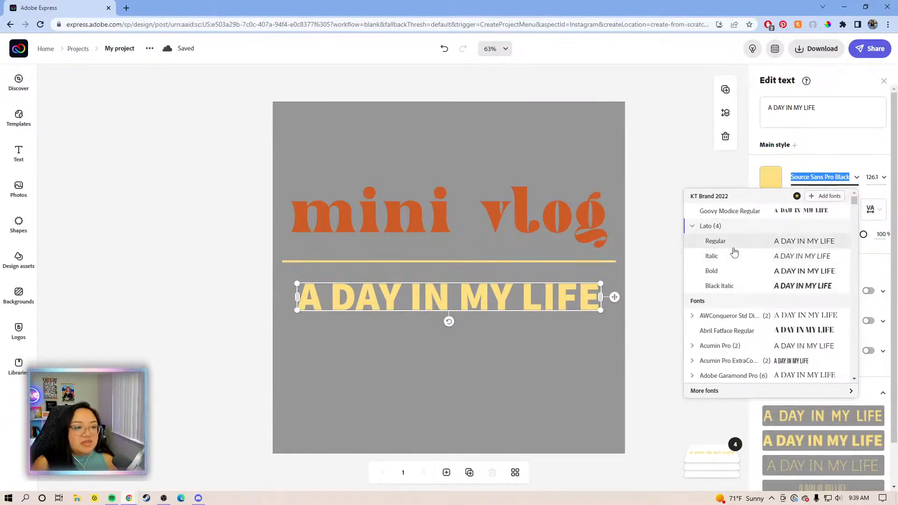
{"action": "left_click", "coordinate": [733, 247]}
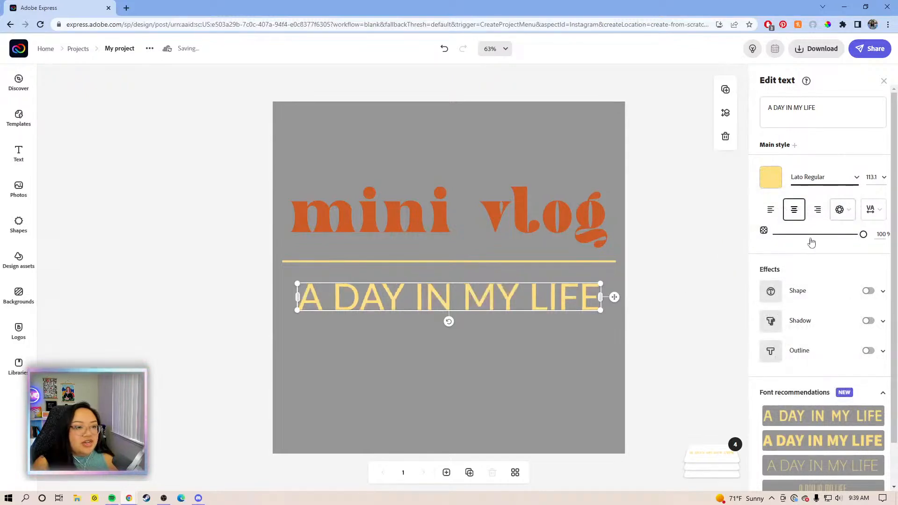
- Set the letter spacing of "A DAY IN MY LIFE" to 4 and move the text slightly lower
{"action": "left_click", "coordinate": [874, 218]}
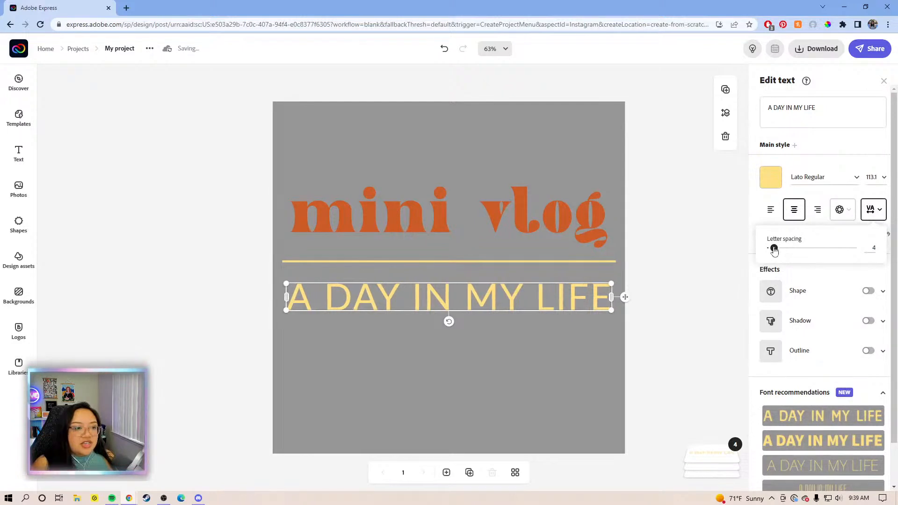
{"action": "left_click", "coordinate": [647, 302]}
{"action": "left_click", "coordinate": [599, 293]}
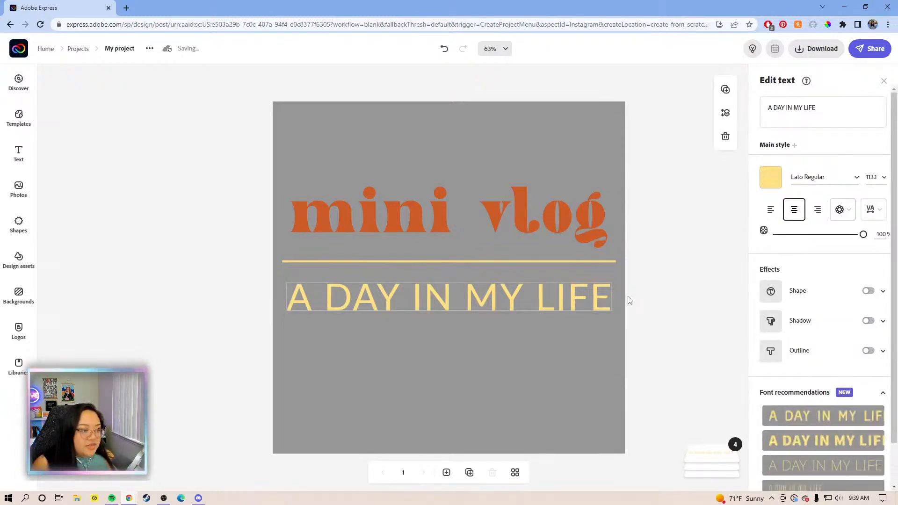
{"action": "left_click_drag", "start_coordinate": [629, 302], "coordinate": [629, 305]}
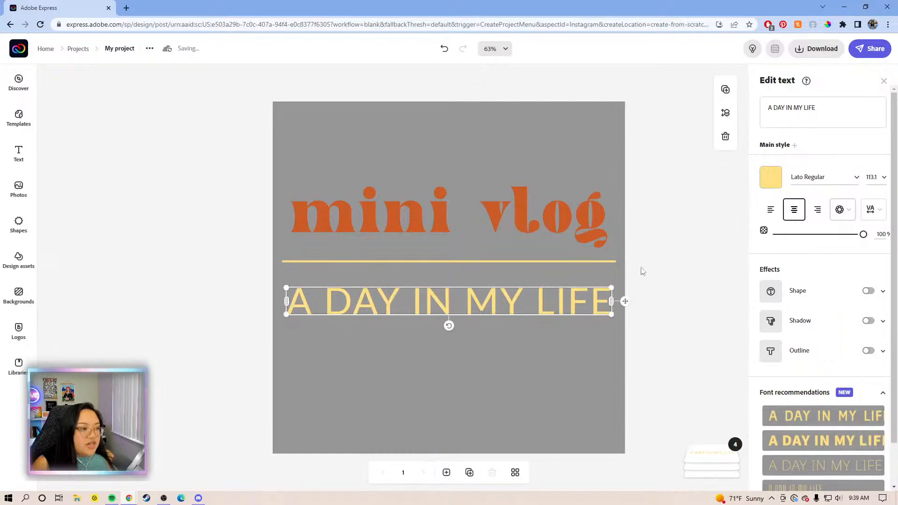
{"action": "left_click", "coordinate": [654, 266]}
- Recolour the "mini vlog" and "A DAY IN MY LIFE" texts with the KT Brand 2022 cream, #F2E8D9
{"action": "left_click", "coordinate": [563, 220]}
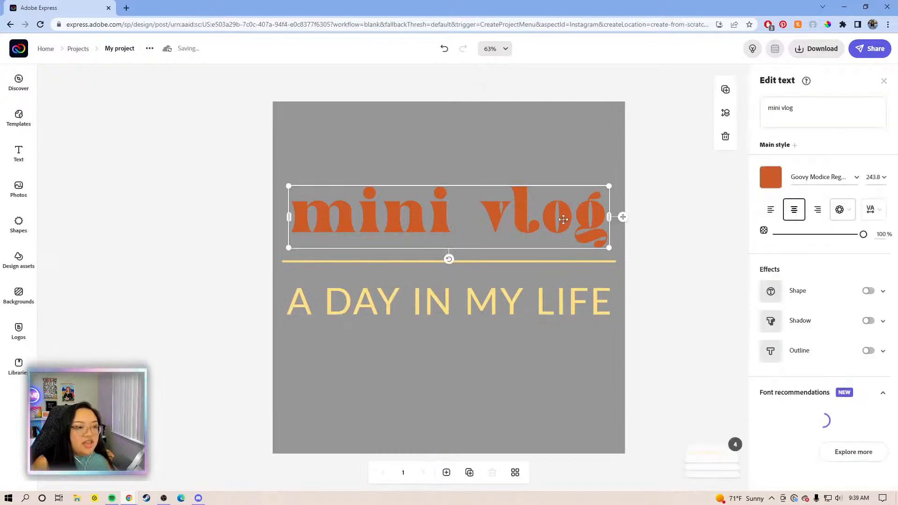
{"action": "left_click", "coordinate": [766, 184]}
{"action": "left_click", "coordinate": [799, 243]}
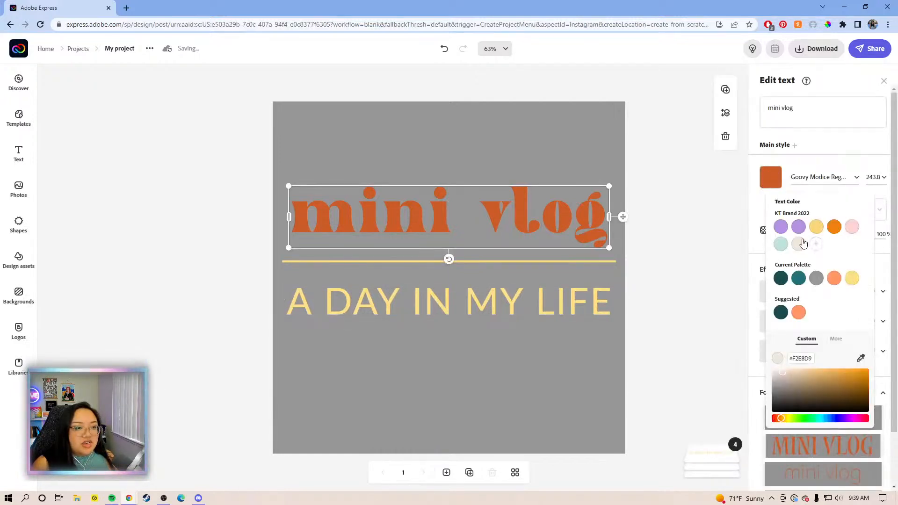
{"action": "left_click", "coordinate": [582, 297]}
{"action": "left_click", "coordinate": [585, 298]}
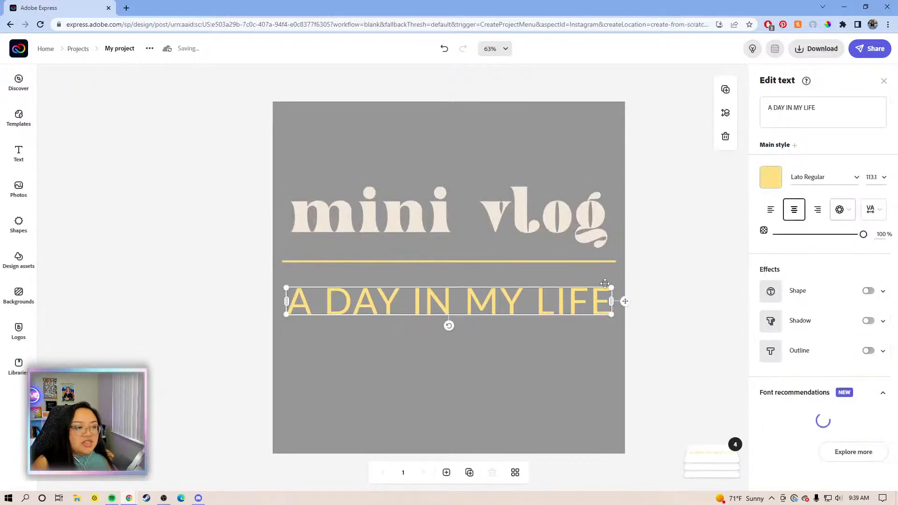
{"action": "left_click", "coordinate": [771, 178]}
{"action": "left_click", "coordinate": [801, 245]}
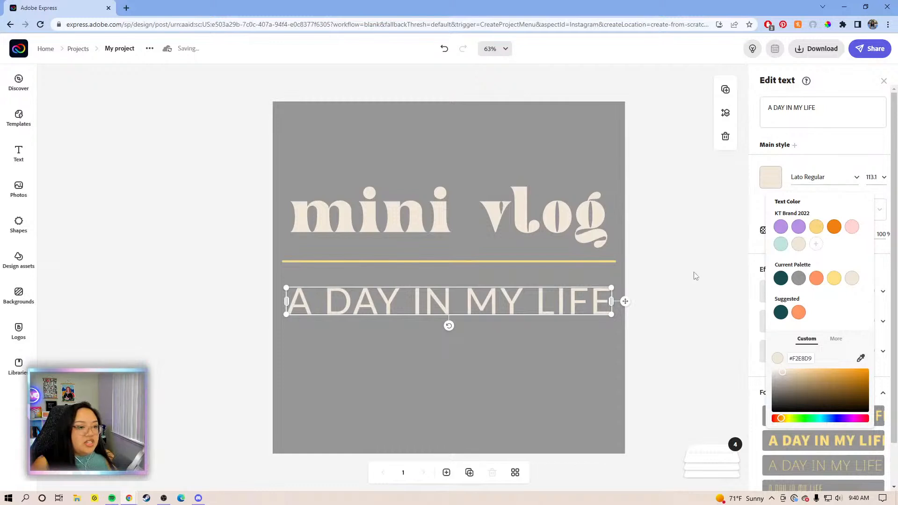
{"action": "left_click", "coordinate": [586, 275]}
- Recolour the dividing line with the same KT Brand 2022 cream as the texts
{"action": "left_click", "coordinate": [589, 261]}
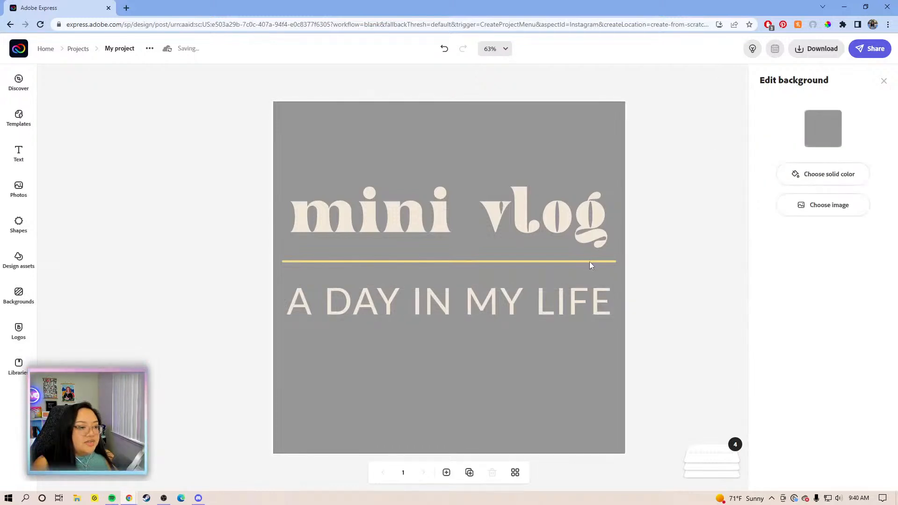
{"action": "left_click", "coordinate": [590, 261]}
{"action": "left_click", "coordinate": [770, 136]}
{"action": "left_click", "coordinate": [798, 204]}
{"action": "left_click", "coordinate": [669, 274]}
- Select both texts and the dividing line and move them together down to the middle of the page
{"action": "left_click", "coordinate": [656, 302]}
{"action": "left_click_drag", "start_coordinate": [741, 312], "coordinate": [148, 153]}
{"action": "left_click_drag", "start_coordinate": [573, 229], "coordinate": [573, 240]}
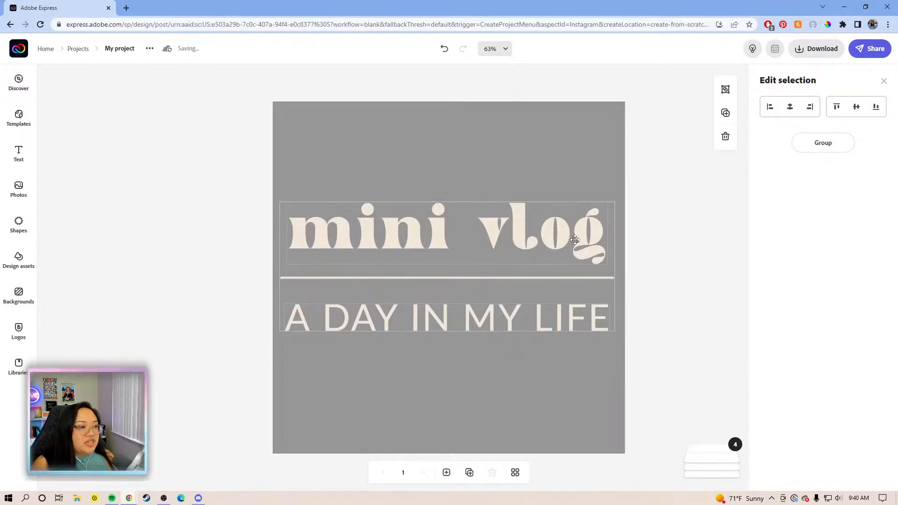
{"action": "left_click_drag", "start_coordinate": [576, 240], "coordinate": [577, 240]}
{"action": "left_click", "coordinate": [657, 226]}
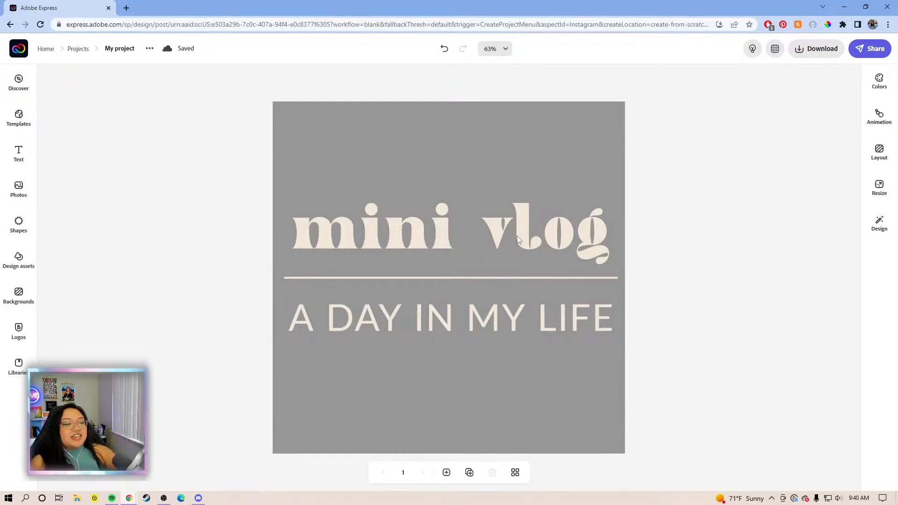
- Move the dividing line slightly up toward "mini vlog" and centre it horizontally on the page
{"action": "left_click", "coordinate": [517, 236]}
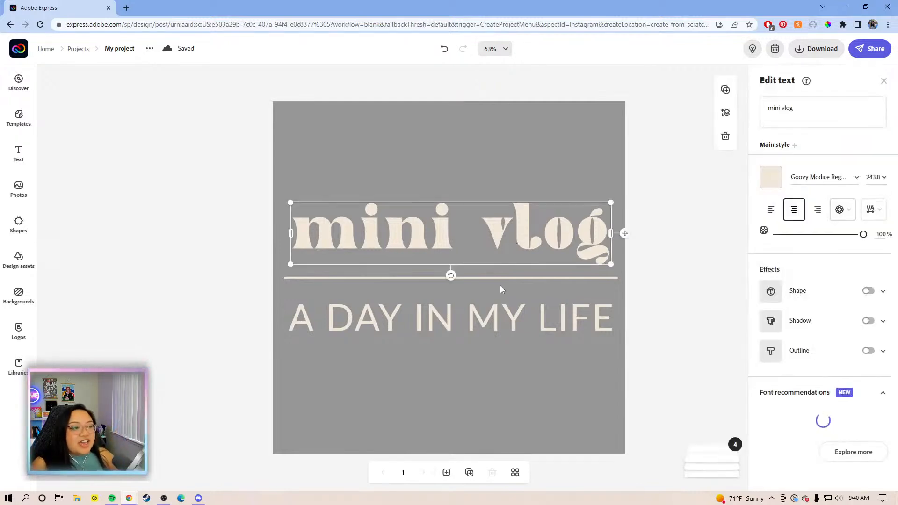
{"action": "left_click", "coordinate": [510, 279]}
{"action": "left_click", "coordinate": [505, 278]}
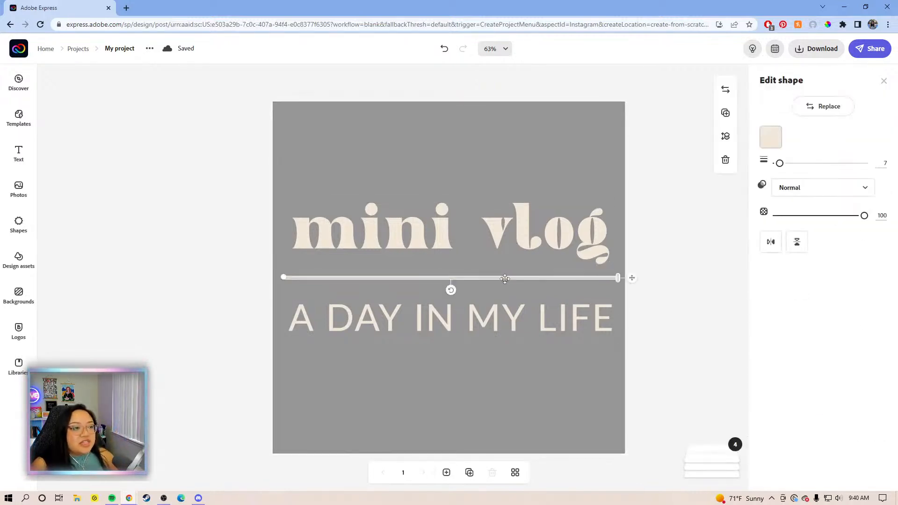
{"action": "left_click_drag", "start_coordinate": [634, 284], "coordinate": [629, 281]}
- Move the "A DAY IN MY LIFE" text up closer to the line and centre it horizontally
{"action": "left_click", "coordinate": [630, 319]}
{"action": "left_click_drag", "start_coordinate": [630, 319], "coordinate": [628, 315]}
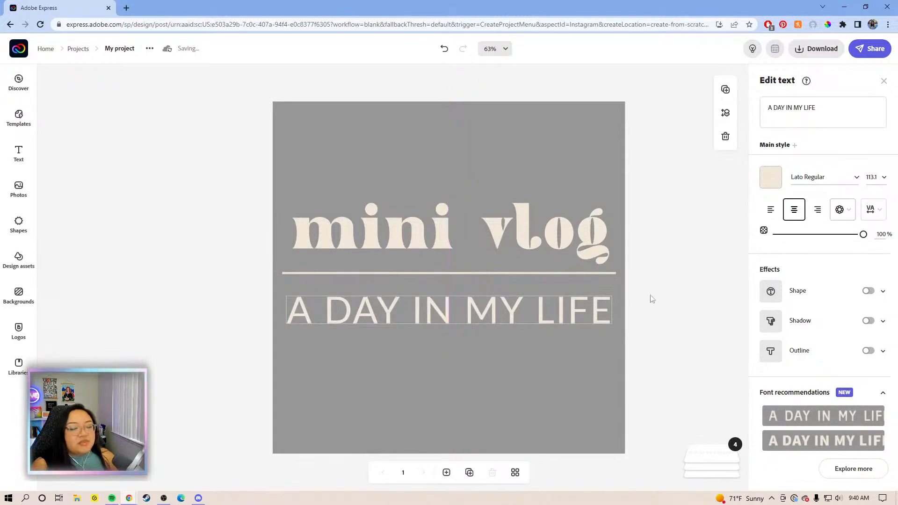
{"action": "left_click", "coordinate": [669, 284]}
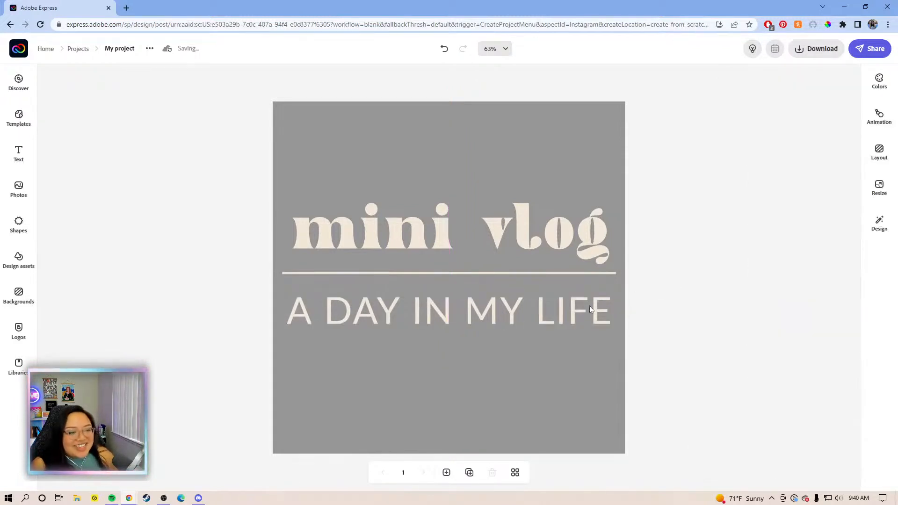
{"action": "left_click", "coordinate": [580, 305]}
{"action": "left_click_drag", "start_coordinate": [624, 314], "coordinate": [626, 310]}
{"action": "left_click", "coordinate": [682, 283]}
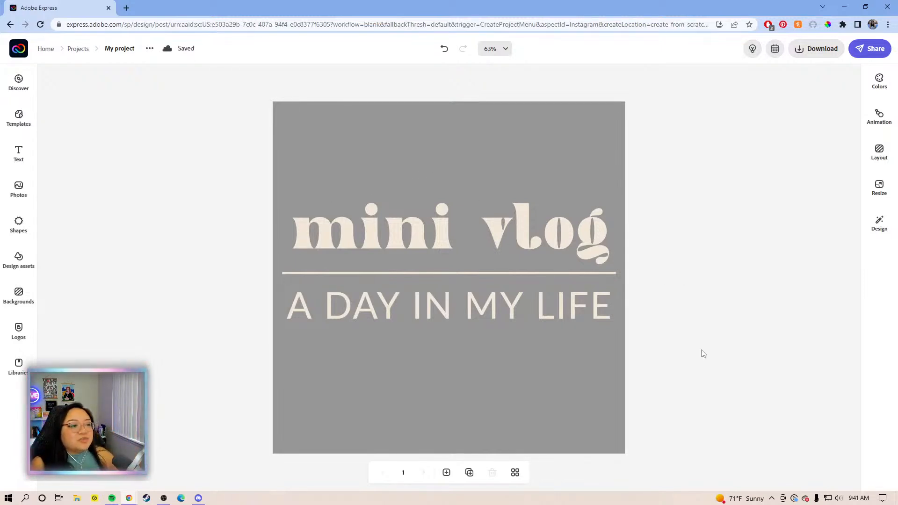
{"action": "left_click", "coordinate": [524, 230]}
{"action": "left_click", "coordinate": [538, 307]}
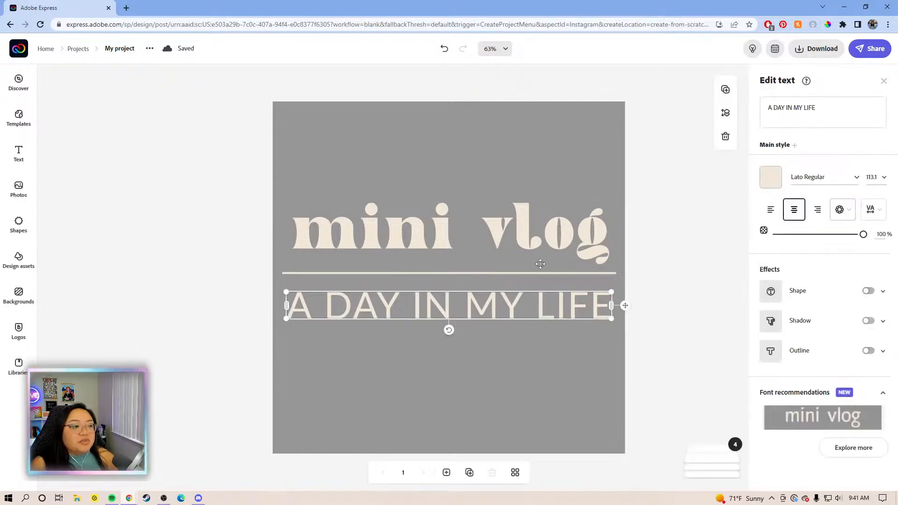
{"action": "left_click", "coordinate": [528, 272]}
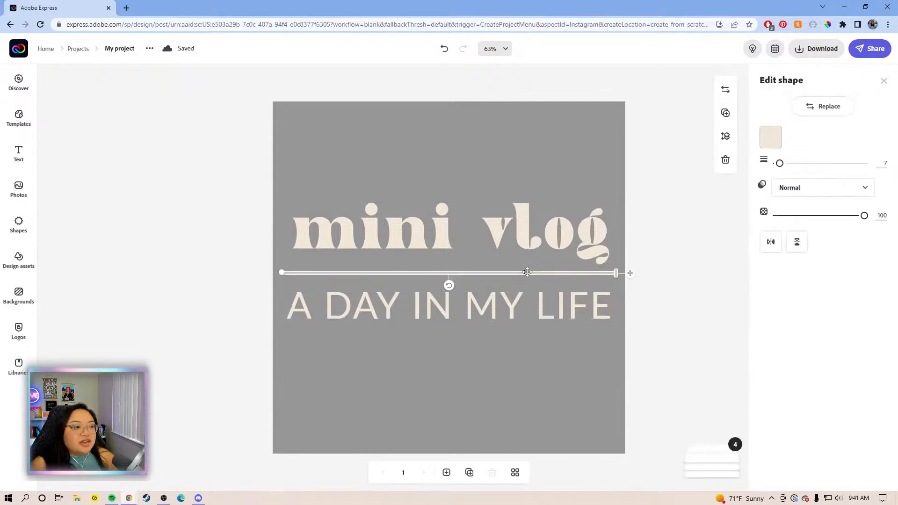
{"action": "left_click", "coordinate": [667, 257]}
{"action": "left_click", "coordinate": [590, 298]}
{"action": "left_click", "coordinate": [658, 289]}
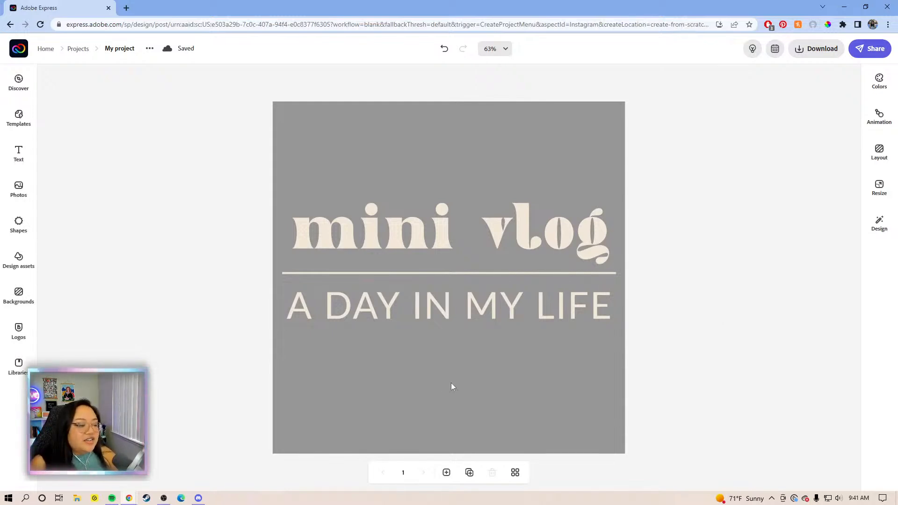
- Duplicate the finished page and replace the "mini vlog" text on the copy with "2022"
{"action": "left_click", "coordinate": [469, 473]}
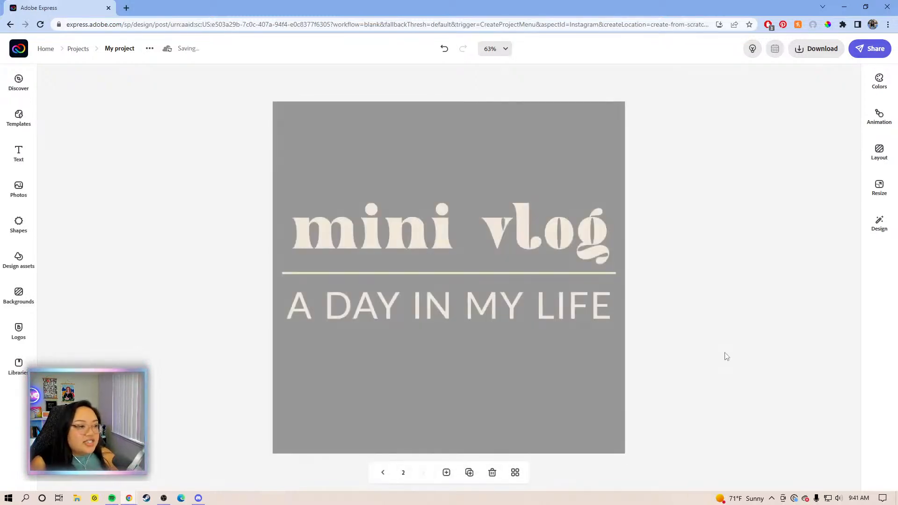
{"action": "left_click", "coordinate": [406, 219]}
{"action": "left_click", "coordinate": [830, 108]}
{"action": "left_click_drag", "start_coordinate": [831, 108], "coordinate": [768, 109]}
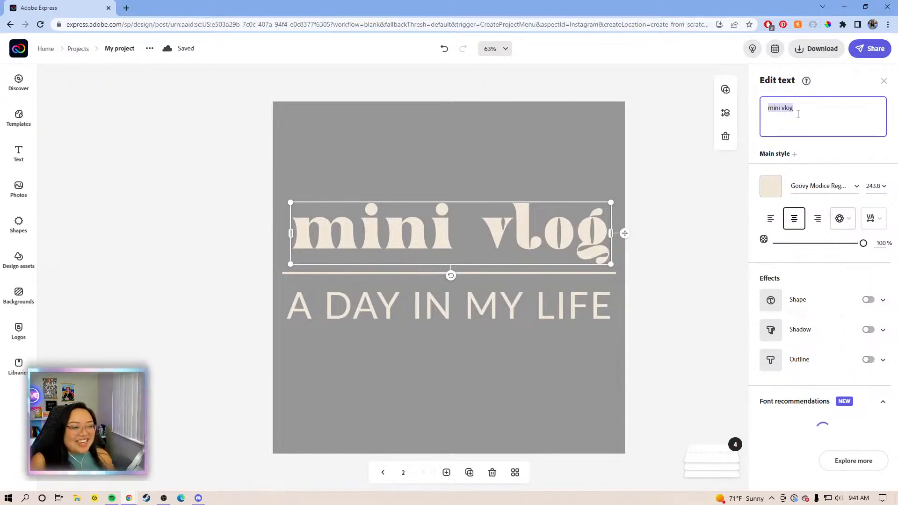
{"action": "left_click_drag", "start_coordinate": [801, 107], "coordinate": [770, 107]}
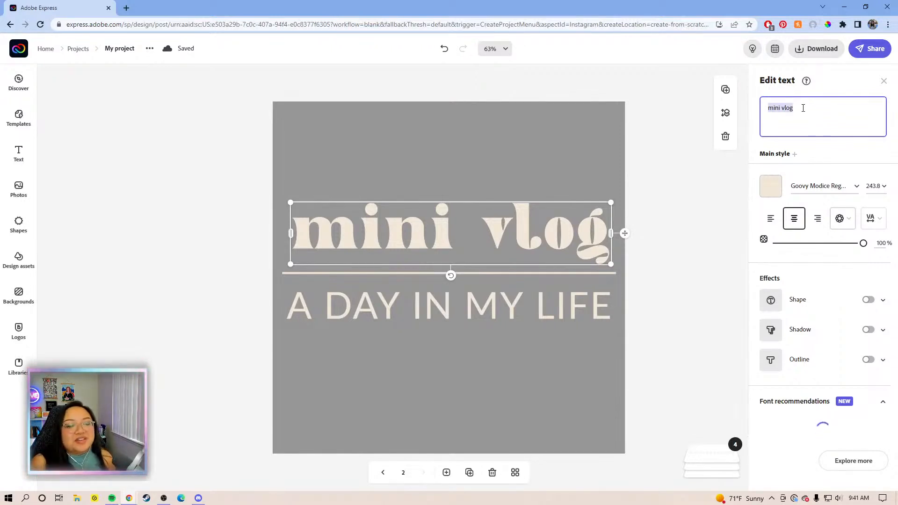
{"action": "key", "text": "BackSpace"}
{"action": "type", "text": "2"}
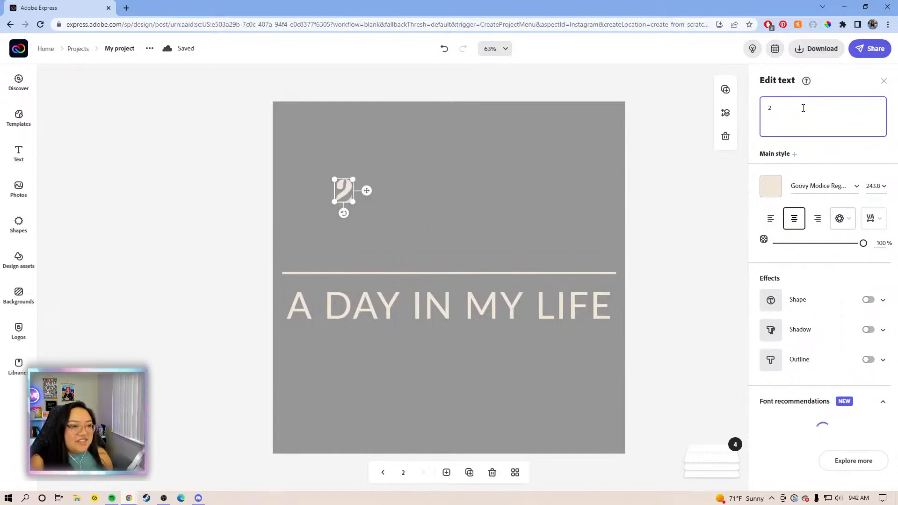
{"action": "type", "text": "00"}
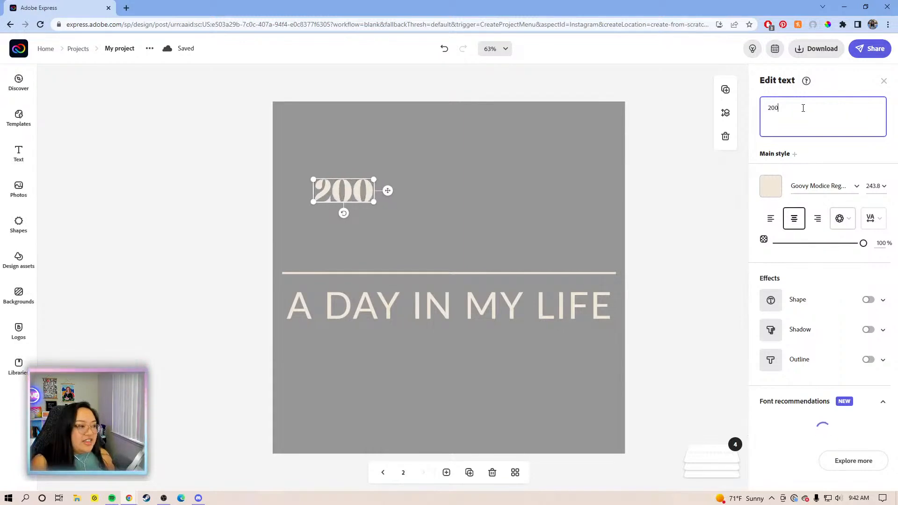
{"action": "key", "text": "BackSpace"}
{"action": "type", "text": "22"}
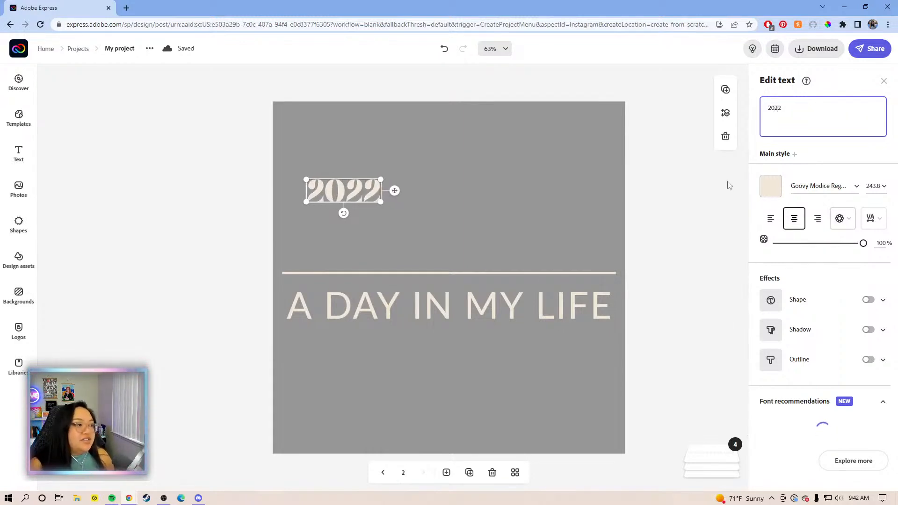
- Enlarge the "2022" text to about size 357, centre it above the line and set its letter spacing to 10
{"action": "left_click_drag", "start_coordinate": [381, 201], "coordinate": [511, 242]}
{"action": "left_click_drag", "start_coordinate": [498, 212], "coordinate": [537, 218]}
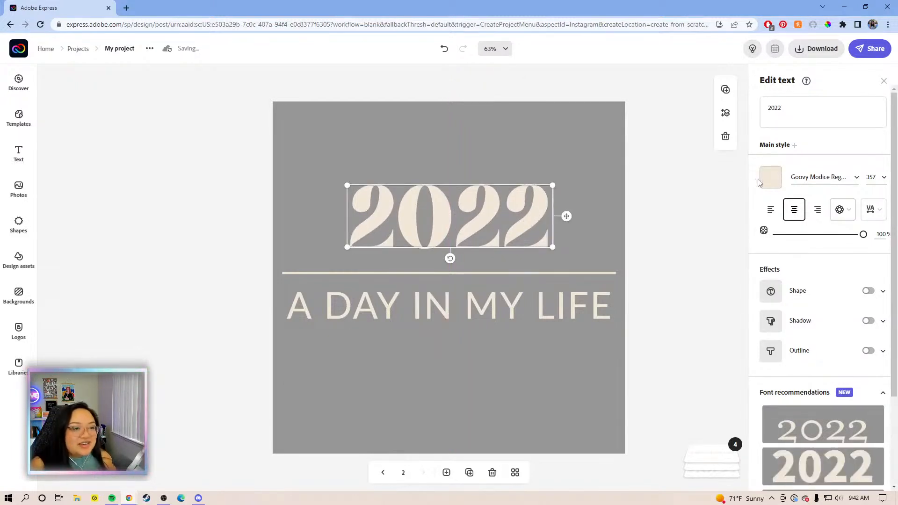
{"action": "left_click", "coordinate": [877, 213]}
{"action": "left_click_drag", "start_coordinate": [770, 249], "coordinate": [779, 251]}
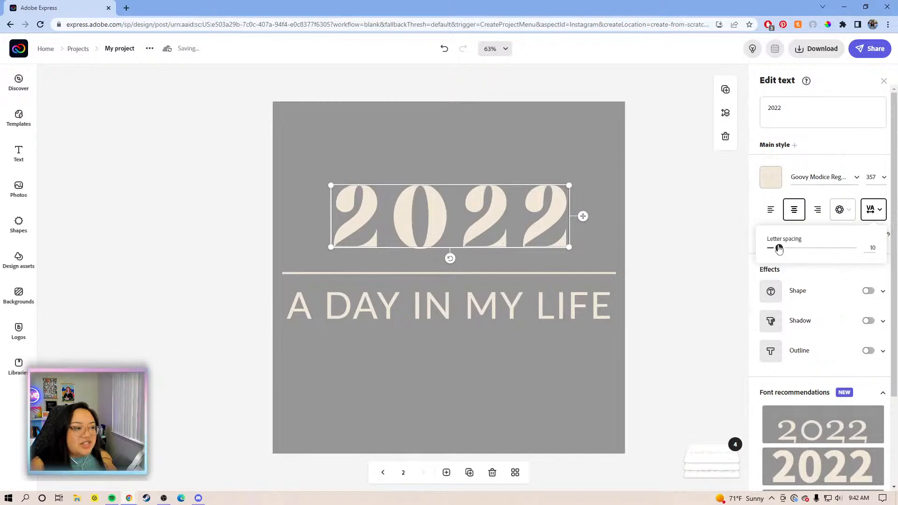
{"action": "left_click", "coordinate": [666, 225]}
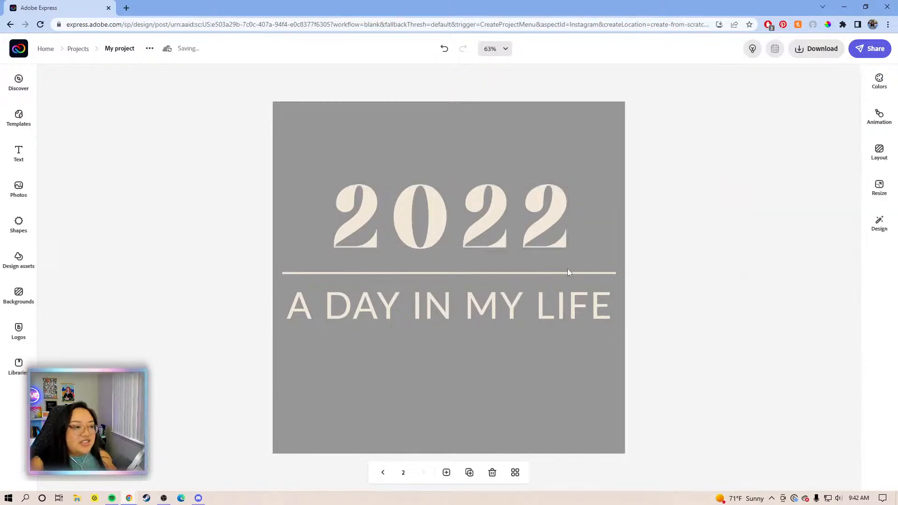
- Delete the straight dividing line and add the wavy hand-drawn line from a shape search for "line" in its place
{"action": "left_click", "coordinate": [566, 273]}
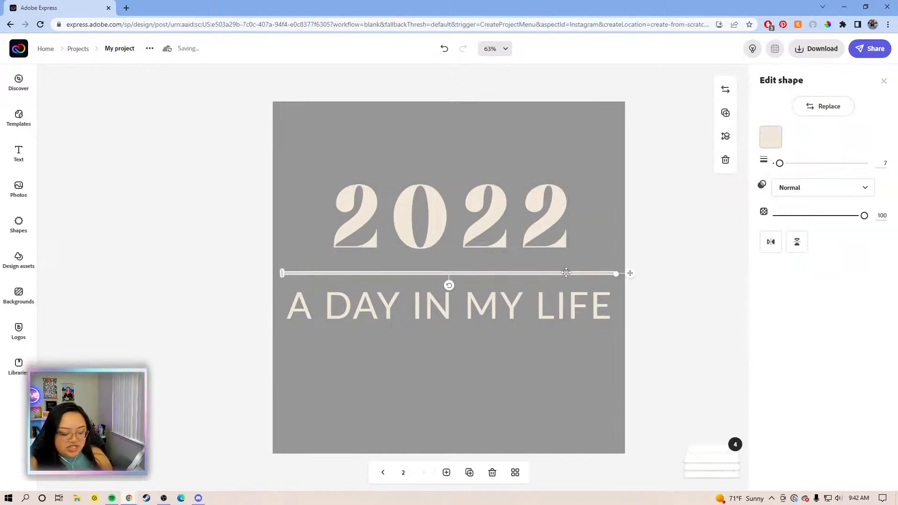
{"action": "left_click", "coordinate": [292, 218]}
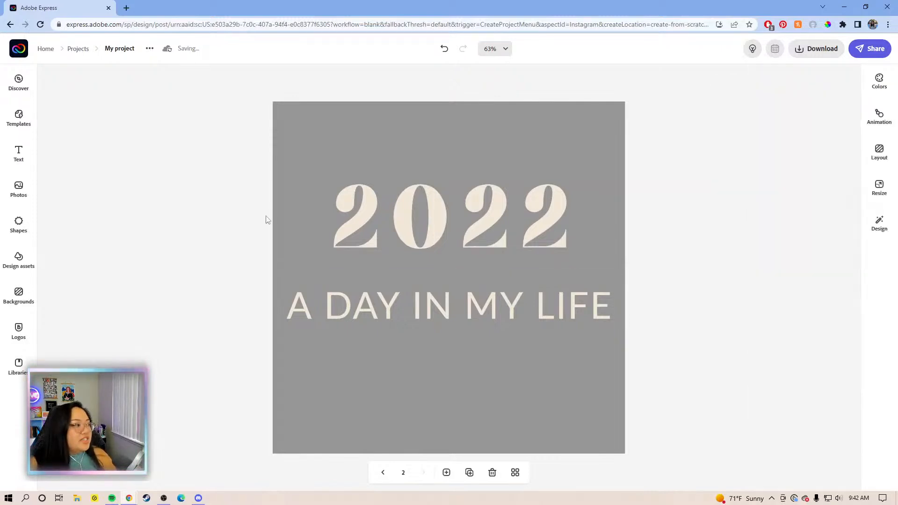
{"action": "left_click", "coordinate": [21, 223]}
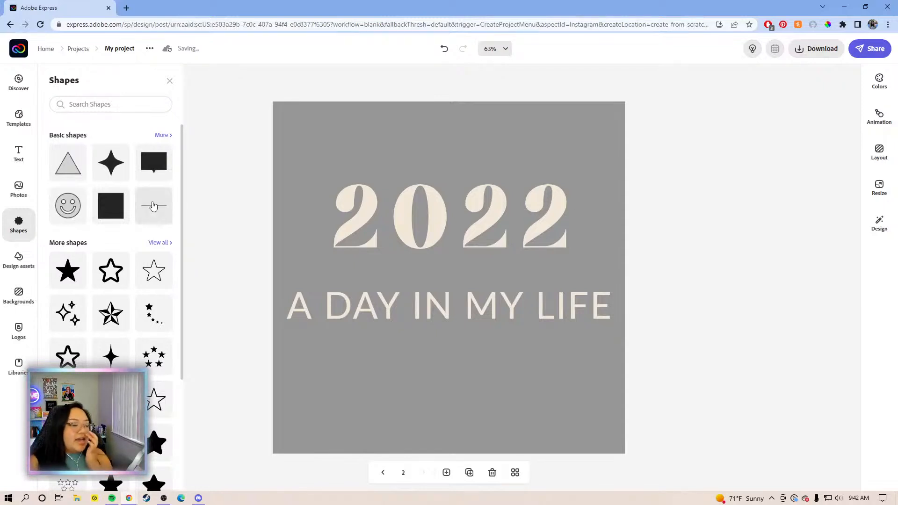
{"action": "left_click", "coordinate": [102, 103]}
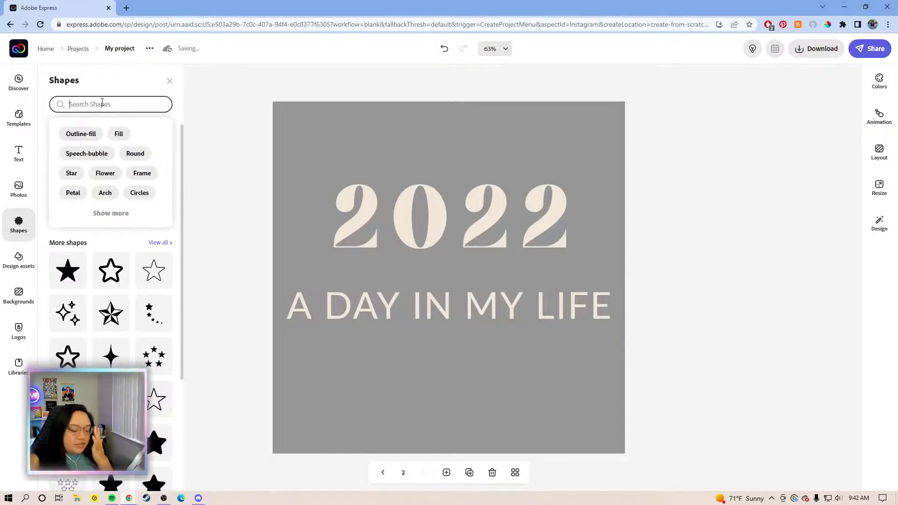
{"action": "type", "text": "LOINE"}
{"action": "key", "text": "BackSpace"}
{"action": "key", "text": "BackSpace"}
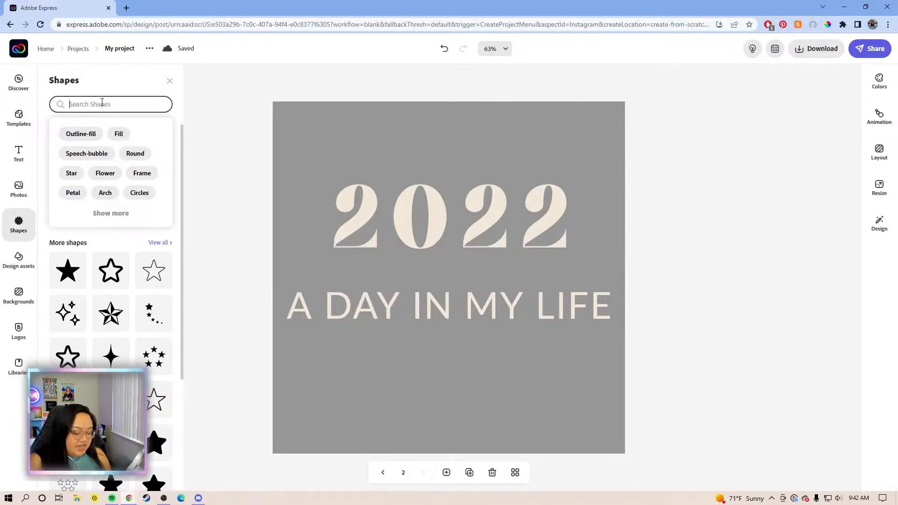
{"action": "key", "text": "Return"}
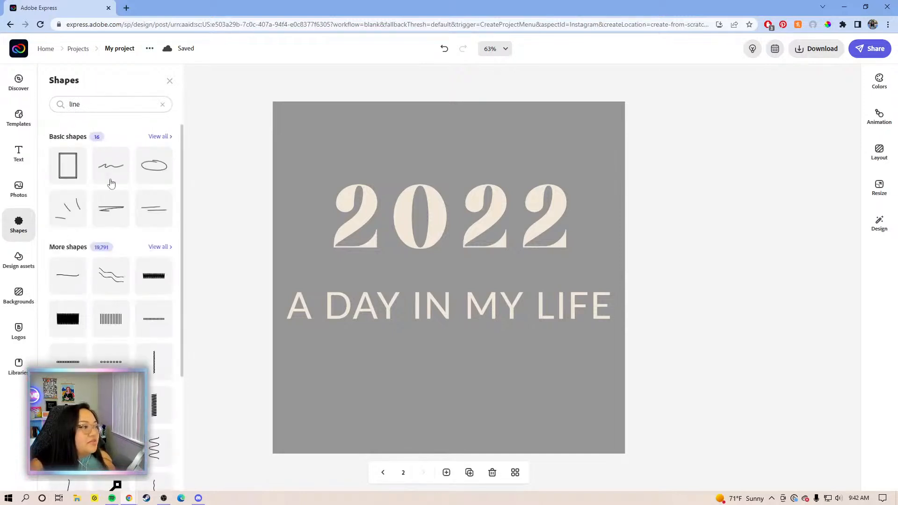
{"action": "left_click_drag", "start_coordinate": [116, 170], "coordinate": [413, 285]}
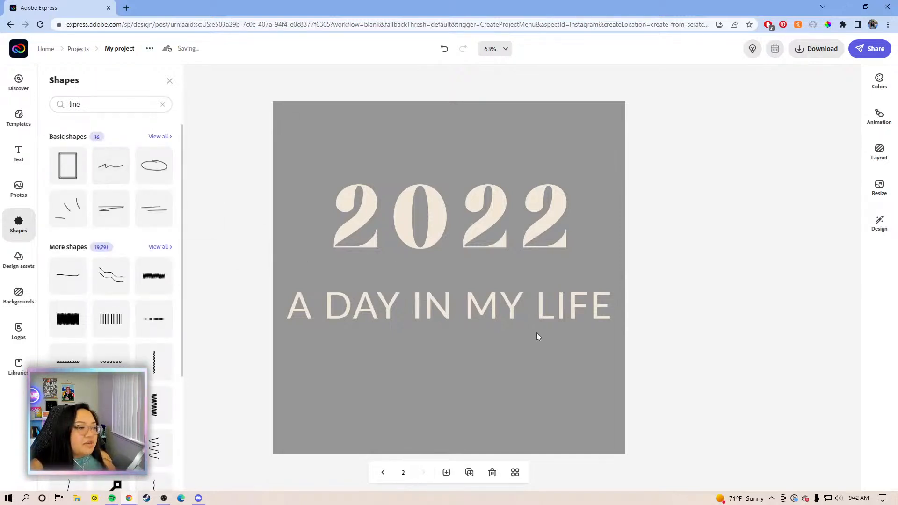
- Move the "A DAY IN MY LIFE" text down to make room and enlarge the wavy line to a thickness of about 16
{"action": "left_click_drag", "start_coordinate": [504, 303], "coordinate": [498, 342]}
{"action": "left_click", "coordinate": [435, 282]}
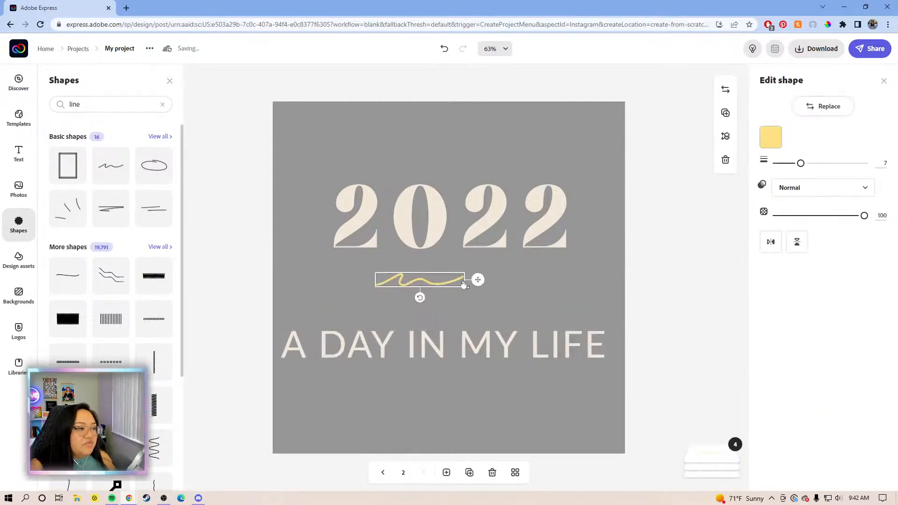
{"action": "left_click_drag", "start_coordinate": [569, 330], "coordinate": [587, 335]}
{"action": "left_click", "coordinate": [574, 314]}
{"action": "left_click", "coordinate": [588, 290]}
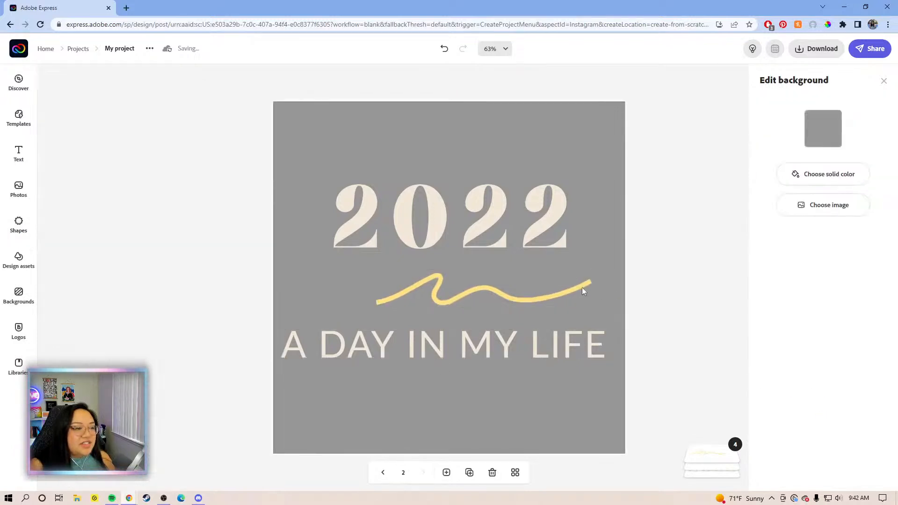
- Centre the wavy line just beneath "2022" and recolour it with the KT Brand 2022 cream (#F2E8D9)
{"action": "left_click", "coordinate": [579, 285]}
{"action": "left_click_drag", "start_coordinate": [608, 293], "coordinate": [564, 282]}
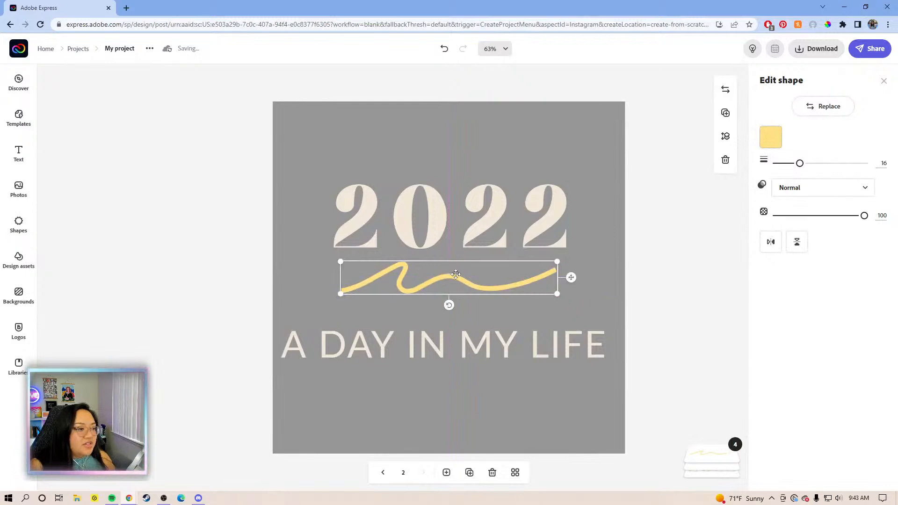
{"action": "left_click", "coordinate": [771, 137]}
{"action": "left_click", "coordinate": [798, 204]}
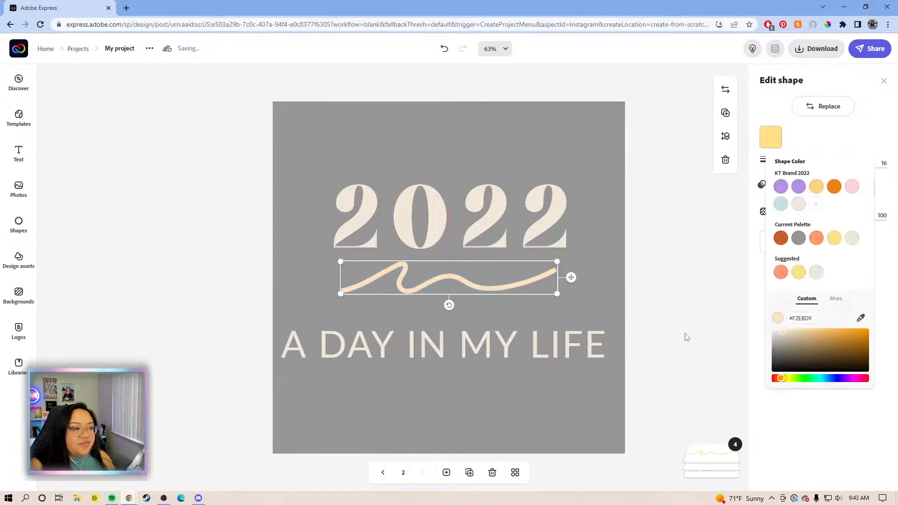
- Change the "A DAY IN MY LIFE" text to "CAMERA ROLL", enlarge it and centre it closer beneath the wavy line
{"action": "left_click", "coordinate": [588, 349]}
{"action": "left_click_drag", "start_coordinate": [824, 110], "coordinate": [758, 105]}
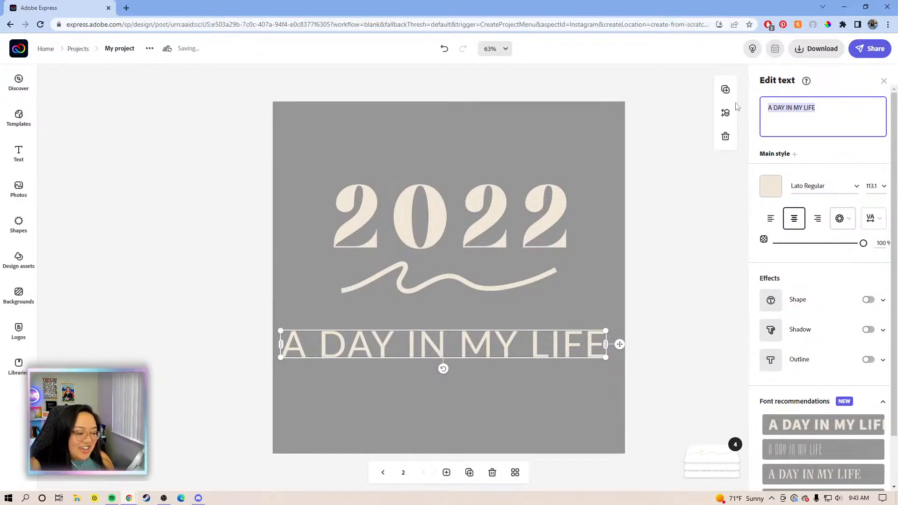
{"action": "left_click_drag", "start_coordinate": [832, 111], "coordinate": [769, 104]}
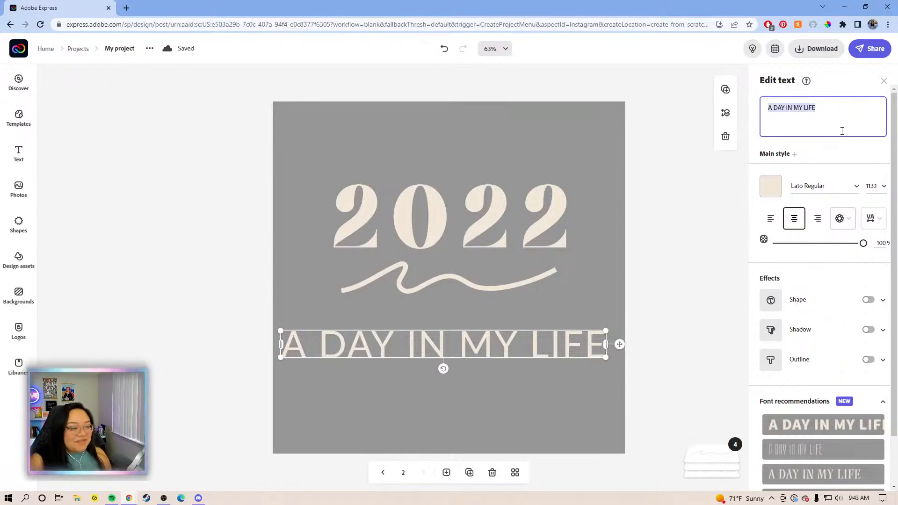
{"action": "type", "text": "CAMER"}
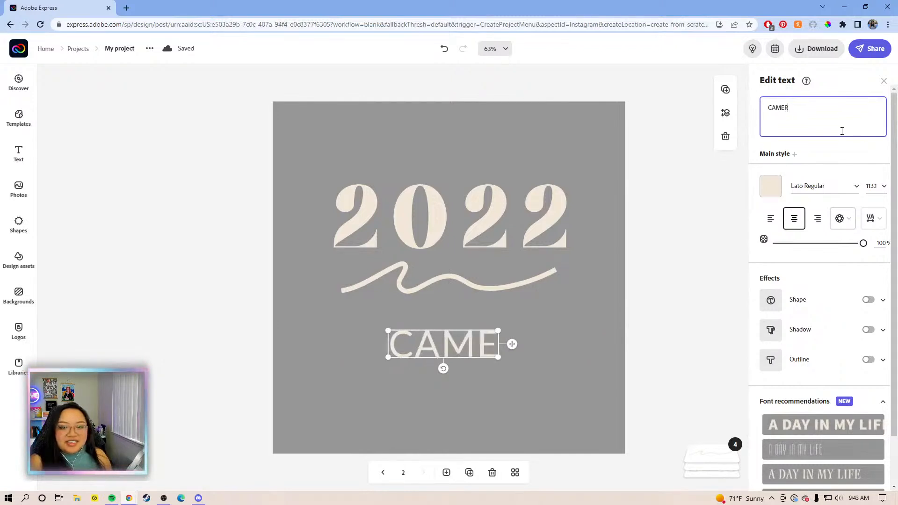
{"action": "type", "text": "A ROLL"}
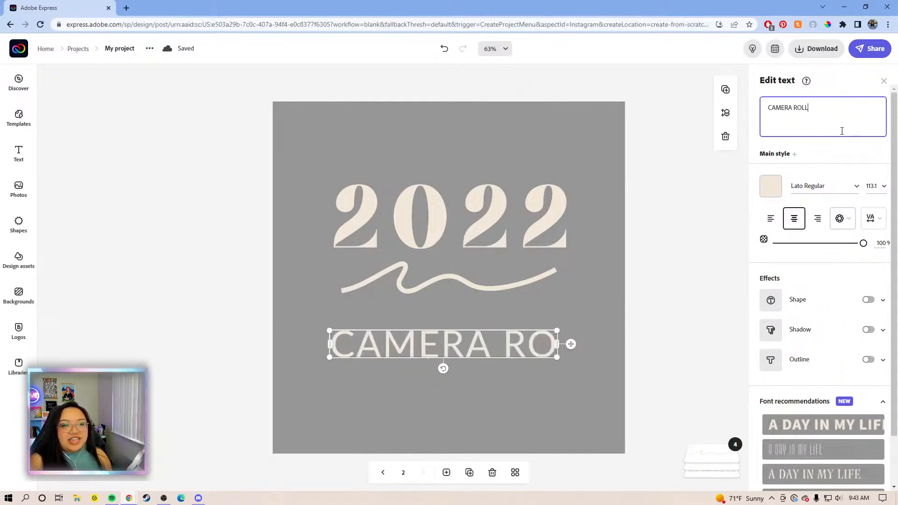
{"action": "left_click_drag", "start_coordinate": [592, 344], "coordinate": [613, 351]}
{"action": "left_click", "coordinate": [664, 325]}
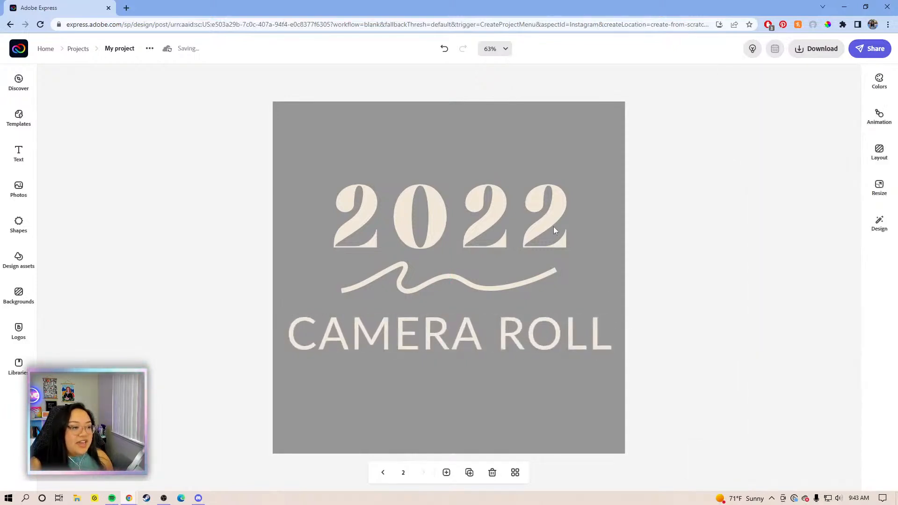
- Enlarge "2022" to about size 416.8 and widen the wavy line to match its width, keeping both centred on the page
{"action": "left_click", "coordinate": [538, 225]}
{"action": "left_click_drag", "start_coordinate": [572, 187], "coordinate": [609, 174]}
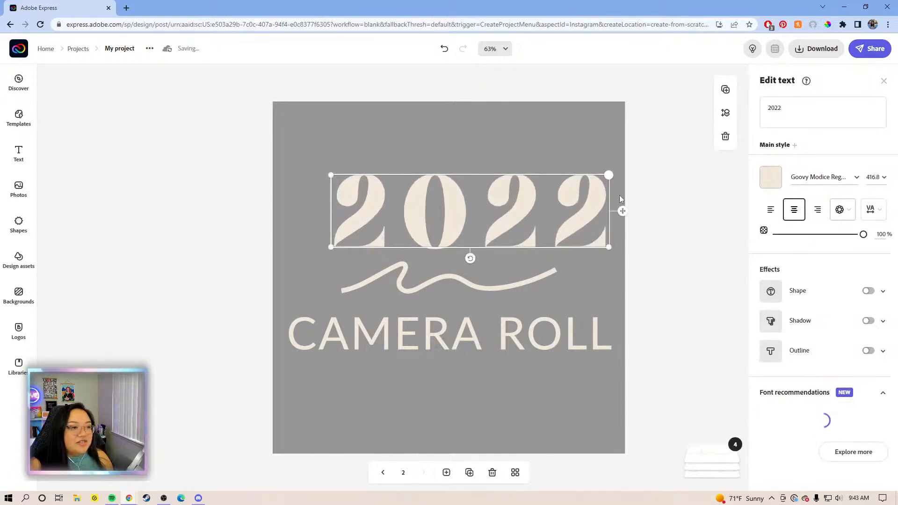
{"action": "left_click_drag", "start_coordinate": [611, 206], "coordinate": [604, 203]}
{"action": "left_click", "coordinate": [514, 288]}
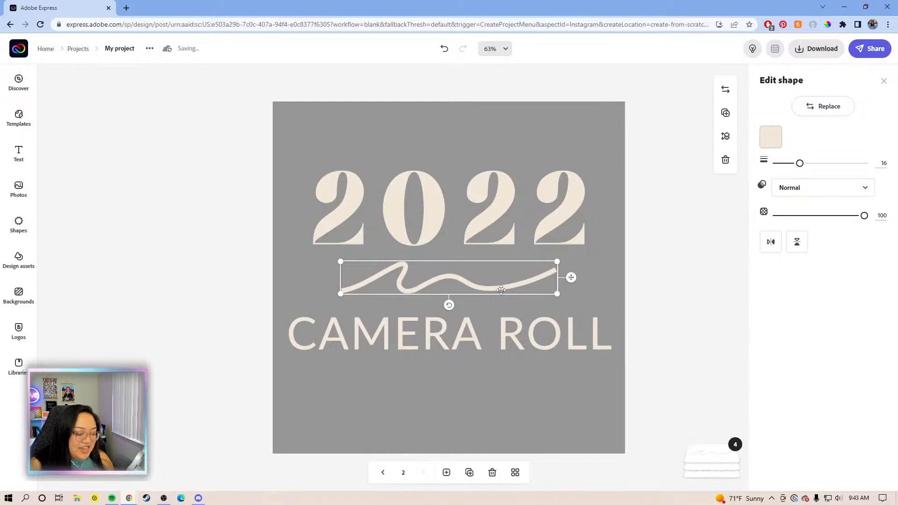
{"action": "mouse_move", "coordinate": [571, 278]}
{"action": "left_mouse_down"}
{"action": "mouse_move", "coordinate": [544, 284]}
{"action": "mouse_move", "coordinate": [532, 267]}
{"action": "mouse_move", "coordinate": [596, 258]}
{"action": "mouse_move", "coordinate": [554, 276]}
{"action": "left_mouse_up"}
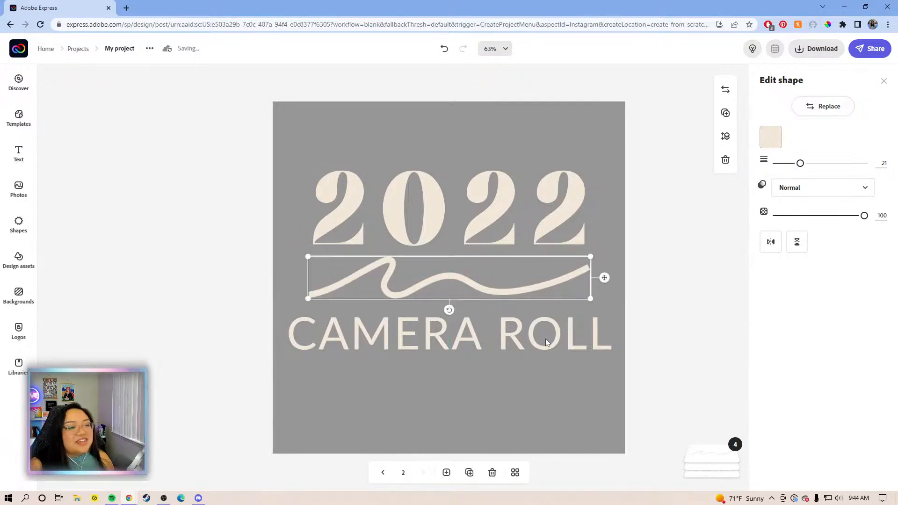
- Shift "CAMERA ROLL" slightly down and "2022" slightly up so both sit evenly spaced around the wavy line
{"action": "left_click", "coordinate": [550, 335]}
{"action": "left_click_drag", "start_coordinate": [552, 336], "coordinate": [554, 343]}
{"action": "left_click", "coordinate": [550, 220]}
{"action": "left_click_drag", "start_coordinate": [549, 219], "coordinate": [549, 210]}
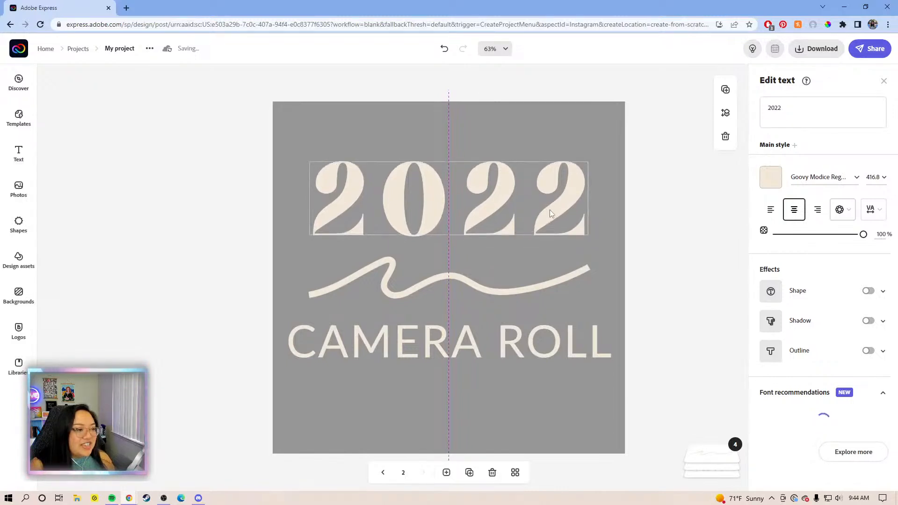
{"action": "left_click_drag", "start_coordinate": [549, 214], "coordinate": [538, 230]}
{"action": "left_click", "coordinate": [542, 232]}
{"action": "left_click", "coordinate": [541, 231]}
{"action": "left_click", "coordinate": [509, 341]}
{"action": "left_click_drag", "start_coordinate": [509, 341], "coordinate": [509, 339]}
{"action": "left_click", "coordinate": [657, 257]}
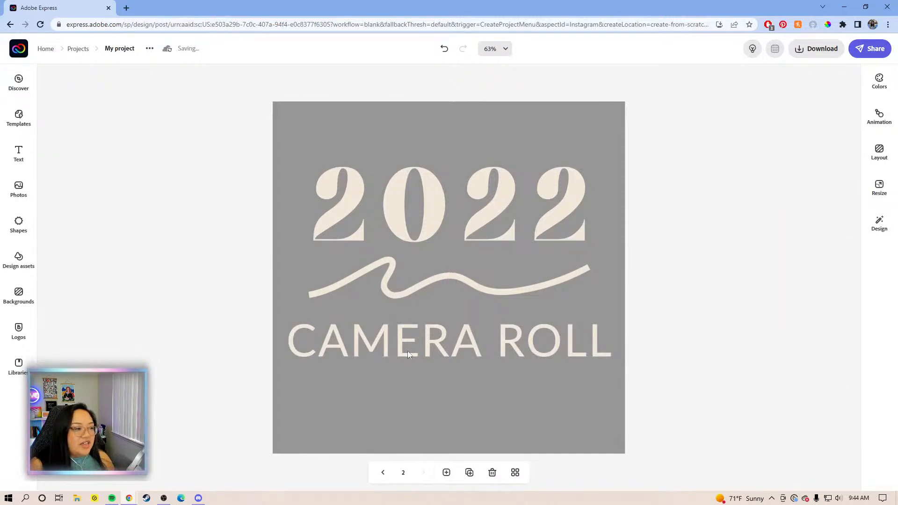
- Shrink the "CAMERA ROLL" text slightly from both ends so it sits centred beneath the wavy line
{"action": "left_click", "coordinate": [576, 350]}
{"action": "left_click_drag", "start_coordinate": [611, 355], "coordinate": [603, 356]}
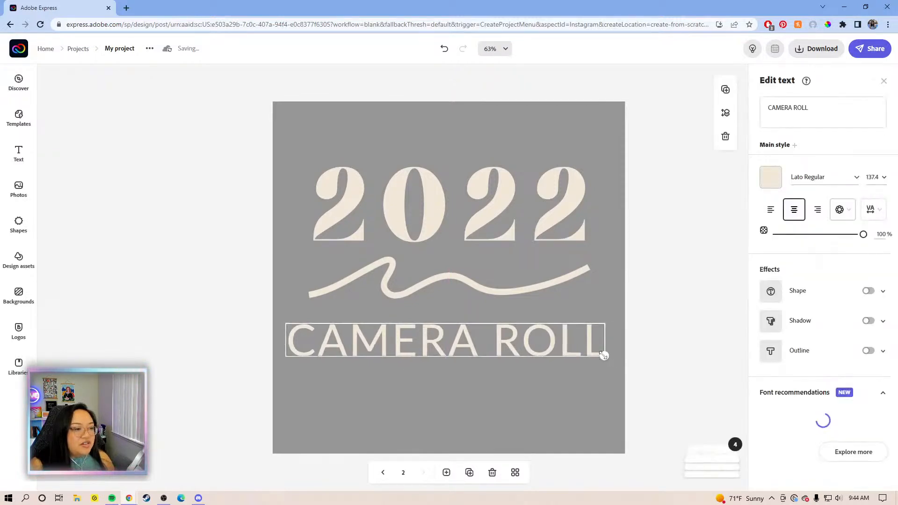
{"action": "left_click_drag", "start_coordinate": [286, 356], "coordinate": [296, 356]}
{"action": "left_click", "coordinate": [637, 249]}
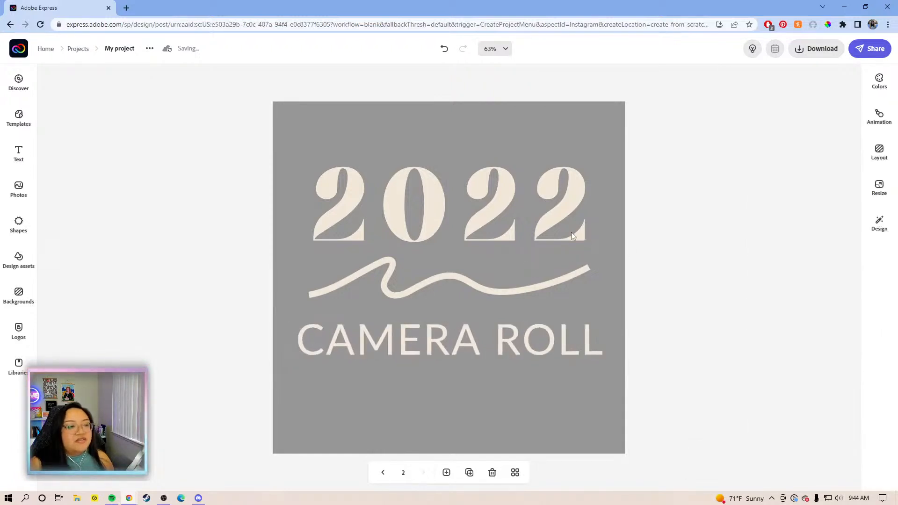
- Add a shadow to the "2022" text and colour it grey #838381
{"action": "left_click", "coordinate": [549, 213]}
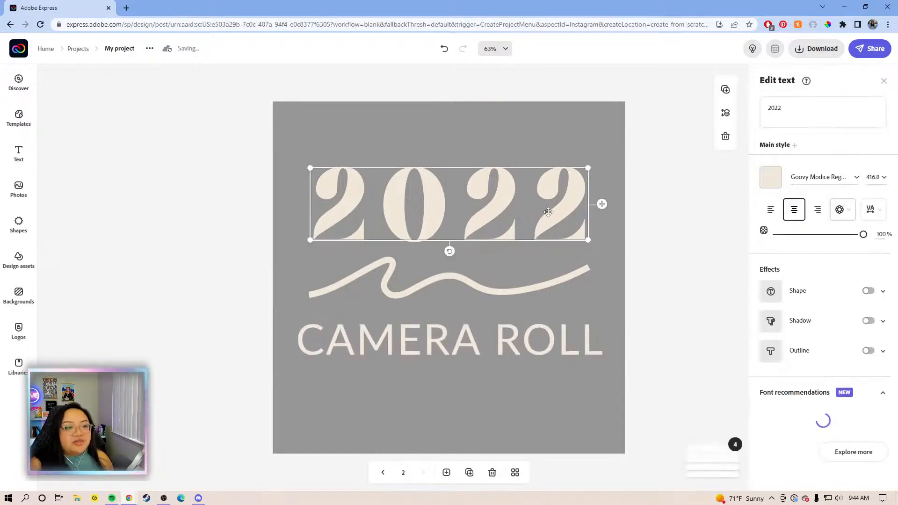
{"action": "left_click", "coordinate": [869, 322]}
{"action": "left_click", "coordinate": [771, 361]}
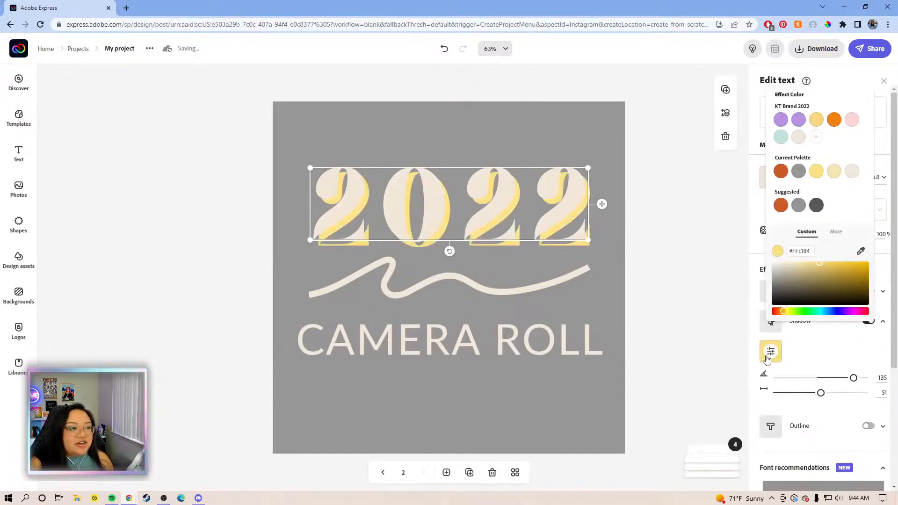
{"action": "left_click_drag", "start_coordinate": [792, 275], "coordinate": [775, 285]}
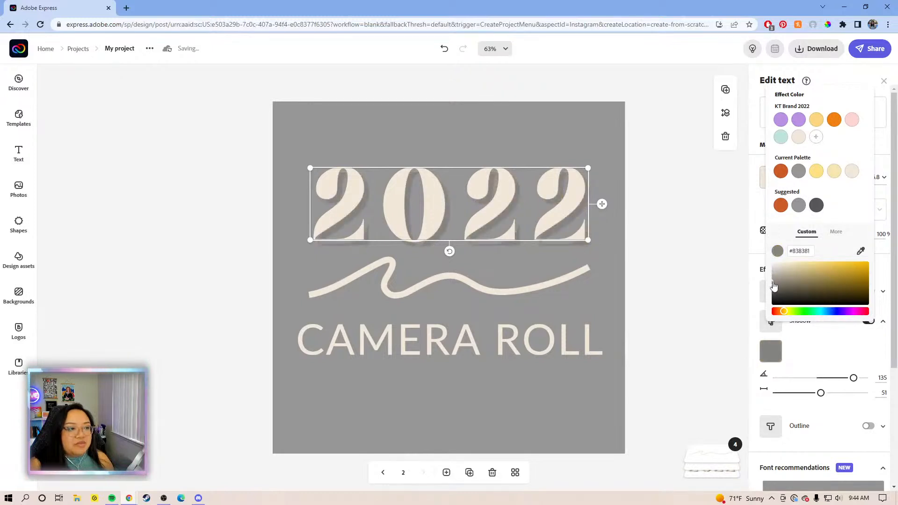
- Try the mint and orange brand colours as the page background
{"action": "left_click", "coordinate": [615, 147]}
{"action": "left_click", "coordinate": [808, 127]}
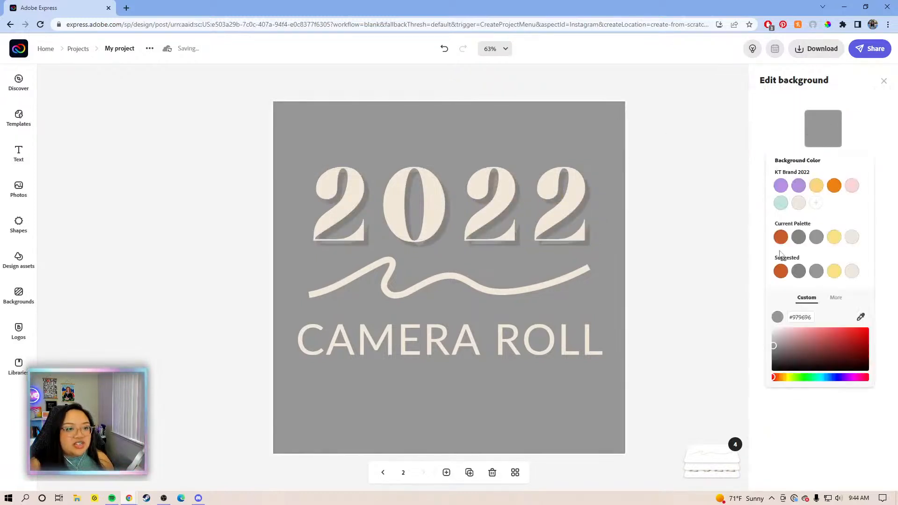
{"action": "left_click", "coordinate": [781, 203]}
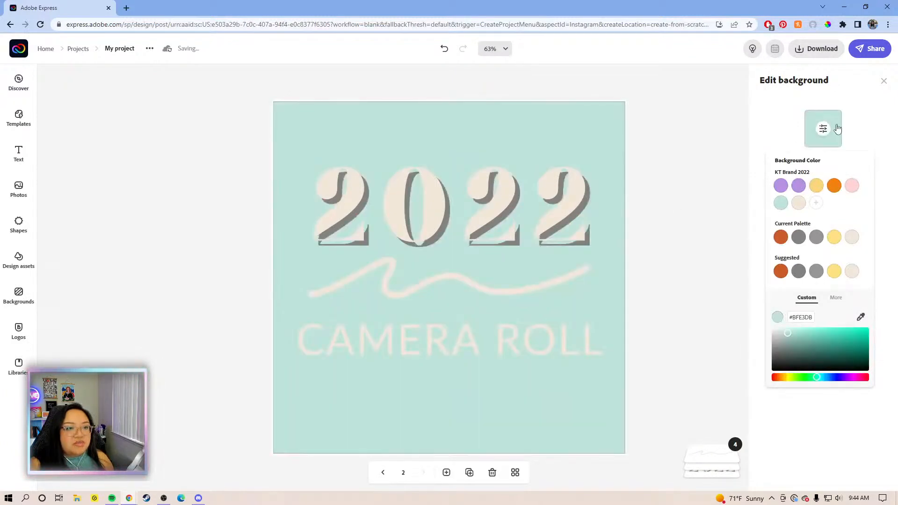
{"action": "left_click", "coordinate": [835, 186]}
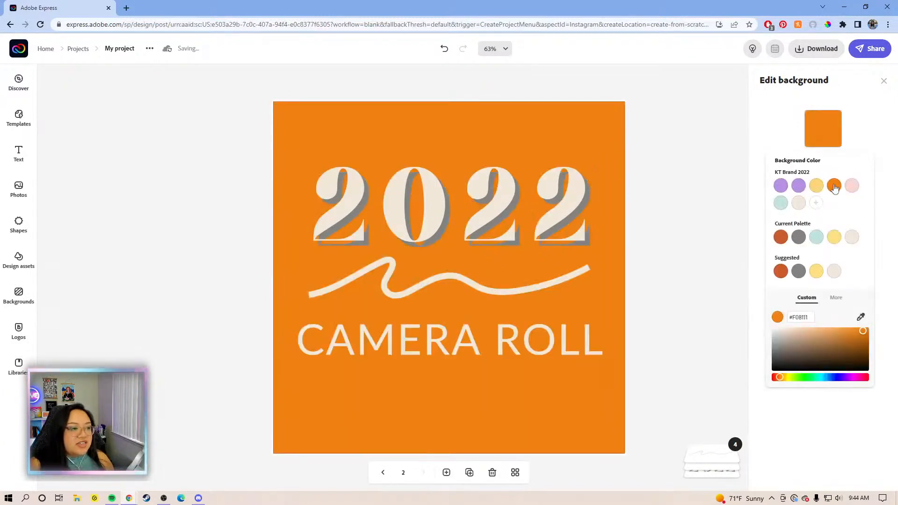
{"action": "left_click", "coordinate": [650, 213]}
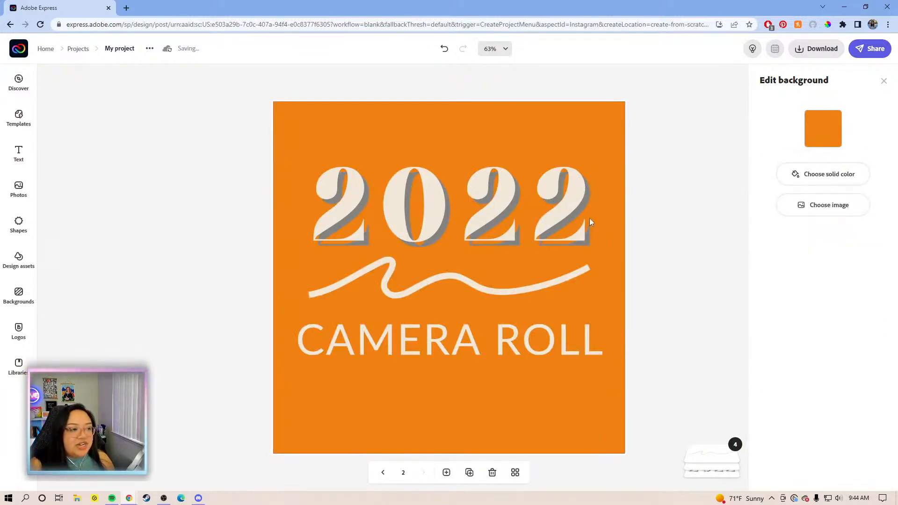
- Add a shadow to the "CAMERA ROLL" text in the grey #838381 from the current palette
{"action": "left_click", "coordinate": [469, 340]}
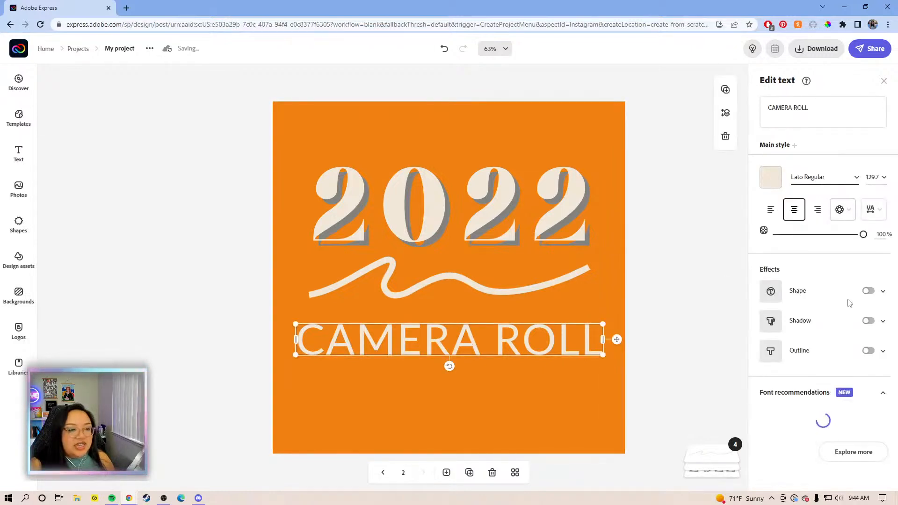
{"action": "left_click", "coordinate": [869, 322]}
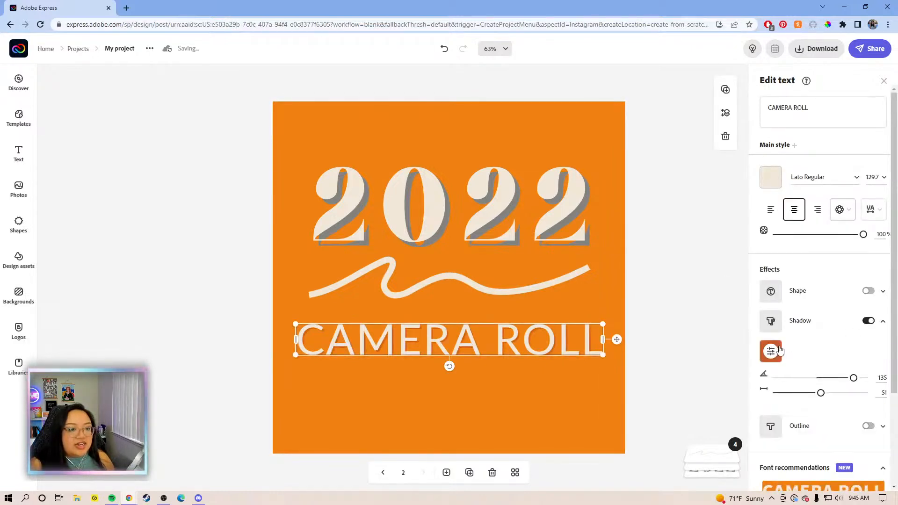
{"action": "left_click", "coordinate": [777, 350]}
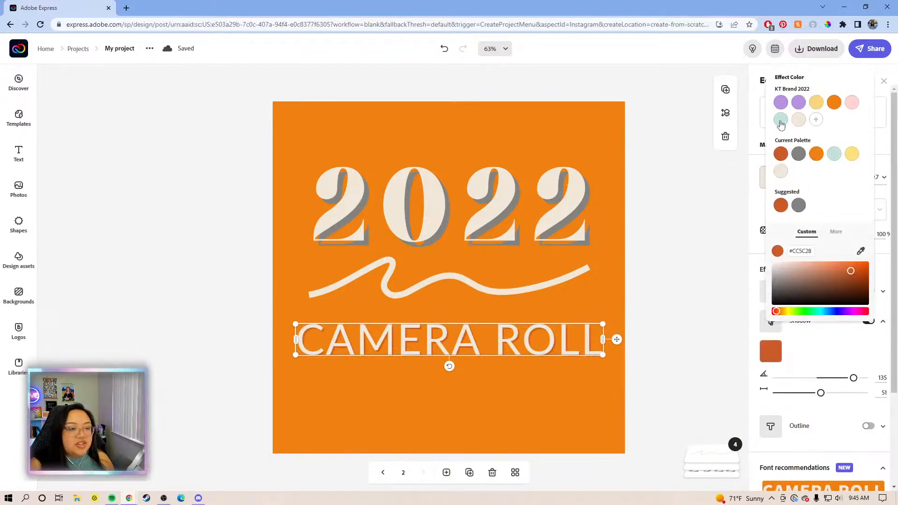
{"action": "left_click", "coordinate": [798, 154]}
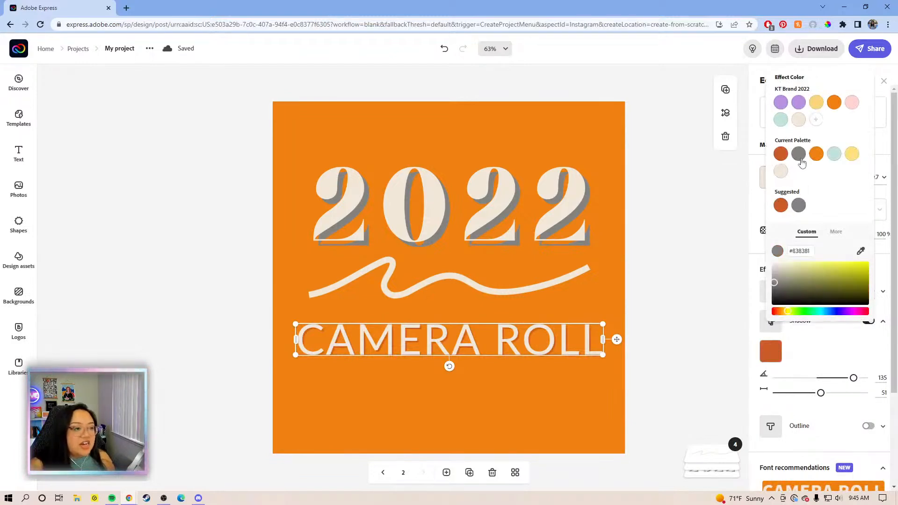
{"action": "left_click", "coordinate": [617, 244]}
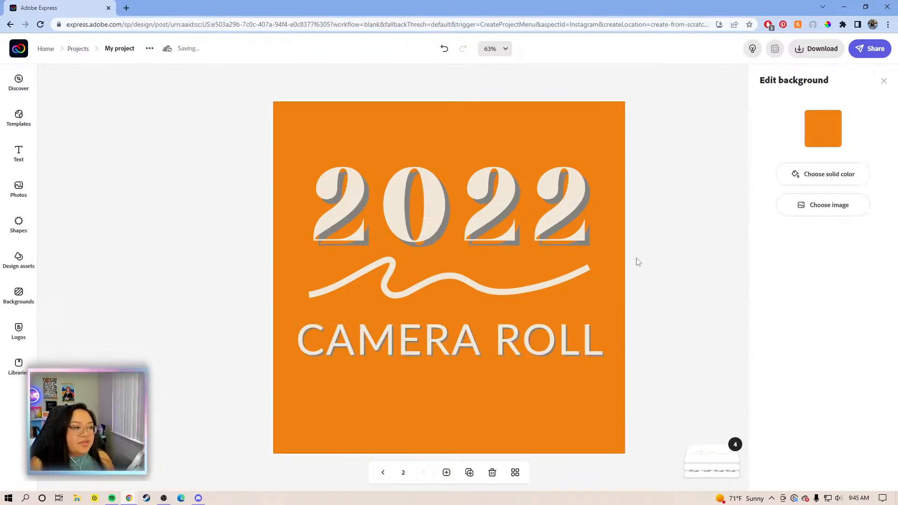
- Duplicate the wavy line and move the copy over the original, offset slightly up and to the left
{"action": "left_click", "coordinate": [578, 277]}
{"action": "left_click", "coordinate": [725, 112]}
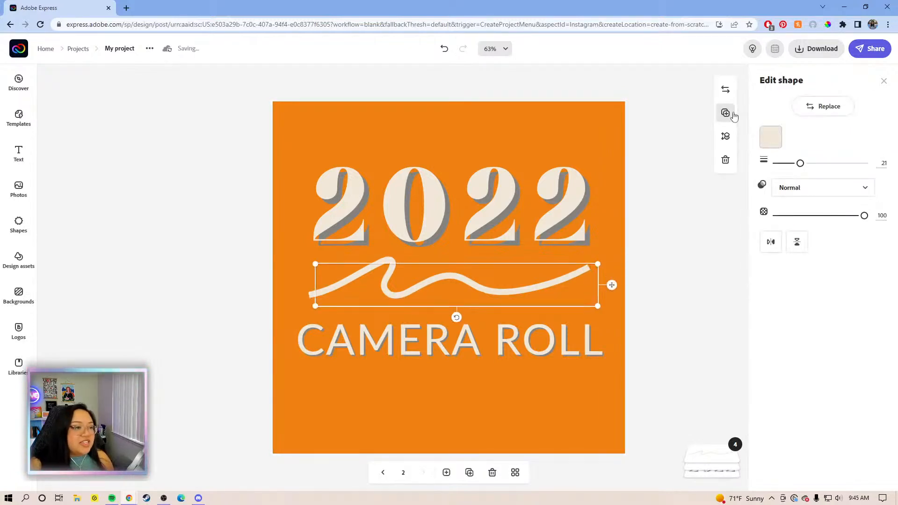
{"action": "left_click_drag", "start_coordinate": [612, 281], "coordinate": [610, 273]}
{"action": "key", "text": "Left"}
{"action": "key", "text": "Left"}
{"action": "key", "text": "Left"}
{"action": "key", "text": "Left"}
{"action": "key", "text": "Left"}
{"action": "key", "text": "Left"}
{"action": "key", "text": "Left"}
{"action": "key", "text": "Left"}
{"action": "key", "text": "Left"}
{"action": "key", "text": "Up"}
{"action": "key", "text": "Up"}
{"action": "key", "text": "Up"}
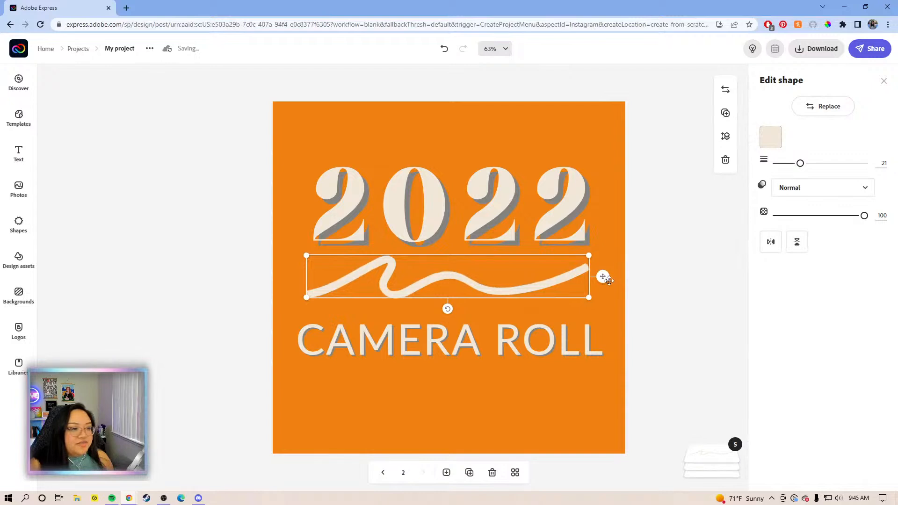
- Recolour the lower wavy line layer with the palette's grey so it forms a shadow behind the cream line
{"action": "left_click", "coordinate": [650, 282]}
{"action": "left_click", "coordinate": [594, 272]}
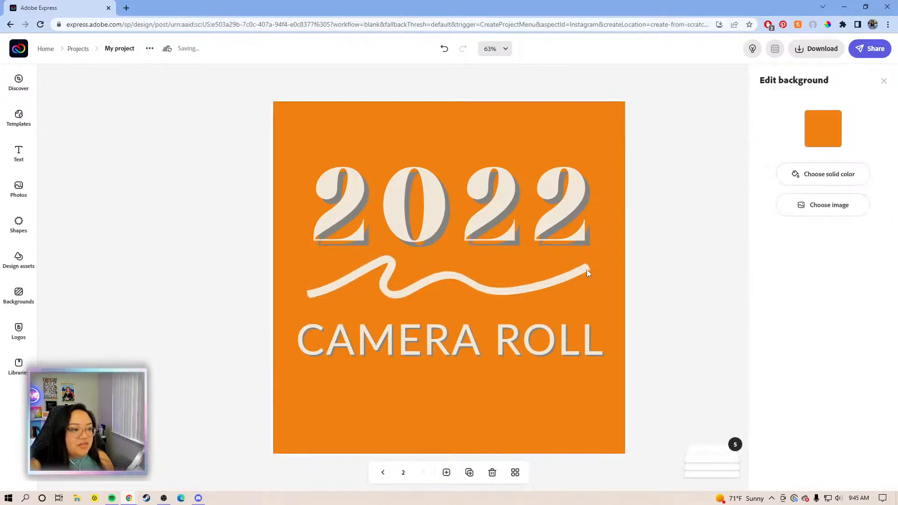
{"action": "left_click", "coordinate": [587, 269]}
{"action": "left_click", "coordinate": [723, 463]}
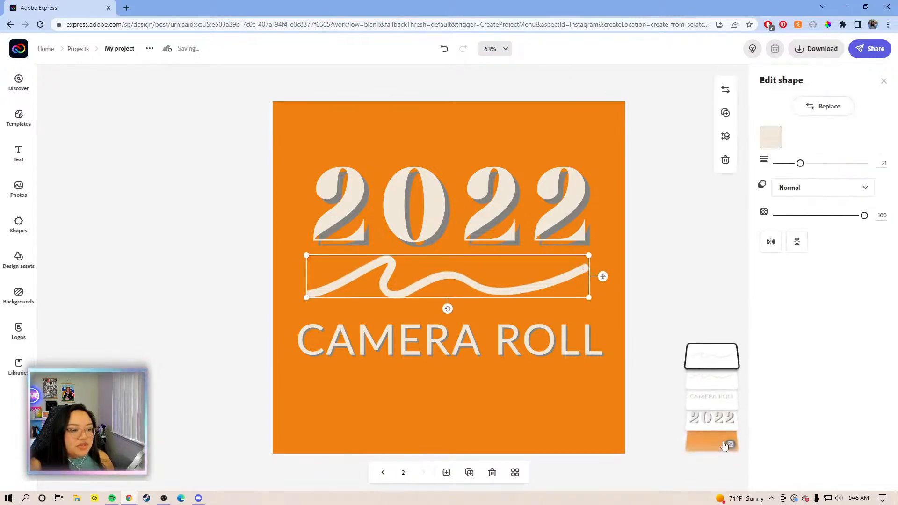
{"action": "left_click", "coordinate": [710, 381]}
{"action": "left_click", "coordinate": [771, 137]}
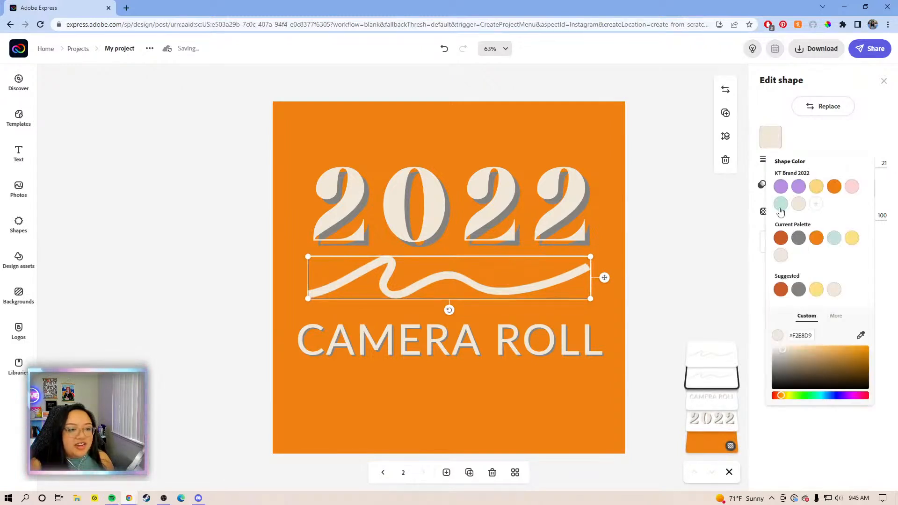
{"action": "left_click", "coordinate": [798, 238]}
{"action": "left_click", "coordinate": [667, 276]}
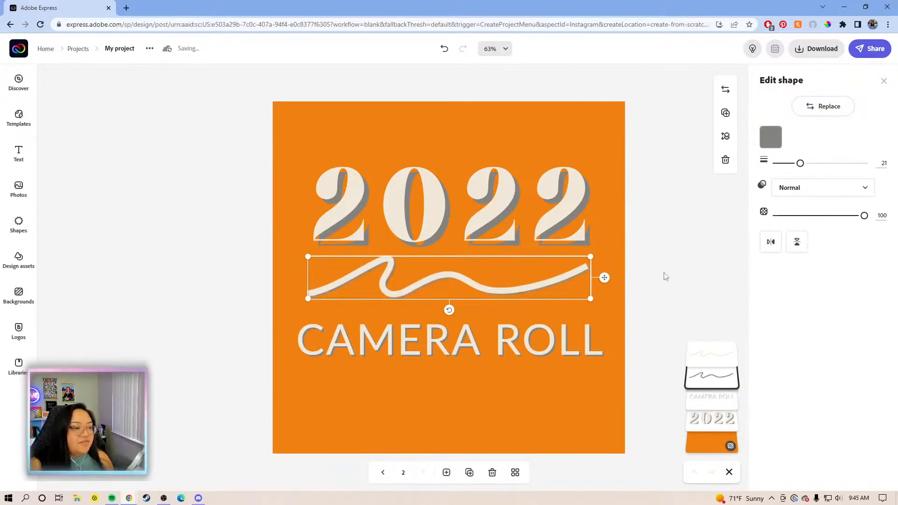
- Nudge the grey wavy line slightly down and left so it shows as a shadow beneath the cream line
{"action": "key", "text": "Down"}
{"action": "key", "text": "Down"}
{"action": "key", "text": "Down"}
{"action": "key", "text": "Down"}
{"action": "key", "text": "Down"}
{"action": "key", "text": "Down"}
{"action": "key", "text": "Down"}
{"action": "key", "text": "Down"}
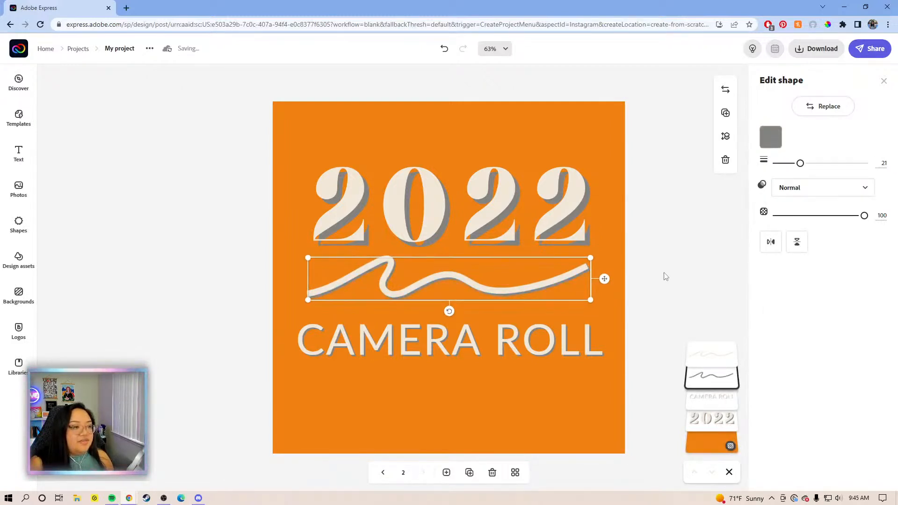
{"action": "key", "text": "Left"}
{"action": "key", "text": "Left"}
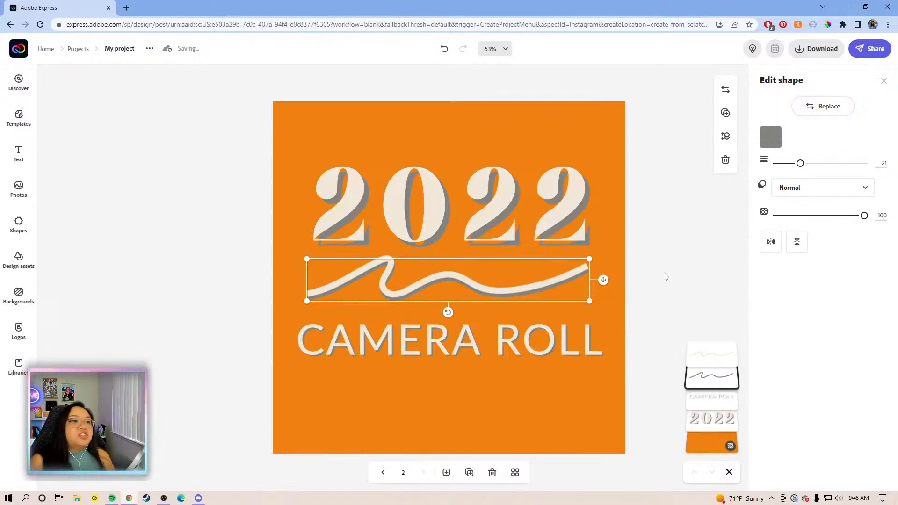
{"action": "left_click", "coordinate": [666, 276]}
- Change the page background to light grey #B8B9B9, after trying the palette's yellow and mint
{"action": "left_click", "coordinate": [617, 262]}
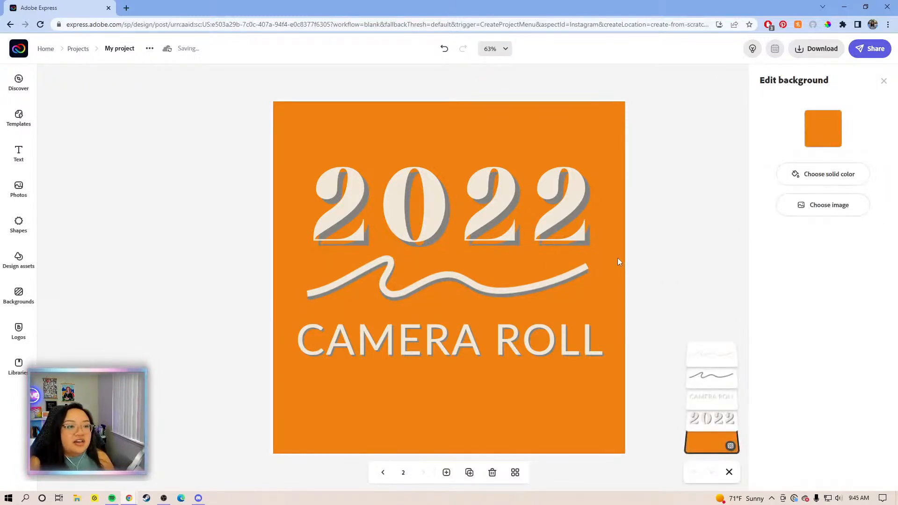
{"action": "left_click", "coordinate": [823, 129]}
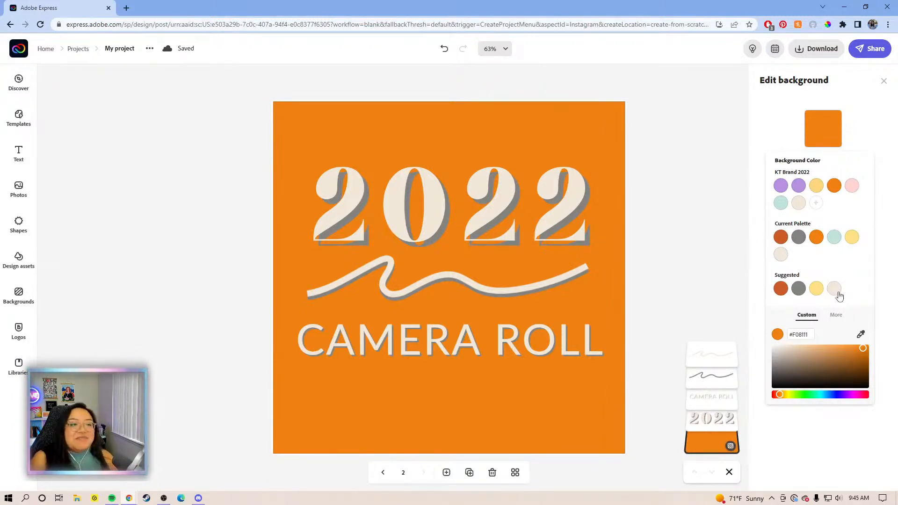
{"action": "left_click", "coordinate": [817, 292]}
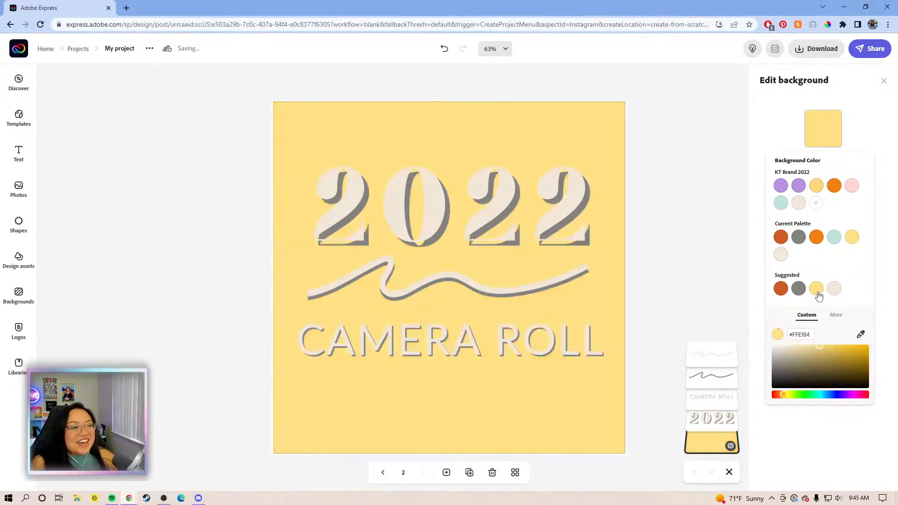
{"action": "left_click", "coordinate": [833, 239]}
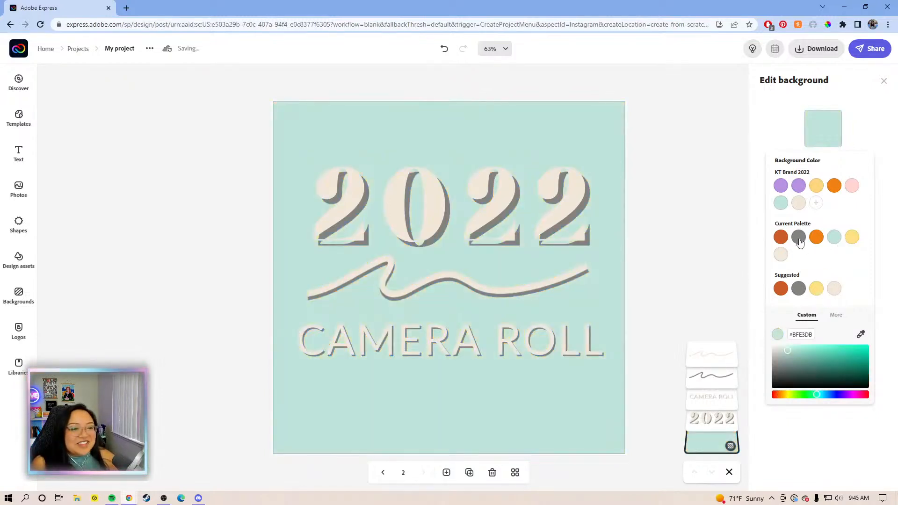
{"action": "left_click_drag", "start_coordinate": [787, 351], "coordinate": [767, 360]}
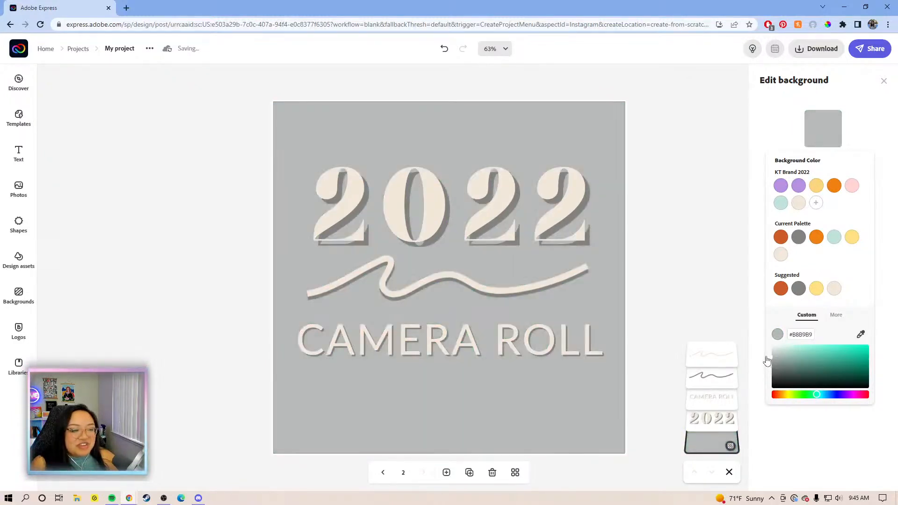
{"action": "left_click", "coordinate": [648, 279]}
- Compare the two cover pages side by side in the page overview and return to the second page
{"action": "left_click", "coordinate": [380, 477]}
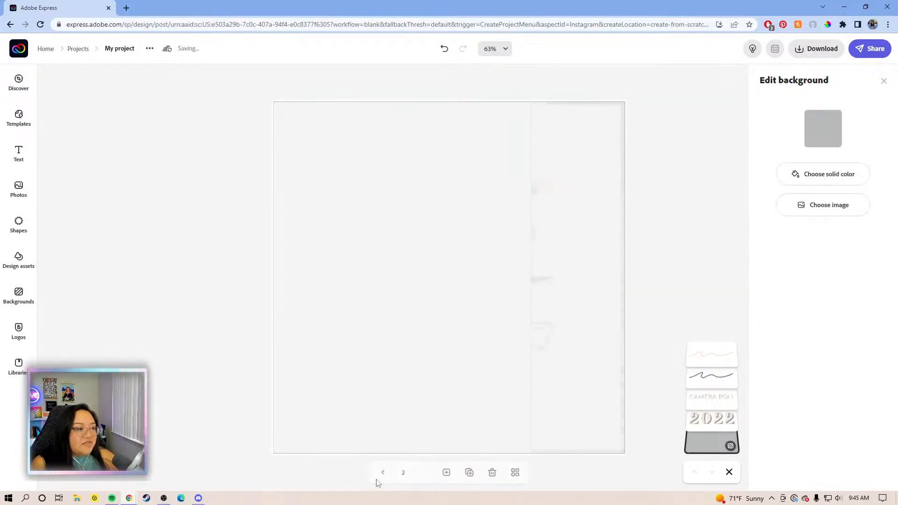
{"action": "left_click", "coordinate": [516, 473]}
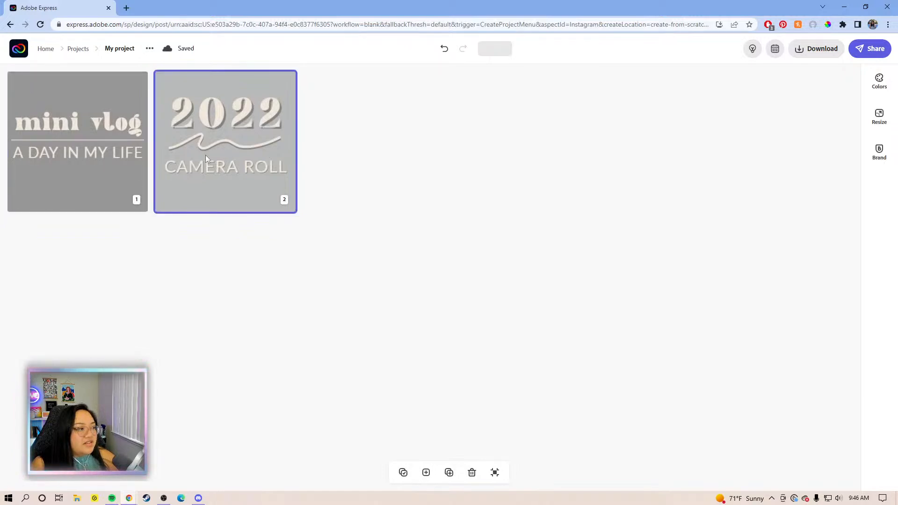
{"action": "left_click", "coordinate": [495, 473]}
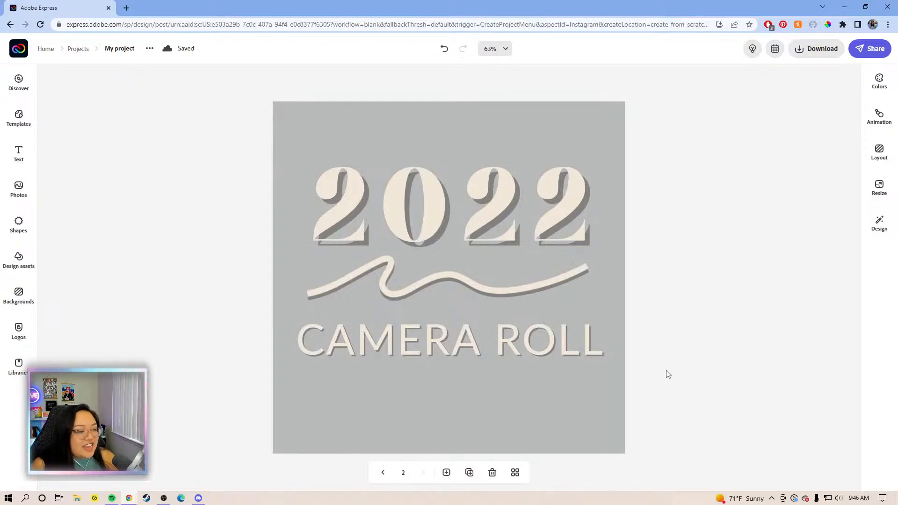
- Duplicate the "2022 CAMERA ROLL" page and delete "2022" and both wavy lines from the copy
{"action": "left_click", "coordinate": [469, 473]}
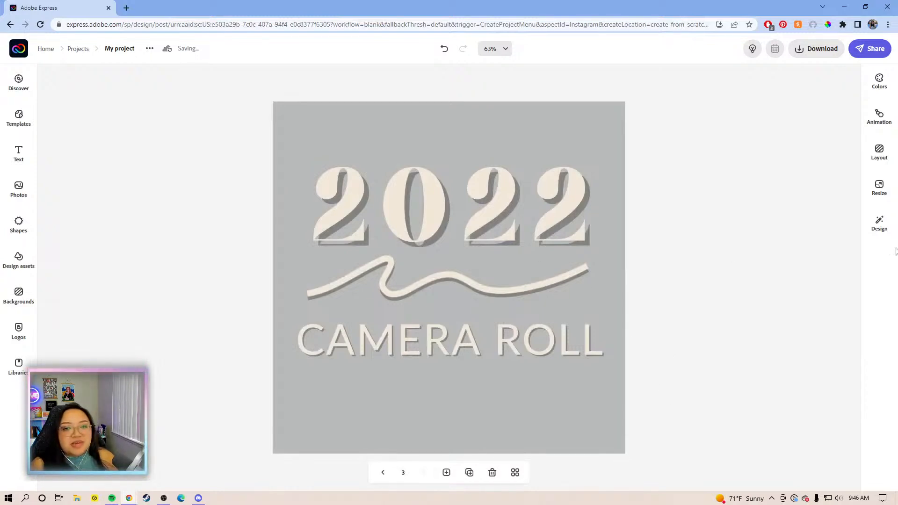
{"action": "left_click_drag", "start_coordinate": [678, 282], "coordinate": [167, 144]}
{"action": "left_click", "coordinate": [167, 147]}
{"action": "key", "text": "Delete"}
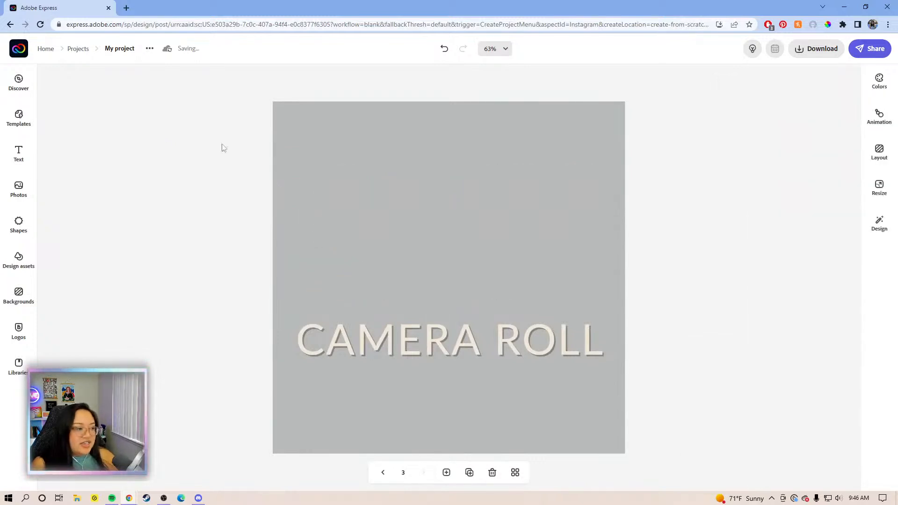
- Remove the shadow from "CAMERA ROLL" and move the text down near the page's lower edge, keeping it horizontally centred
{"action": "left_click", "coordinate": [555, 337]}
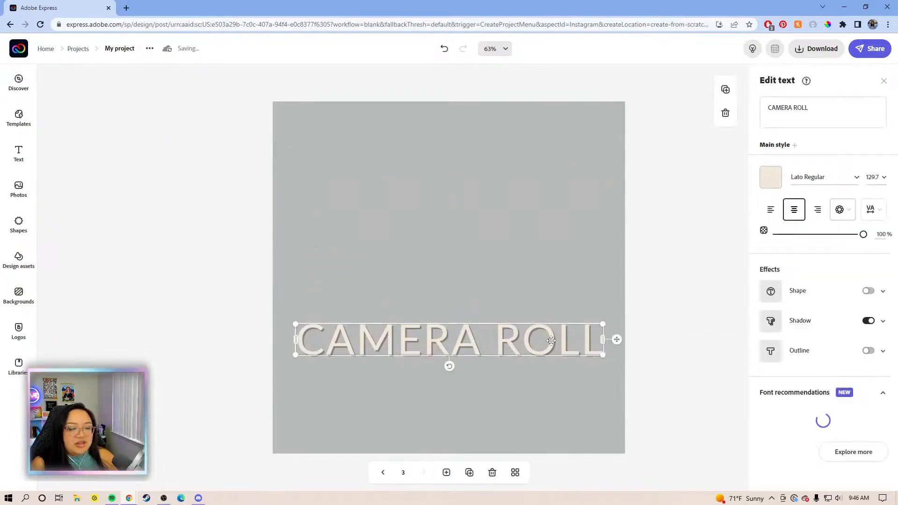
{"action": "left_click", "coordinate": [868, 321]}
{"action": "left_click_drag", "start_coordinate": [532, 339], "coordinate": [529, 406]}
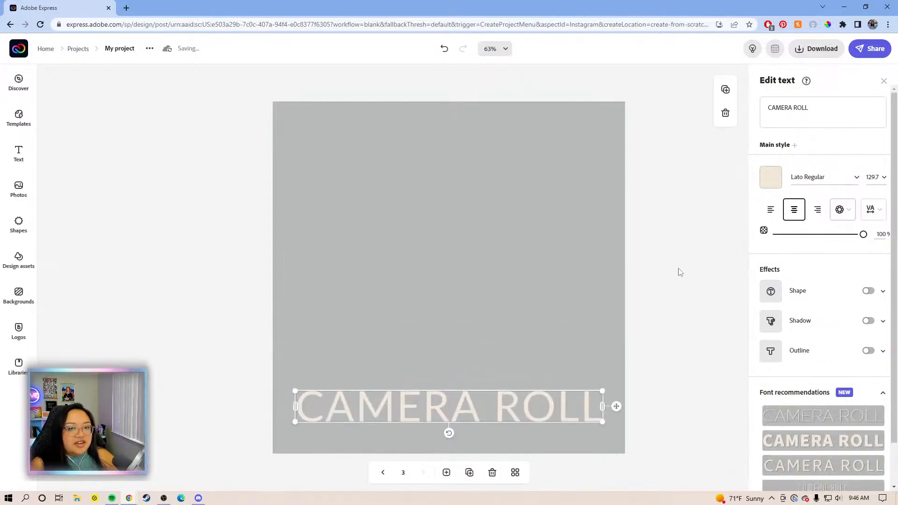
{"action": "left_click", "coordinate": [680, 272]}
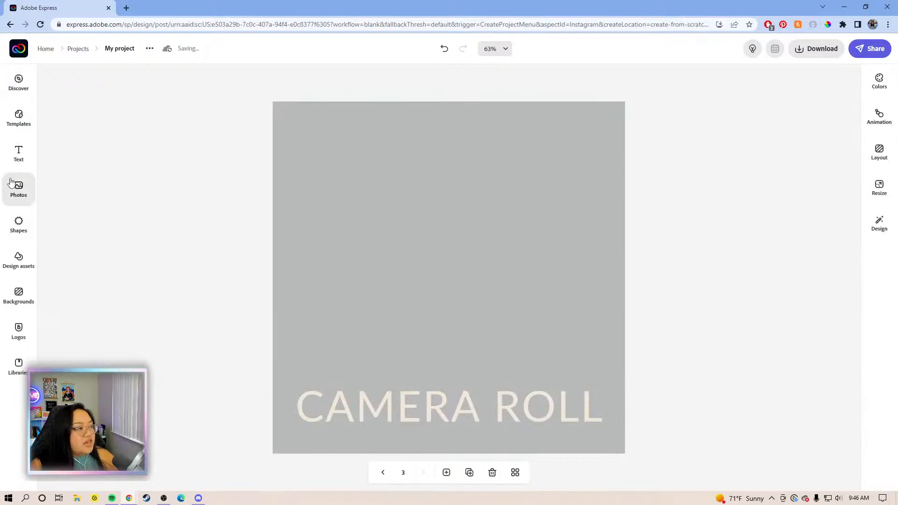
- Clear the "line" shape search and place the basic smiley face shape in the middle of the page
{"action": "left_click", "coordinate": [18, 226]}
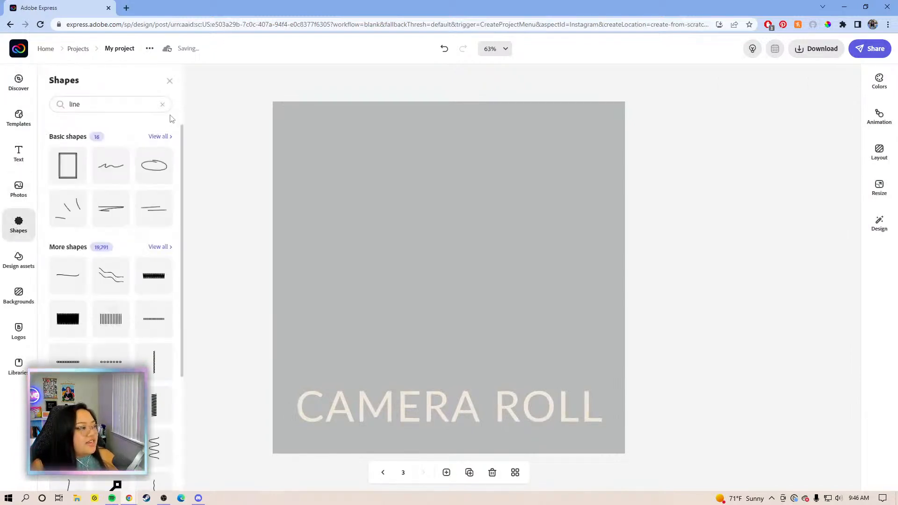
{"action": "left_click", "coordinate": [163, 104]}
{"action": "left_click_drag", "start_coordinate": [82, 213], "coordinate": [445, 279]}
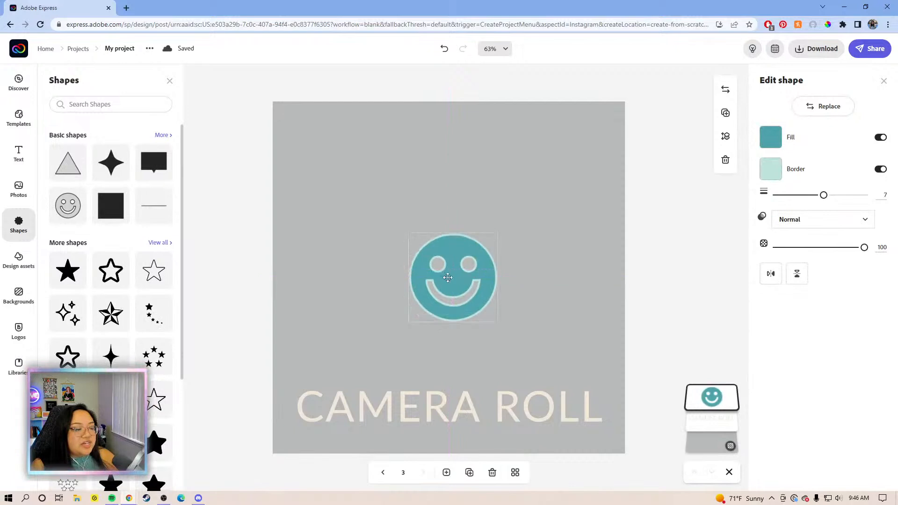
- Replace the "CAMERA ROLL" text with "HAVE A NICE DAY"
{"action": "left_click", "coordinate": [454, 411]}
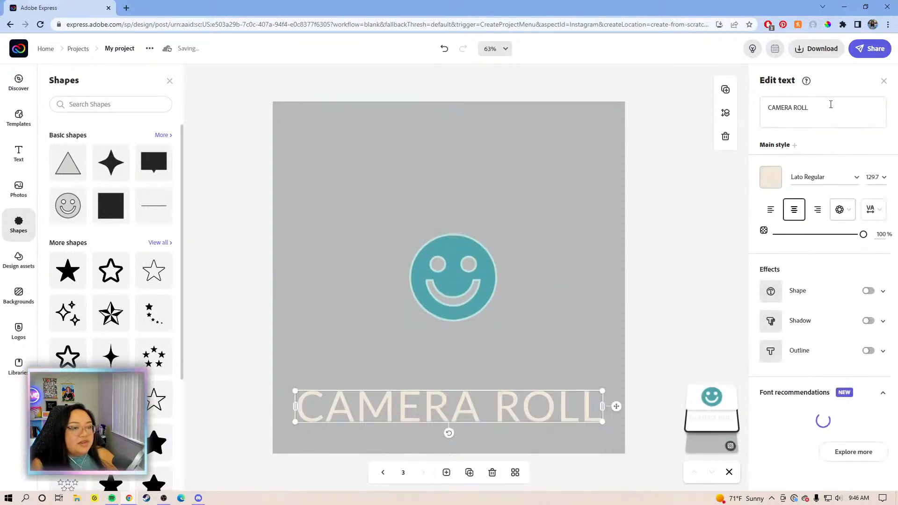
{"action": "left_click", "coordinate": [819, 106]}
{"action": "left_click_drag", "start_coordinate": [818, 107], "coordinate": [767, 111]}
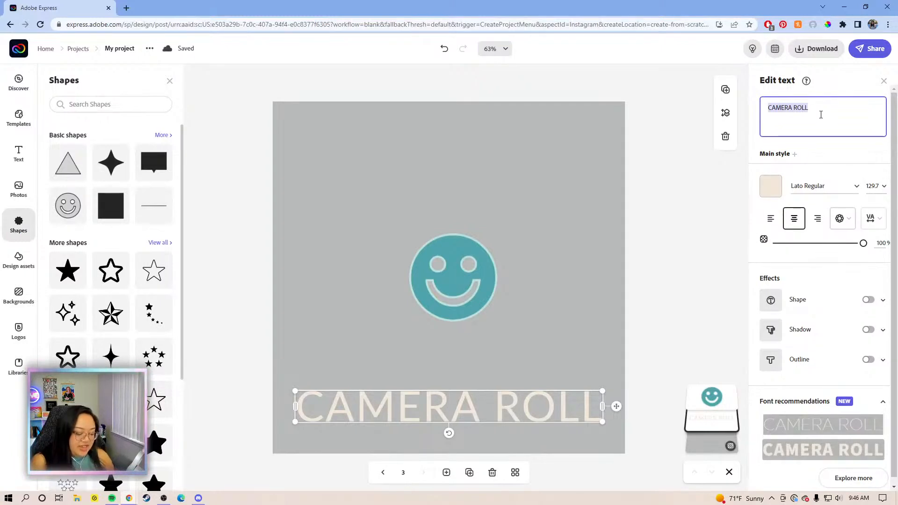
{"action": "type", "text": "h"}
{"action": "type", "text": "H"}
{"action": "type", "text": "AVE"}
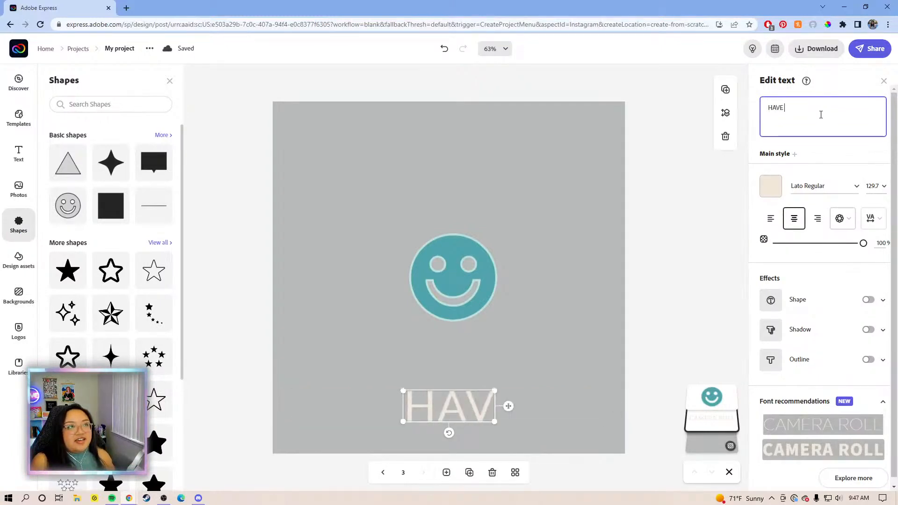
{"action": "type", "text": " A NICE DAY"}
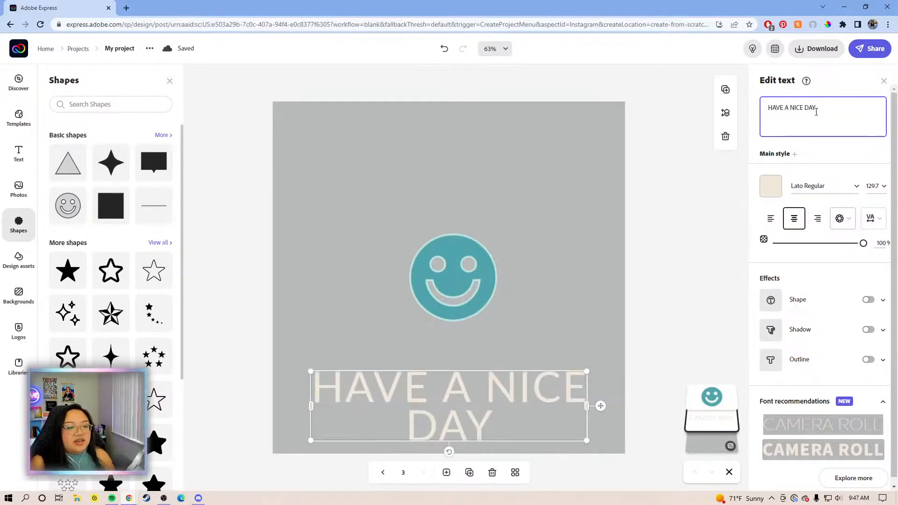
- Curve "HAVE A NICE DAY" into a full circle, enlarge it to about size 169 and move it towards the page's upper-left corner
{"action": "left_click", "coordinate": [842, 219]}
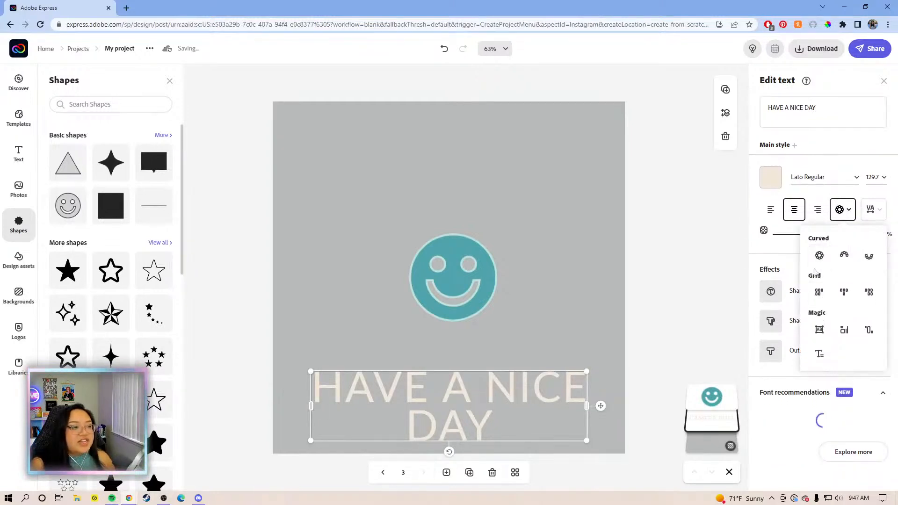
{"action": "left_click", "coordinate": [819, 255]}
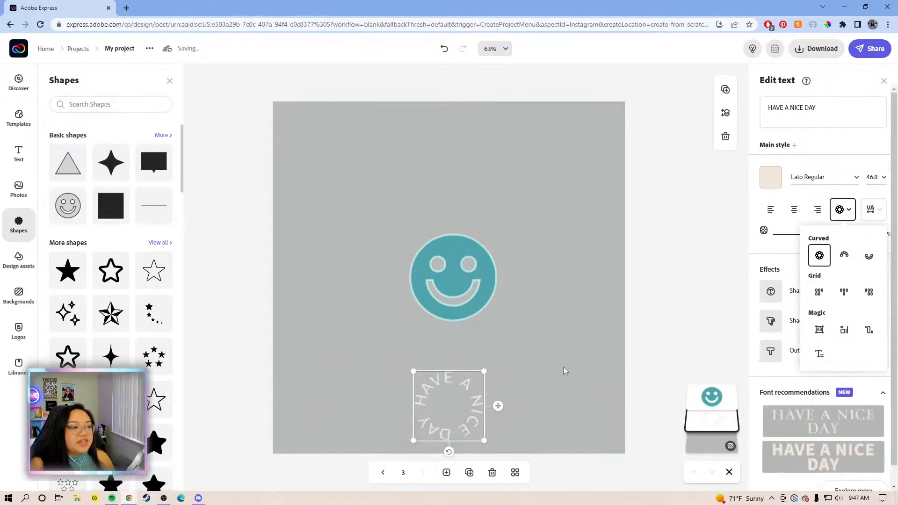
{"action": "left_click_drag", "start_coordinate": [484, 371], "coordinate": [707, 189]}
{"action": "left_click_drag", "start_coordinate": [578, 223], "coordinate": [458, 190]}
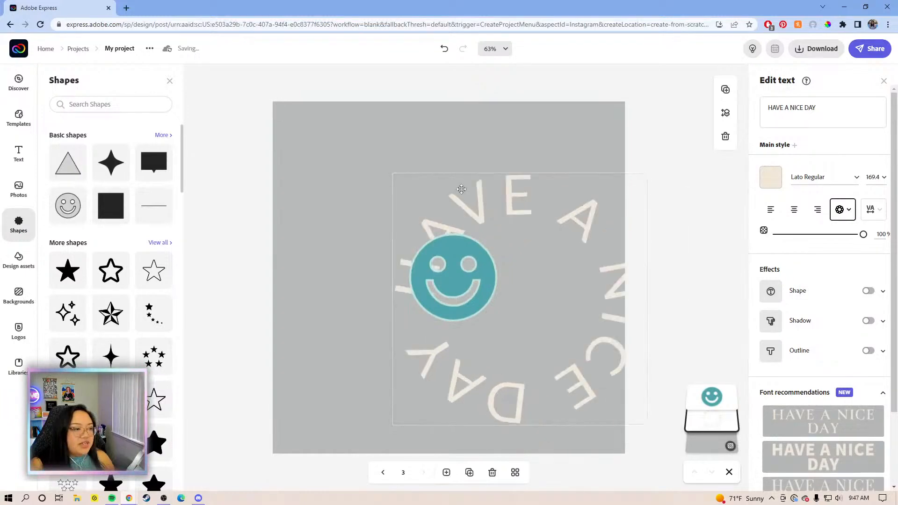
{"action": "left_click_drag", "start_coordinate": [357, 132], "coordinate": [345, 120]}
- Enlarge the smiley face to about three quarters of the page width and centre it on the page
{"action": "left_click", "coordinate": [485, 266]}
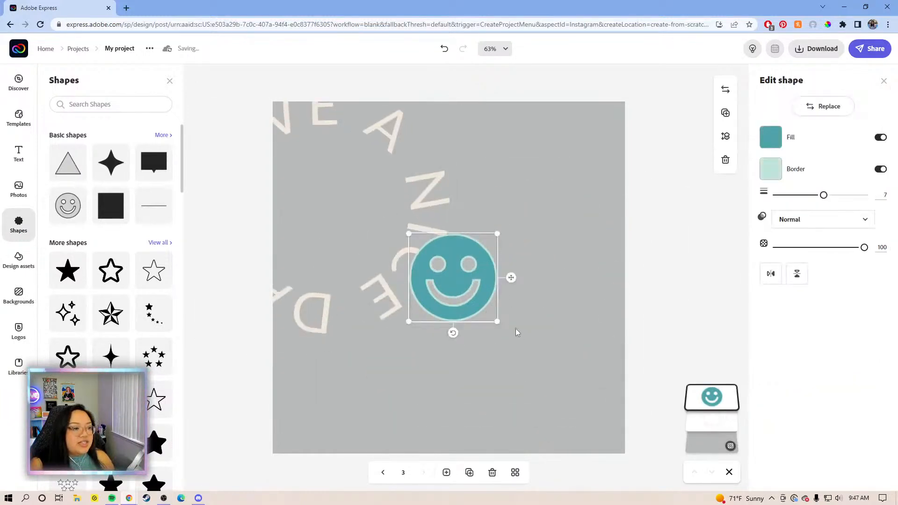
{"action": "left_click_drag", "start_coordinate": [496, 321], "coordinate": [617, 432]}
{"action": "left_click_drag", "start_coordinate": [576, 314], "coordinate": [464, 220]}
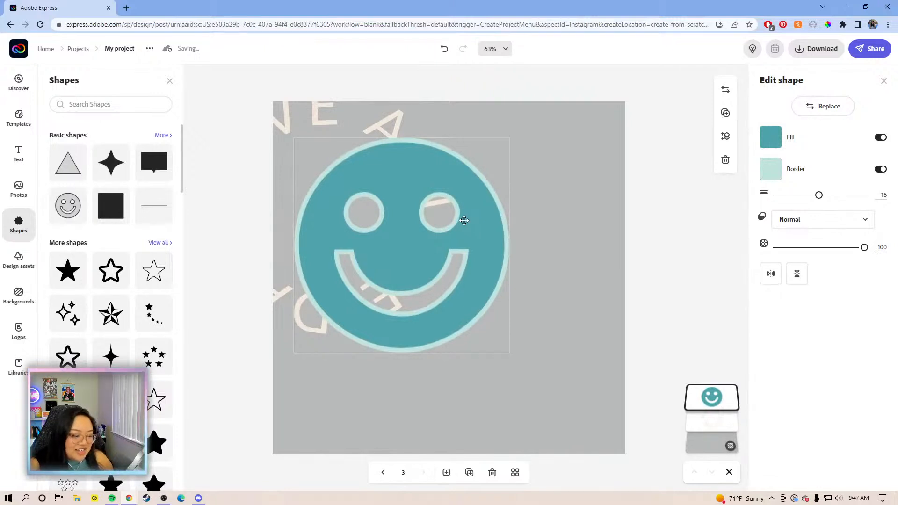
{"action": "left_click_drag", "start_coordinate": [464, 221], "coordinate": [464, 221]}
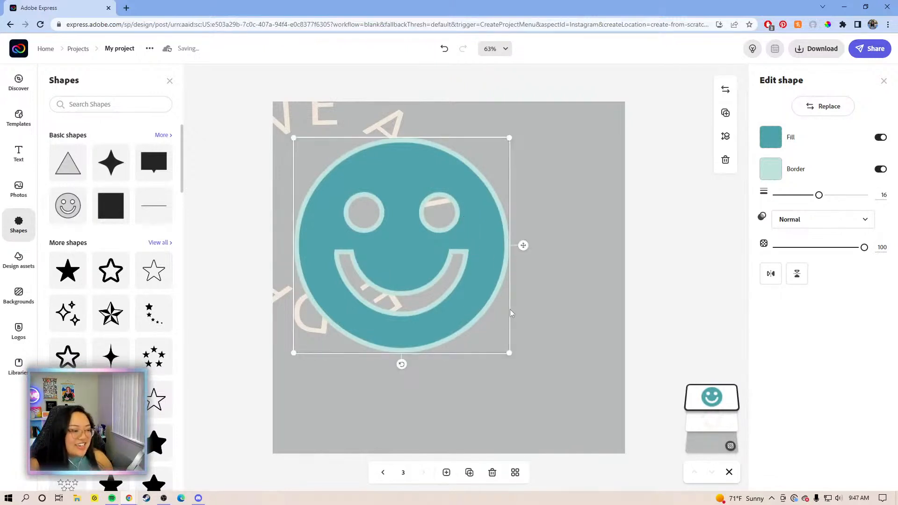
{"action": "left_click_drag", "start_coordinate": [508, 353], "coordinate": [559, 402]}
{"action": "left_click_drag", "start_coordinate": [532, 262], "coordinate": [555, 268]}
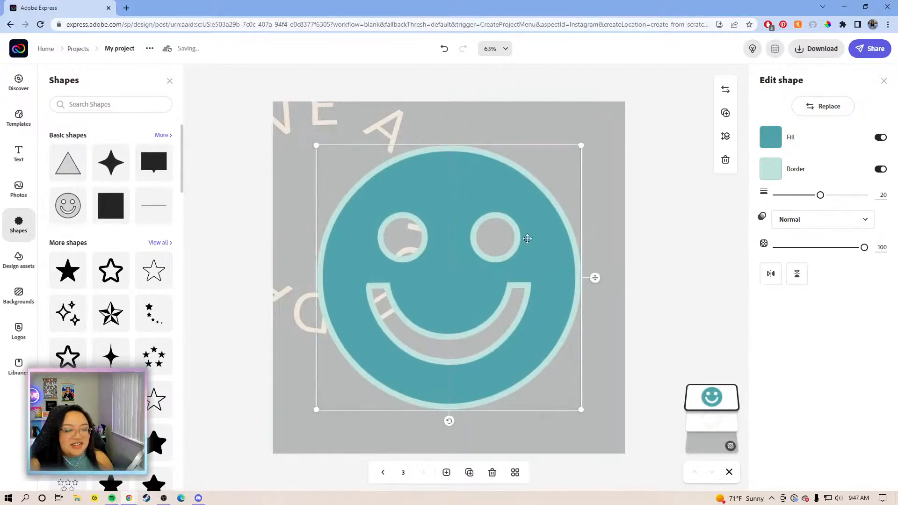
- Bring the circular text in front of the smiley, move it over the face and enlarge it to about size 217
{"action": "left_click", "coordinate": [386, 129]}
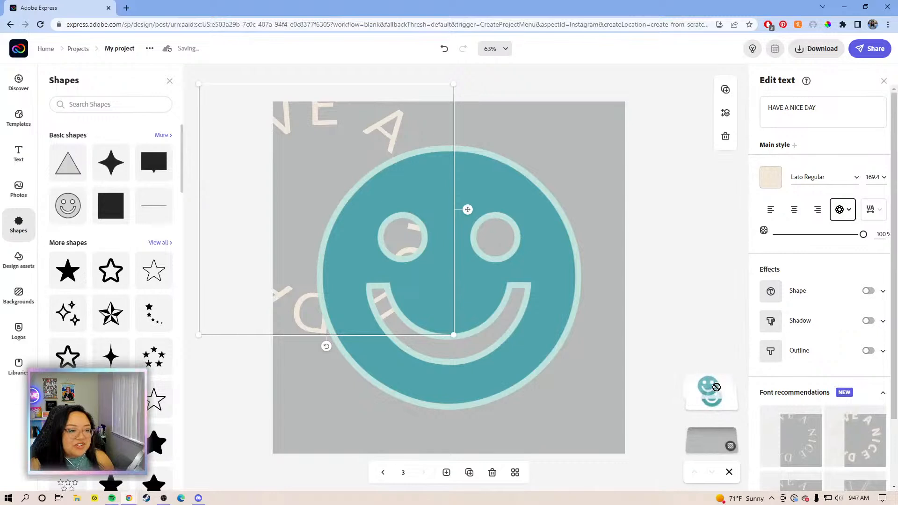
{"action": "left_click_drag", "start_coordinate": [715, 428], "coordinate": [715, 396]}
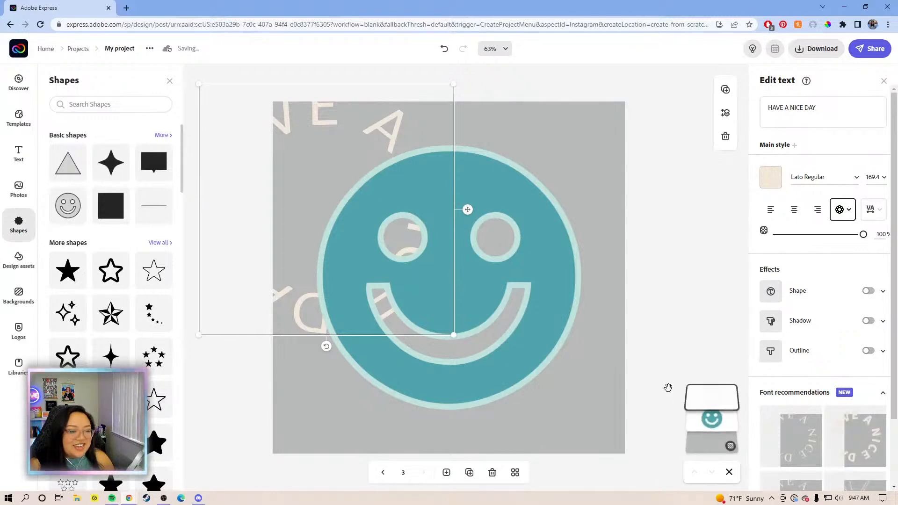
{"action": "left_click_drag", "start_coordinate": [390, 125], "coordinate": [485, 156]}
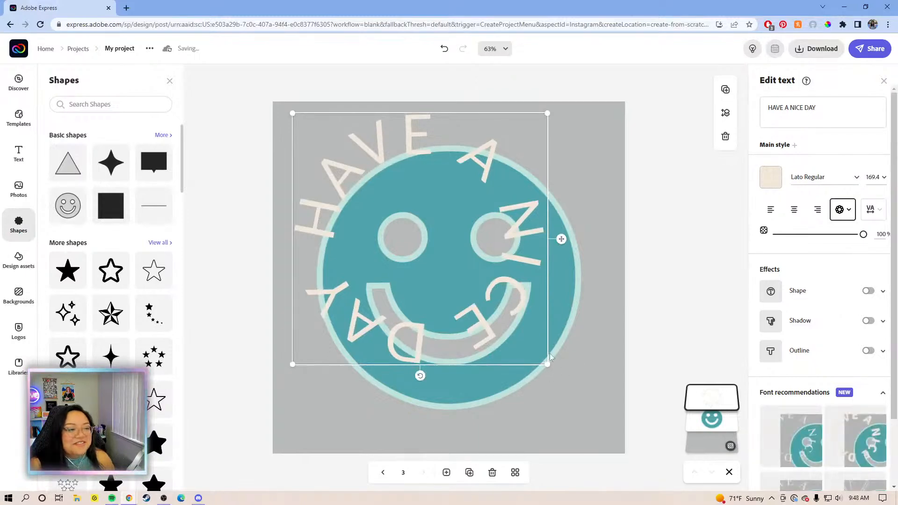
{"action": "left_click_drag", "start_coordinate": [547, 364], "coordinate": [617, 433]}
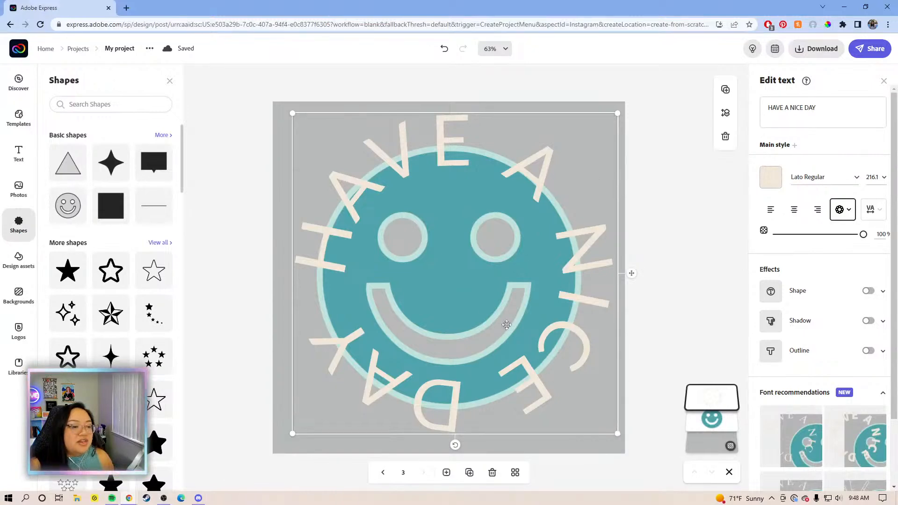
{"action": "mouse_move", "coordinate": [616, 434]}
{"action": "left_mouse_down"}
{"action": "mouse_move", "coordinate": [497, 314]}
{"action": "mouse_move", "coordinate": [603, 444]}
{"action": "mouse_move", "coordinate": [569, 396]}
{"action": "mouse_move", "coordinate": [619, 448]}
{"action": "left_mouse_up"}
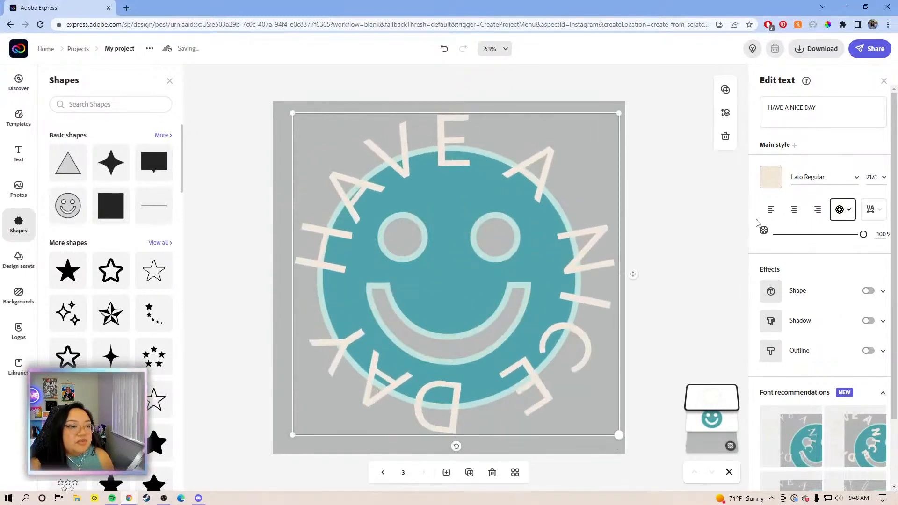
- Extend the circular text to "HAVE A NICE DAY HAVE A NICE DAY" and move it close to the page's upper-left corner
{"action": "left_click_drag", "start_coordinate": [831, 116], "coordinate": [766, 118]}
{"action": "key", "text": "ctrl+c"}
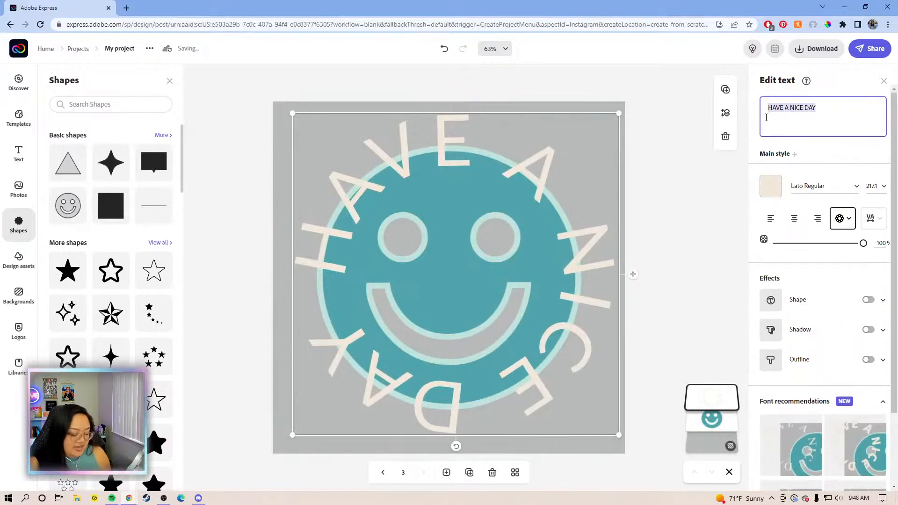
{"action": "left_click", "coordinate": [821, 110]}
{"action": "key", "text": "ctrl+v"}
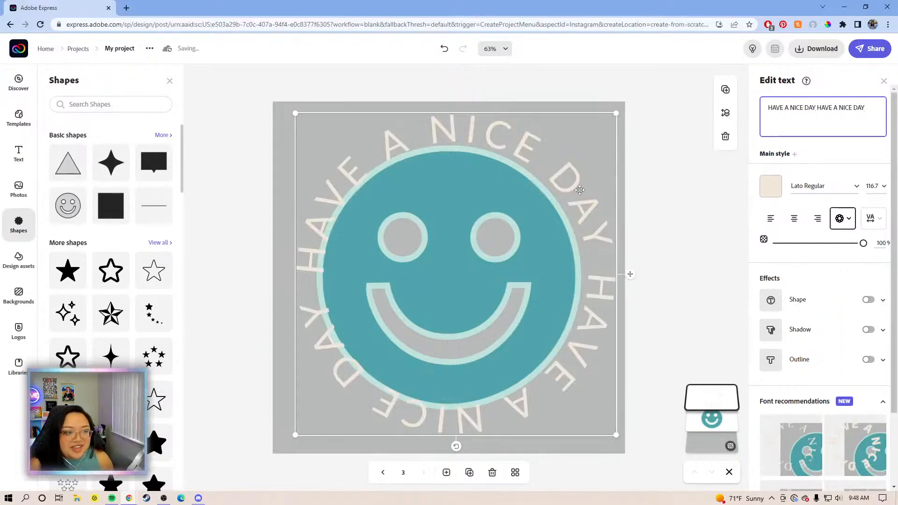
{"action": "left_click", "coordinate": [570, 191]}
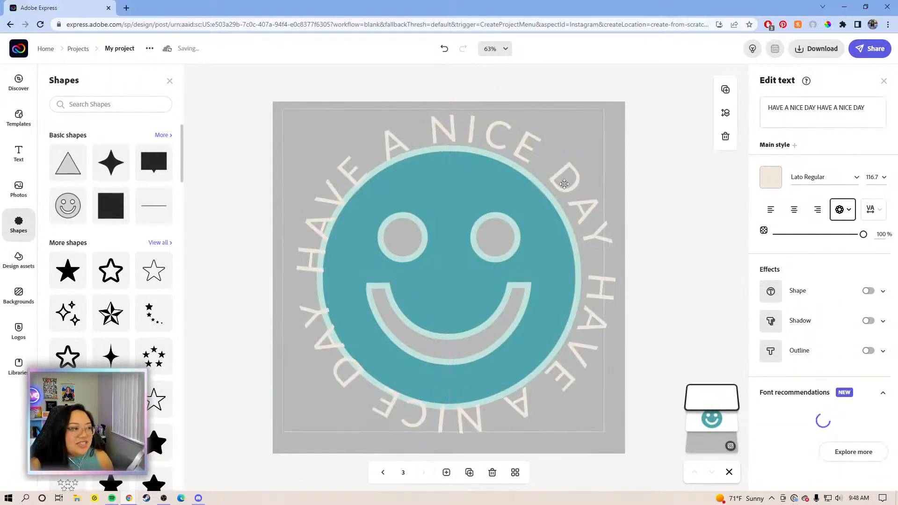
{"action": "left_click_drag", "start_coordinate": [560, 182], "coordinate": [556, 177]}
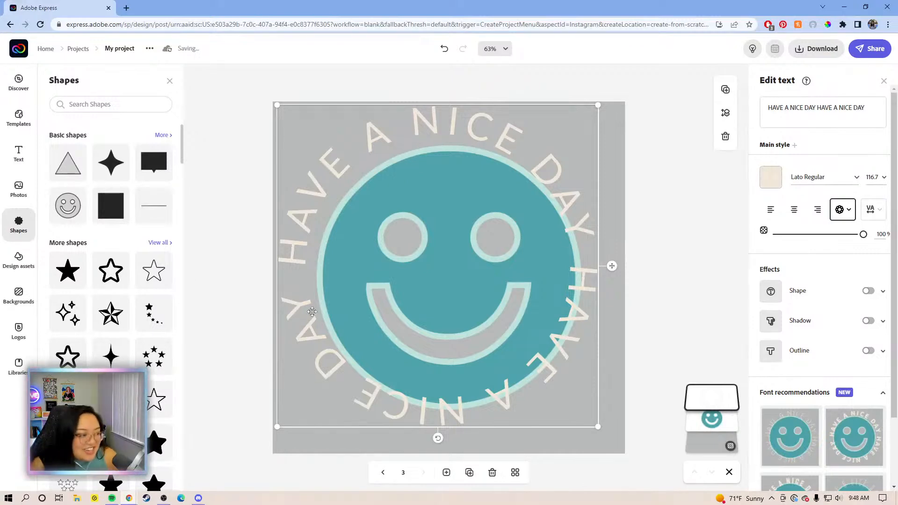
{"action": "left_click_drag", "start_coordinate": [598, 427], "coordinate": [597, 428]}
- Try a third "HAVE A NICE DAY" in the circular text and remove that extra phrase again
{"action": "left_click", "coordinate": [872, 117]}
{"action": "key", "text": "ctrl+v"}
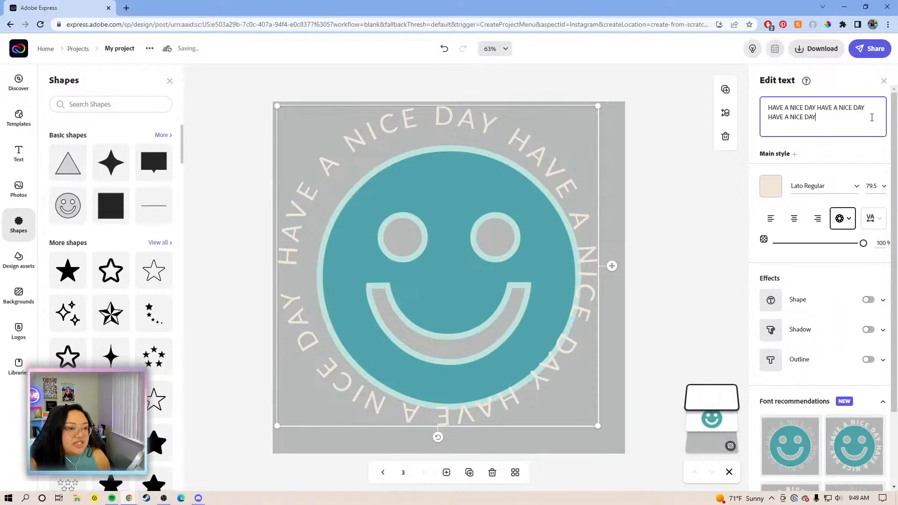
{"action": "left_click_drag", "start_coordinate": [824, 129], "coordinate": [740, 123]}
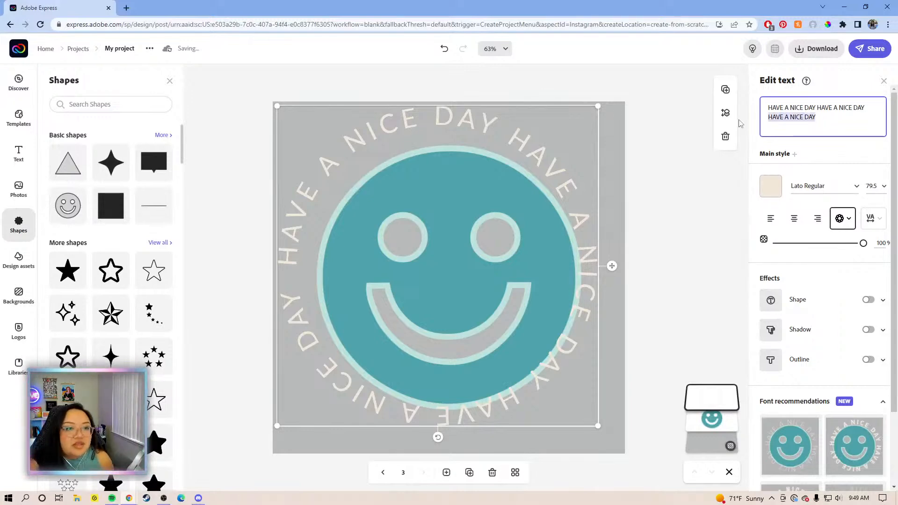
{"action": "left_click", "coordinate": [724, 129]}
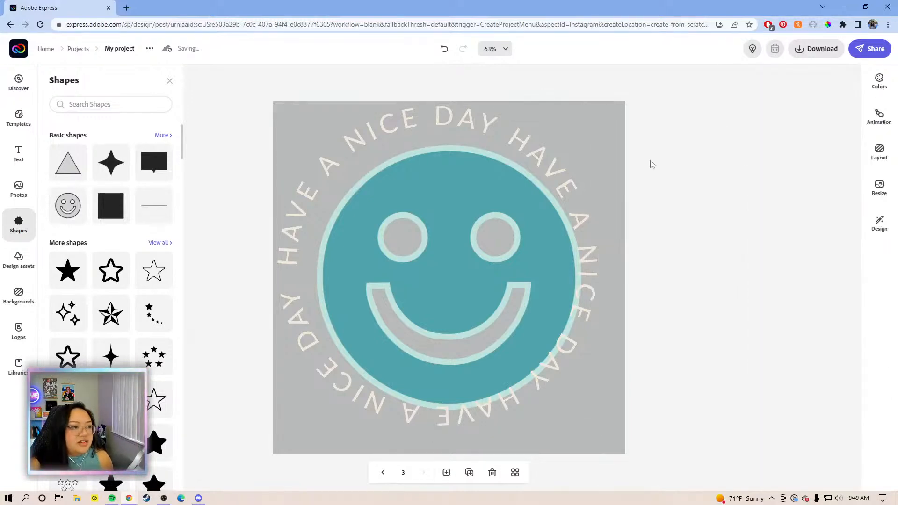
{"action": "left_click", "coordinate": [543, 163]}
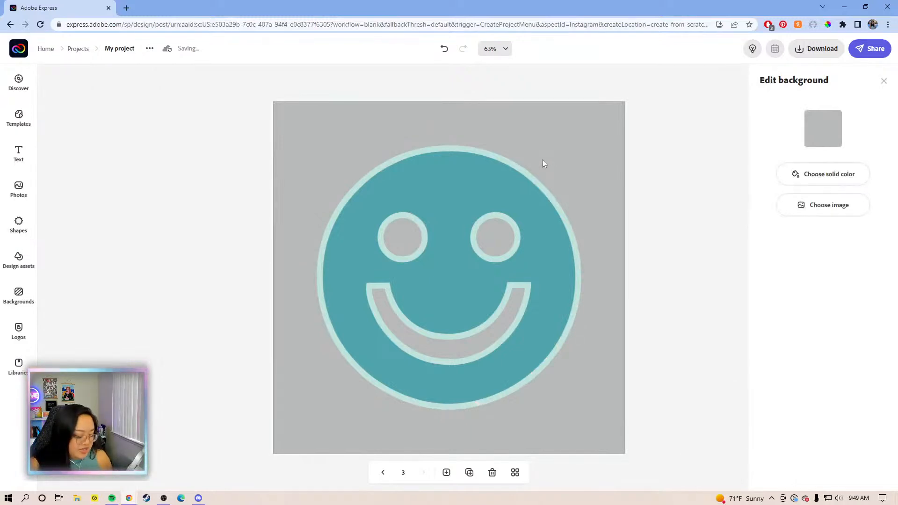
{"action": "key", "text": "ctrl+z"}
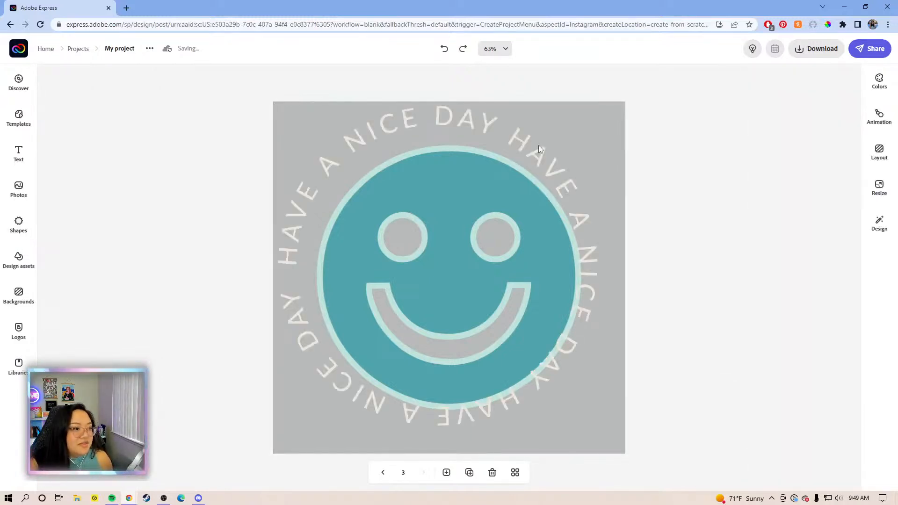
{"action": "left_click", "coordinate": [538, 149]}
{"action": "left_click_drag", "start_coordinate": [818, 117], "coordinate": [774, 116]}
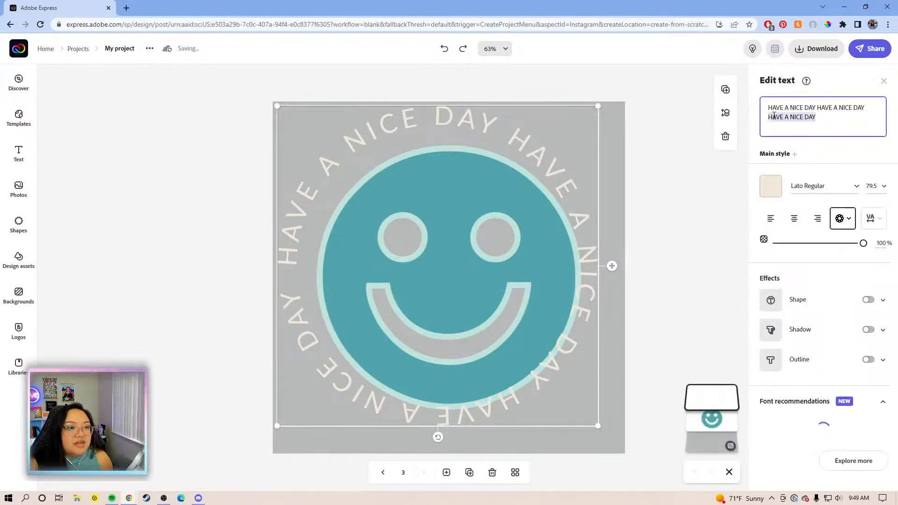
{"action": "key", "text": "BackSpace"}
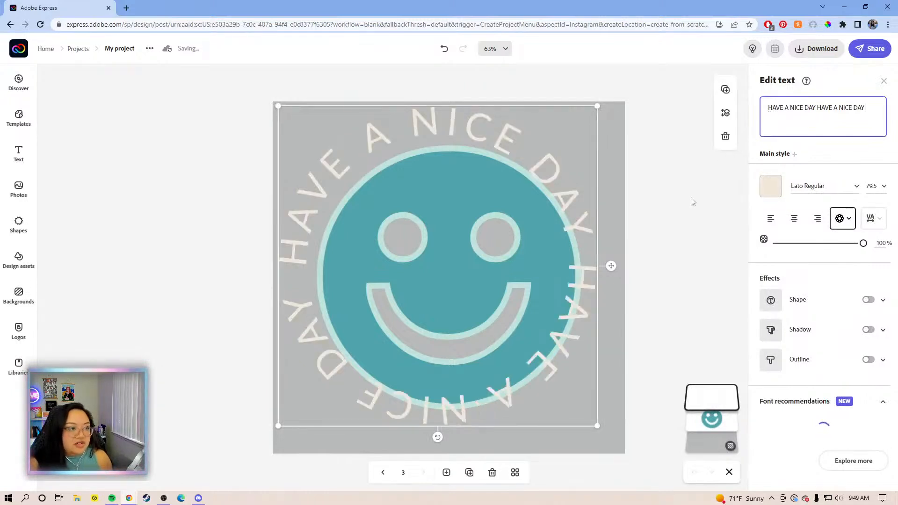
- Enlarge the circular text to about size 124 so it spans nearly the whole page around the smiley
{"action": "left_click_drag", "start_coordinate": [598, 426], "coordinate": [630, 448]}
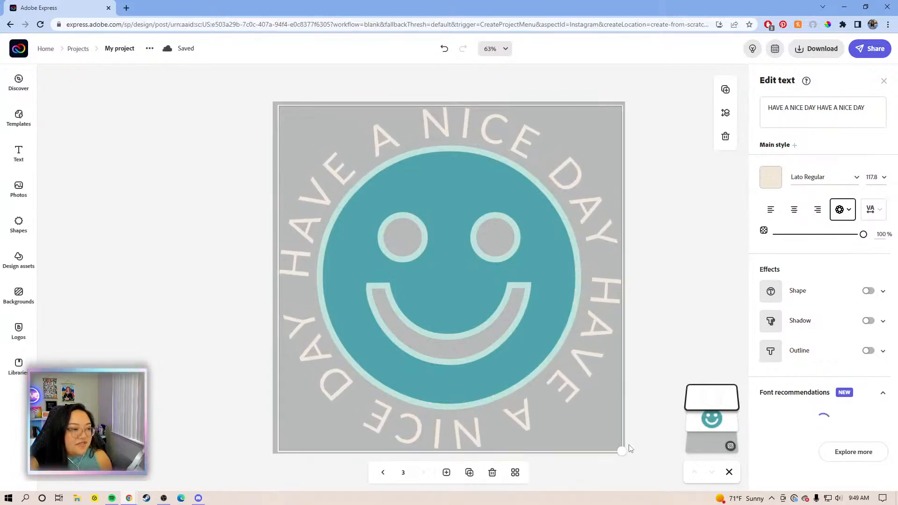
{"action": "left_click_drag", "start_coordinate": [629, 445], "coordinate": [629, 445]}
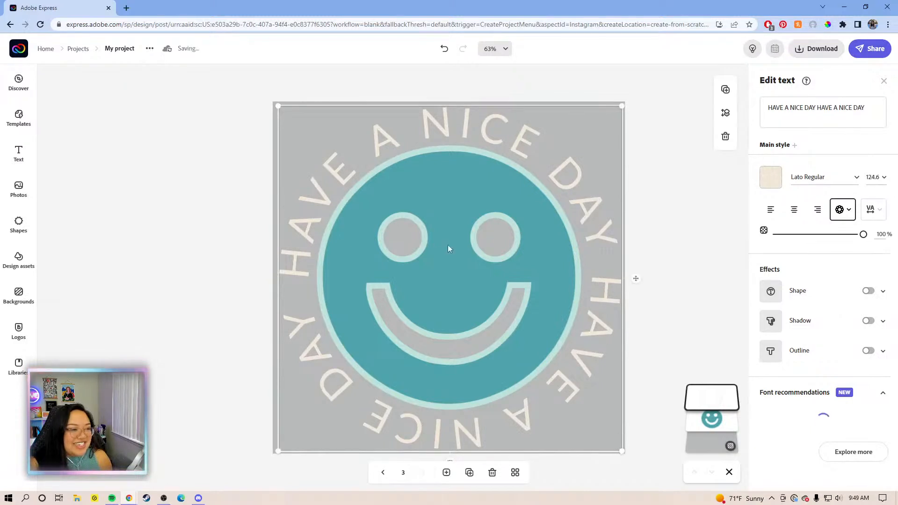
{"action": "left_click", "coordinate": [441, 235]}
{"action": "left_click", "coordinate": [459, 211]}
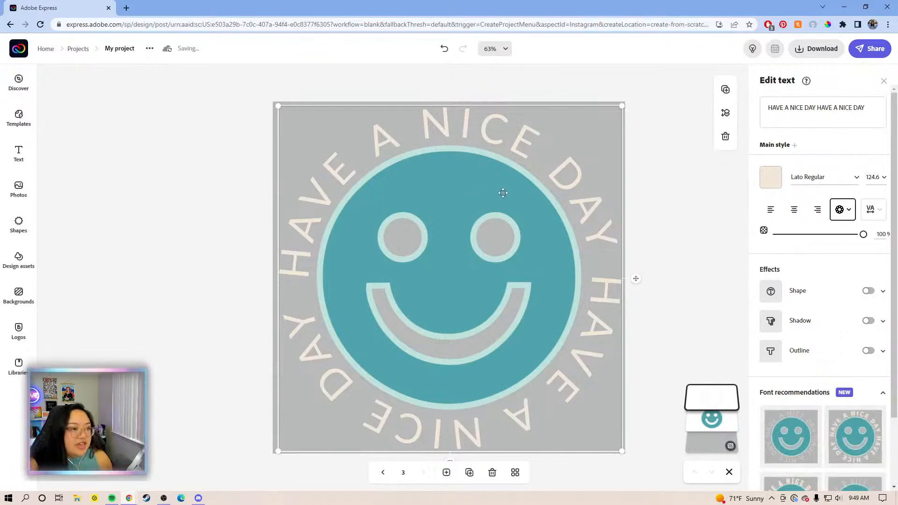
{"action": "left_click", "coordinate": [684, 193]}
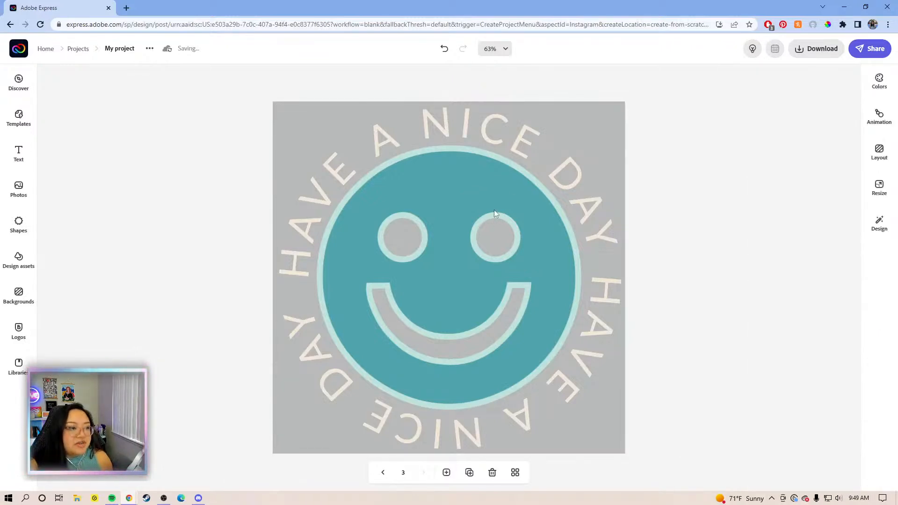
{"action": "left_click", "coordinate": [495, 194]}
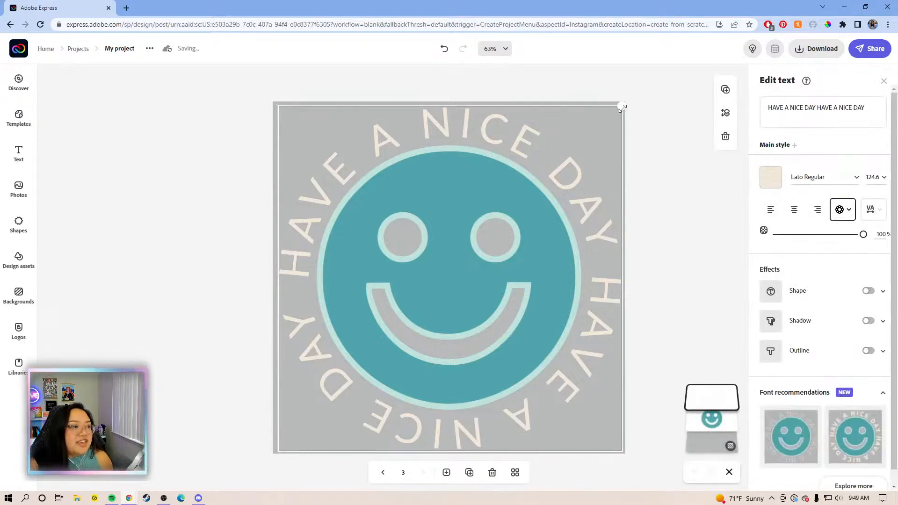
{"action": "left_click_drag", "start_coordinate": [615, 111], "coordinate": [621, 108]}
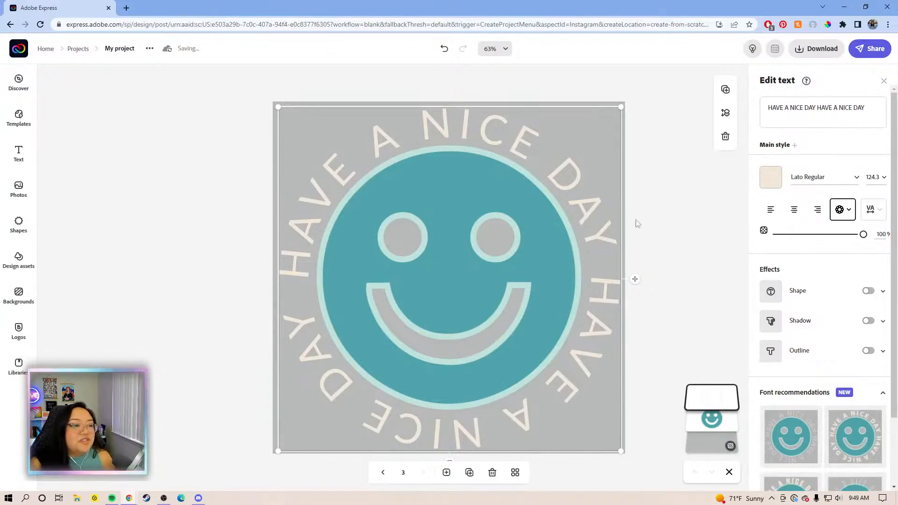
- Shrink the smiley face slightly to fit inside the ring of text and recentre it on the page
{"action": "left_click", "coordinate": [713, 420]}
{"action": "left_click_drag", "start_coordinate": [581, 146], "coordinate": [571, 155]}
{"action": "left_click_drag", "start_coordinate": [511, 200], "coordinate": [504, 201]}
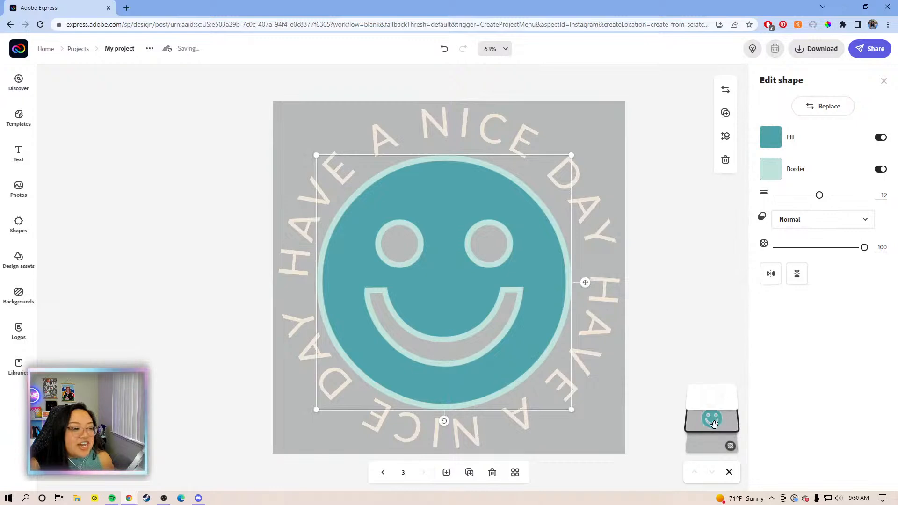
{"action": "left_click_drag", "start_coordinate": [589, 281], "coordinate": [596, 278]}
{"action": "left_click", "coordinate": [648, 196]}
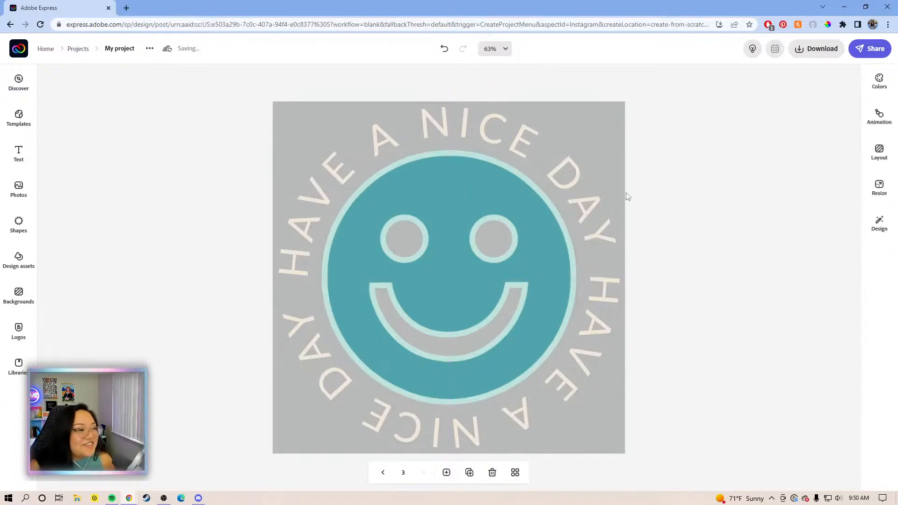
{"action": "left_click", "coordinate": [592, 202]}
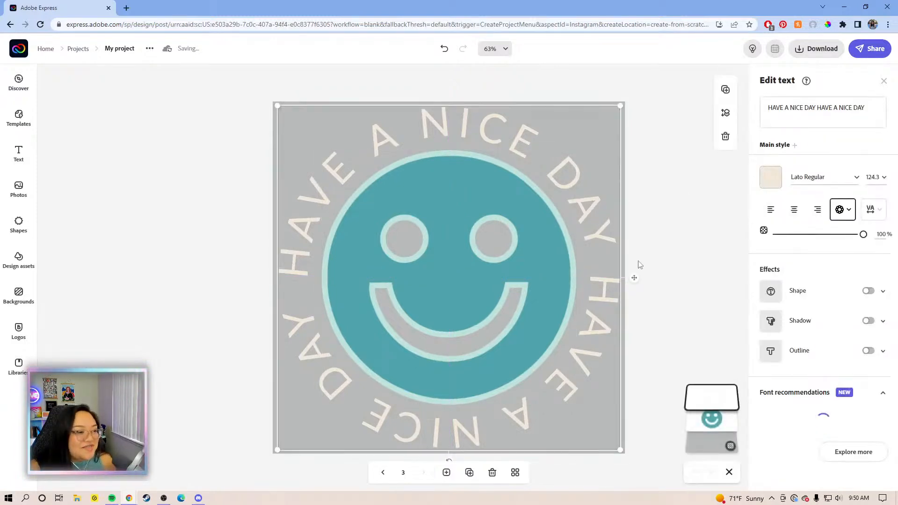
{"action": "left_click_drag", "start_coordinate": [635, 276], "coordinate": [633, 280]}
{"action": "left_click", "coordinate": [676, 229]}
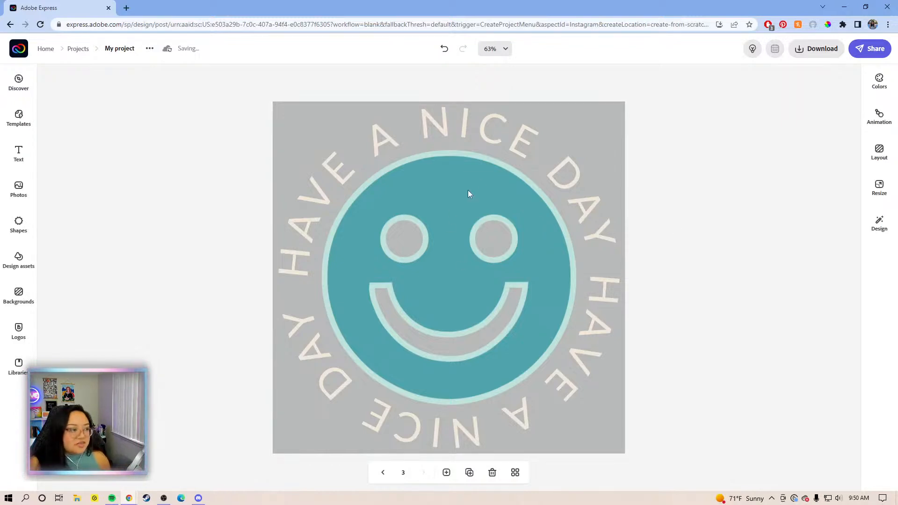
- Change the smiley face's fill to the orange swatch from the KT Brand 2022 palette, after trying the cream one
{"action": "left_click", "coordinate": [479, 180]}
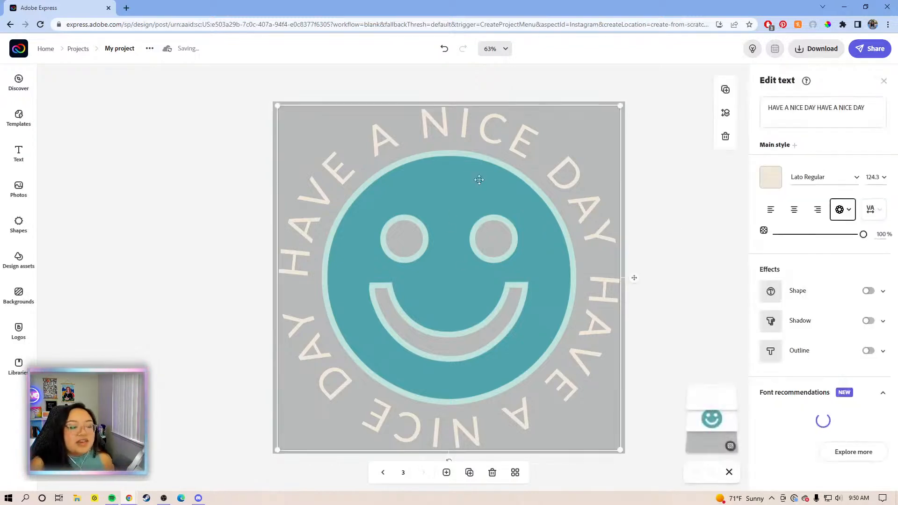
{"action": "left_click", "coordinate": [520, 197]}
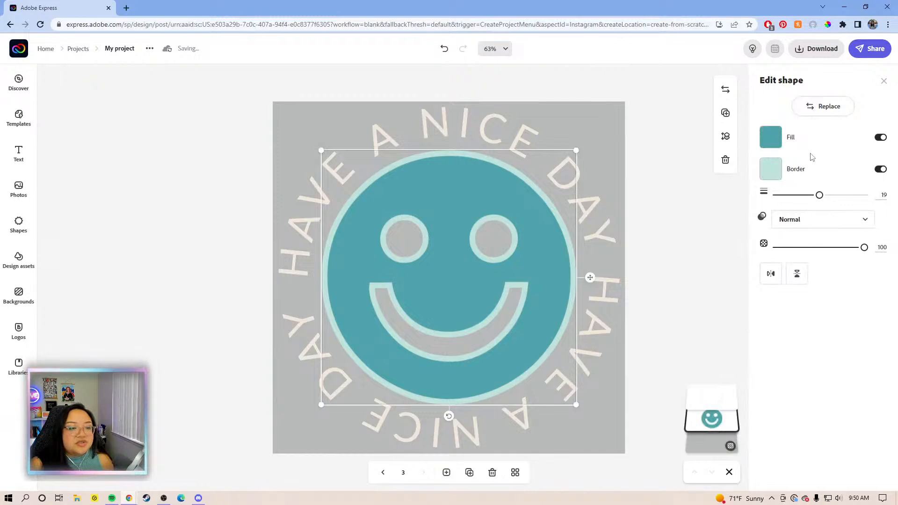
{"action": "left_click", "coordinate": [772, 144]}
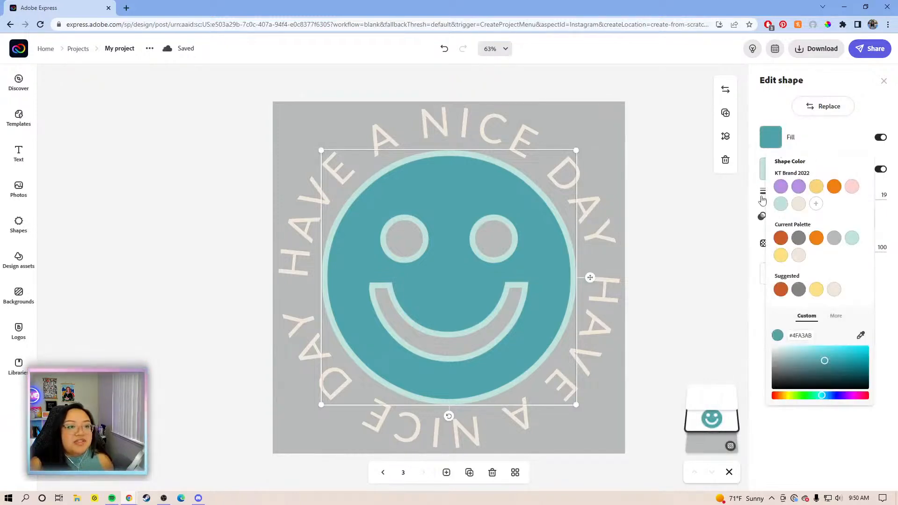
{"action": "left_click", "coordinate": [772, 117]}
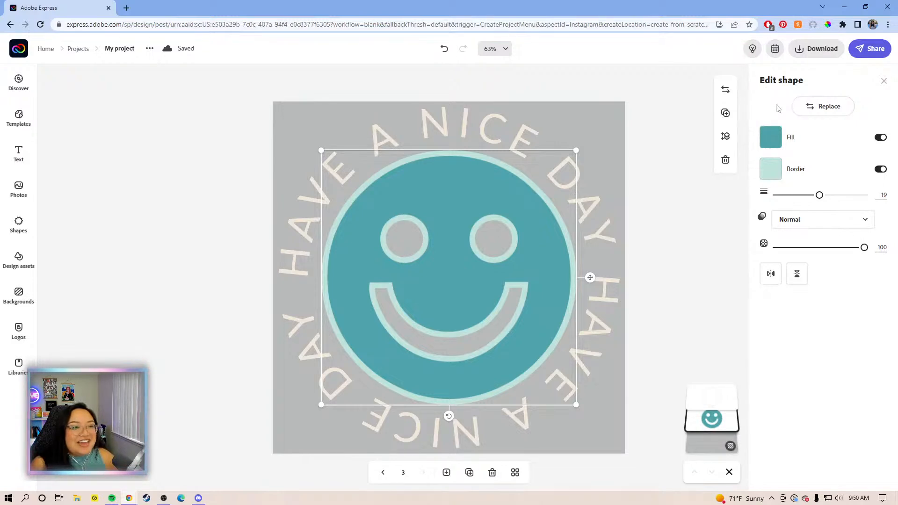
{"action": "left_click", "coordinate": [770, 137]}
{"action": "left_click", "coordinate": [835, 188]}
{"action": "left_click", "coordinate": [799, 206]}
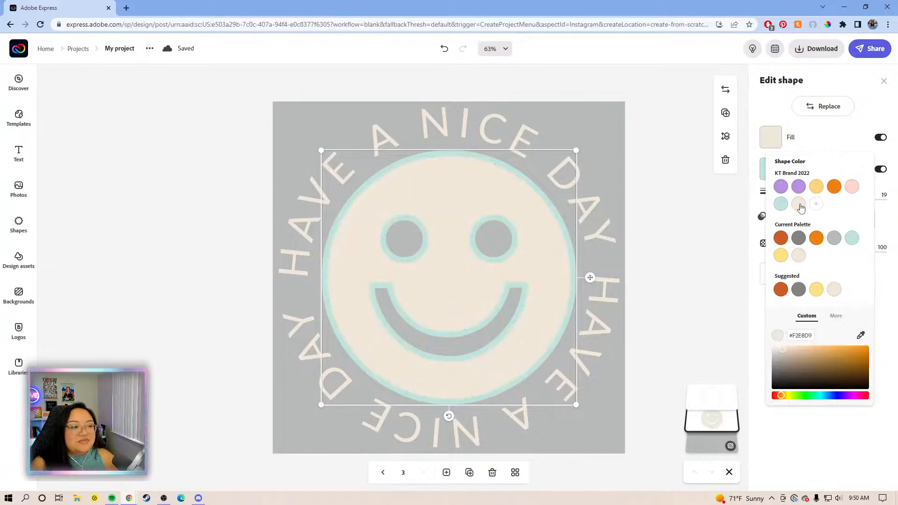
{"action": "left_click", "coordinate": [834, 187]}
{"action": "left_click", "coordinate": [780, 115]}
- Set the smiley face's border to the cream brand colour #F2E8D9 to match the circular text
{"action": "left_click", "coordinate": [770, 168]}
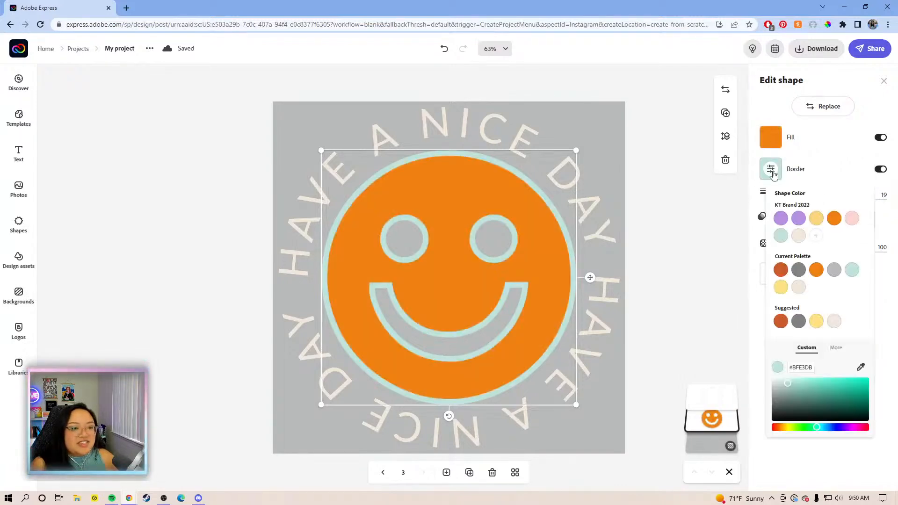
{"action": "left_click", "coordinate": [800, 236]}
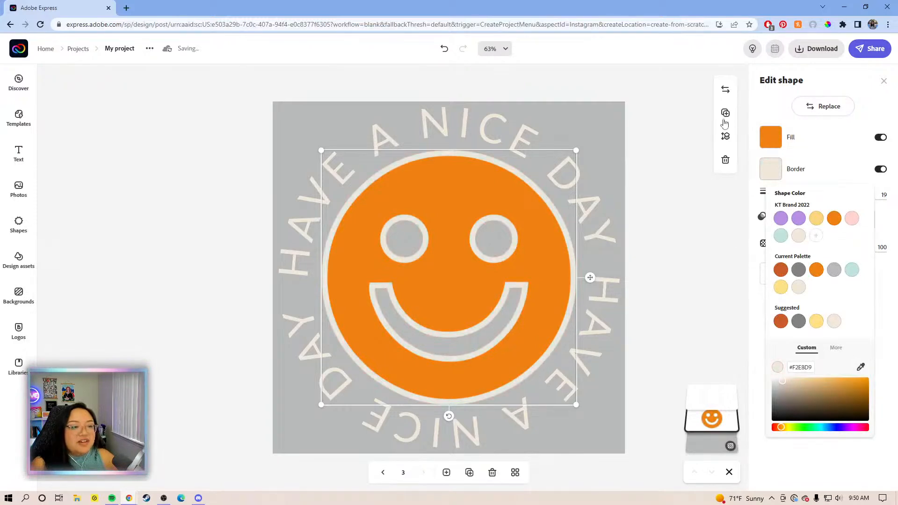
{"action": "left_click", "coordinate": [766, 111]}
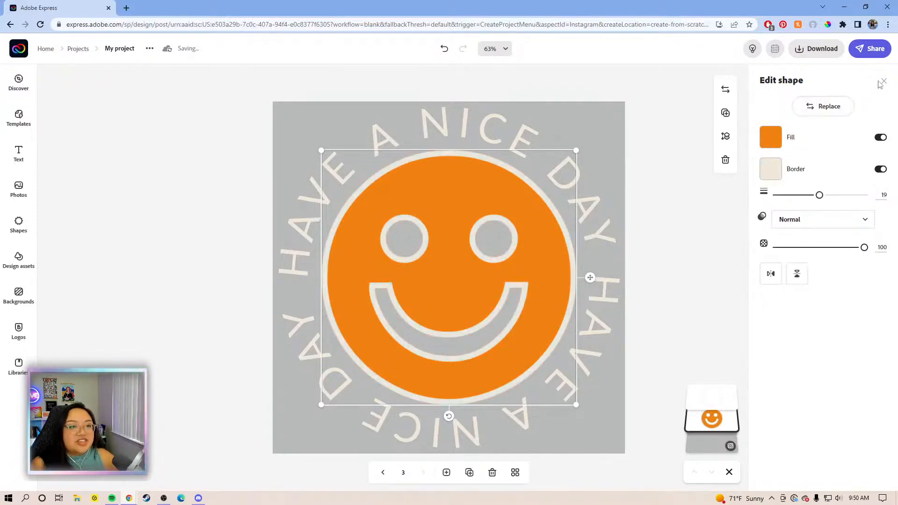
{"action": "left_click", "coordinate": [652, 226]}
- Examine the available brand fonts and general fonts for the circular "HAVE A NICE DAY" text
{"action": "left_click", "coordinate": [588, 208]}
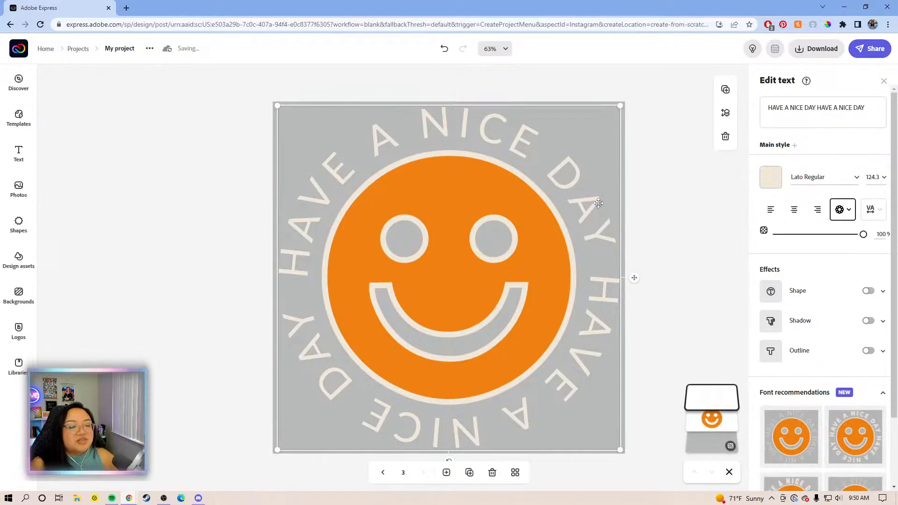
{"action": "left_click", "coordinate": [857, 179]}
{"action": "scroll", "coordinate": [796, 304], "scroll_direction": "up", "scroll_amount": 2}
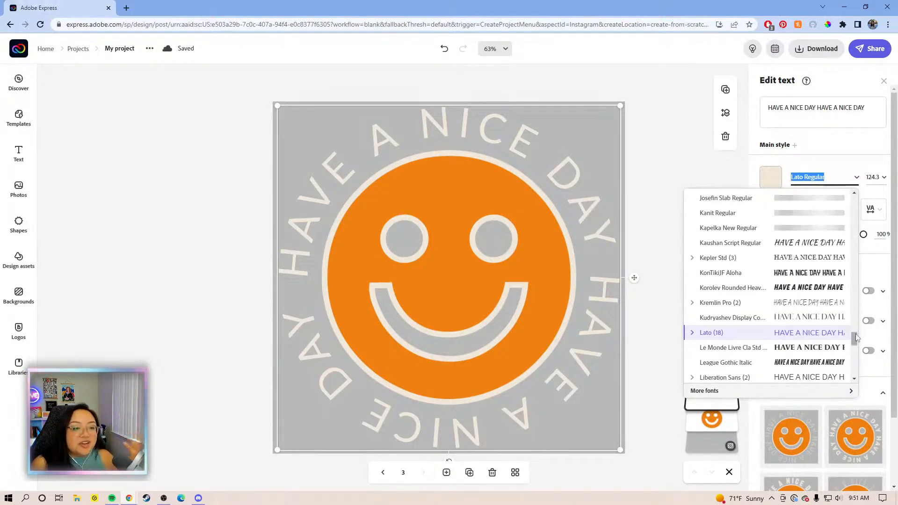
{"action": "left_click_drag", "start_coordinate": [858, 335], "coordinate": [852, 195]}
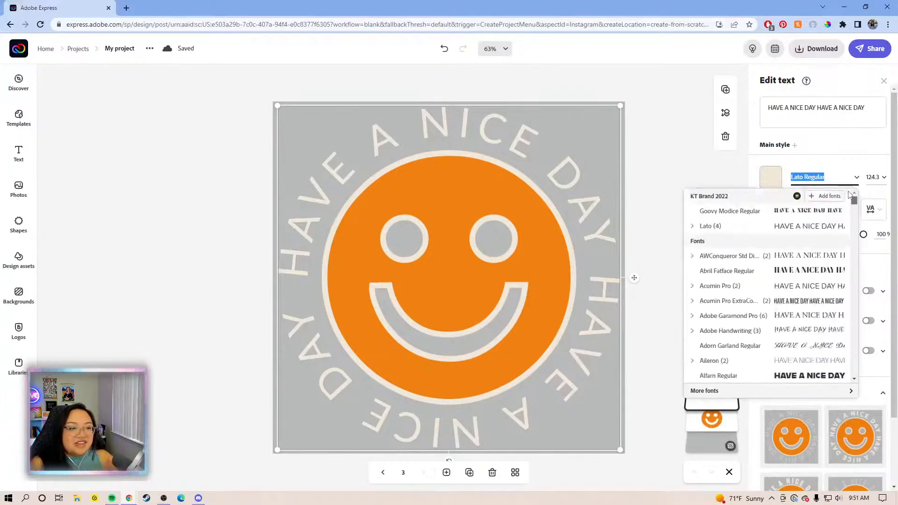
{"action": "left_click", "coordinate": [662, 154]}
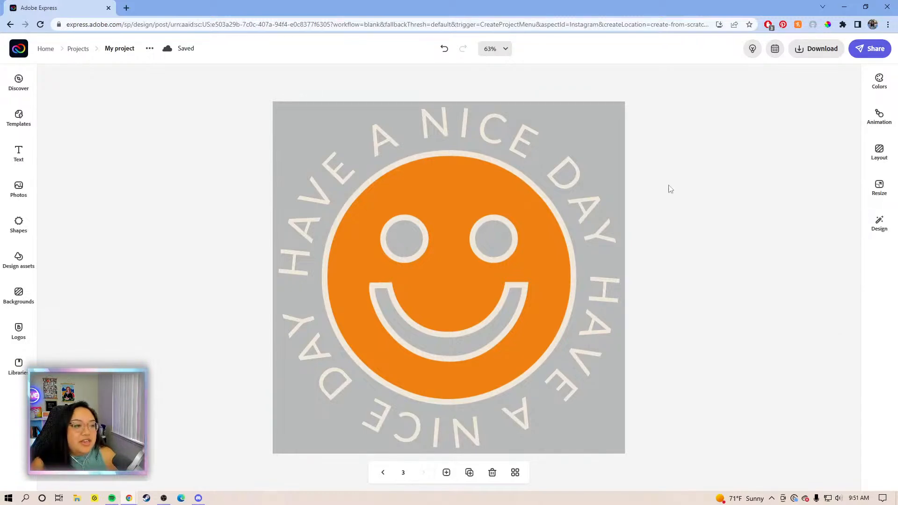
{"action": "left_click", "coordinate": [580, 191]}
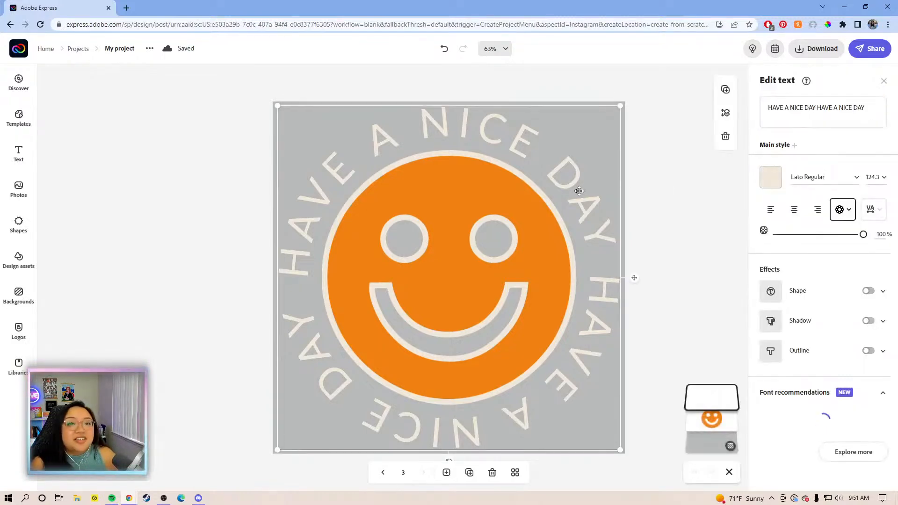
{"action": "left_click", "coordinate": [658, 253]}
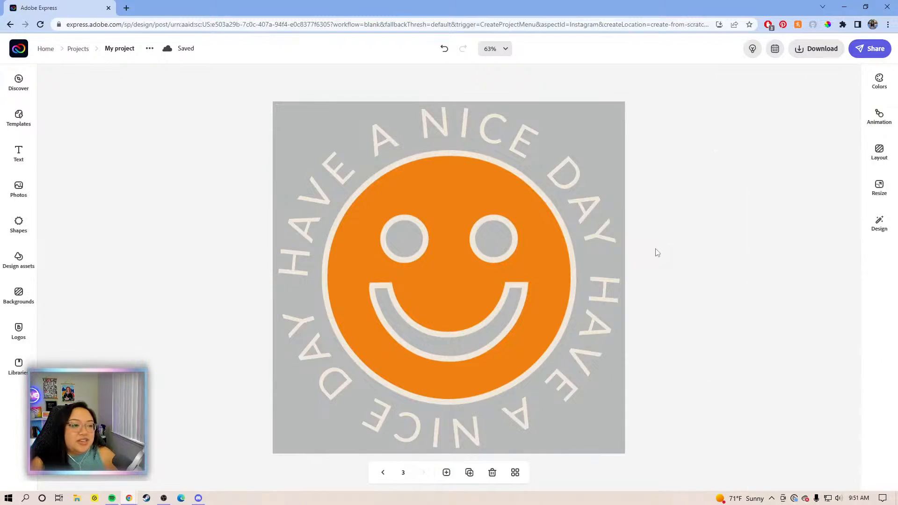
{"action": "left_click", "coordinate": [659, 222]}
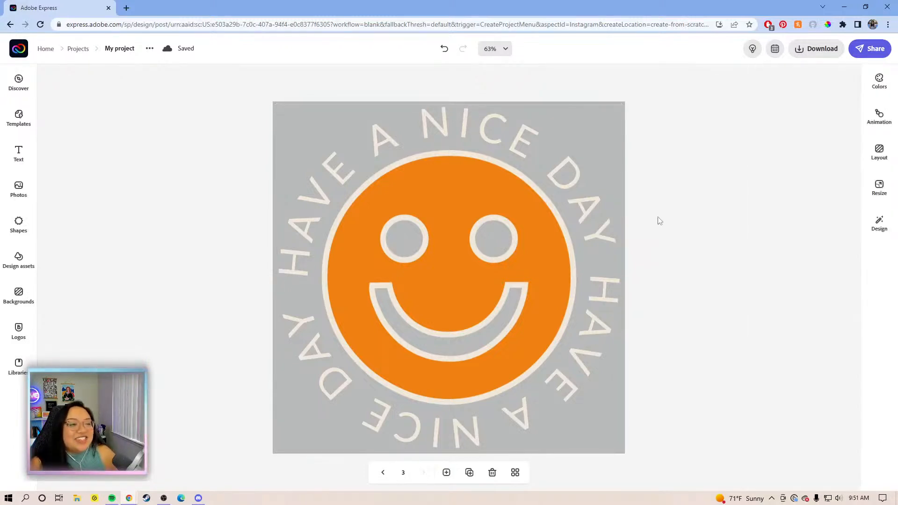
{"action": "left_click", "coordinate": [560, 218]}
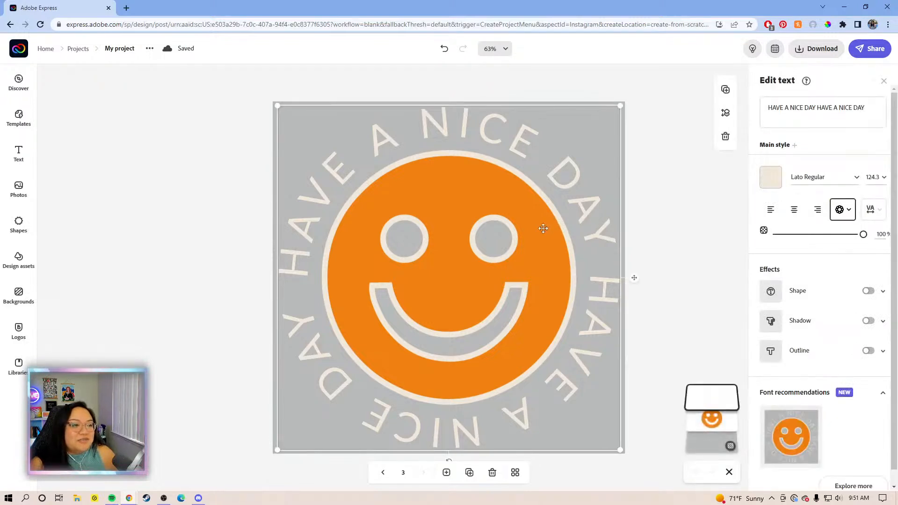
{"action": "left_click", "coordinate": [18, 331]}
{"action": "left_click", "coordinate": [686, 232]}
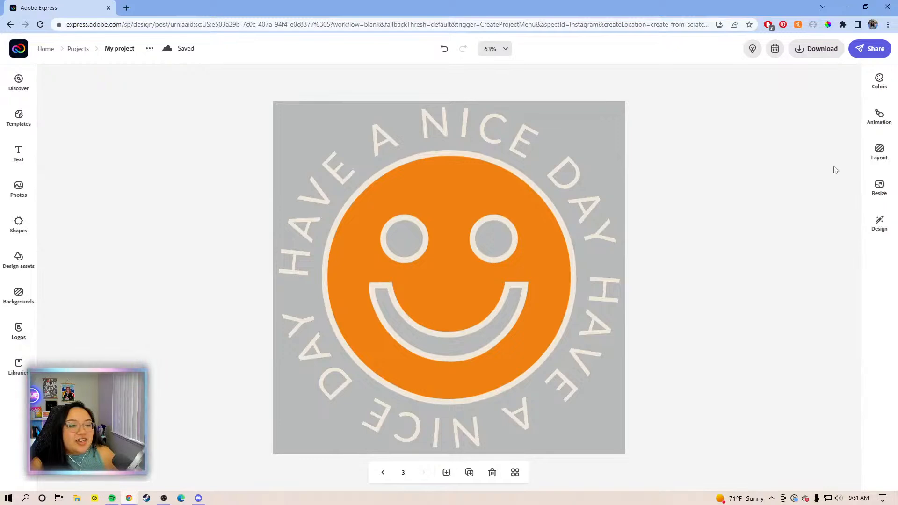
{"action": "left_click", "coordinate": [584, 211]}
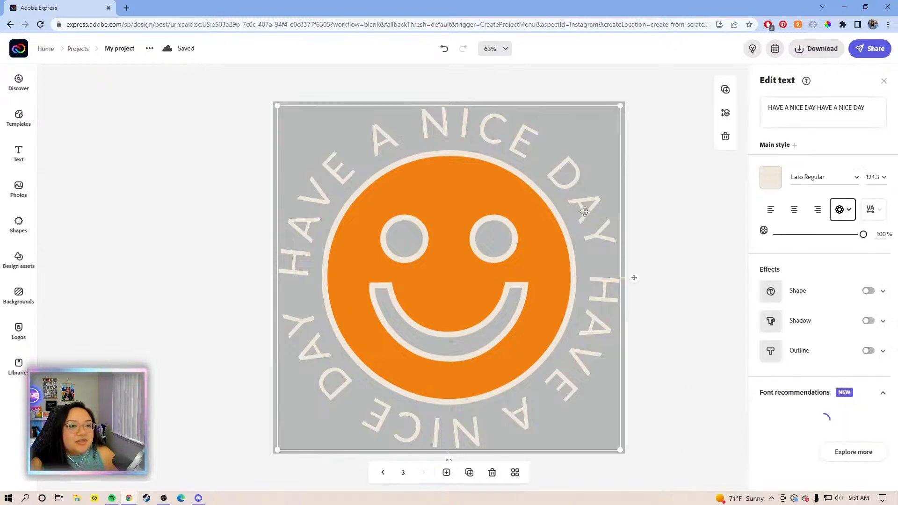
{"action": "left_click", "coordinate": [842, 182]}
{"action": "scroll", "coordinate": [856, 300], "scroll_direction": "up", "scroll_amount": 5}
{"action": "left_click_drag", "start_coordinate": [861, 314], "coordinate": [852, 197]}
{"action": "left_click", "coordinate": [673, 169]}
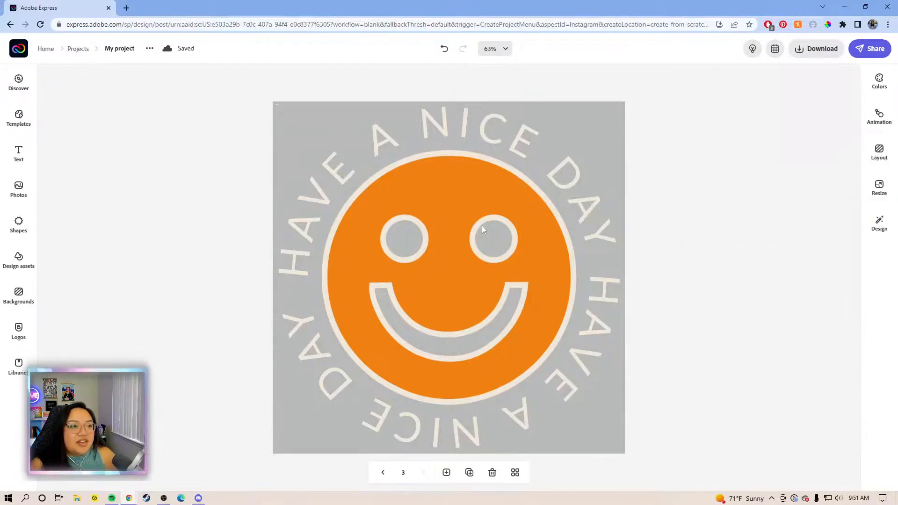
- Examine the brand, current and suggested colour swatches available for the circular text
{"action": "left_click", "coordinate": [481, 225]}
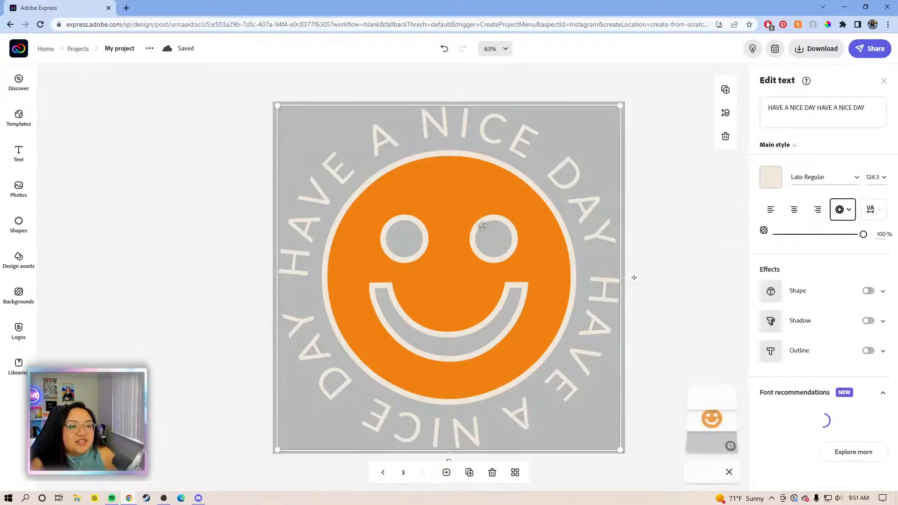
{"action": "left_click", "coordinate": [771, 179]}
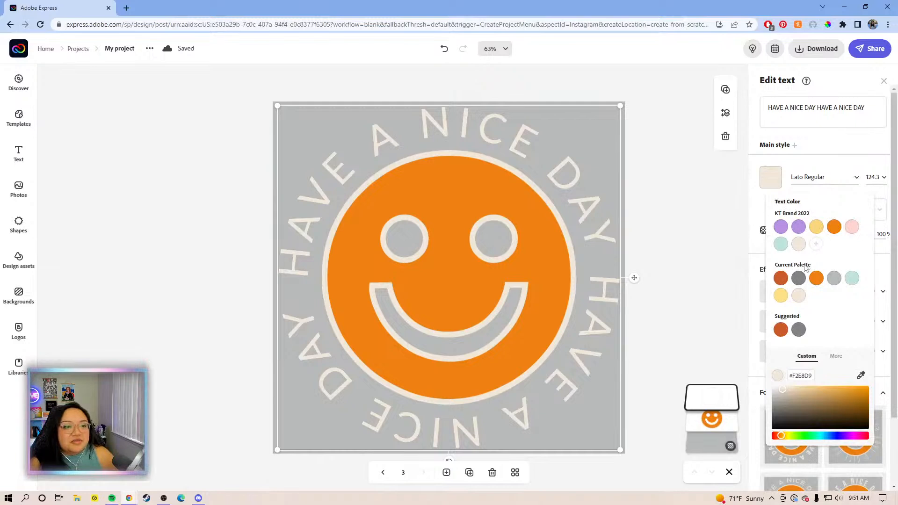
{"action": "left_click", "coordinate": [668, 245]}
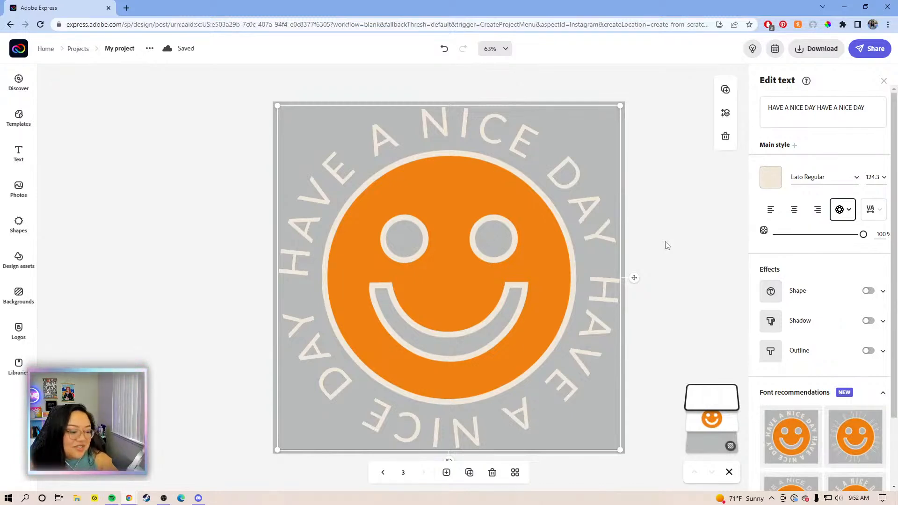
{"action": "left_click", "coordinate": [666, 241]}
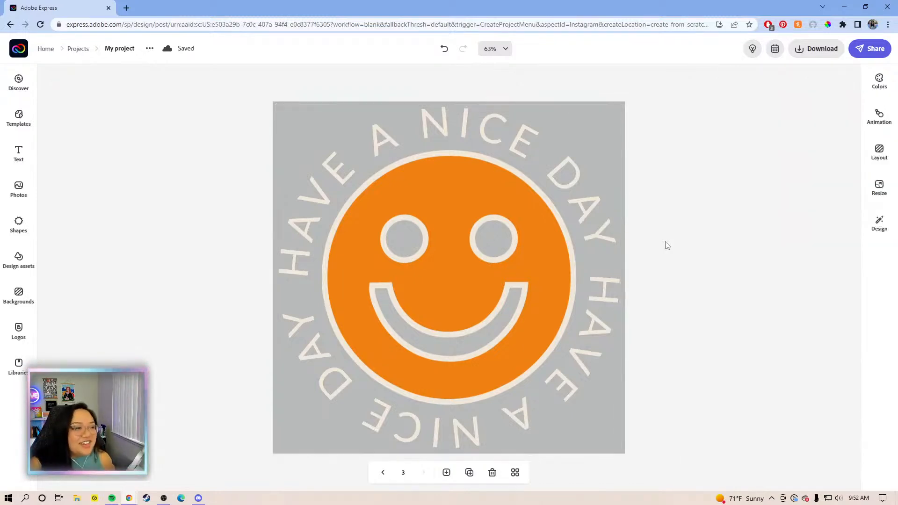
{"action": "left_click", "coordinate": [562, 187]}
{"action": "left_click", "coordinate": [747, 252]}
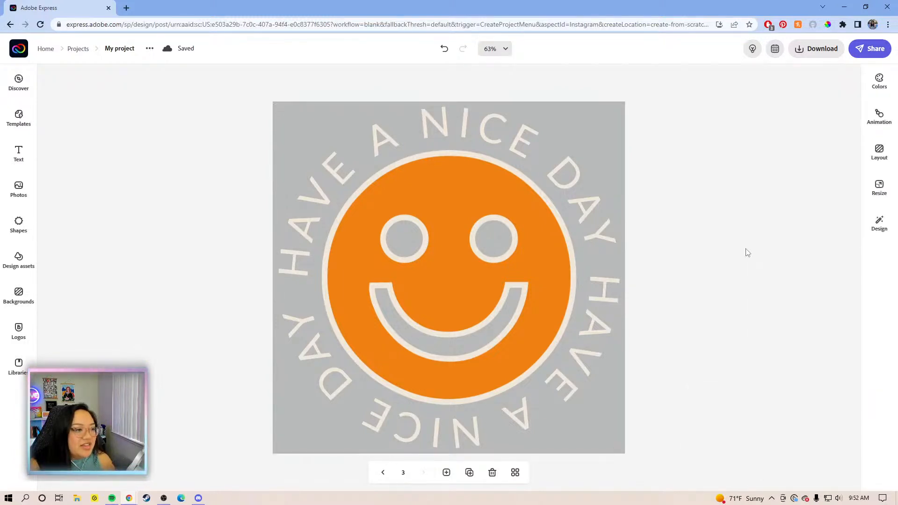
- Change the page background to the darker grey from the current palette
{"action": "left_click", "coordinate": [607, 136]}
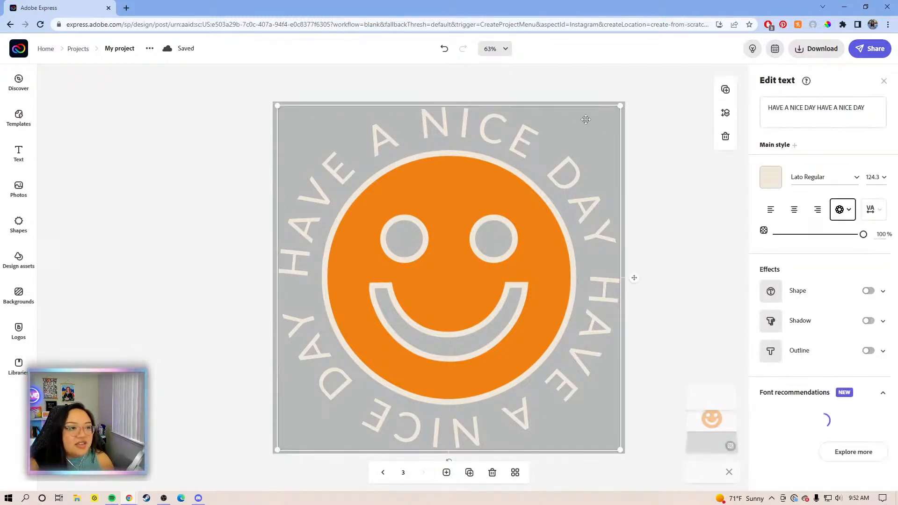
{"action": "left_click", "coordinate": [624, 130]}
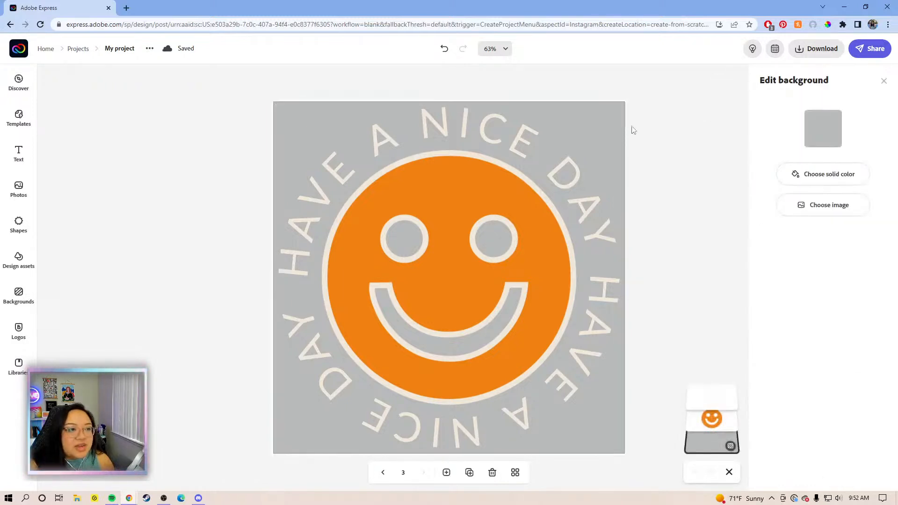
{"action": "left_click", "coordinate": [816, 135]}
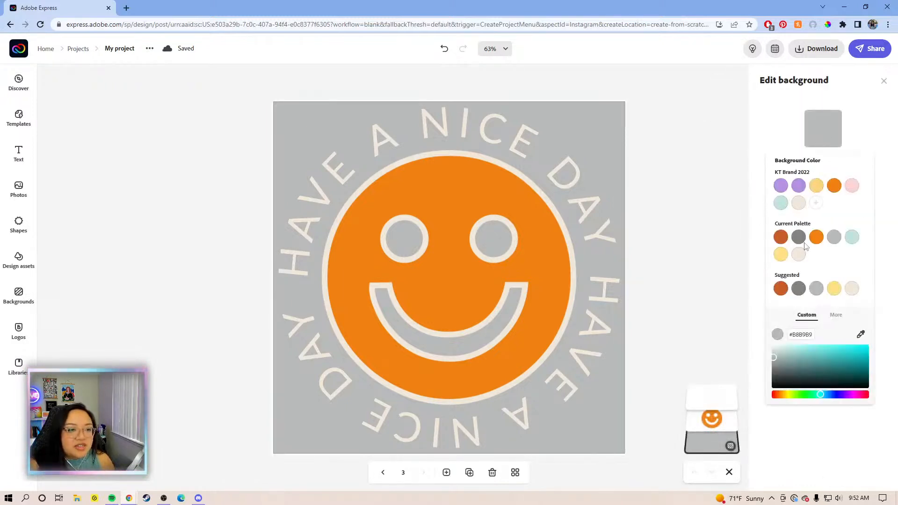
{"action": "left_click", "coordinate": [685, 216]}
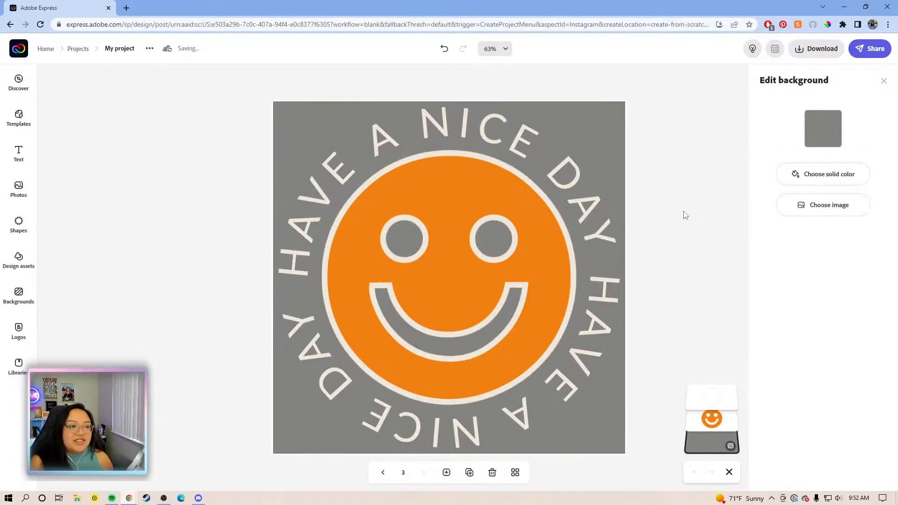
{"action": "left_click", "coordinate": [686, 215]}
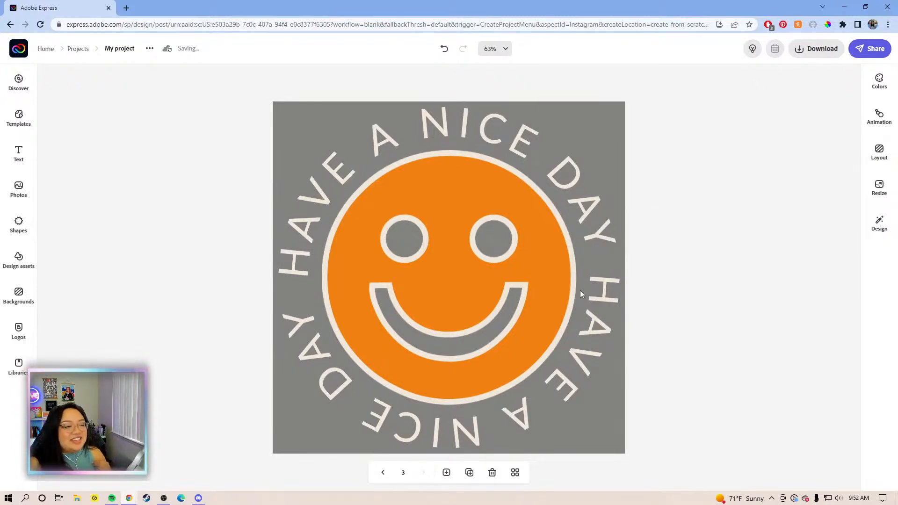
- Move the smiley face layer above the circular text layer so the smiley can be selected directly
{"action": "left_click", "coordinate": [520, 225]}
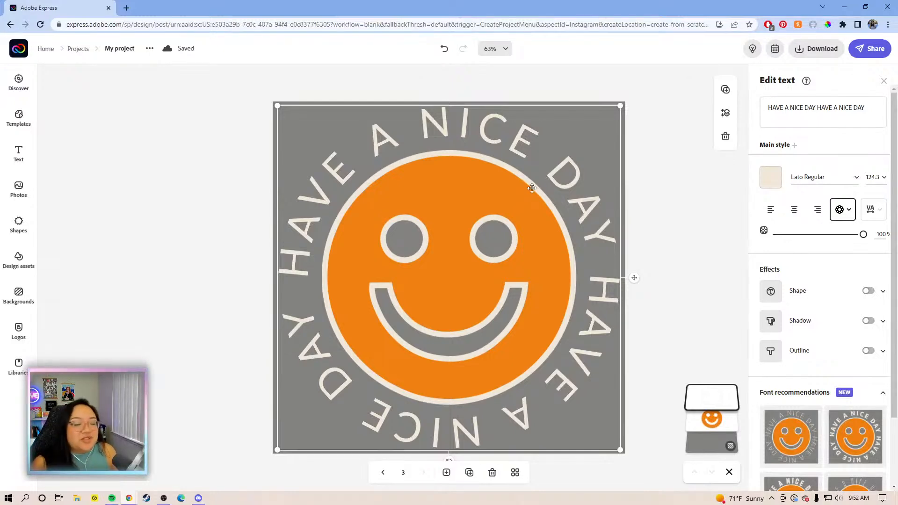
{"action": "left_click", "coordinate": [656, 201]}
{"action": "left_click", "coordinate": [501, 195]}
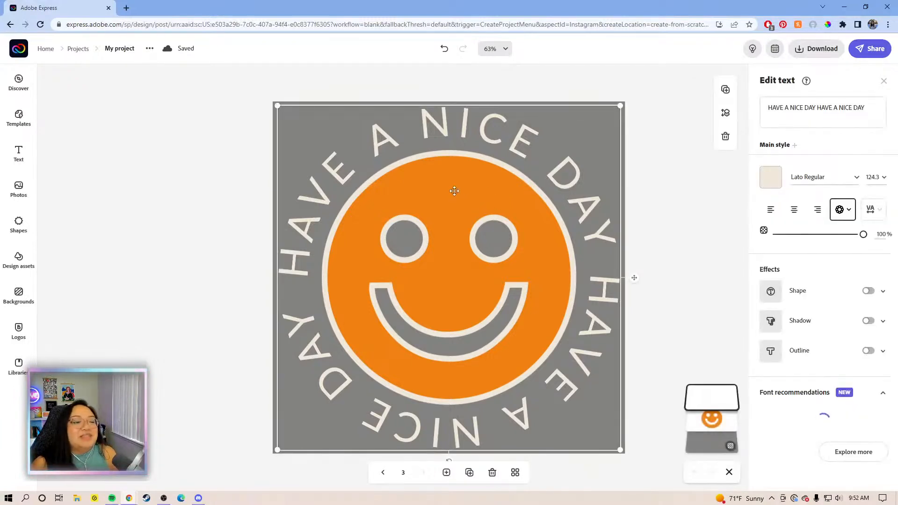
{"action": "left_click_drag", "start_coordinate": [713, 417], "coordinate": [711, 391]}
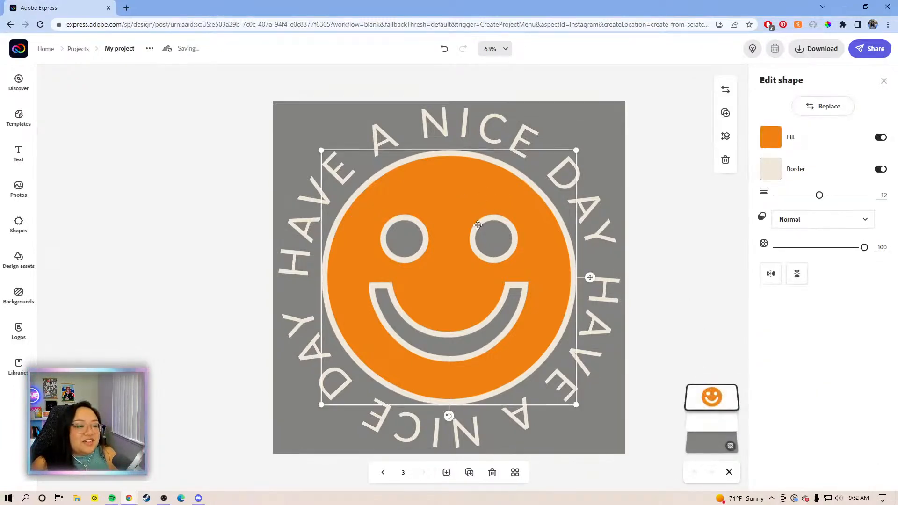
{"action": "left_click", "coordinate": [699, 228]}
{"action": "left_click", "coordinate": [551, 214]}
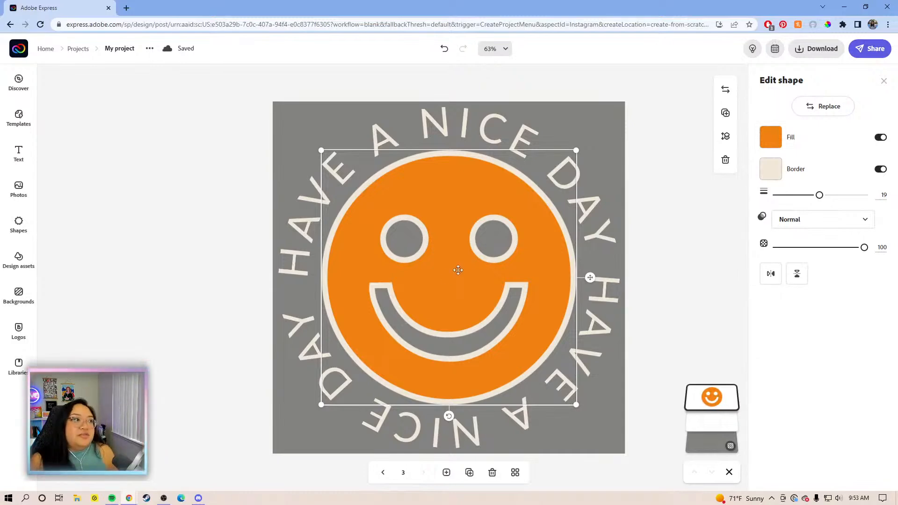
{"action": "left_click", "coordinate": [19, 224]}
{"action": "scroll", "coordinate": [120, 265], "scroll_direction": "down", "scroll_amount": 5}
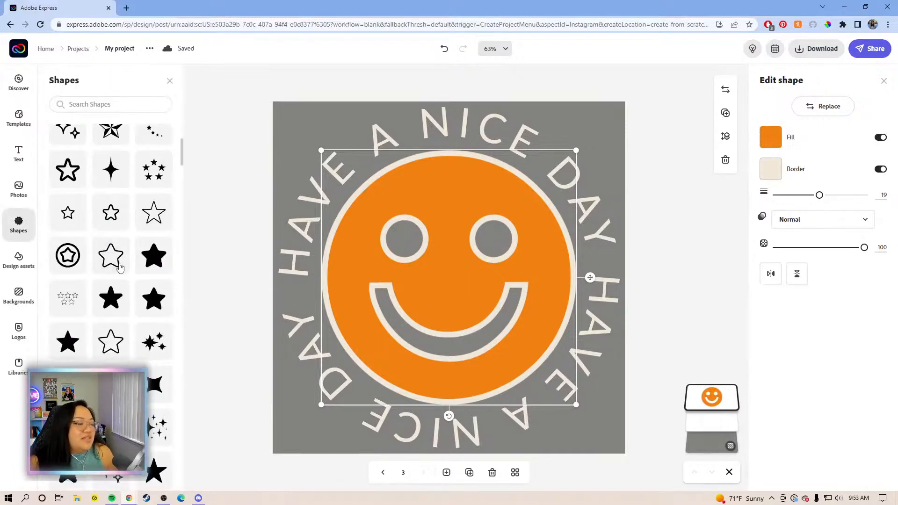
{"action": "scroll", "coordinate": [120, 262], "scroll_direction": "up", "scroll_amount": 5}
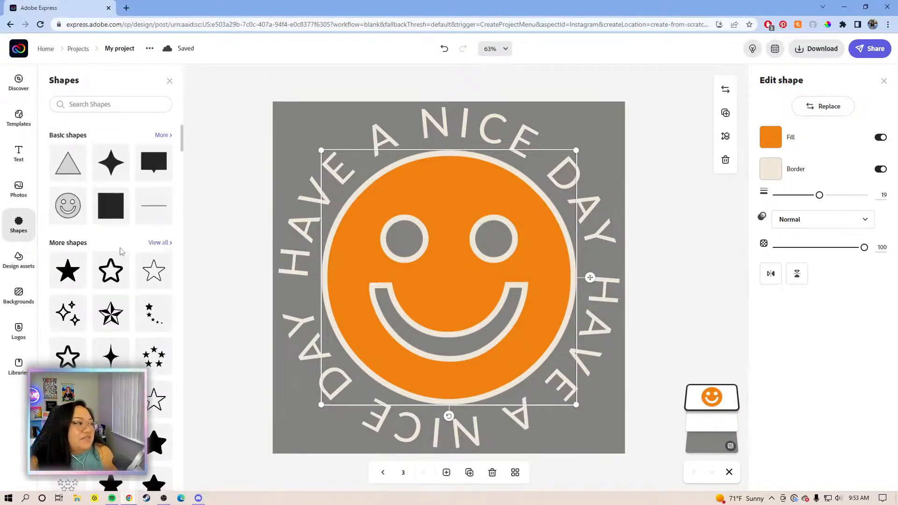
{"action": "left_click", "coordinate": [212, 197]}
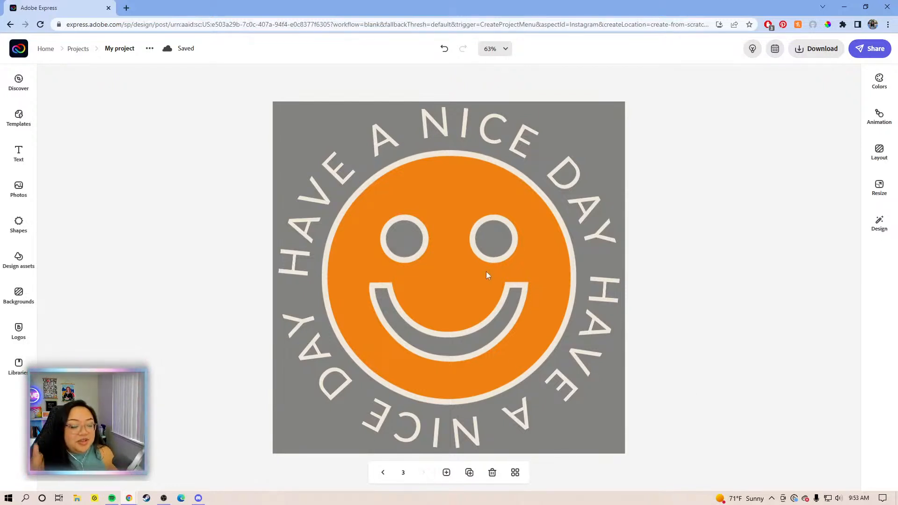
- Duplicate the "HAVE A NICE DAY" page and delete the orange smiley face from the copy
{"action": "left_click", "coordinate": [469, 473]}
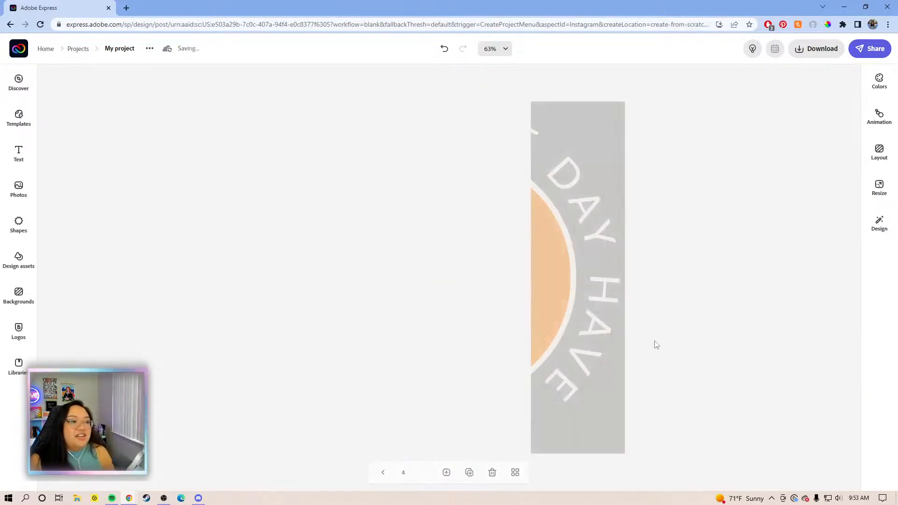
{"action": "left_click", "coordinate": [537, 252]}
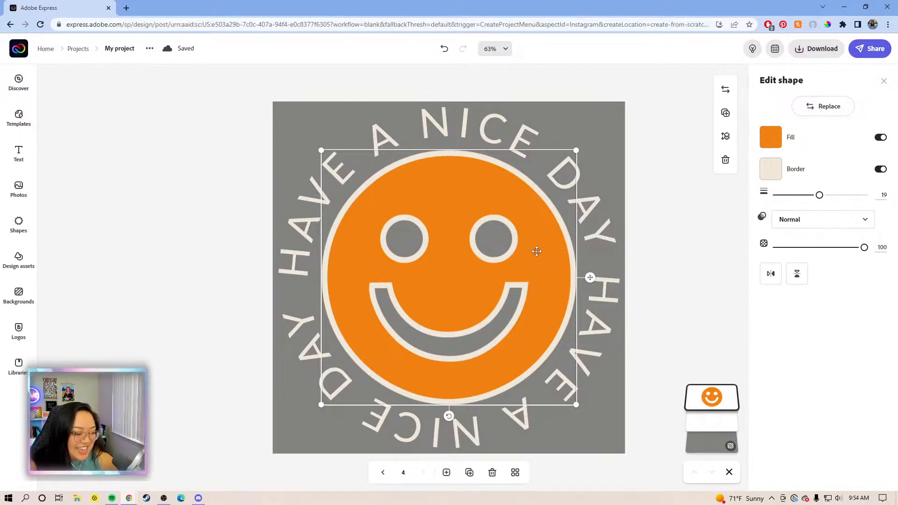
{"action": "left_click", "coordinate": [684, 196]}
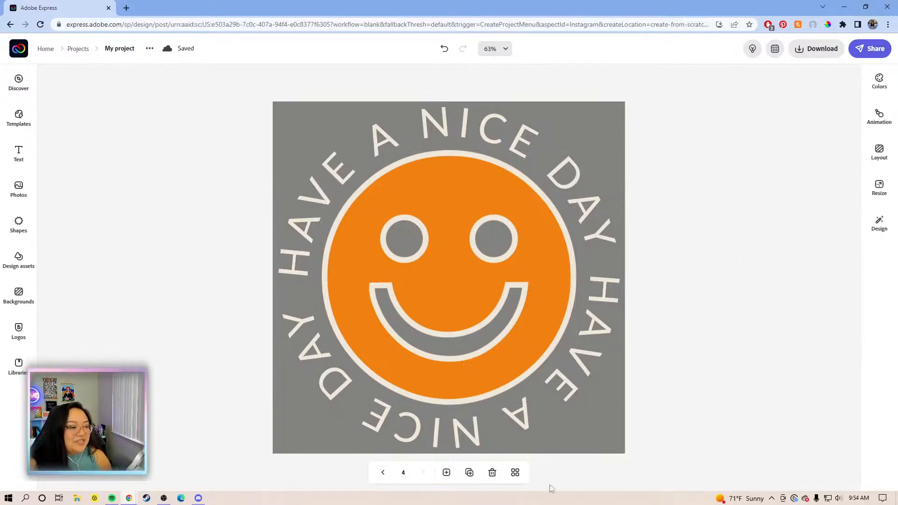
{"action": "left_click", "coordinate": [515, 472]}
{"action": "left_click", "coordinate": [538, 126]}
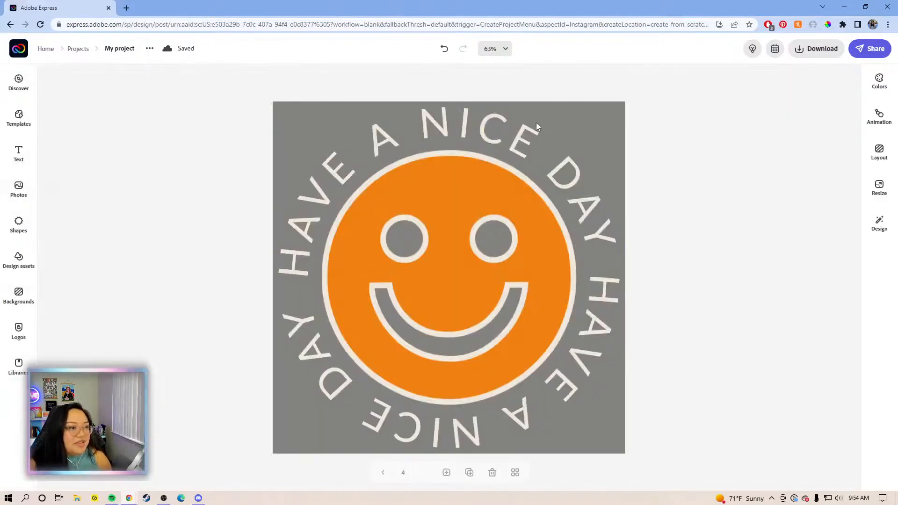
{"action": "left_click", "coordinate": [445, 242]}
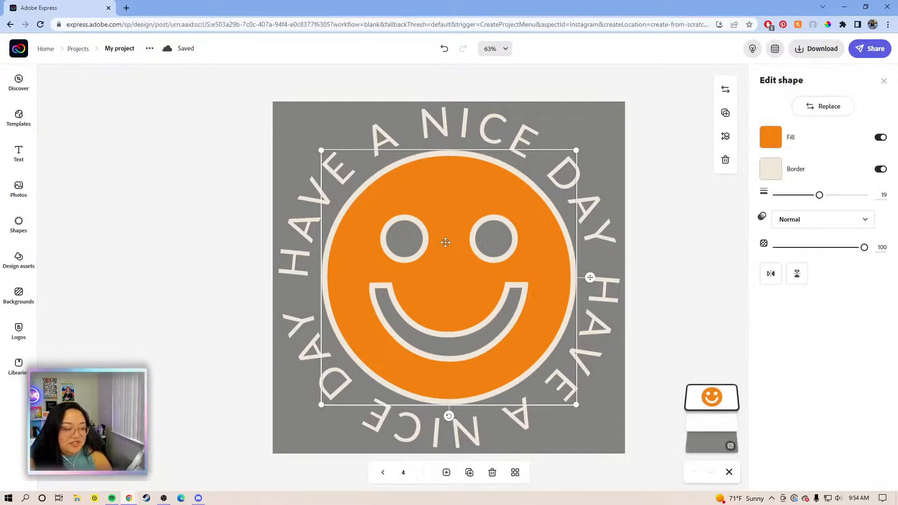
{"action": "key", "text": "Delete"}
- Delete the circular "HAVE A NICE DAY" text from the duplicated page, leaving only the grey background
{"action": "left_click", "coordinate": [588, 202]}
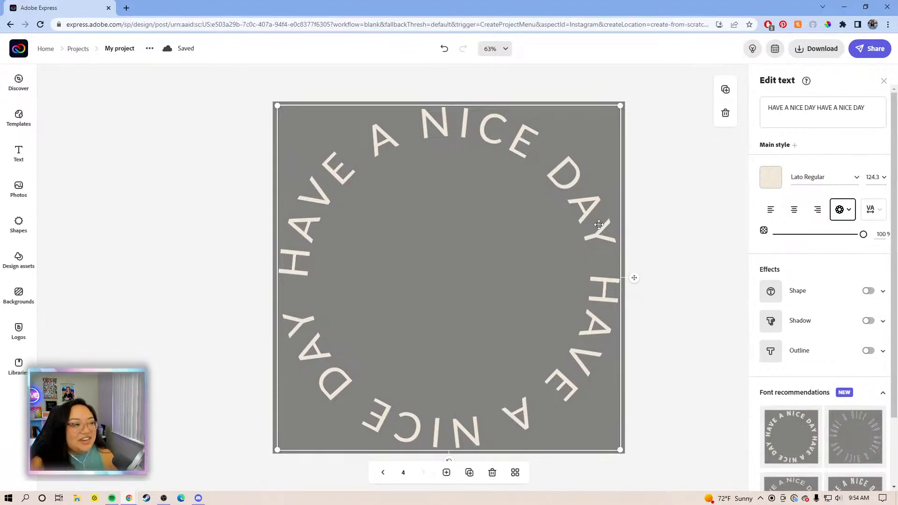
{"action": "left_click", "coordinate": [660, 215]}
{"action": "left_click", "coordinate": [583, 329]}
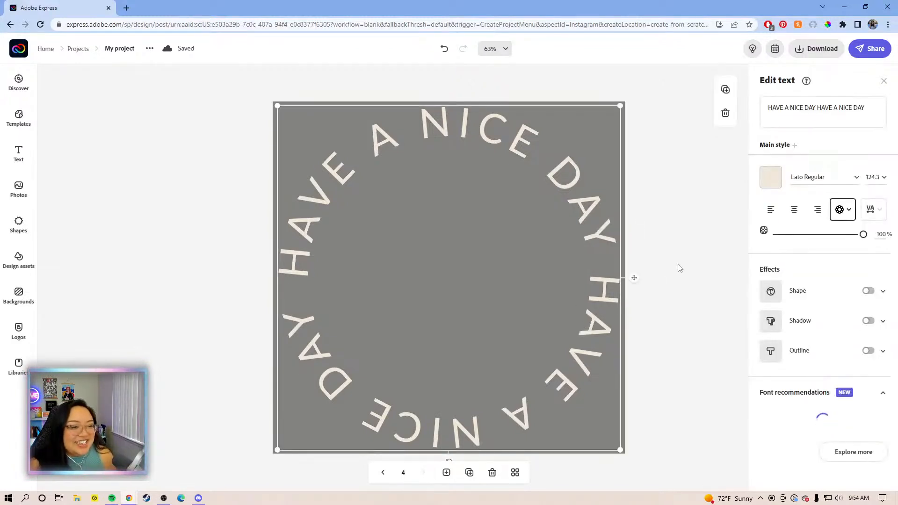
{"action": "mouse_move", "coordinate": [867, 108]}
{"action": "left_mouse_down"}
{"action": "mouse_move", "coordinate": [848, 108]}
{"action": "mouse_move", "coordinate": [866, 109]}
{"action": "left_mouse_up"}
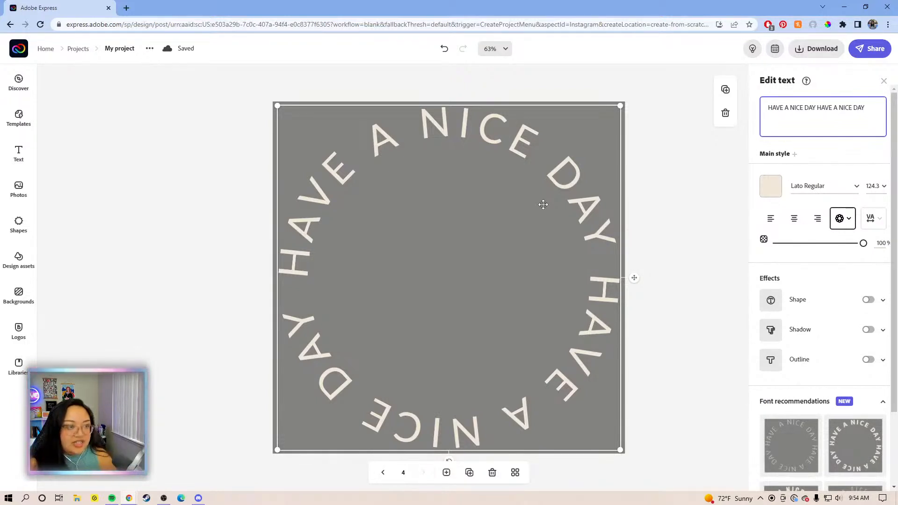
{"action": "left_click", "coordinate": [568, 183]}
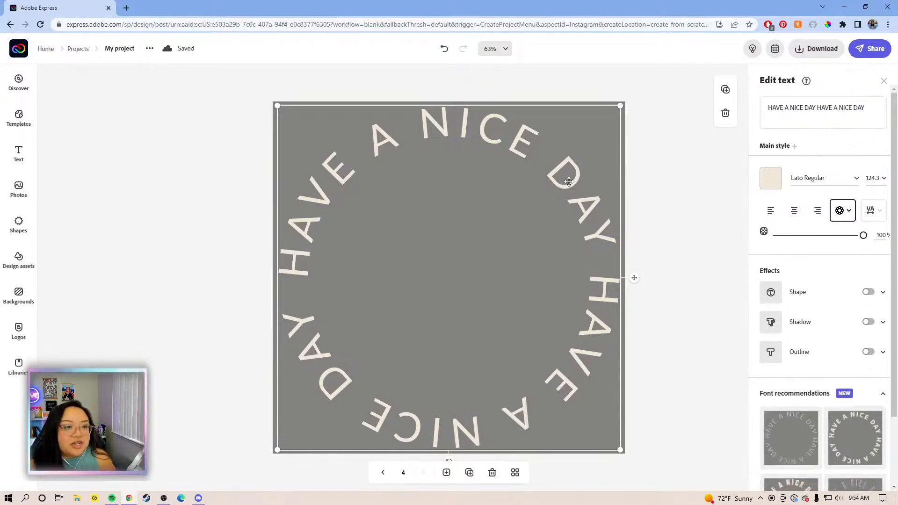
{"action": "key", "text": "Delete"}
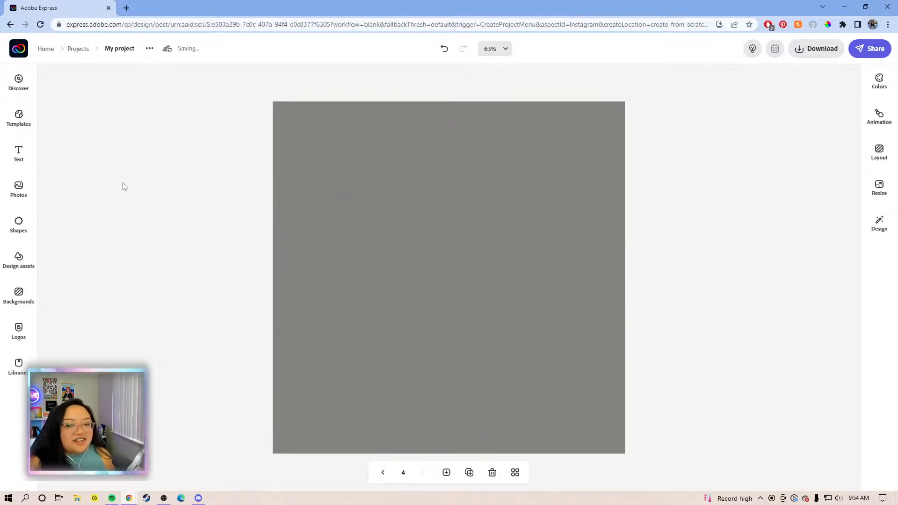
- Import the photo of the woman sipping a drink before the rainbow wall from Lightroom's Los Angeles album
{"action": "left_click", "coordinate": [17, 201]}
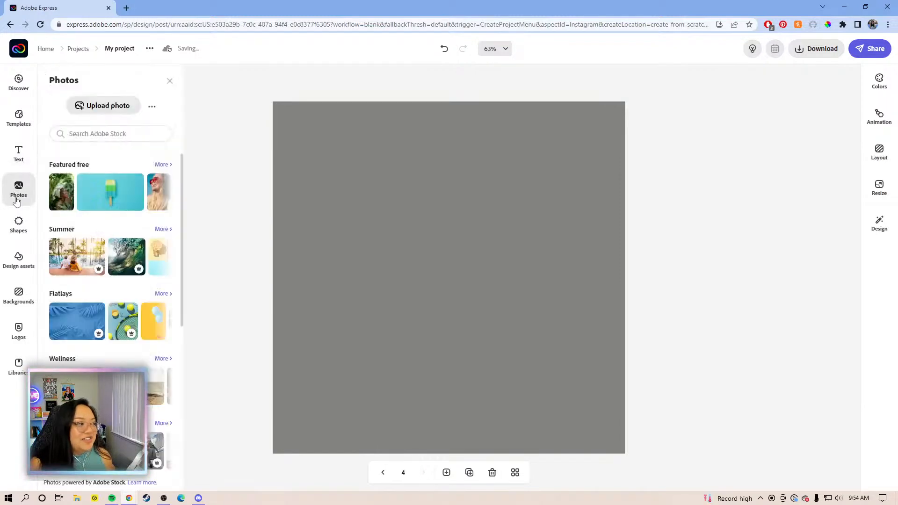
{"action": "left_click", "coordinate": [152, 110]}
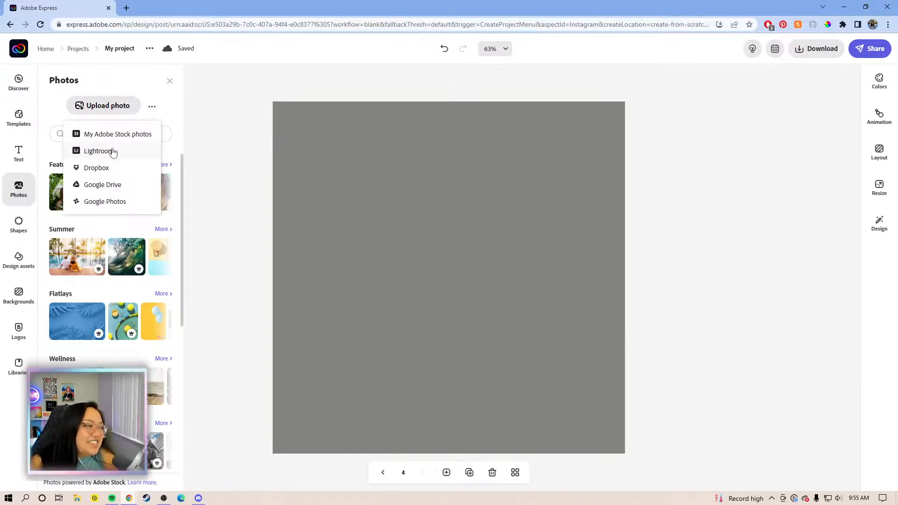
{"action": "left_click", "coordinate": [113, 152]}
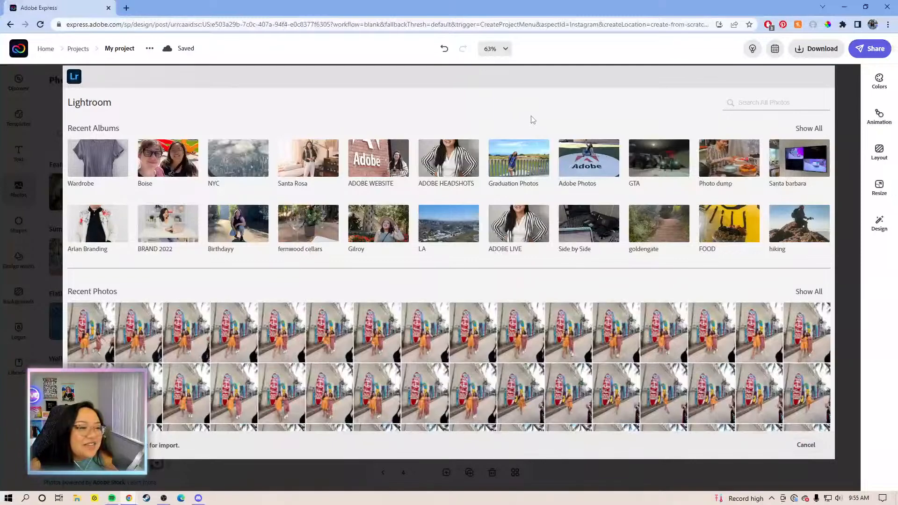
{"action": "left_click", "coordinate": [817, 130]}
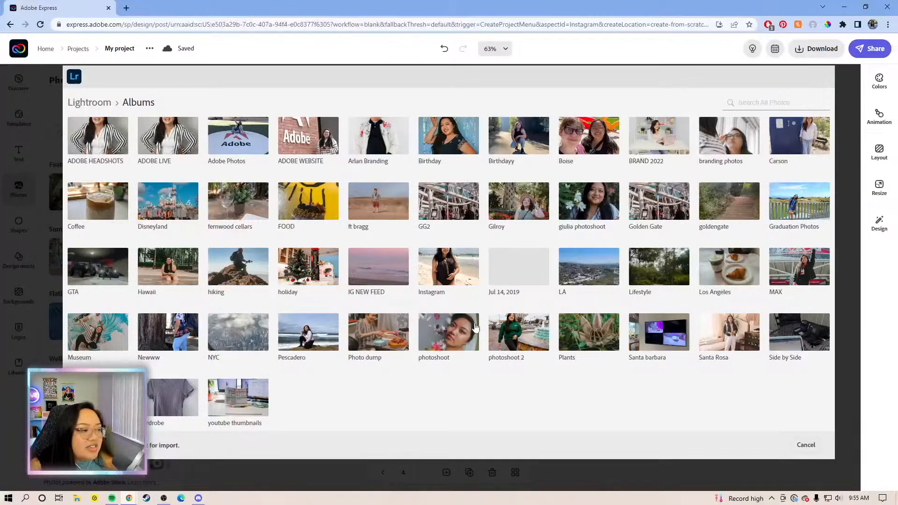
{"action": "left_click", "coordinate": [742, 278]}
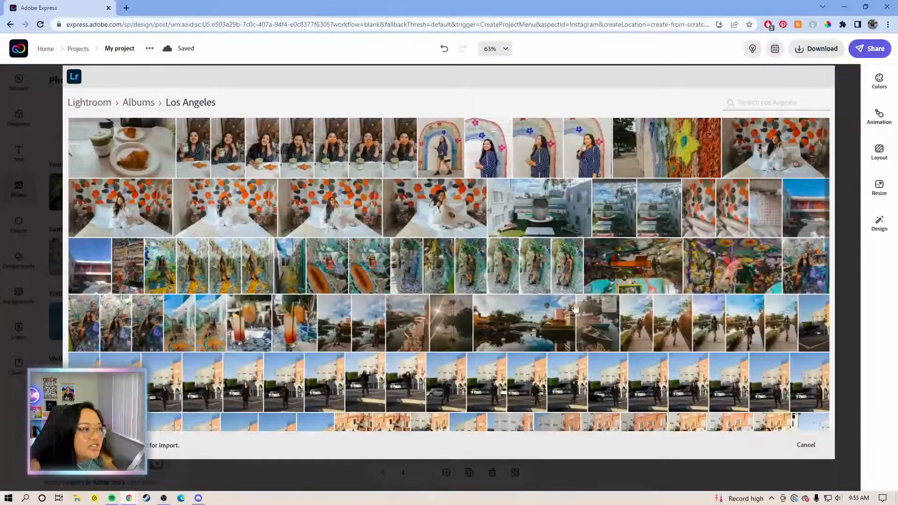
{"action": "left_click", "coordinate": [579, 142]}
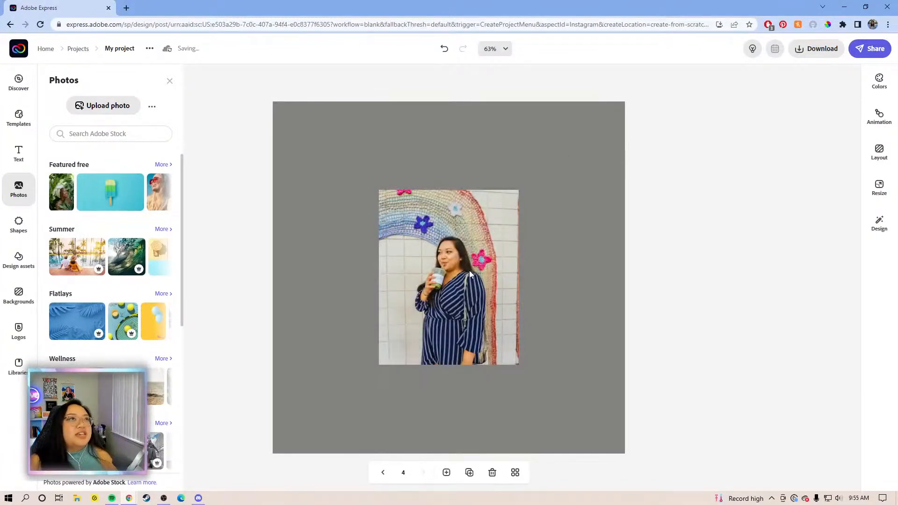
- Enlarge the imported photo to nearly the full page height and centre it on the page
{"action": "left_click", "coordinate": [465, 266]}
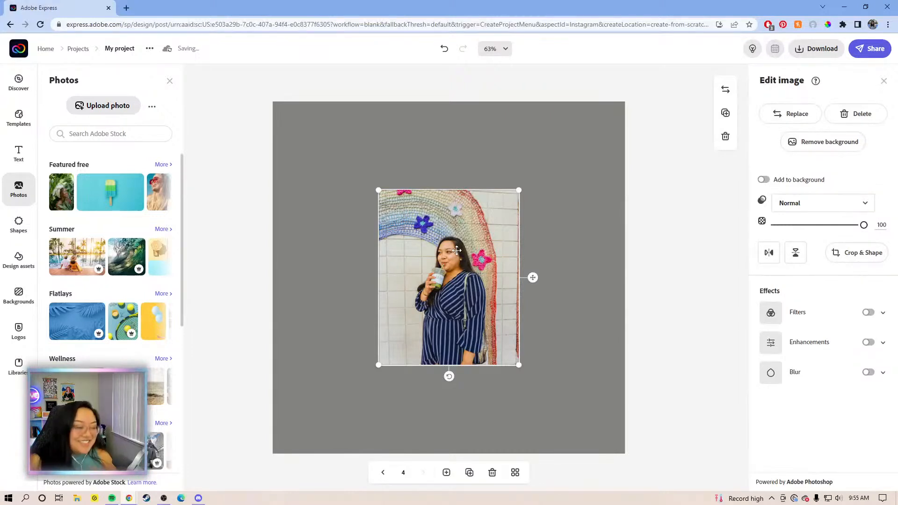
{"action": "left_click_drag", "start_coordinate": [473, 320], "coordinate": [379, 412]}
{"action": "left_click_drag", "start_coordinate": [451, 255], "coordinate": [584, 140]}
{"action": "left_click_drag", "start_coordinate": [397, 275], "coordinate": [407, 277]}
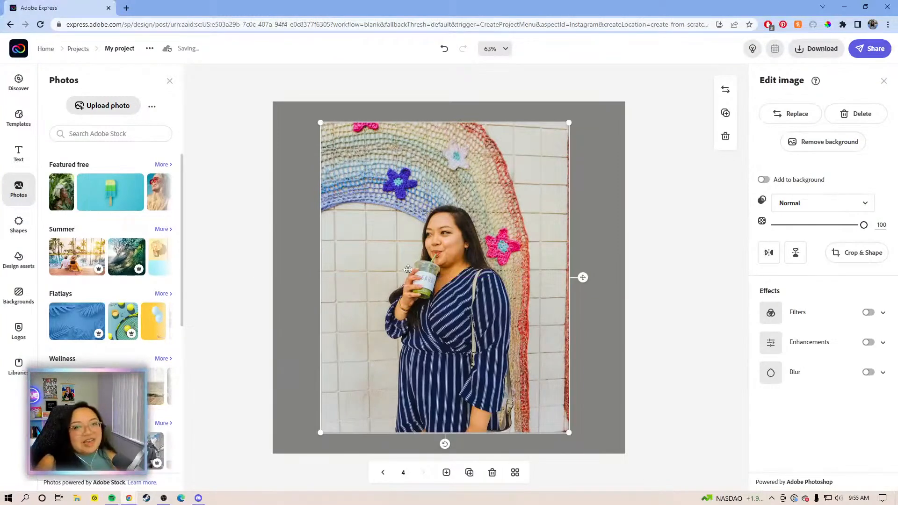
{"action": "left_click_drag", "start_coordinate": [492, 264], "coordinate": [468, 276]}
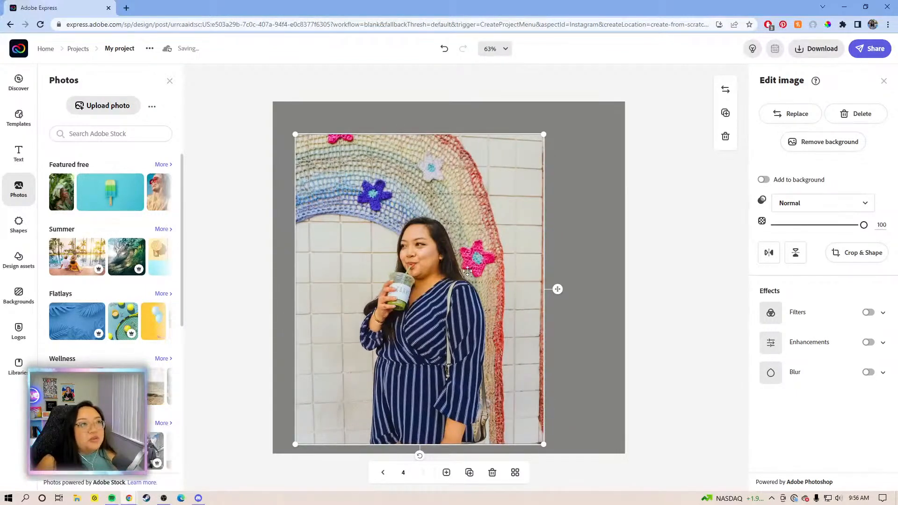
{"action": "left_click_drag", "start_coordinate": [543, 135], "coordinate": [566, 109]}
{"action": "left_click_drag", "start_coordinate": [510, 164], "coordinate": [529, 165]}
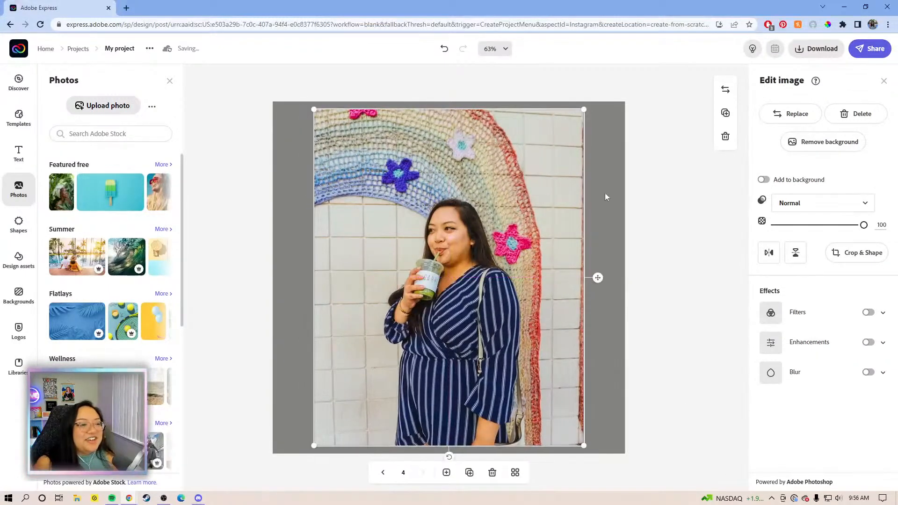
{"action": "left_click", "coordinate": [663, 188]}
- Remove the photo's background and accept the cutout of the woman
{"action": "left_click", "coordinate": [426, 280]}
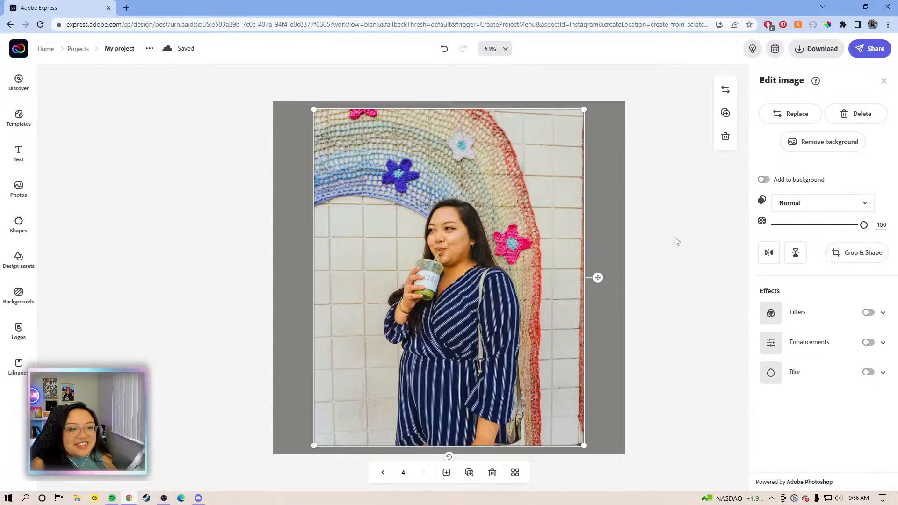
{"action": "left_click", "coordinate": [823, 139]}
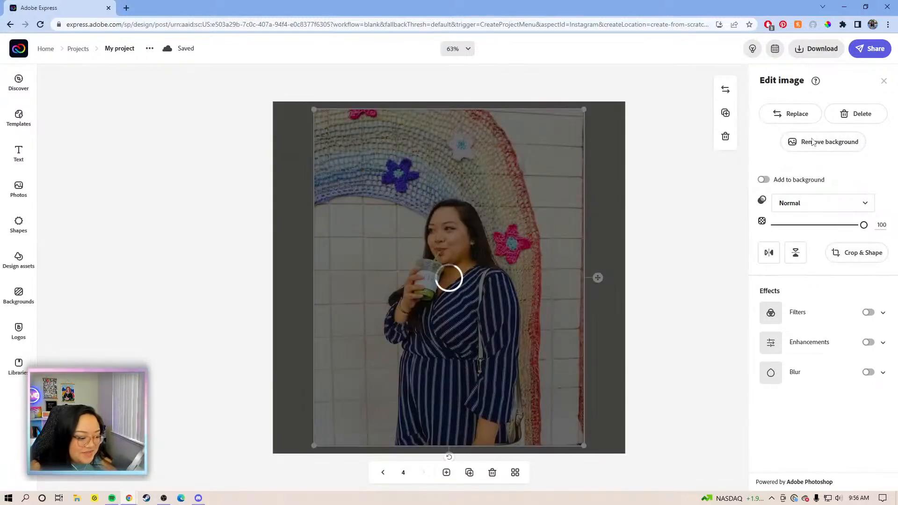
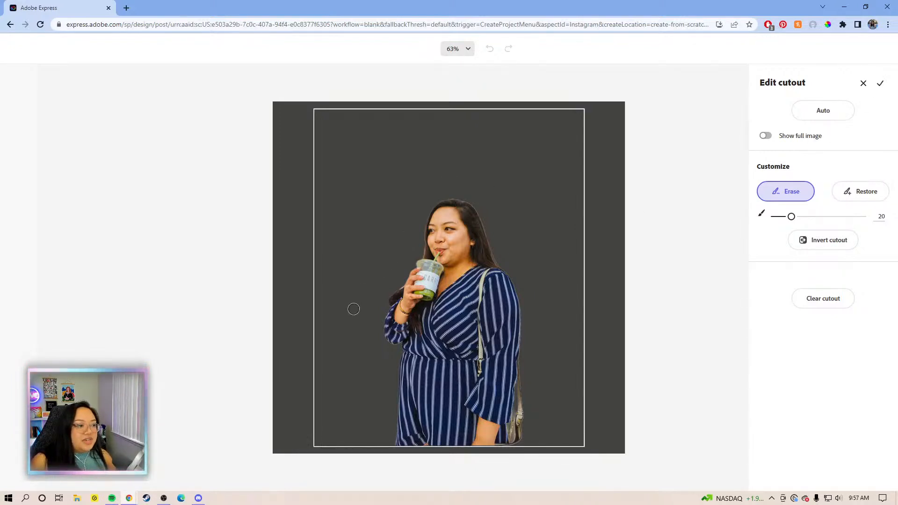
{"action": "left_click", "coordinate": [879, 84]}
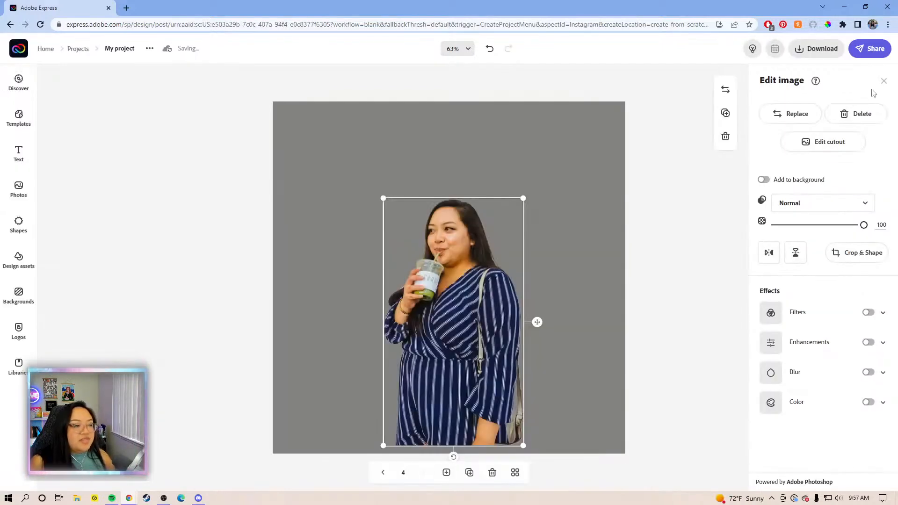
- Crop the cutout with the Freeform crop so its lower edge ends at about waist height
{"action": "left_click", "coordinate": [856, 253]}
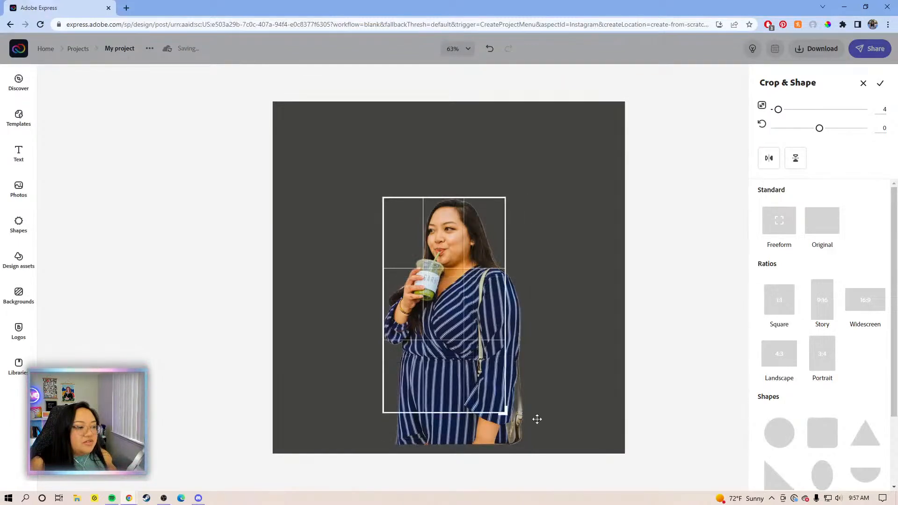
{"action": "left_click", "coordinate": [775, 222]}
{"action": "left_click_drag", "start_coordinate": [468, 447], "coordinate": [493, 349]}
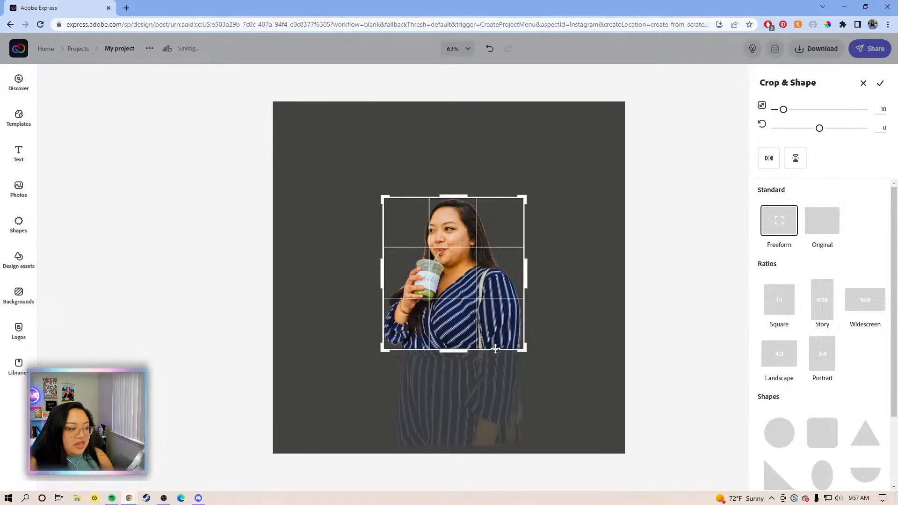
{"action": "key", "text": "Return"}
- Enlarge the cropped cutout to most of the page width and centre it along the page's bottom edge
{"action": "left_click_drag", "start_coordinate": [442, 333], "coordinate": [369, 417]}
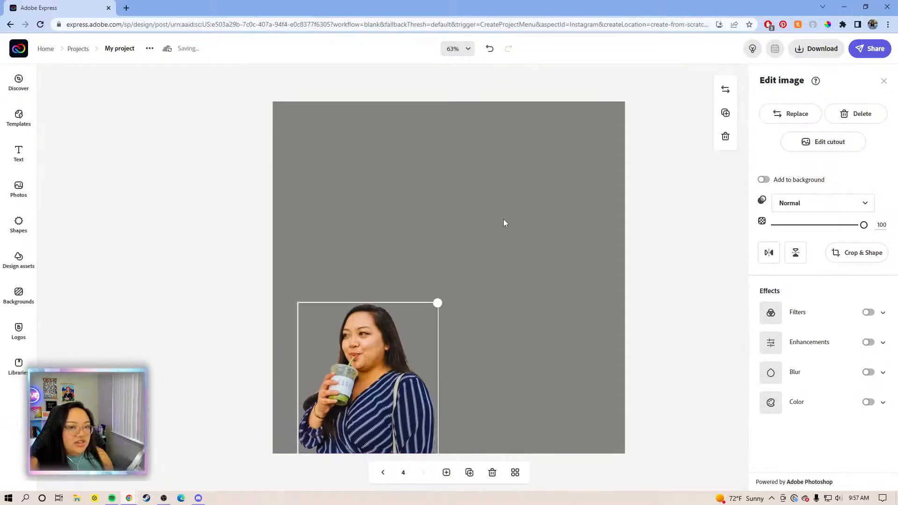
{"action": "left_click_drag", "start_coordinate": [438, 303], "coordinate": [504, 223]}
{"action": "left_click_drag", "start_coordinate": [583, 187], "coordinate": [597, 171]}
{"action": "mouse_move", "coordinate": [370, 315]}
{"action": "left_mouse_down"}
{"action": "mouse_move", "coordinate": [408, 290]}
{"action": "mouse_move", "coordinate": [383, 313]}
{"action": "left_mouse_up"}
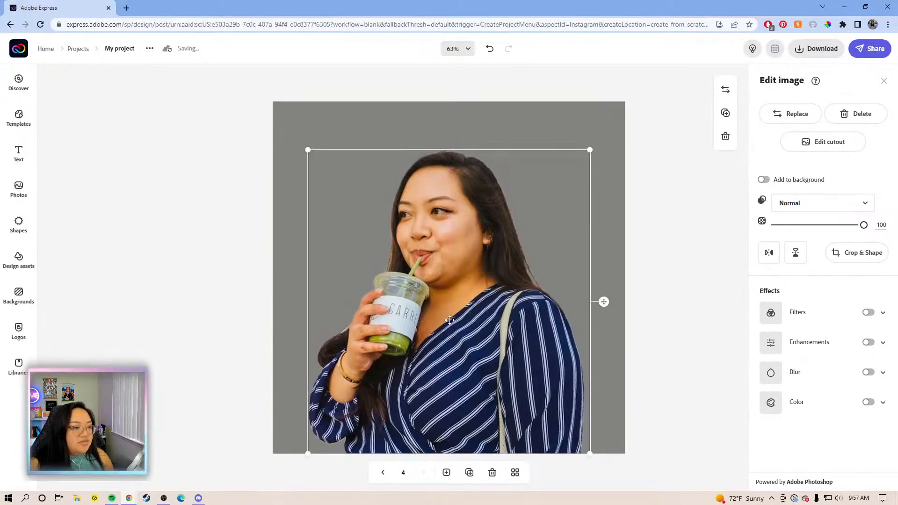
{"action": "left_click_drag", "start_coordinate": [452, 320], "coordinate": [454, 320]}
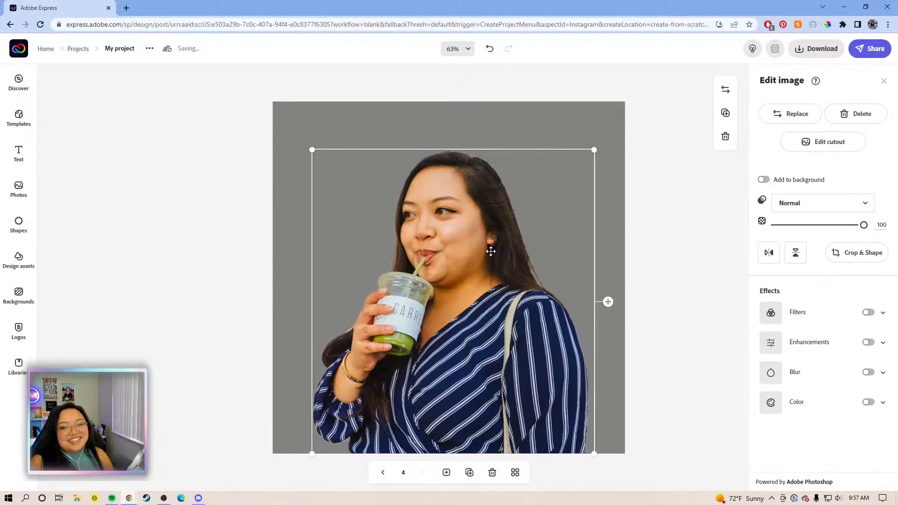
{"action": "left_click", "coordinate": [110, 156]}
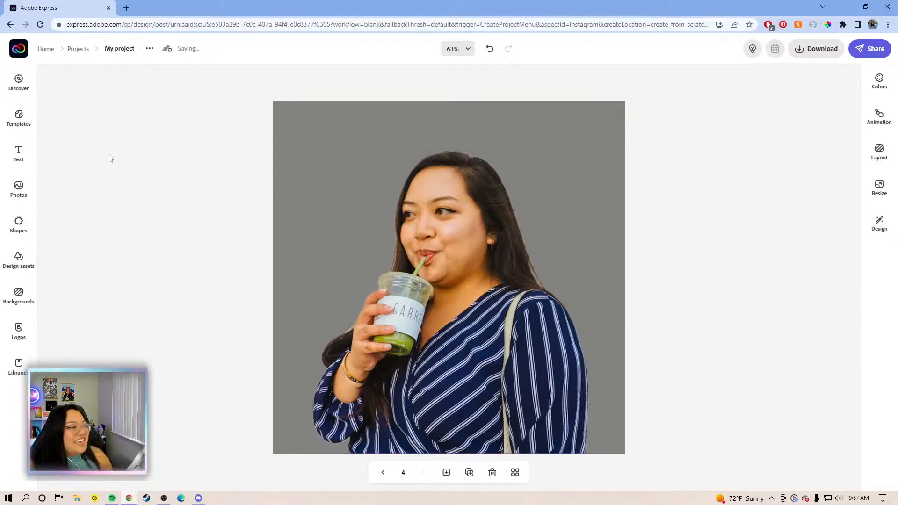
- Add a text reading "SIPS TEA", widen it to a single line and place it just above the woman's head
{"action": "left_click", "coordinate": [19, 152]}
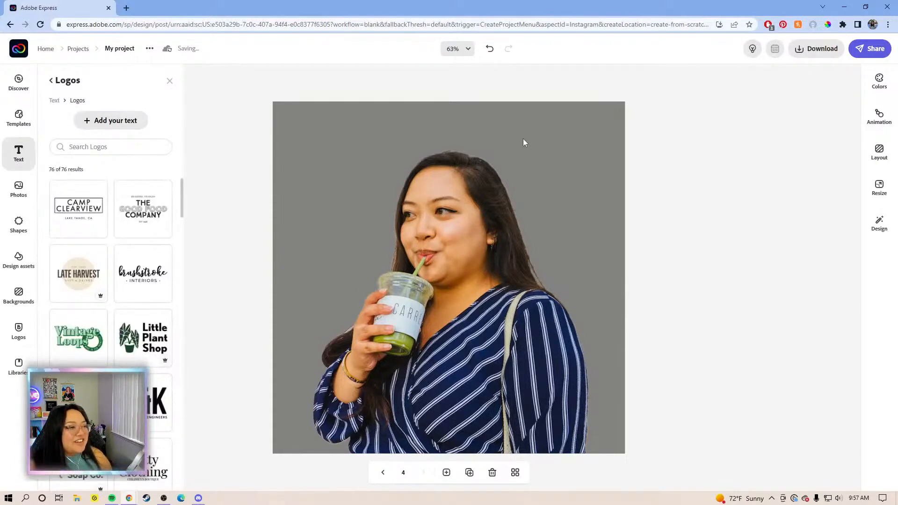
{"action": "left_click", "coordinate": [106, 122]}
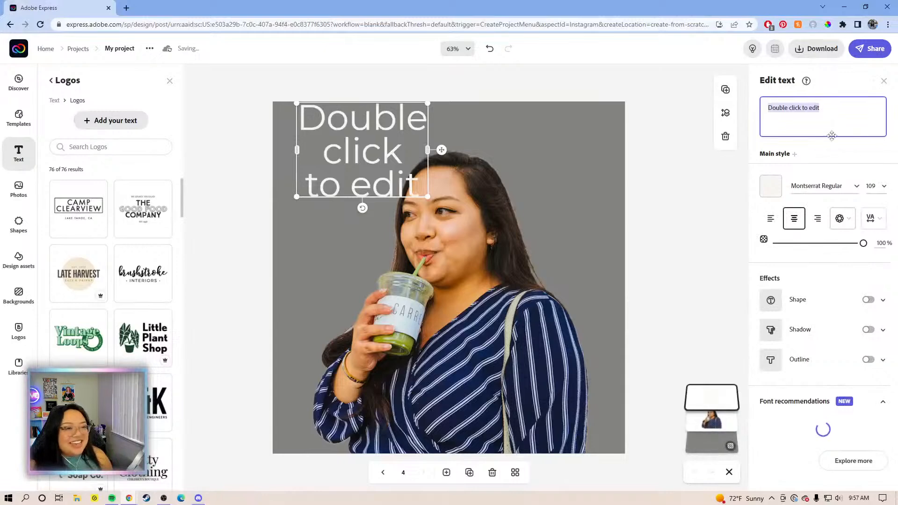
{"action": "left_click", "coordinate": [836, 116]}
{"action": "key", "text": "ctrl+a"}
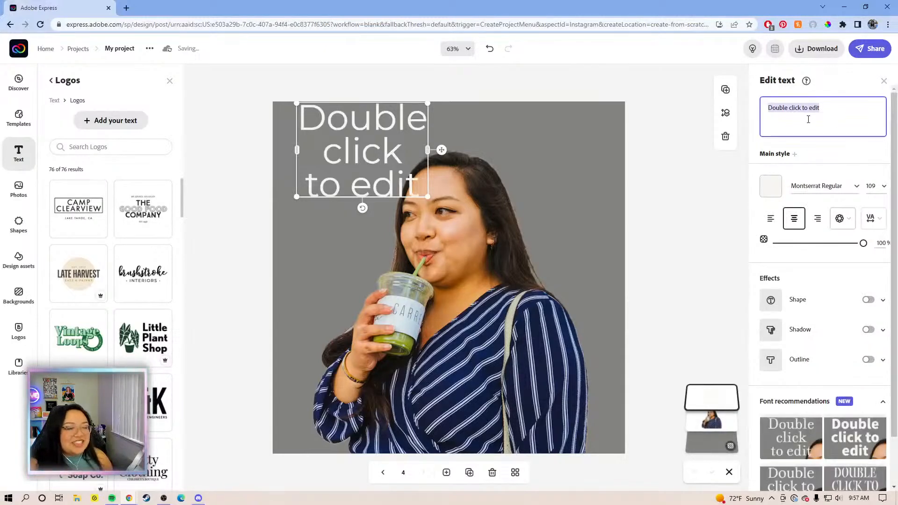
{"action": "left_click_drag", "start_coordinate": [812, 119], "coordinate": [767, 113]}
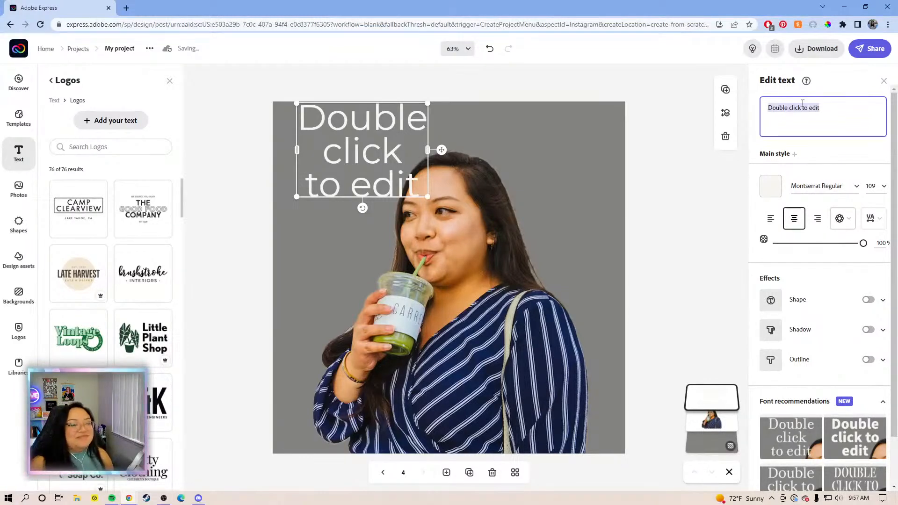
{"action": "type", "text": "S"}
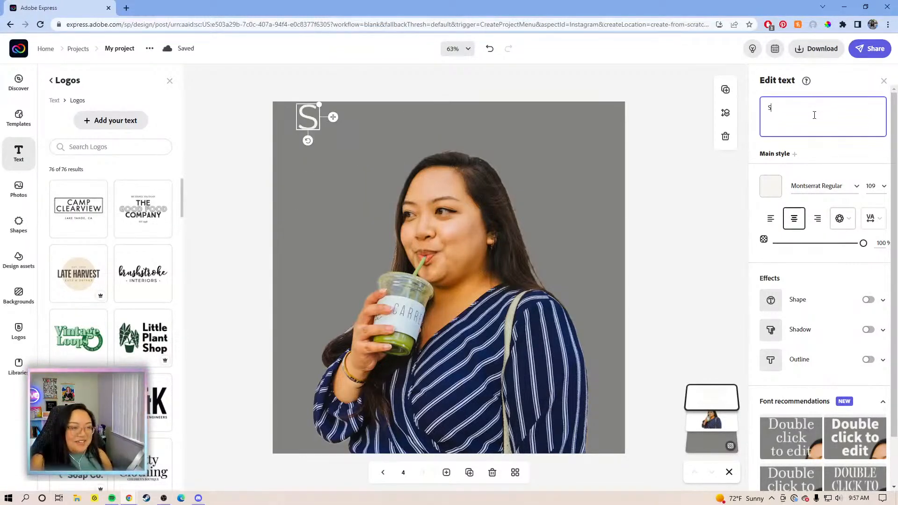
{"action": "type", "text": "l"}
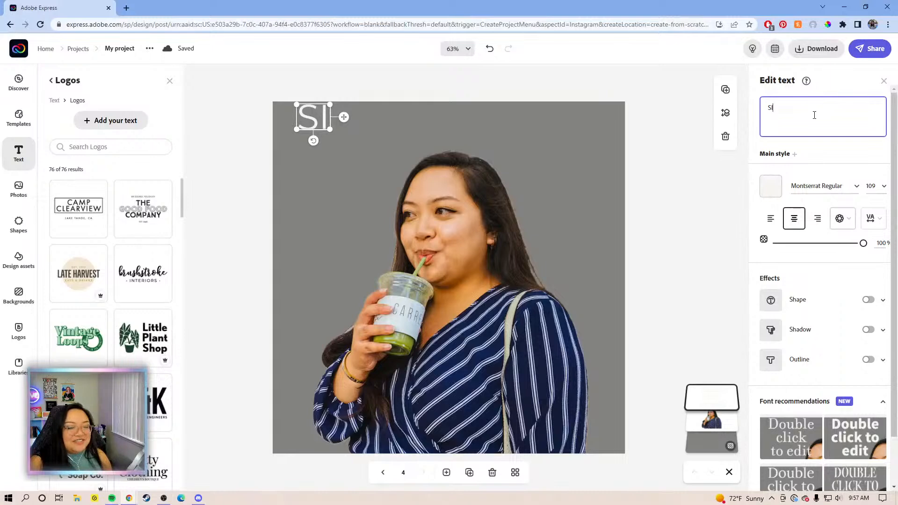
{"action": "type", "text": "P"}
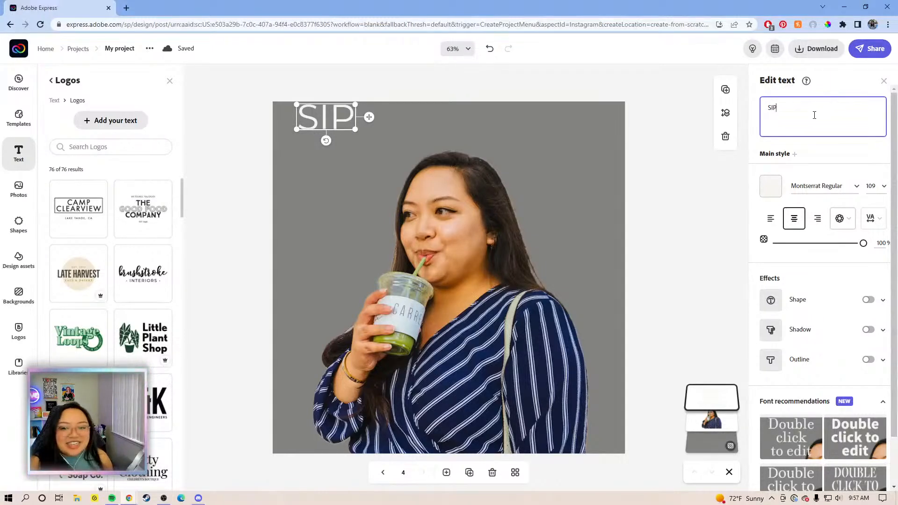
{"action": "type", "text": "S TEA"}
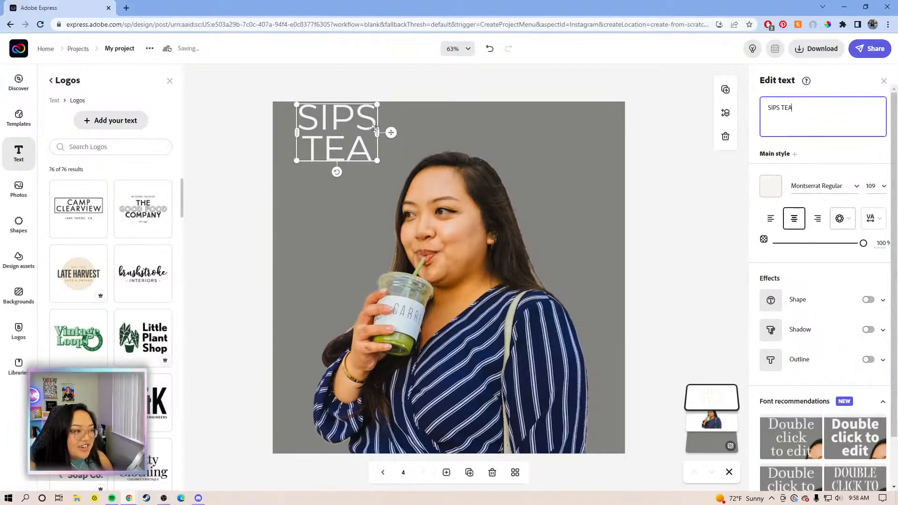
{"action": "left_click_drag", "start_coordinate": [525, 124], "coordinate": [527, 123]}
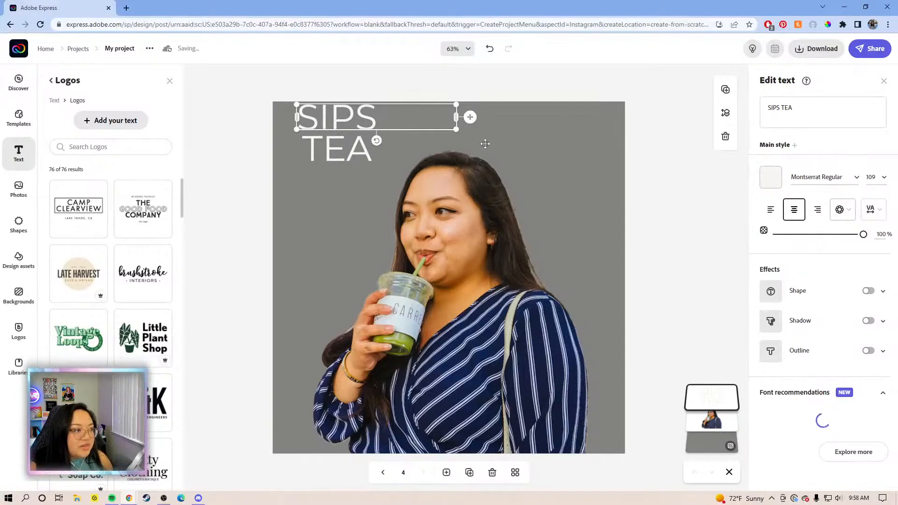
{"action": "left_click_drag", "start_coordinate": [470, 117], "coordinate": [537, 140]}
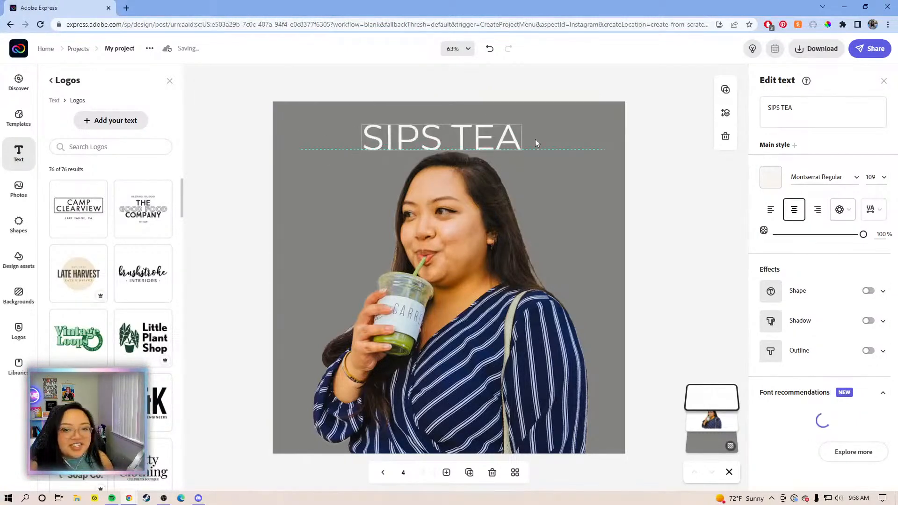
- Set the "SIPS TEA" text's font to Lato Bold from the KT Brand 2022 fonts
{"action": "left_click", "coordinate": [857, 178]}
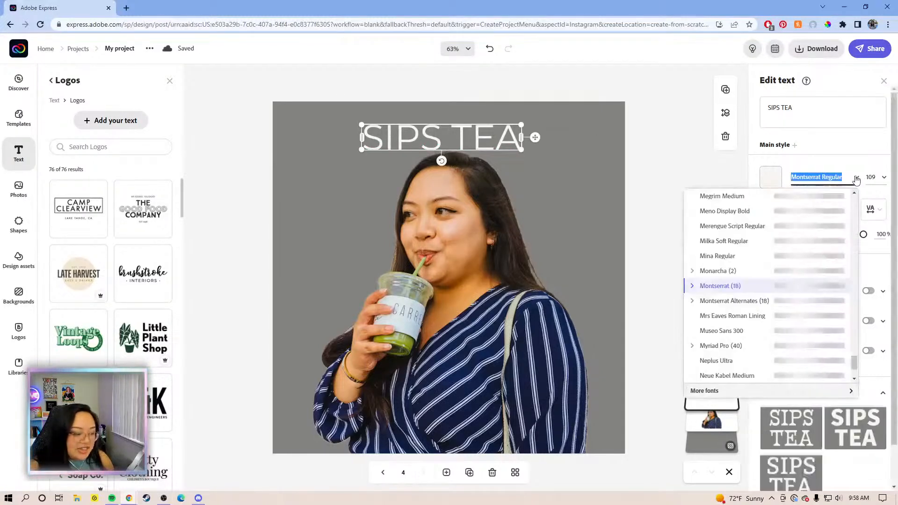
{"action": "scroll", "coordinate": [829, 284], "scroll_direction": "up", "scroll_amount": 1}
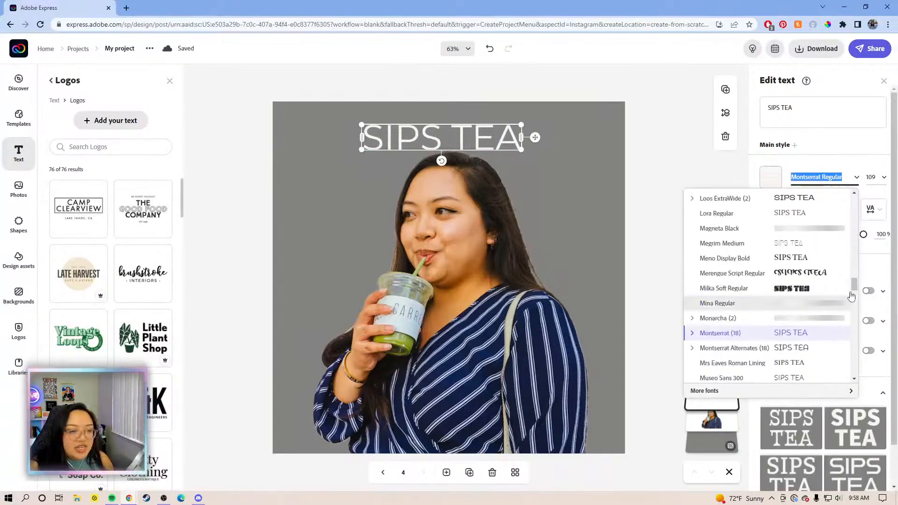
{"action": "scroll", "coordinate": [844, 215], "scroll_direction": "up", "scroll_amount": 10}
{"action": "scroll", "coordinate": [844, 213], "scroll_direction": "up", "scroll_amount": 5}
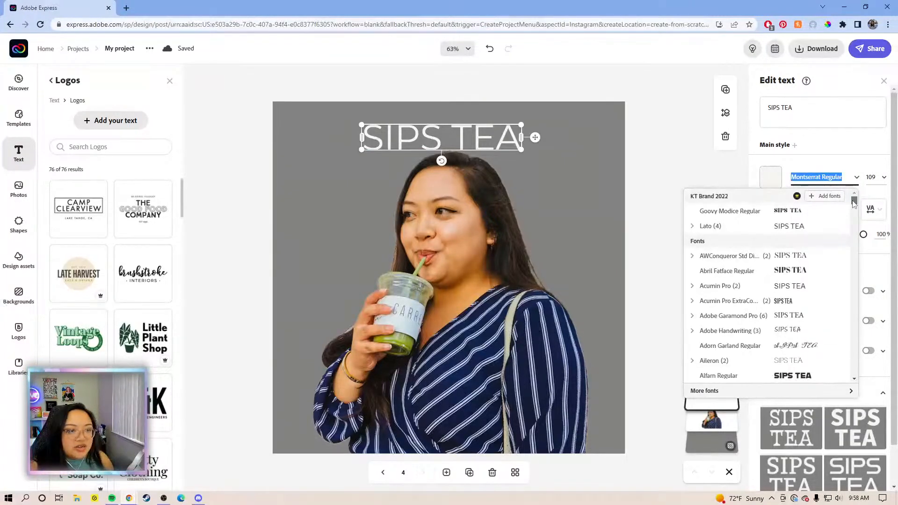
{"action": "left_click", "coordinate": [758, 227]}
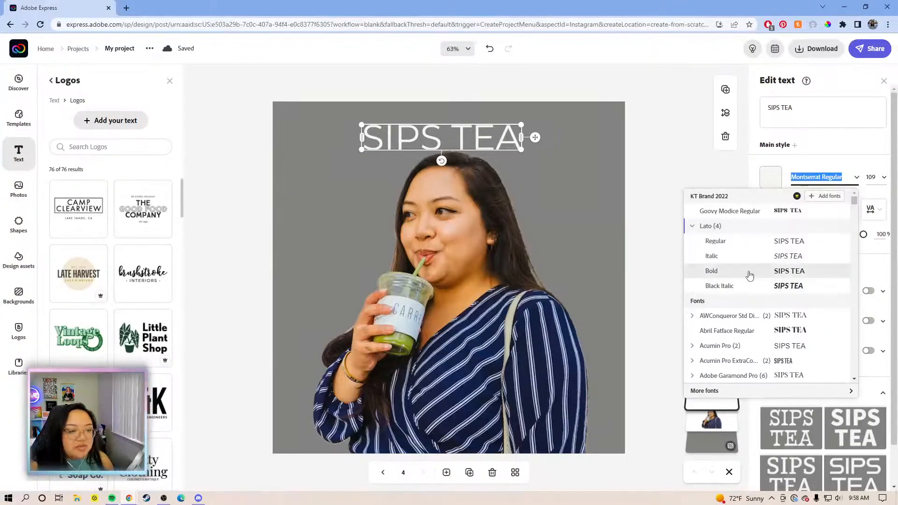
{"action": "left_click", "coordinate": [746, 271]}
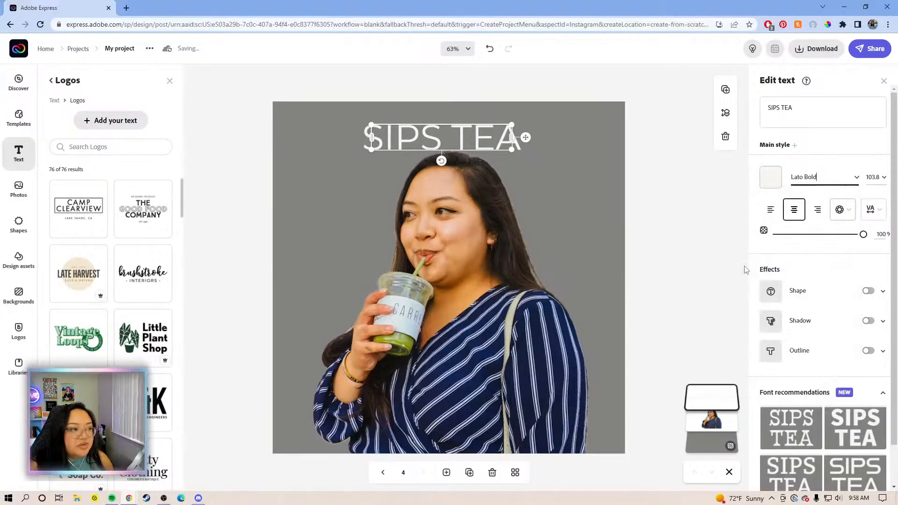
- Curve "SIPS TEA" into an upward arch, enlarge it to about size 149 and position it around the top of the woman's head
{"action": "left_click", "coordinate": [844, 218]}
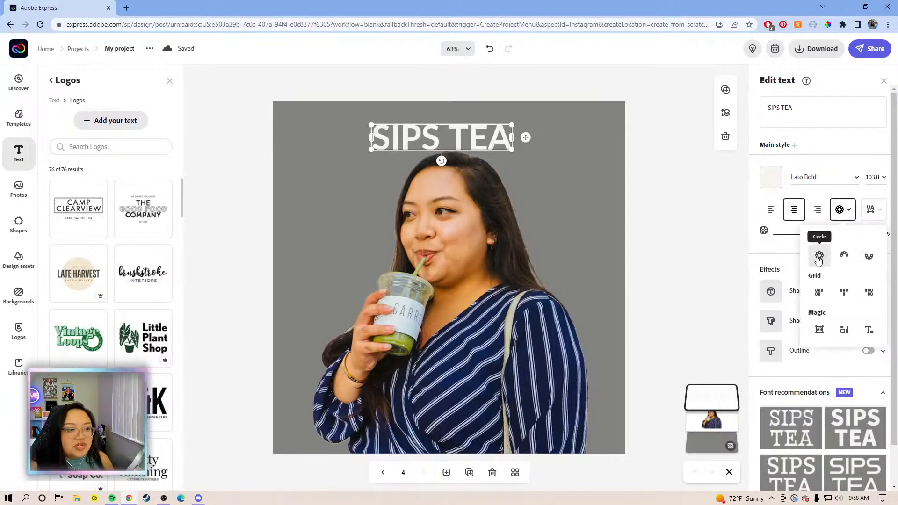
{"action": "left_click", "coordinate": [842, 259]}
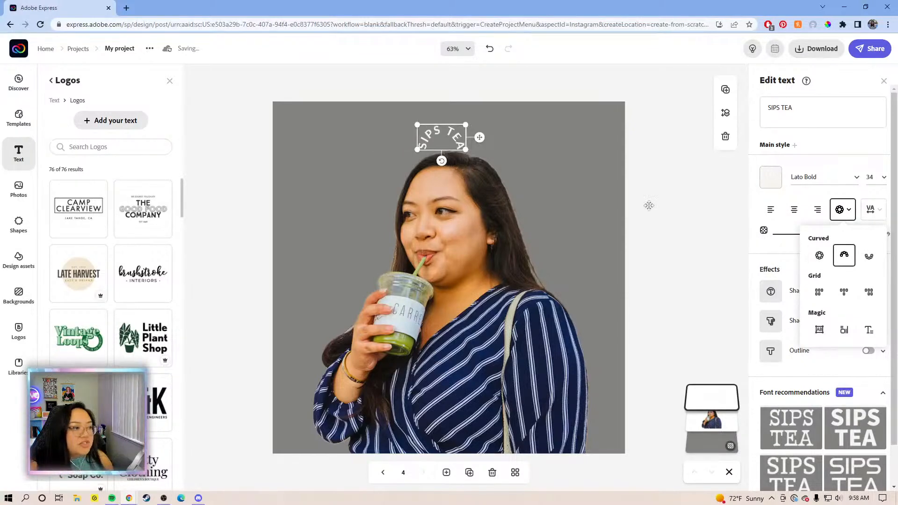
{"action": "left_click_drag", "start_coordinate": [466, 150], "coordinate": [610, 226]}
{"action": "left_click_drag", "start_coordinate": [564, 171], "coordinate": [508, 165]}
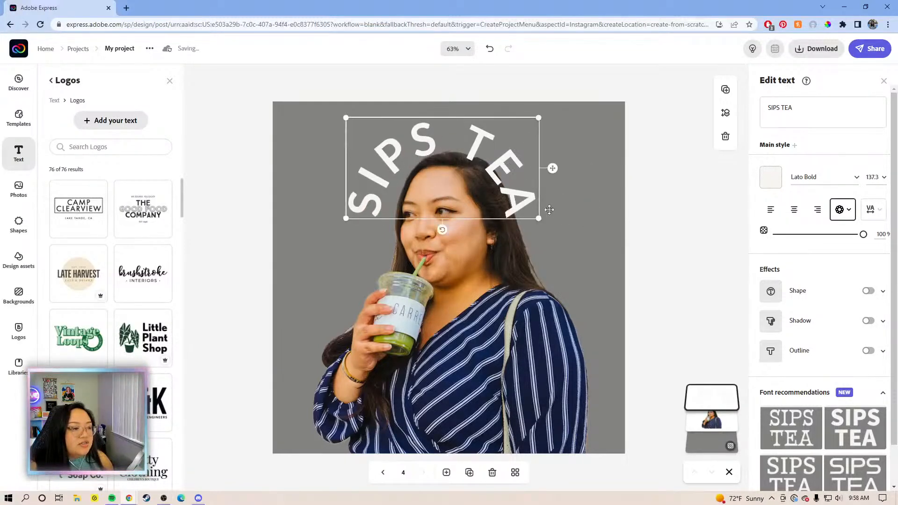
{"action": "left_click_drag", "start_coordinate": [550, 225], "coordinate": [558, 233]}
{"action": "left_click_drag", "start_coordinate": [522, 179], "coordinate": [526, 163]}
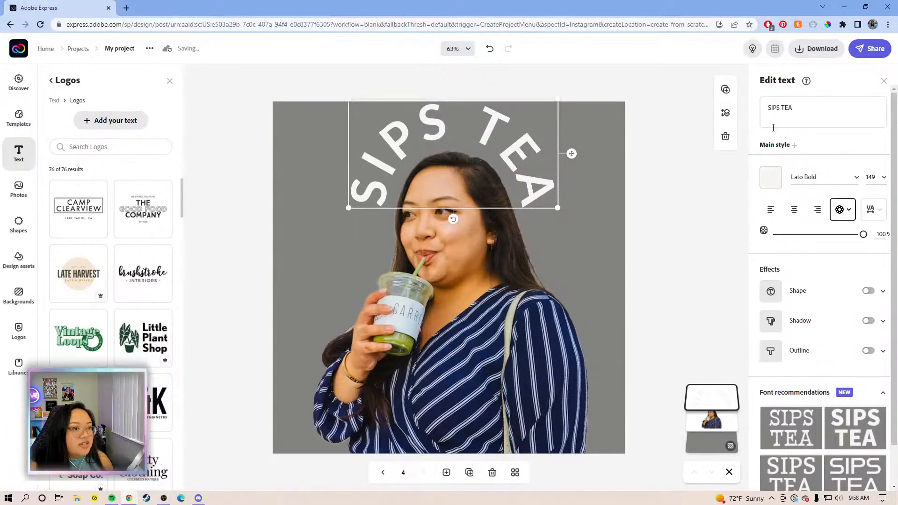
- Set the arched text's letter spacing to 14 and nudge the text slightly down from the page's upper edge
{"action": "left_click", "coordinate": [871, 209]}
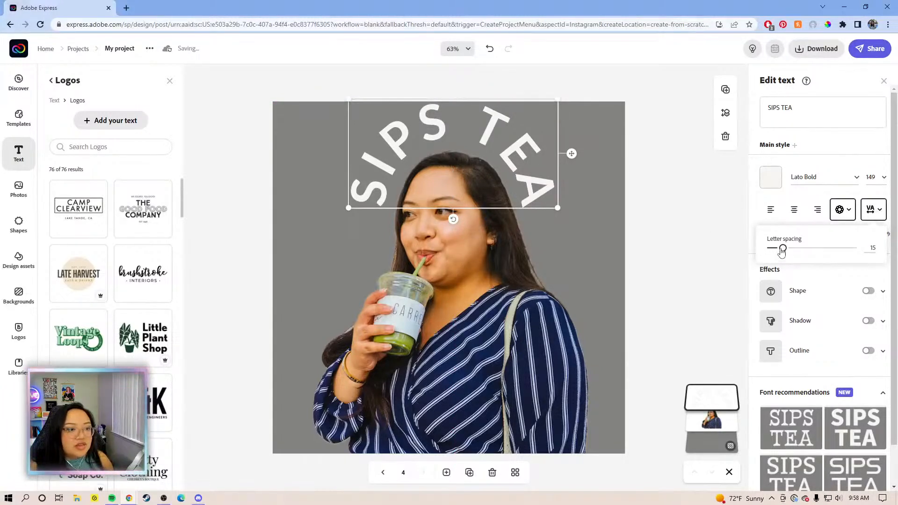
{"action": "left_click_drag", "start_coordinate": [783, 251], "coordinate": [782, 249]}
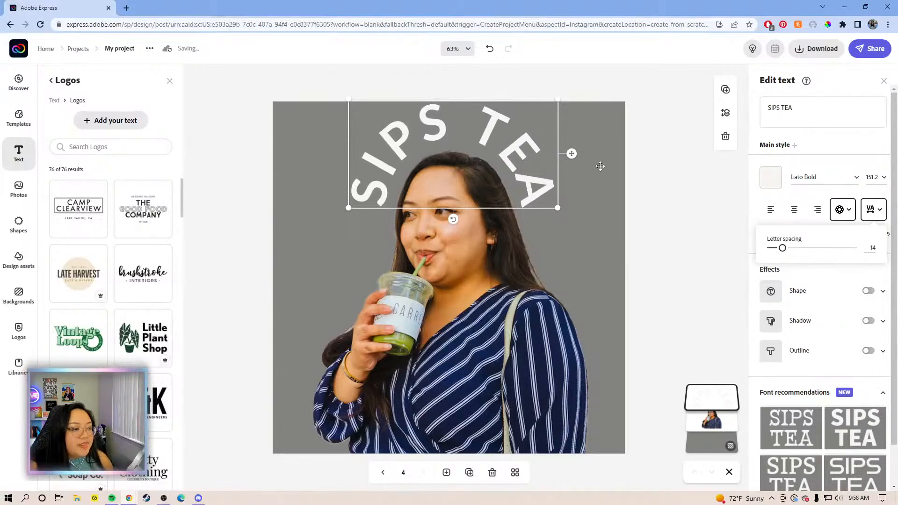
{"action": "left_click_drag", "start_coordinate": [529, 151], "coordinate": [532, 153]}
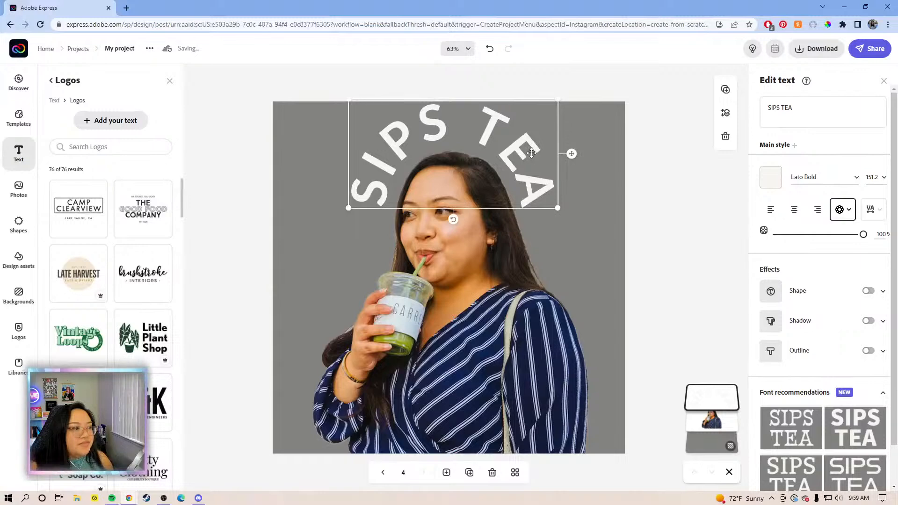
{"action": "key", "text": "Down"}
{"action": "key", "text": "Down"}
{"action": "key", "text": "Down"}
{"action": "key", "text": "Down"}
{"action": "key", "text": "Down"}
{"action": "key", "text": "Down"}
{"action": "key", "text": "Down"}
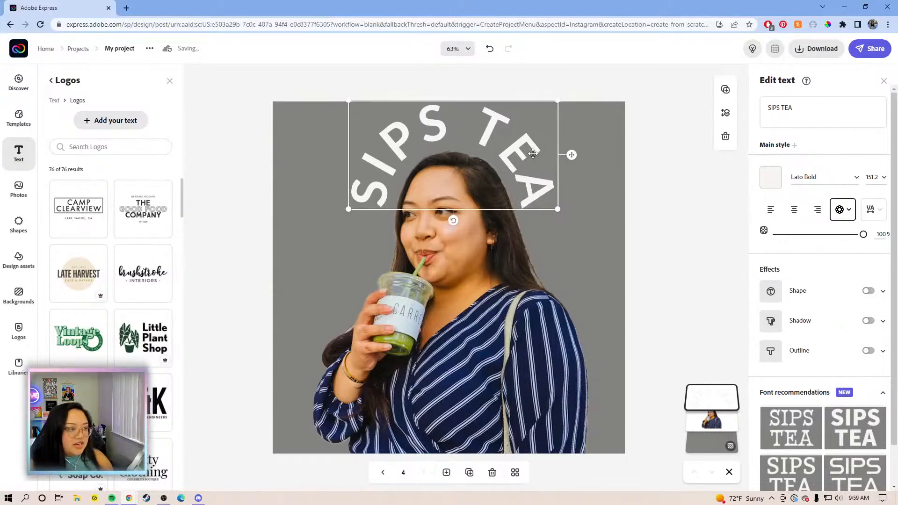
{"action": "left_click", "coordinate": [597, 86]}
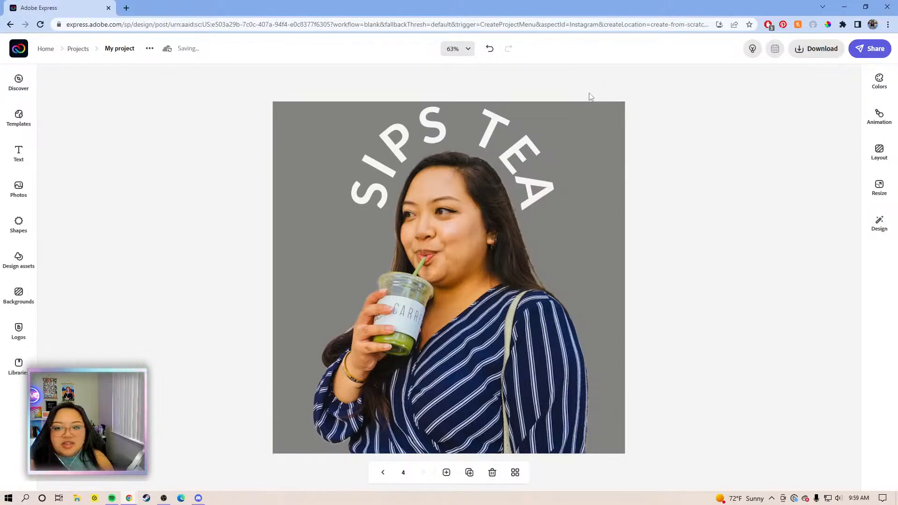
- Look through the font list for an alternative font for the arched "SIPS TEA" text
{"action": "left_click", "coordinate": [491, 123]}
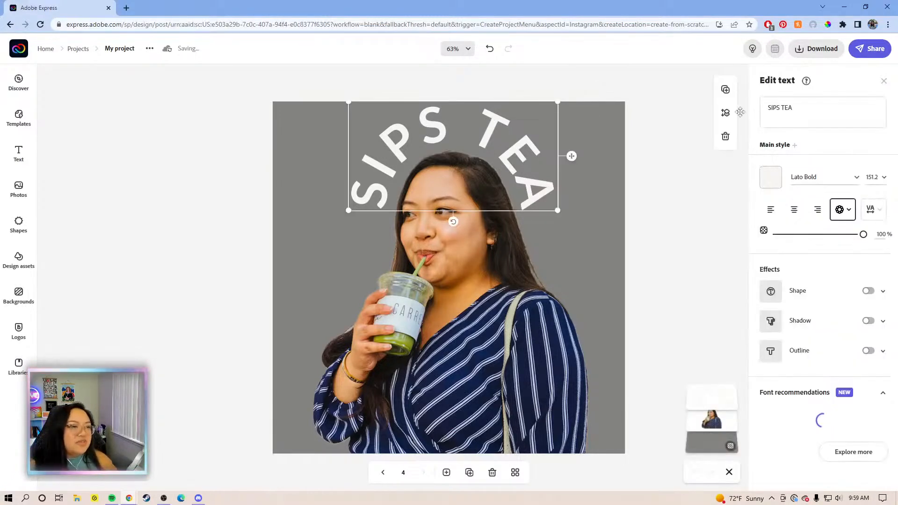
{"action": "left_click", "coordinate": [857, 180]}
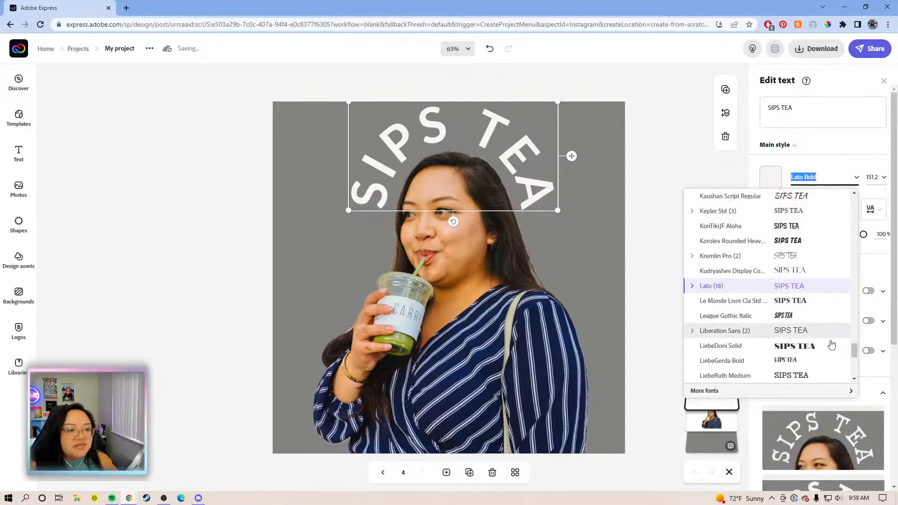
{"action": "left_click_drag", "start_coordinate": [854, 351], "coordinate": [841, 238]}
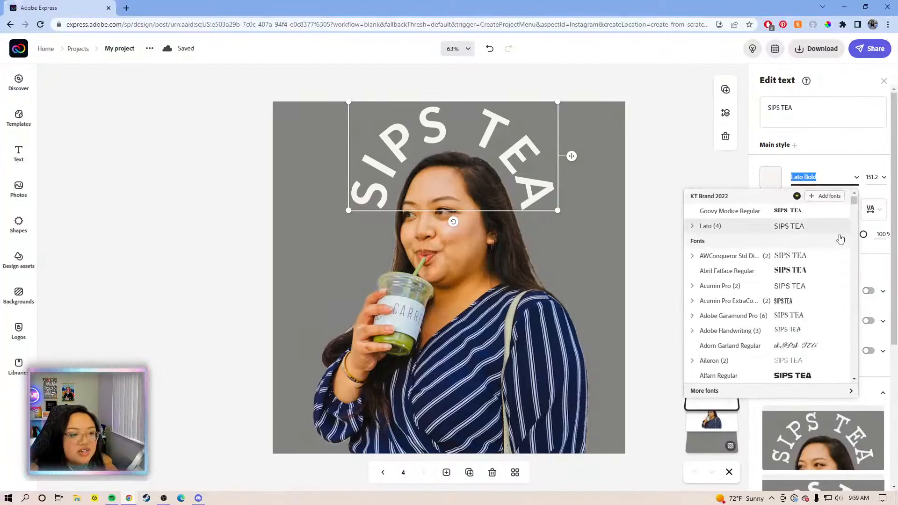
{"action": "left_click", "coordinate": [869, 193]}
- Browse the full set of font recommendations for the arched "SIPS TEA" text and compare their previews
{"action": "scroll", "coordinate": [840, 331], "scroll_direction": "down", "scroll_amount": 4}
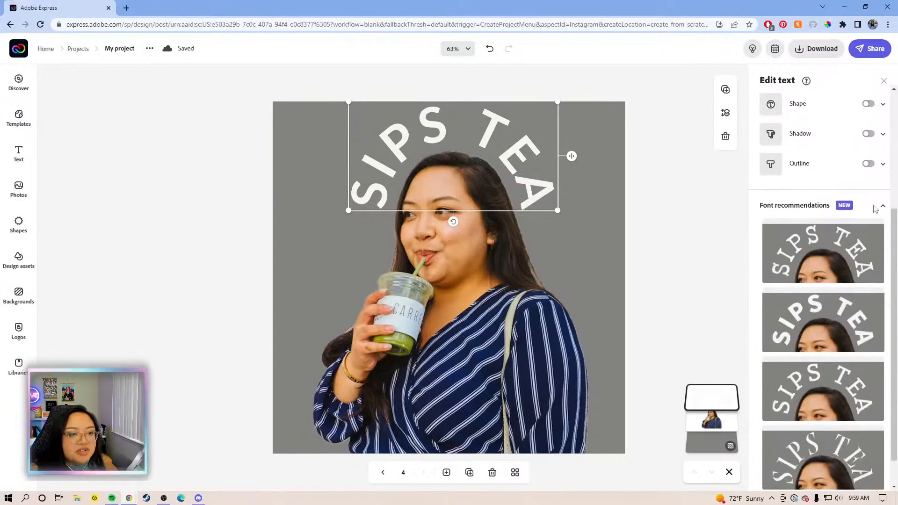
{"action": "scroll", "coordinate": [875, 220], "scroll_direction": "down", "scroll_amount": 1}
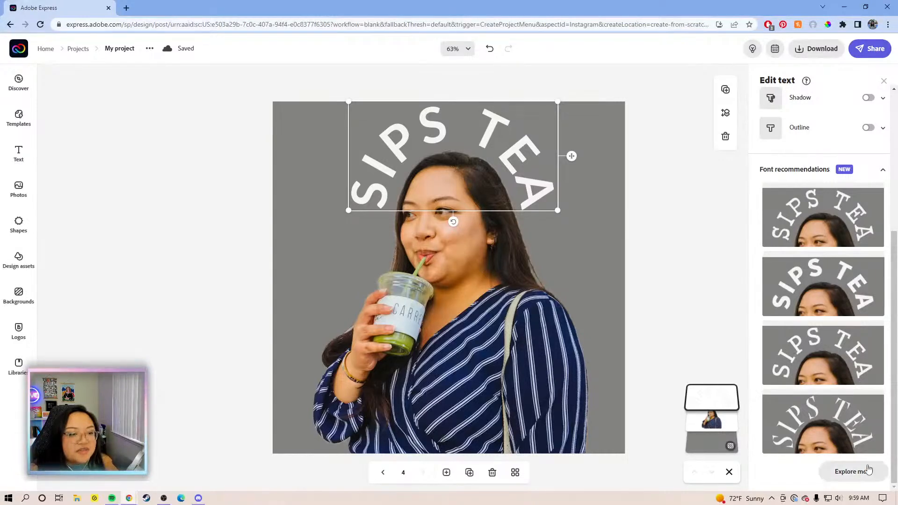
{"action": "left_click", "coordinate": [868, 470]}
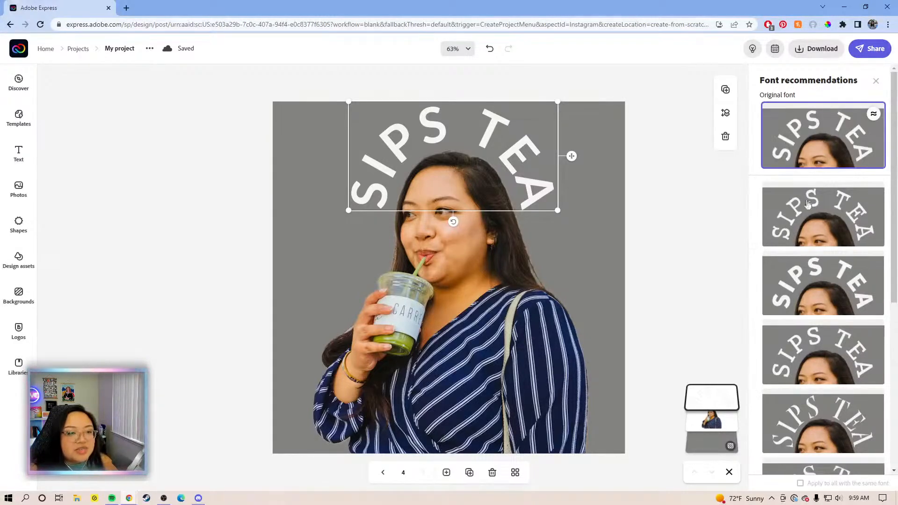
{"action": "scroll", "coordinate": [814, 210], "scroll_direction": "down", "scroll_amount": 8}
{"action": "scroll", "coordinate": [817, 243], "scroll_direction": "down", "scroll_amount": 3}
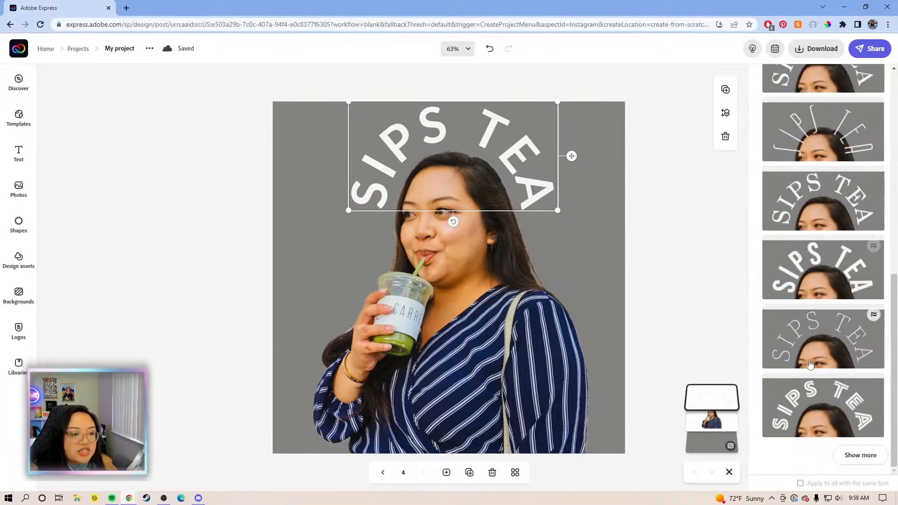
{"action": "scroll", "coordinate": [842, 287], "scroll_direction": "down", "scroll_amount": 6}
{"action": "scroll", "coordinate": [825, 294], "scroll_direction": "down", "scroll_amount": 2}
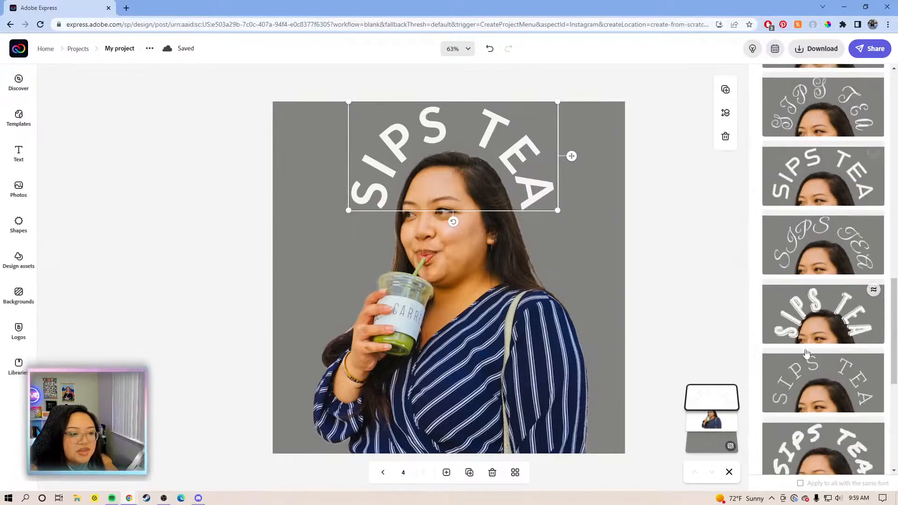
{"action": "scroll", "coordinate": [806, 351], "scroll_direction": "down", "scroll_amount": 6}
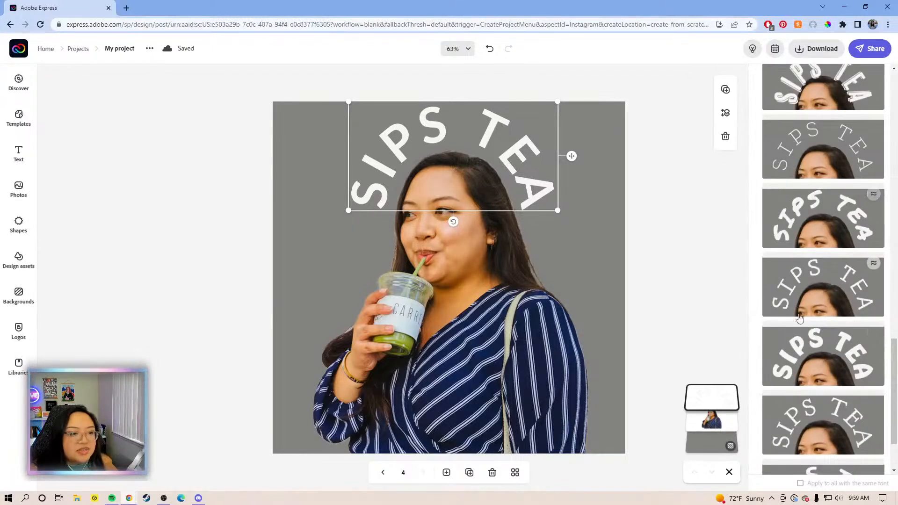
{"action": "scroll", "coordinate": [791, 318], "scroll_direction": "down", "scroll_amount": 3}
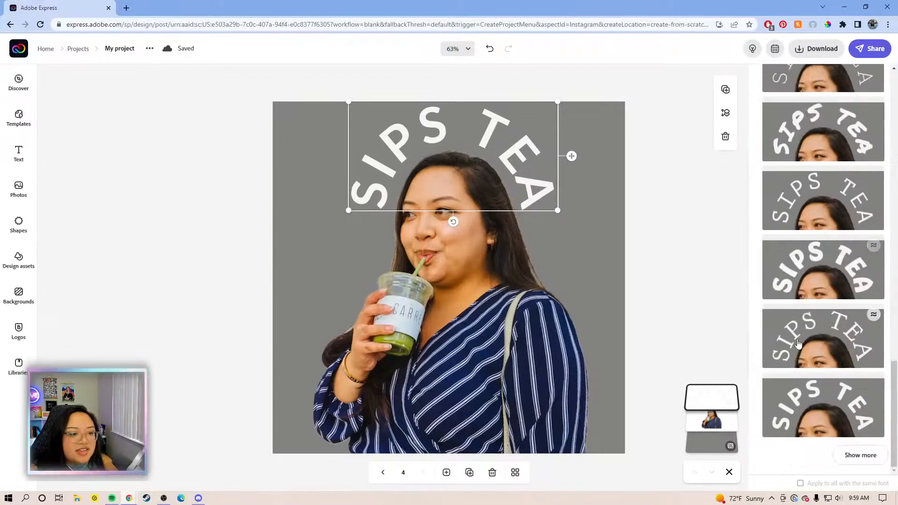
{"action": "scroll", "coordinate": [801, 354], "scroll_direction": "up", "scroll_amount": 18}
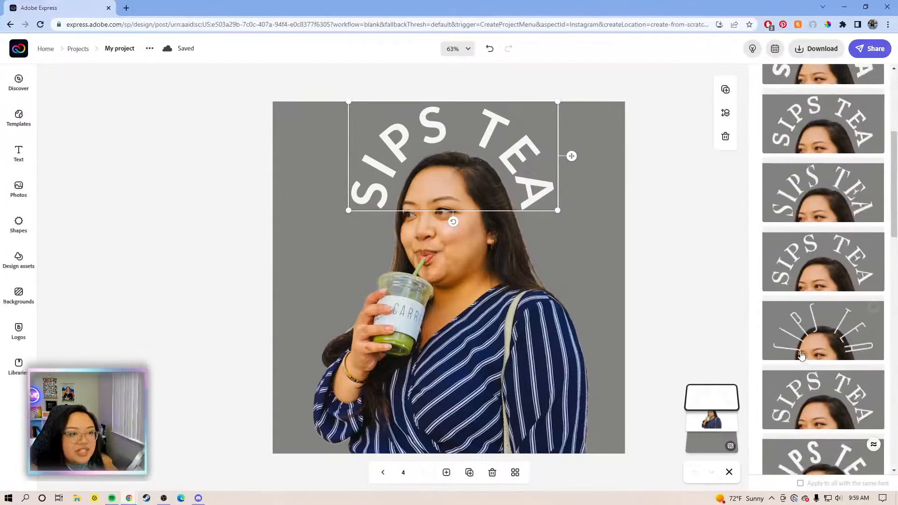
{"action": "scroll", "coordinate": [802, 355], "scroll_direction": "up", "scroll_amount": 5}
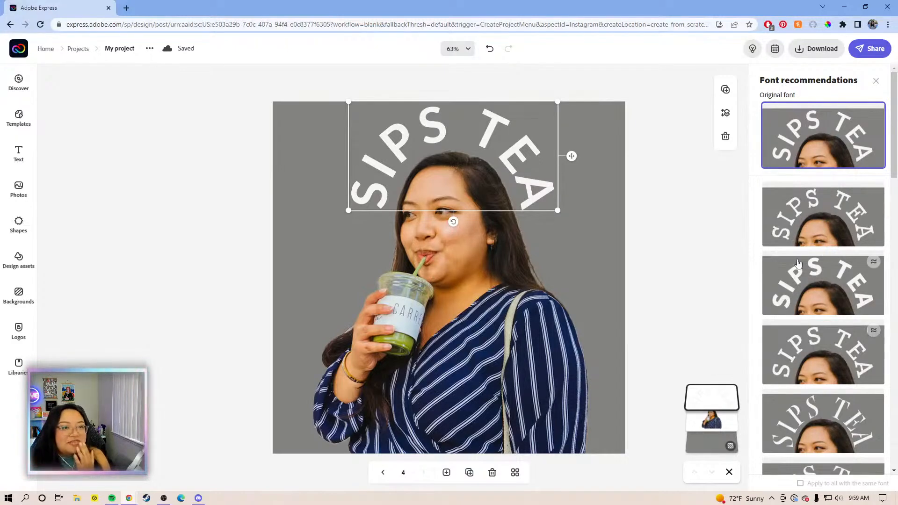
- Apply the recommended Kinto Sans Black font to the arched "SIPS TEA" text
{"action": "scroll", "coordinate": [787, 197], "scroll_direction": "down", "scroll_amount": 1}
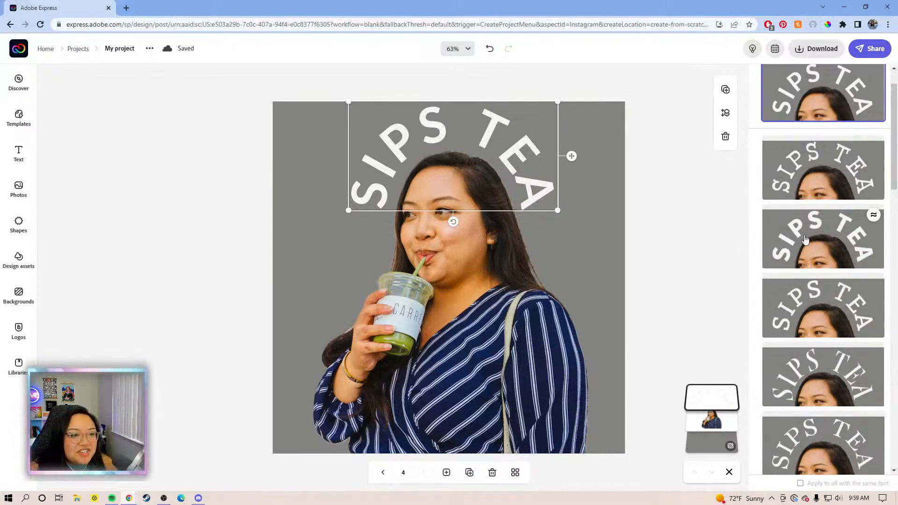
{"action": "left_click", "coordinate": [813, 239]}
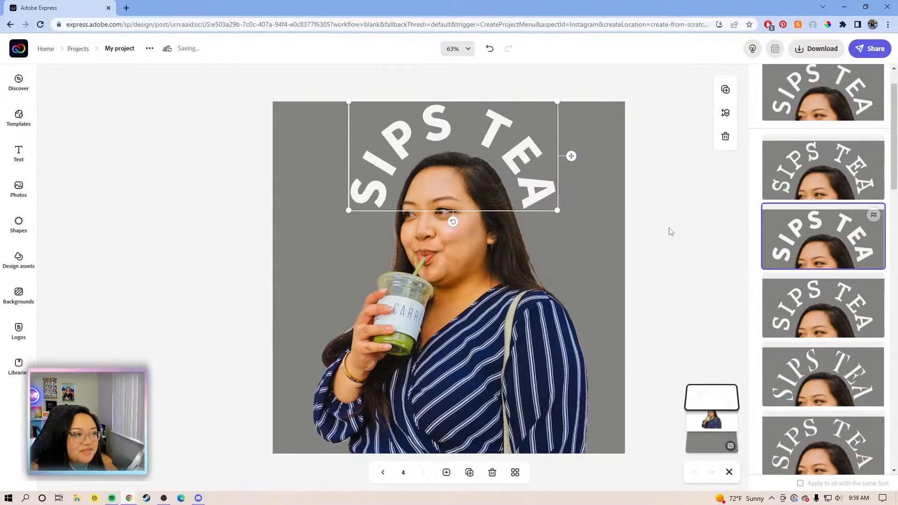
{"action": "left_click", "coordinate": [687, 222]}
{"action": "left_click", "coordinate": [536, 192]}
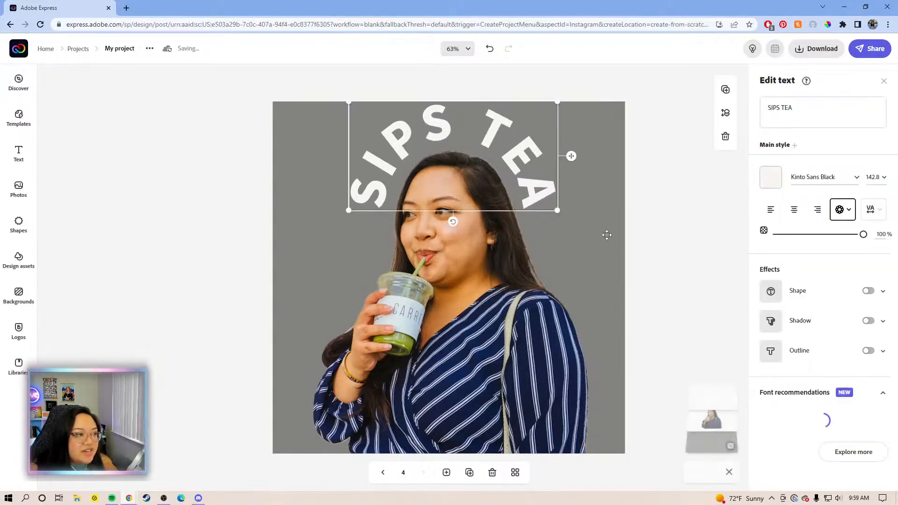
{"action": "left_click", "coordinate": [667, 228]}
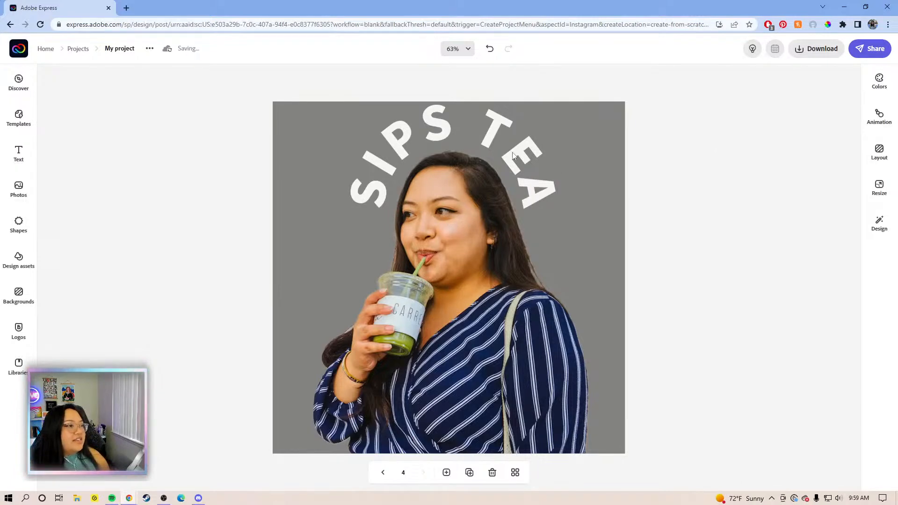
- Search the shapes for "SPARKLE" and place the solid three-star sparkle beside the woman's face, just above her drink
{"action": "left_click", "coordinate": [16, 227]}
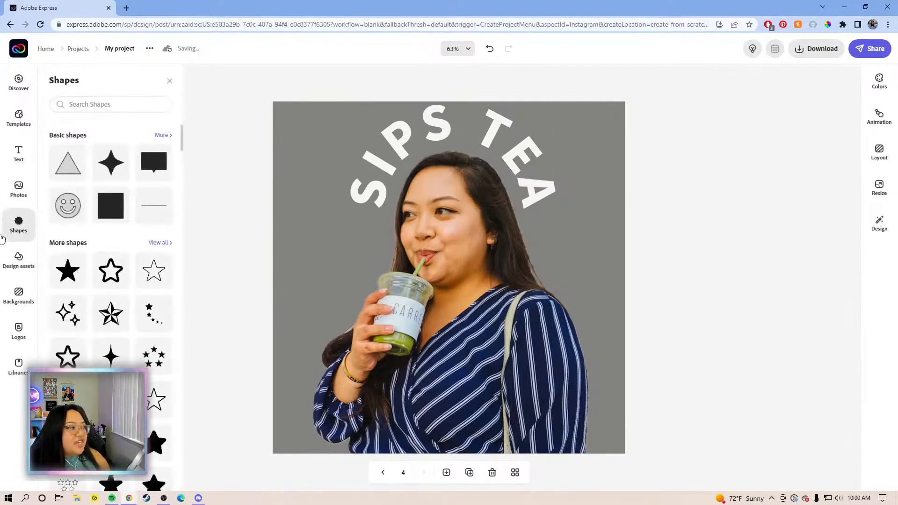
{"action": "left_click", "coordinate": [118, 105]}
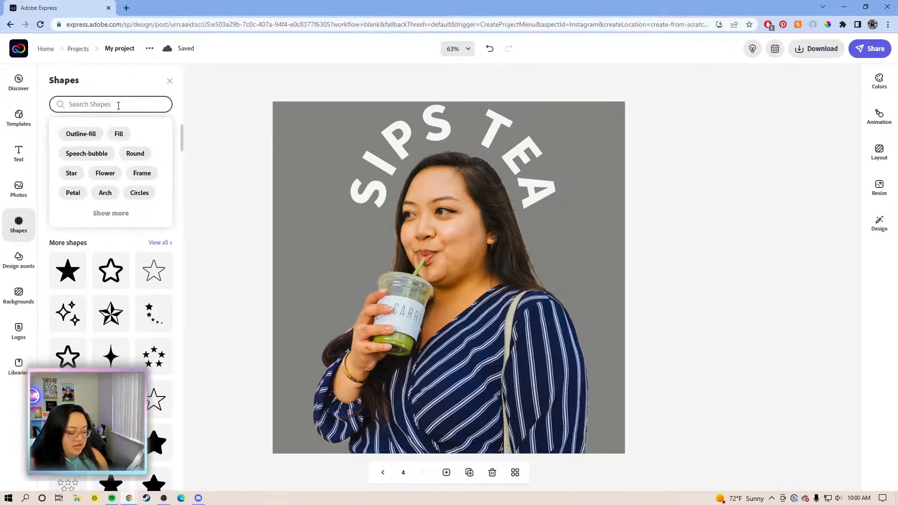
{"action": "type", "text": "SPAR"}
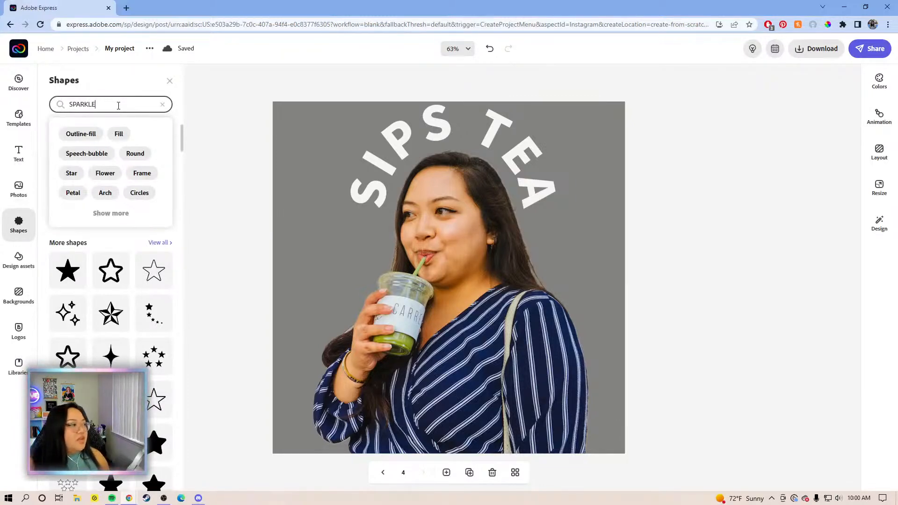
{"action": "type", "text": "KLE"}
{"action": "key", "text": "Return"}
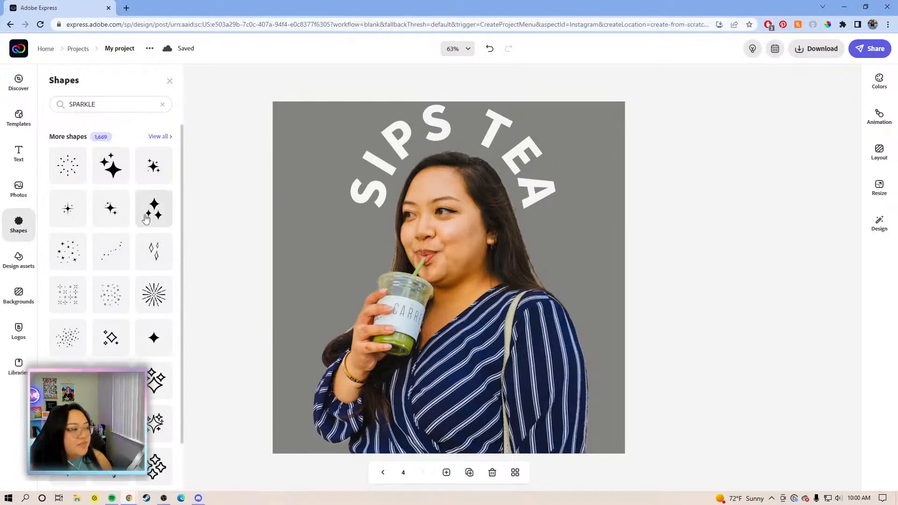
{"action": "left_click_drag", "start_coordinate": [109, 164], "coordinate": [311, 244]}
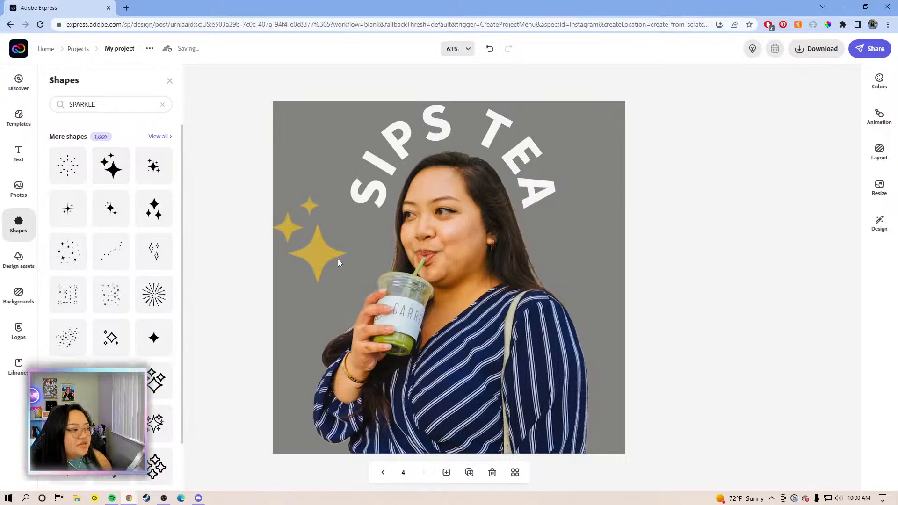
{"action": "left_click", "coordinate": [311, 251]}
{"action": "left_click_drag", "start_coordinate": [350, 282], "coordinate": [390, 308]}
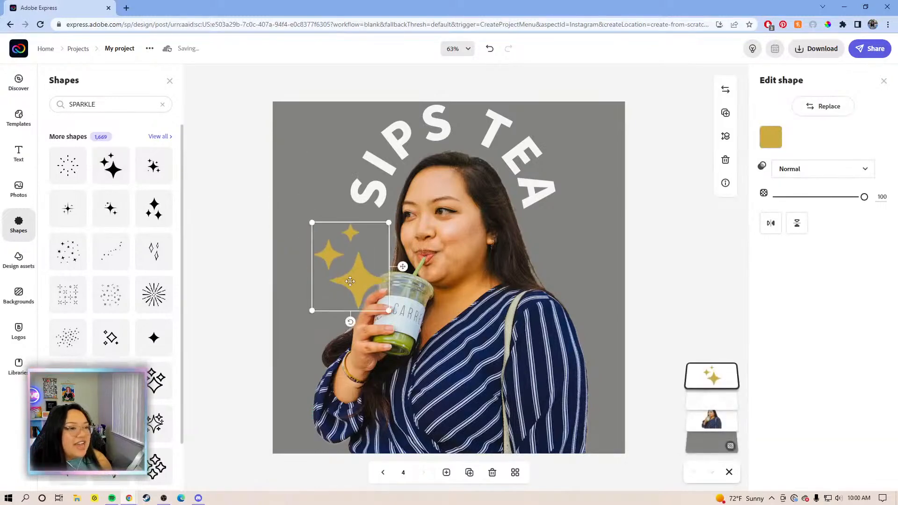
- Recolor the sparkle with the light yellow from KT Brand 2022, and tilt and shrink it into a small accent beside the cup
{"action": "left_click", "coordinate": [768, 141]}
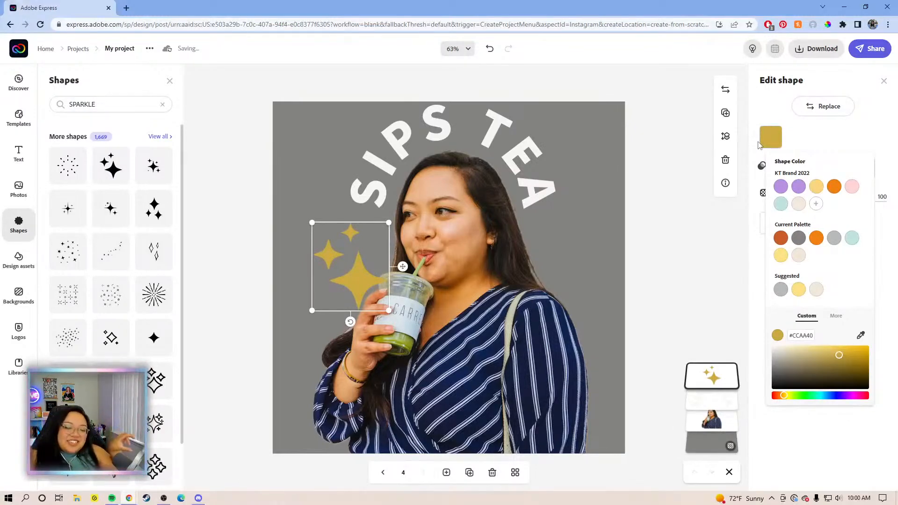
{"action": "left_click", "coordinate": [816, 186]}
{"action": "left_click_drag", "start_coordinate": [350, 322], "coordinate": [405, 286]}
{"action": "left_click_drag", "start_coordinate": [402, 244], "coordinate": [354, 272]}
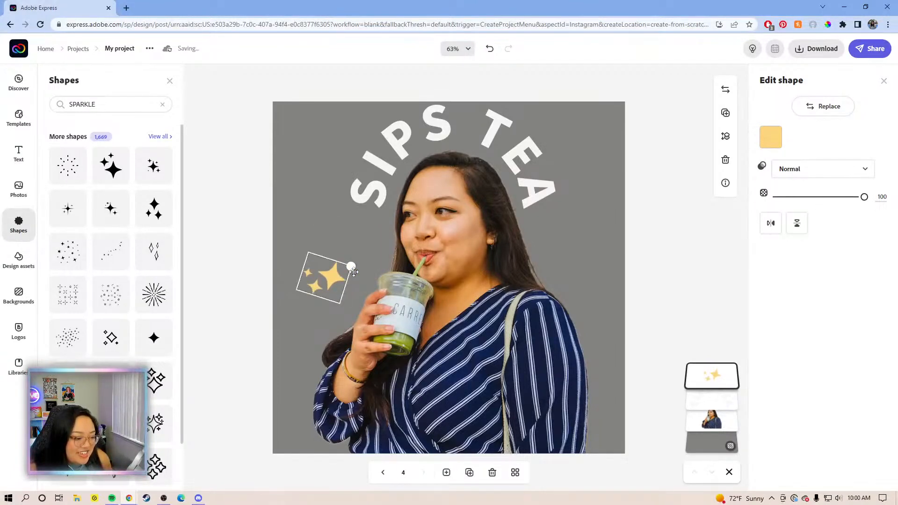
{"action": "left_click_drag", "start_coordinate": [352, 271], "coordinate": [338, 276]}
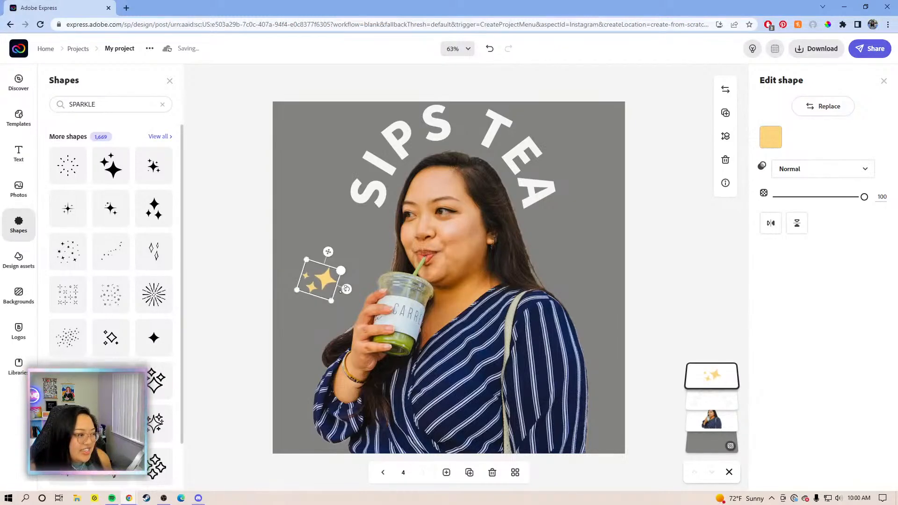
- Move the sparkle below the "S" and place a horizontally flipped duplicate below the final "A" of the arched text
{"action": "left_click_drag", "start_coordinate": [353, 217], "coordinate": [578, 205]}
{"action": "left_click", "coordinate": [791, 229]}
{"action": "left_click", "coordinate": [791, 229]}
{"action": "left_click", "coordinate": [791, 230]}
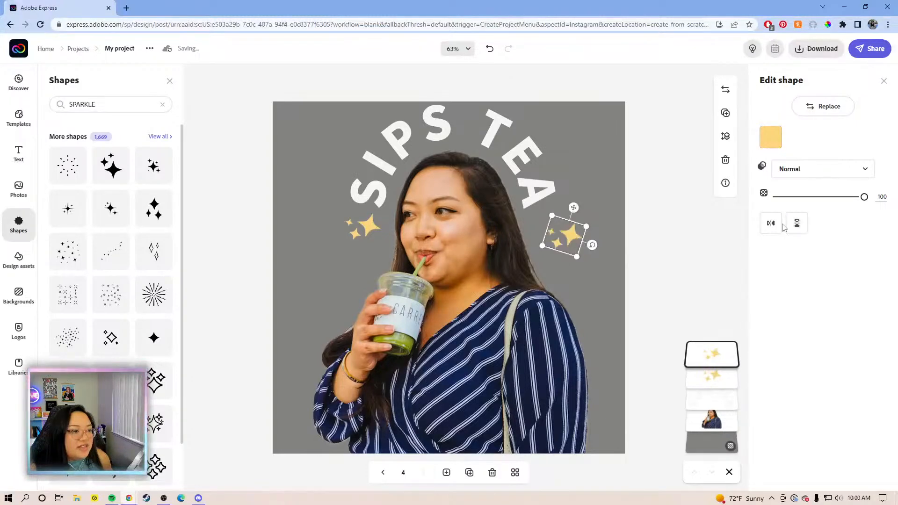
{"action": "left_click", "coordinate": [772, 225]}
{"action": "left_click_drag", "start_coordinate": [556, 207], "coordinate": [536, 193]}
- Nudge both sparkles so they sit level and symmetrical beneath the two ends of the arched text
{"action": "left_click", "coordinate": [372, 226]}
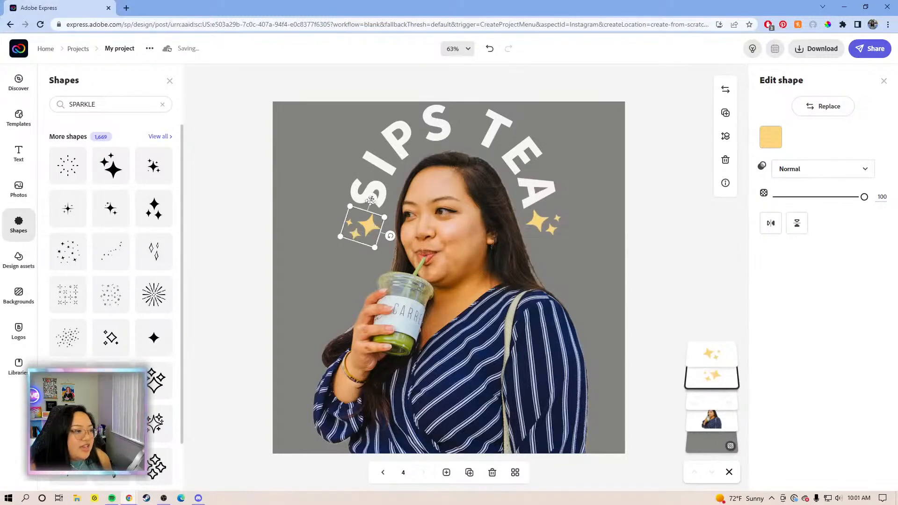
{"action": "left_click_drag", "start_coordinate": [374, 199], "coordinate": [371, 198]}
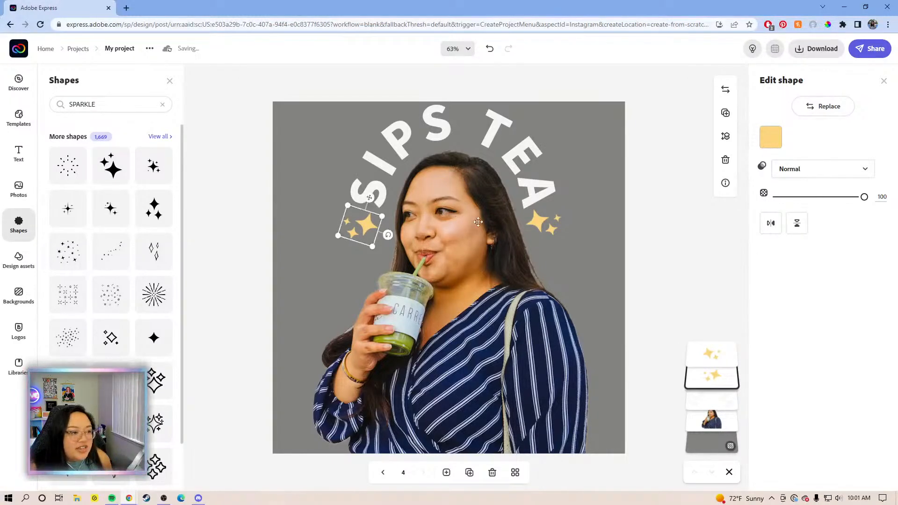
{"action": "left_click", "coordinate": [533, 224]}
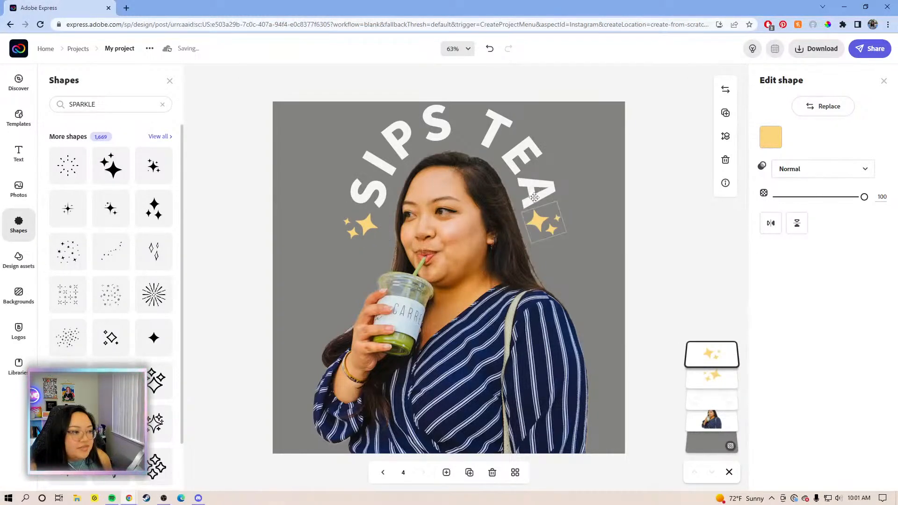
{"action": "left_click_drag", "start_coordinate": [535, 199], "coordinate": [535, 200]}
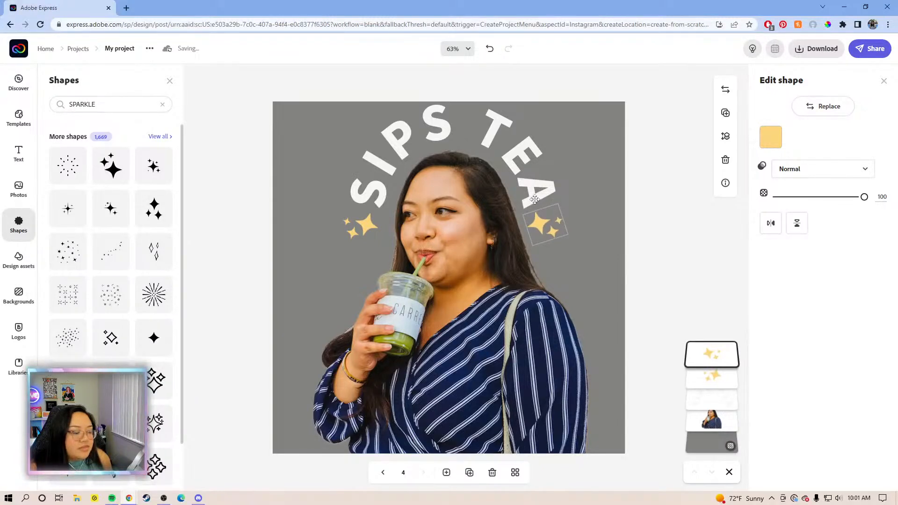
{"action": "left_click", "coordinate": [605, 197]}
{"action": "left_click", "coordinate": [633, 217]}
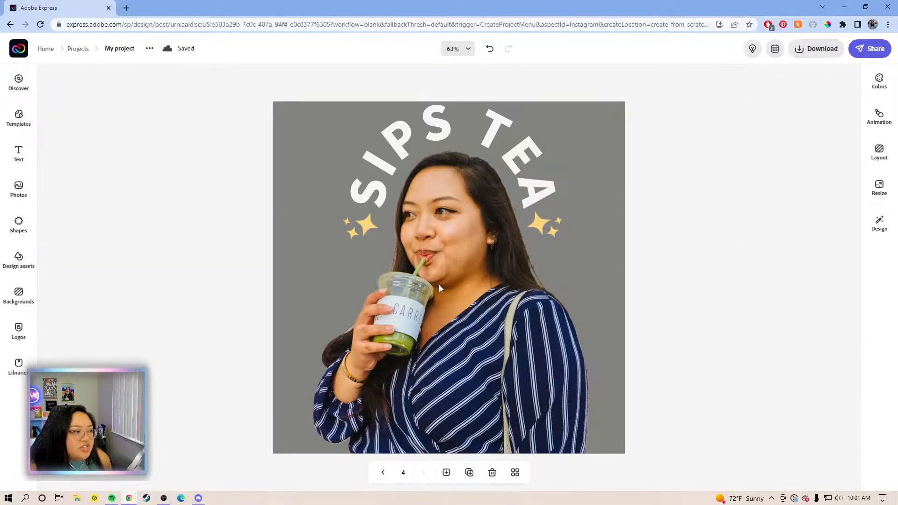
- Check how the finished page looks at 50%, 25% and 100% zoom
{"action": "left_click", "coordinate": [463, 50]}
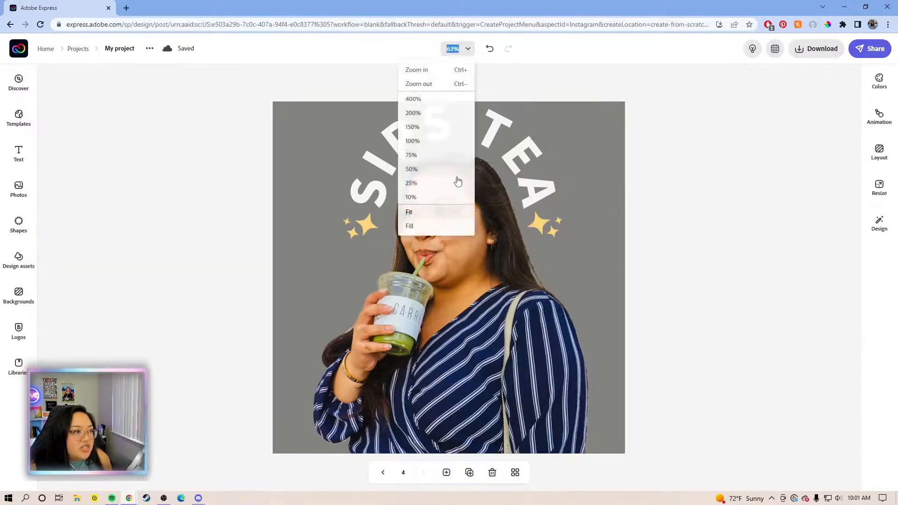
{"action": "left_click", "coordinate": [428, 169]}
{"action": "left_click", "coordinate": [469, 48]}
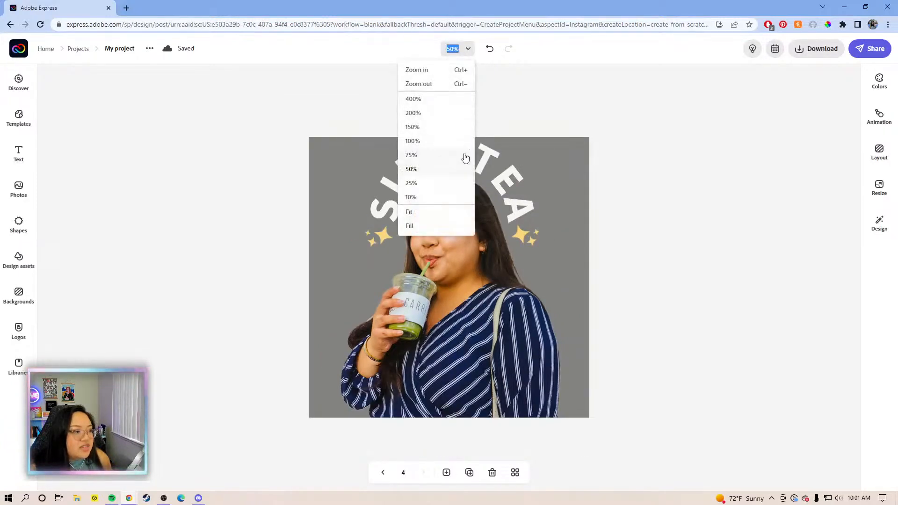
{"action": "left_click", "coordinate": [436, 185]}
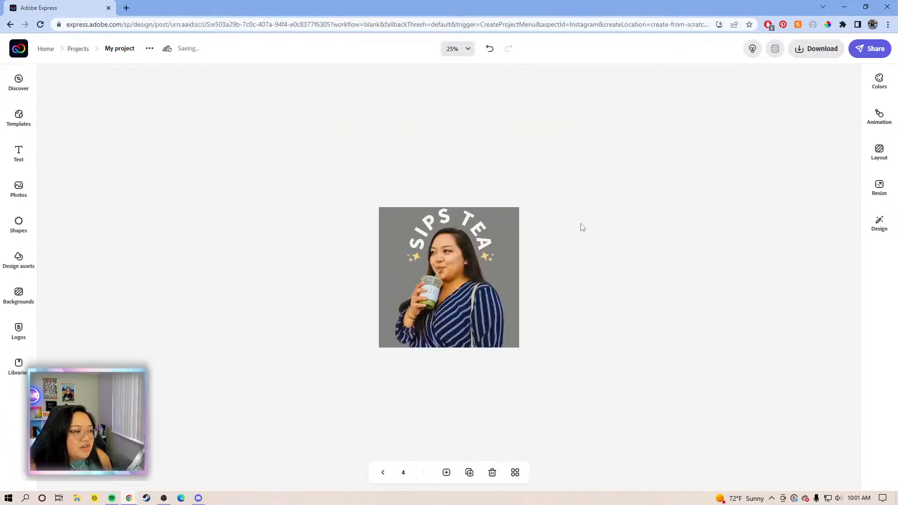
{"action": "left_click", "coordinate": [465, 49]}
{"action": "left_click", "coordinate": [429, 145]}
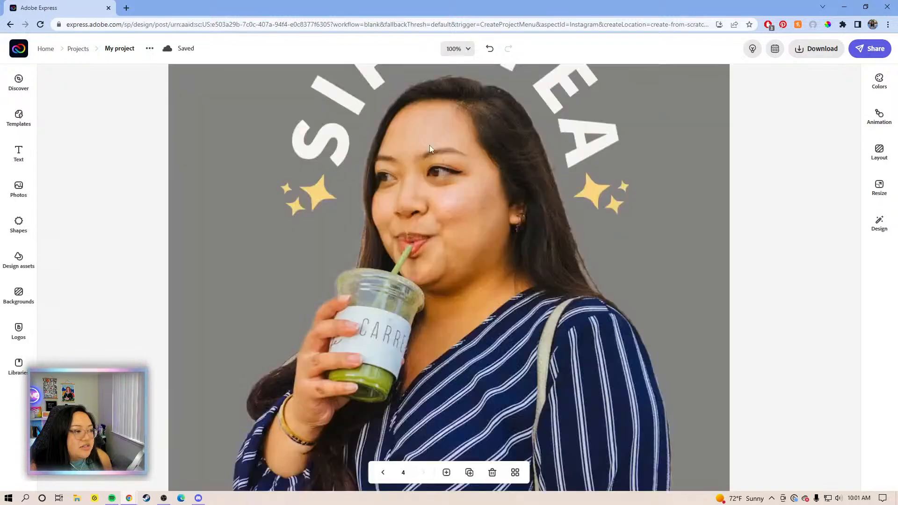
- Review the finished "SIPS TEA" page at 75% and 50% zoom
{"action": "left_click", "coordinate": [466, 51]}
{"action": "left_click", "coordinate": [436, 155]}
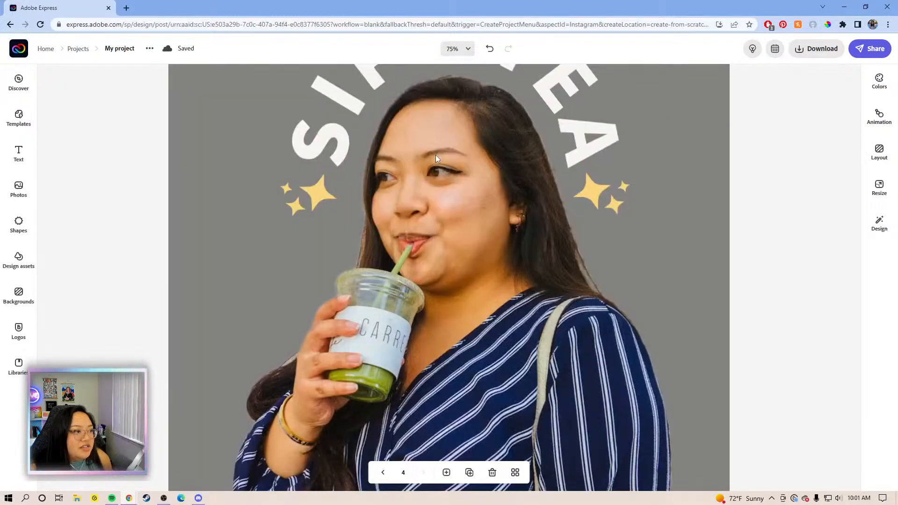
{"action": "left_click", "coordinate": [467, 50]}
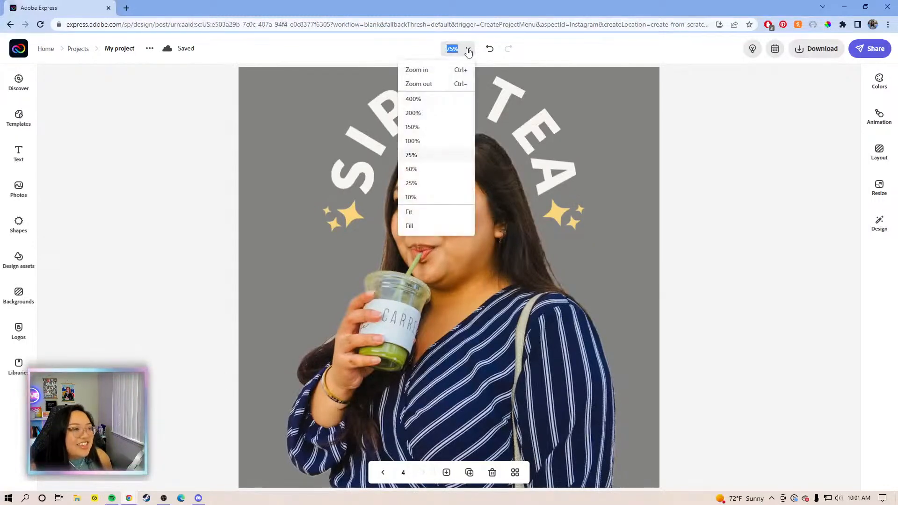
{"action": "left_click", "coordinate": [747, 149]}
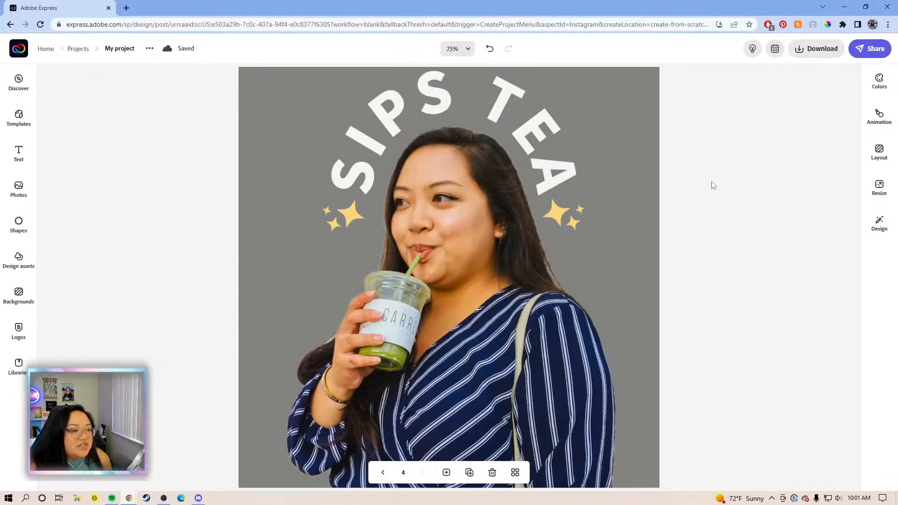
{"action": "left_click", "coordinate": [536, 374]}
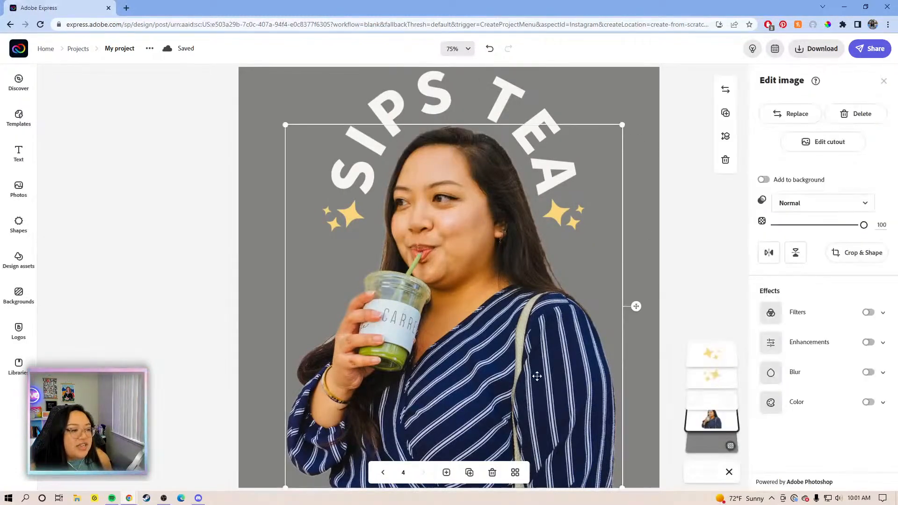
{"action": "left_click", "coordinate": [696, 285]}
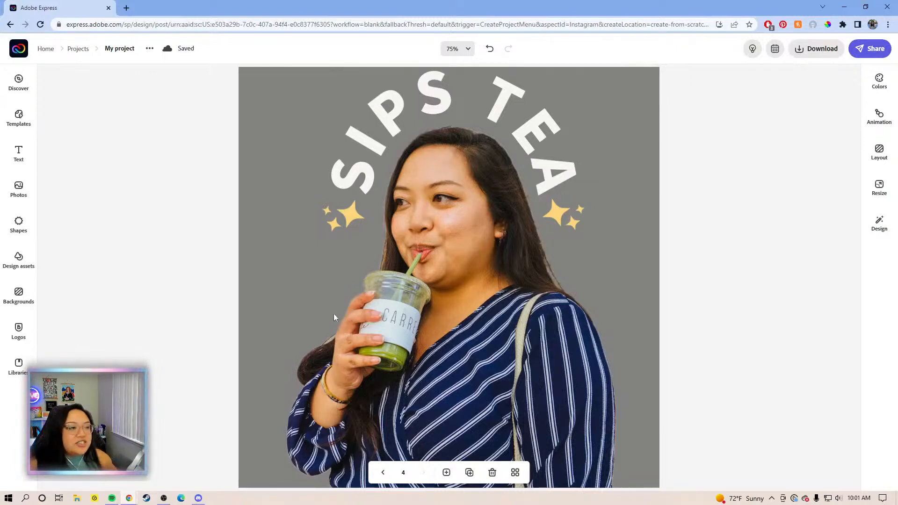
{"action": "left_click", "coordinate": [407, 343]}
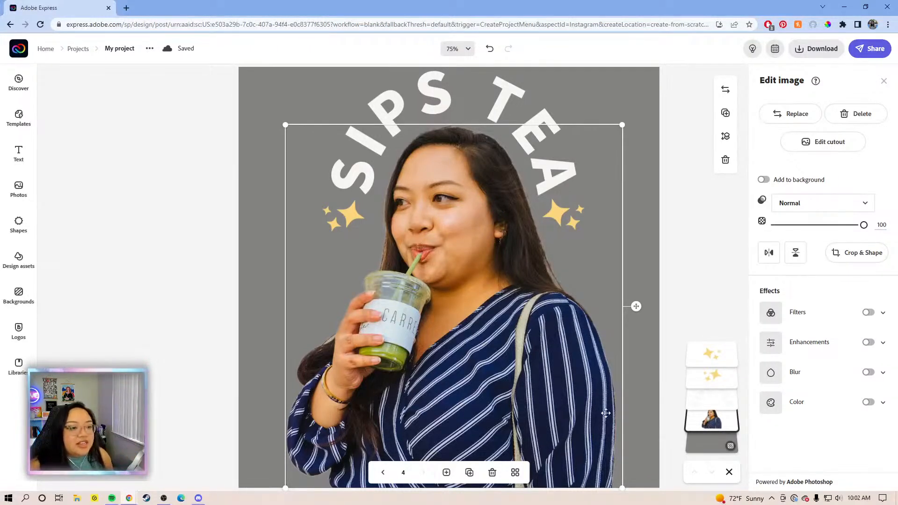
{"action": "left_click", "coordinate": [467, 48]}
{"action": "left_click", "coordinate": [439, 173]}
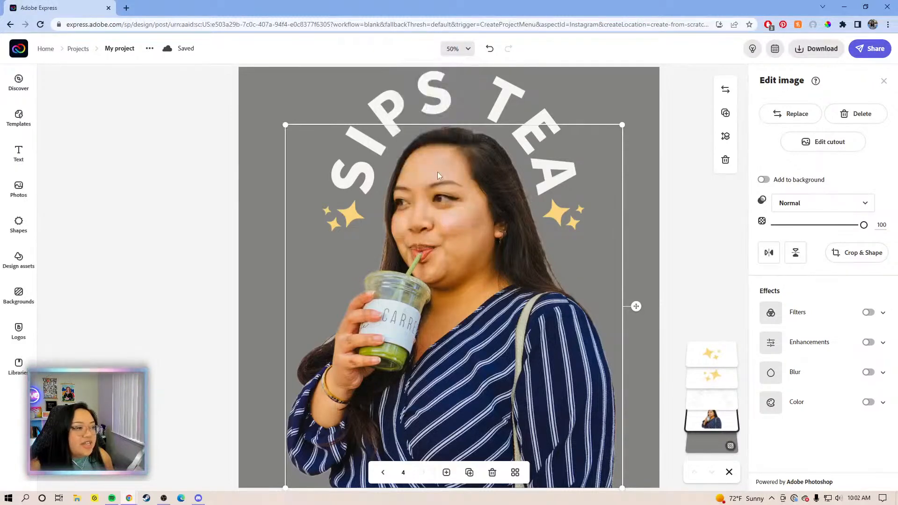
{"action": "left_click", "coordinate": [649, 247]}
{"action": "left_click", "coordinate": [519, 282]}
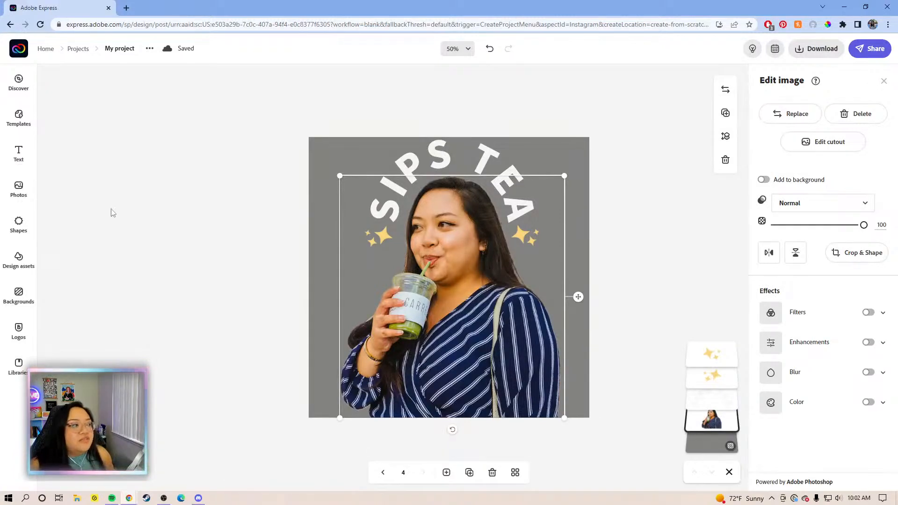
{"action": "left_click", "coordinate": [19, 224]}
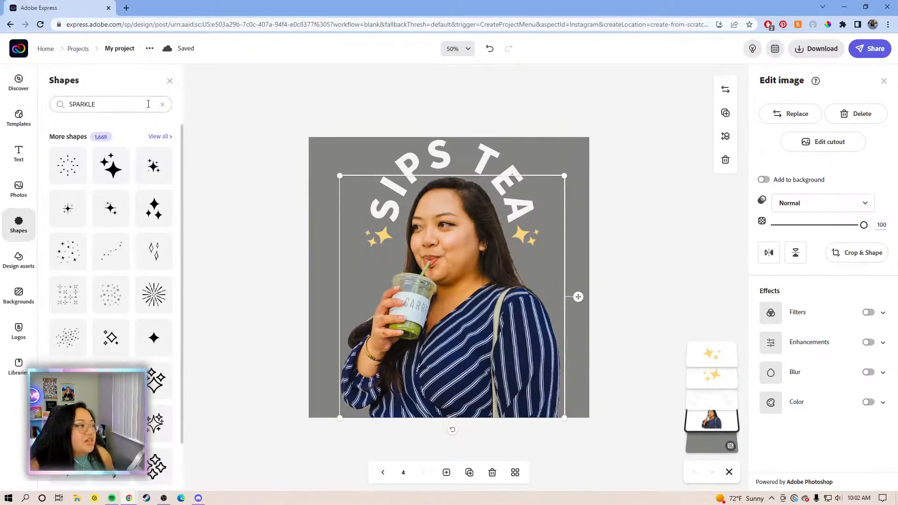
{"action": "left_click", "coordinate": [162, 104]}
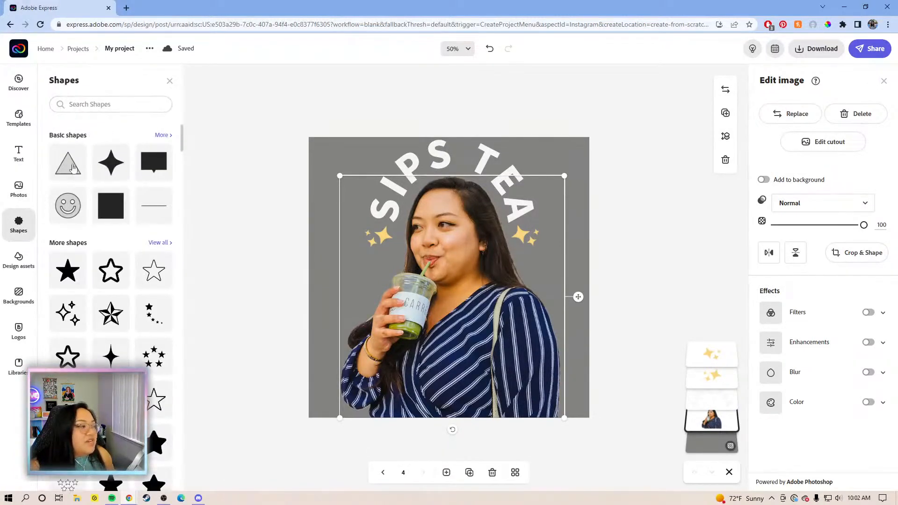
{"action": "left_click", "coordinate": [604, 246]}
- Duplicate the cutout photo twice and align the topmost copy exactly over the original
{"action": "left_click", "coordinate": [450, 303]}
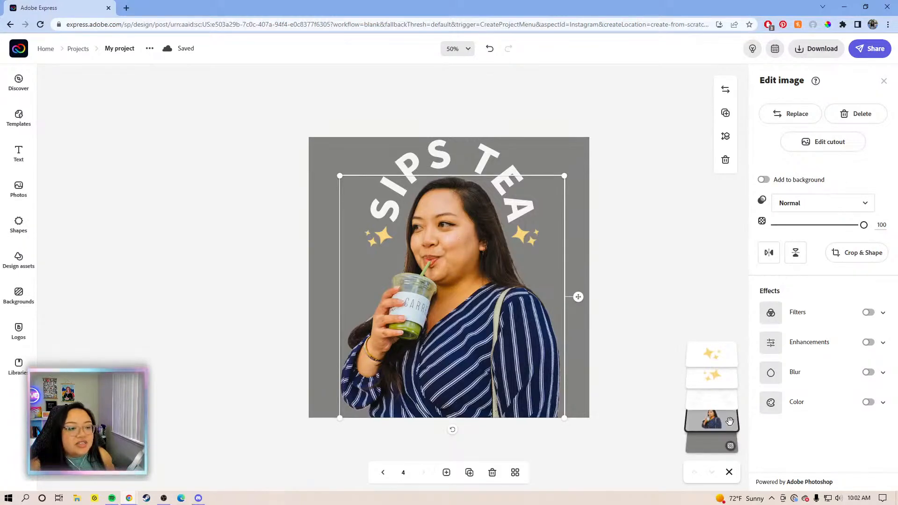
{"action": "left_click", "coordinate": [724, 119]}
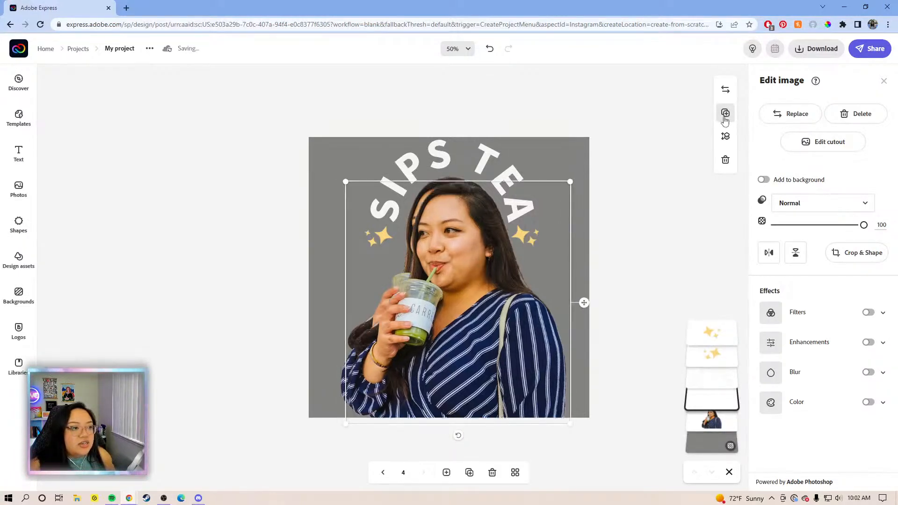
{"action": "left_click", "coordinate": [725, 119]}
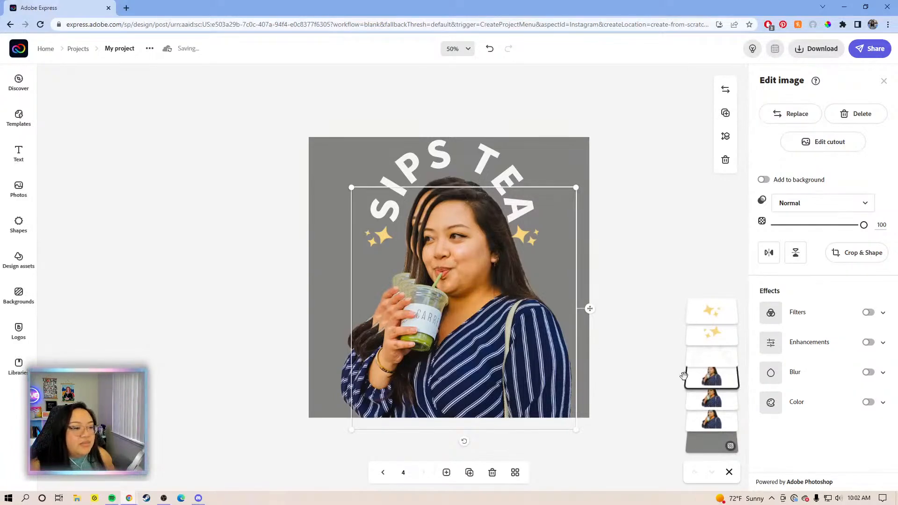
{"action": "left_click_drag", "start_coordinate": [474, 304], "coordinate": [476, 282]}
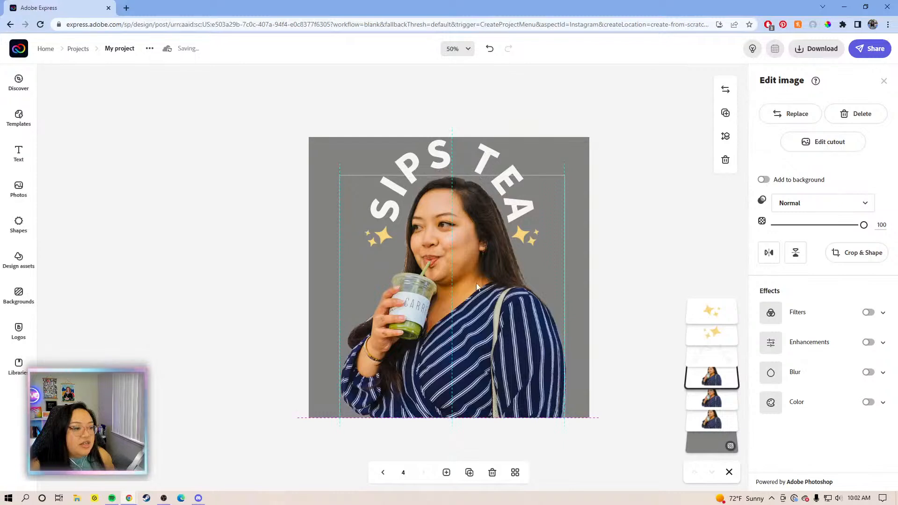
- Turn the middle photo copy into a solid white silhouette using a Duotone filter with both shadows and highlights set to white (#FFFFFF)
{"action": "left_click", "coordinate": [725, 404]}
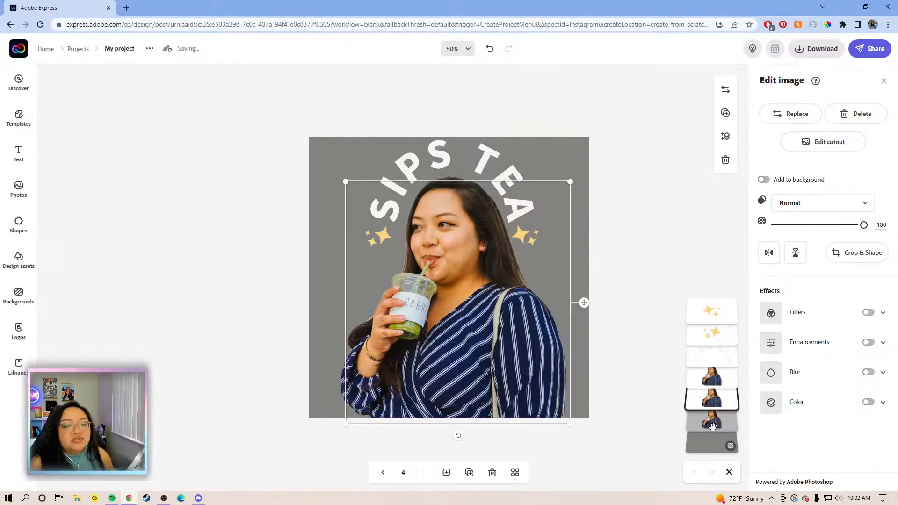
{"action": "left_click", "coordinate": [882, 313]}
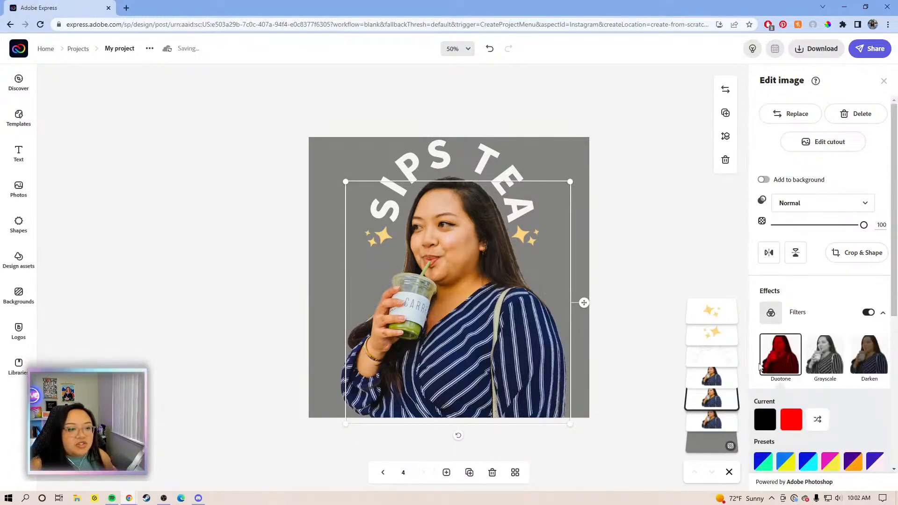
{"action": "scroll", "coordinate": [778, 371], "scroll_direction": "down", "scroll_amount": 2}
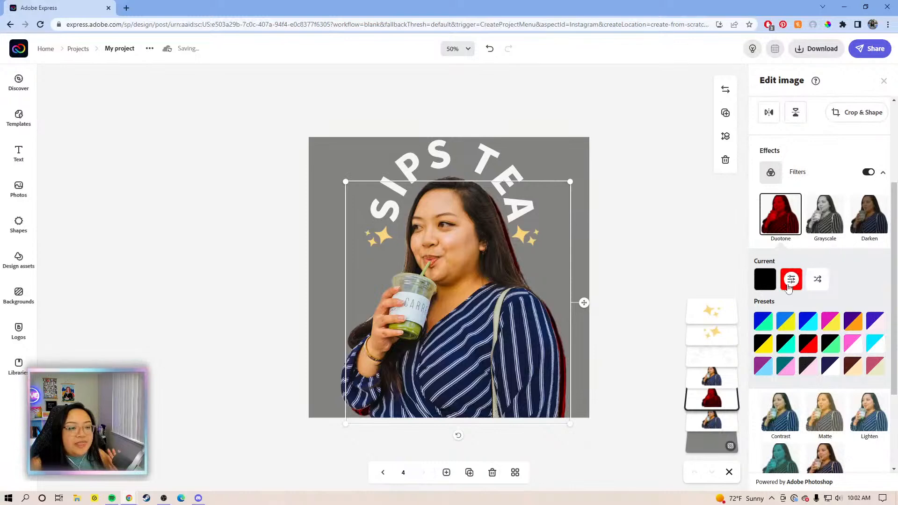
{"action": "left_click", "coordinate": [765, 280]}
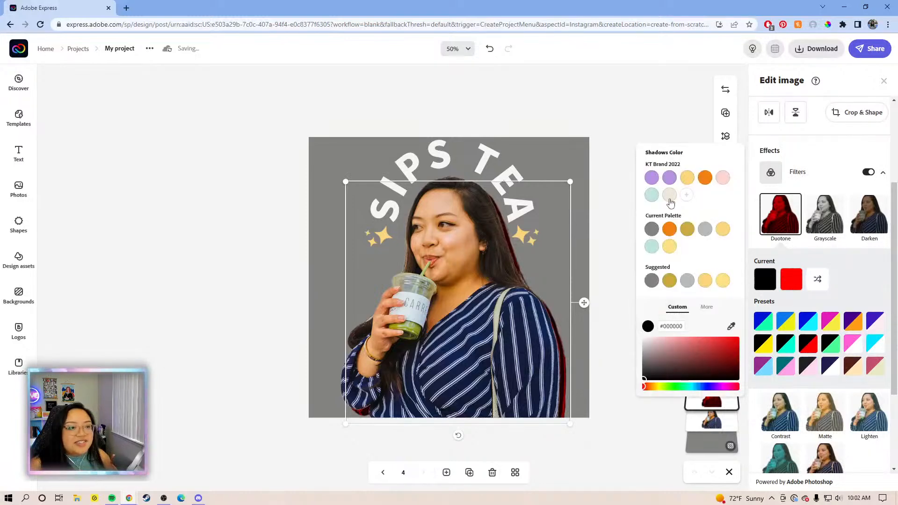
{"action": "left_click_drag", "start_coordinate": [648, 352], "coordinate": [643, 338]}
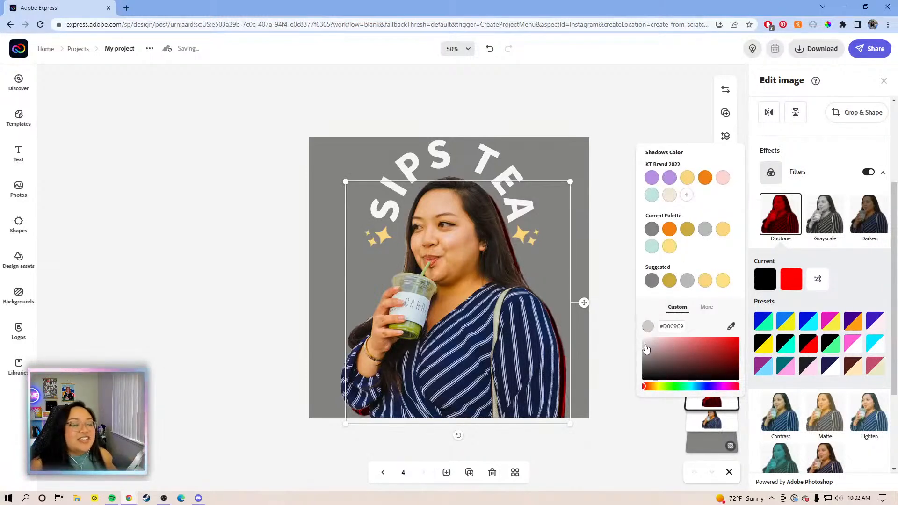
{"action": "left_click", "coordinate": [635, 315]}
{"action": "left_click", "coordinate": [791, 280]}
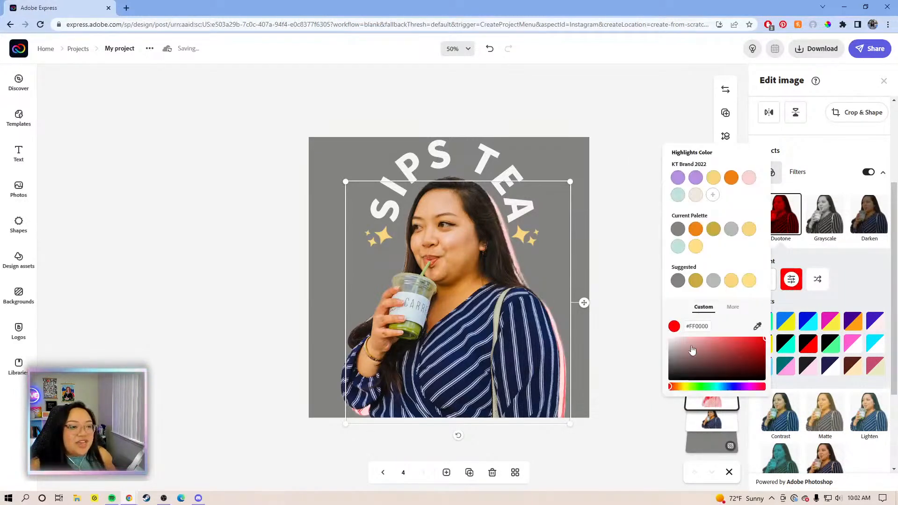
{"action": "left_click_drag", "start_coordinate": [678, 344], "coordinate": [644, 313]}
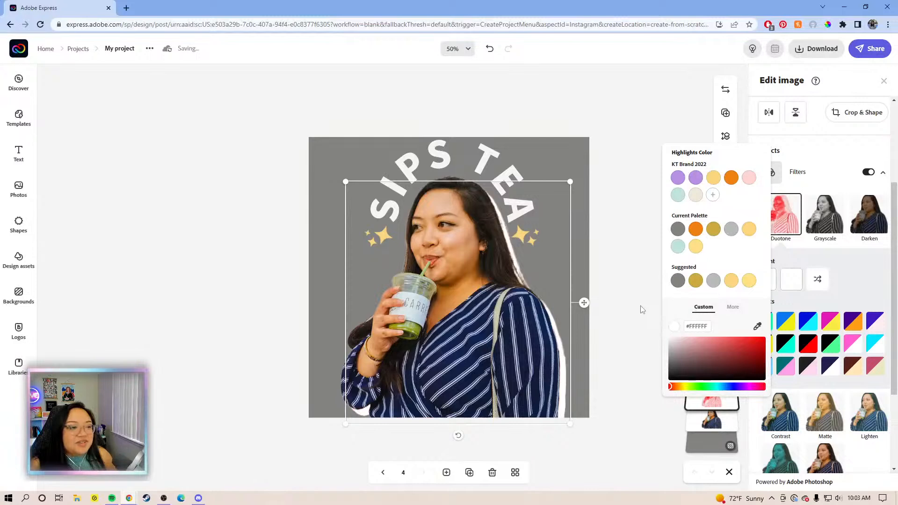
{"action": "left_click", "coordinate": [641, 310]}
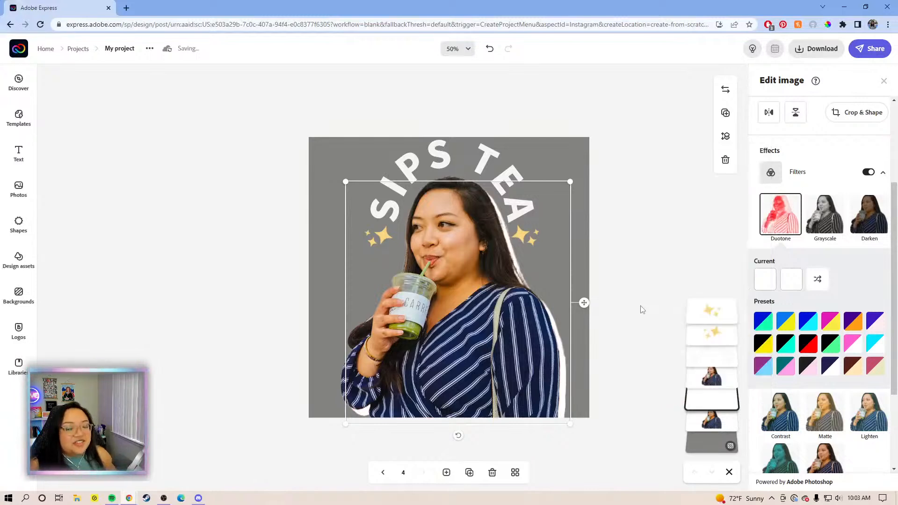
- Give the bottommost cutout photo a Duotone filter with white shadows and #FFFFFF highlights to make it a second white silhouette
{"action": "left_click", "coordinate": [717, 423]}
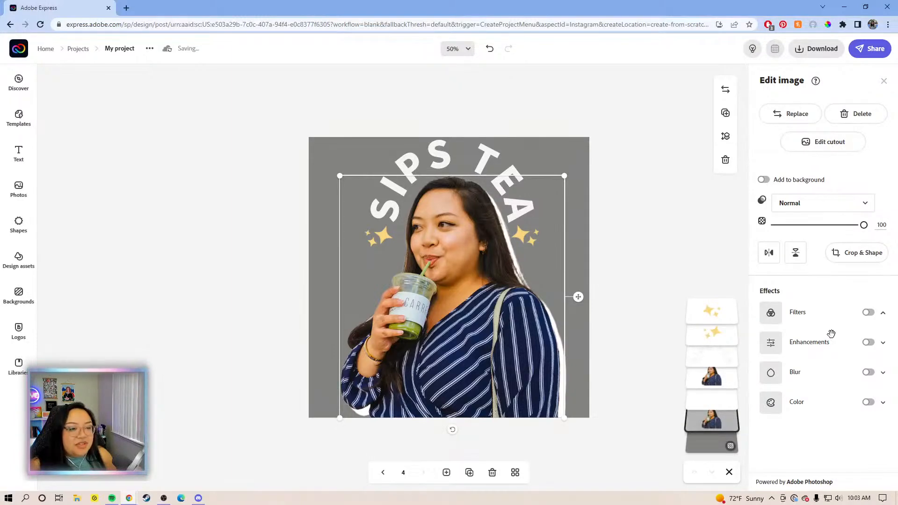
{"action": "left_click", "coordinate": [868, 313]}
{"action": "scroll", "coordinate": [767, 281], "scroll_direction": "down", "scroll_amount": 3}
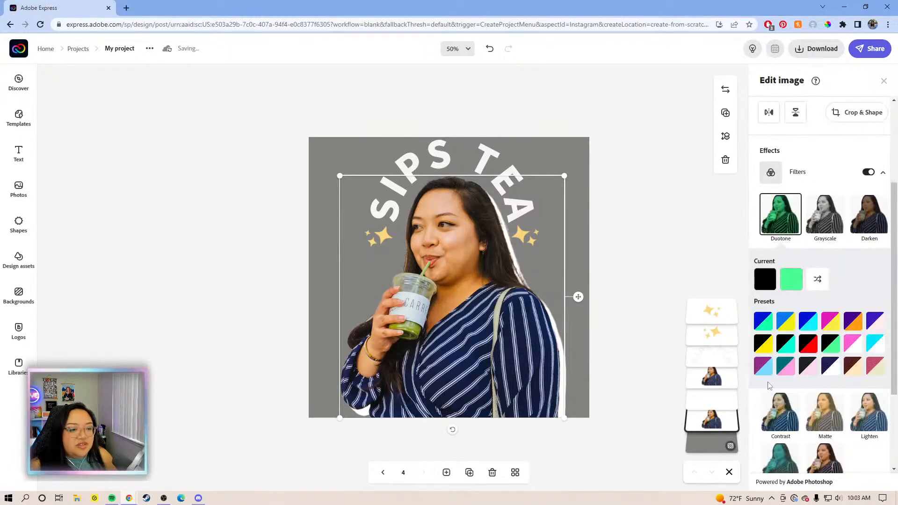
{"action": "left_click", "coordinate": [765, 276]}
{"action": "left_click_drag", "start_coordinate": [639, 346], "coordinate": [622, 322]}
{"action": "left_click", "coordinate": [622, 323]}
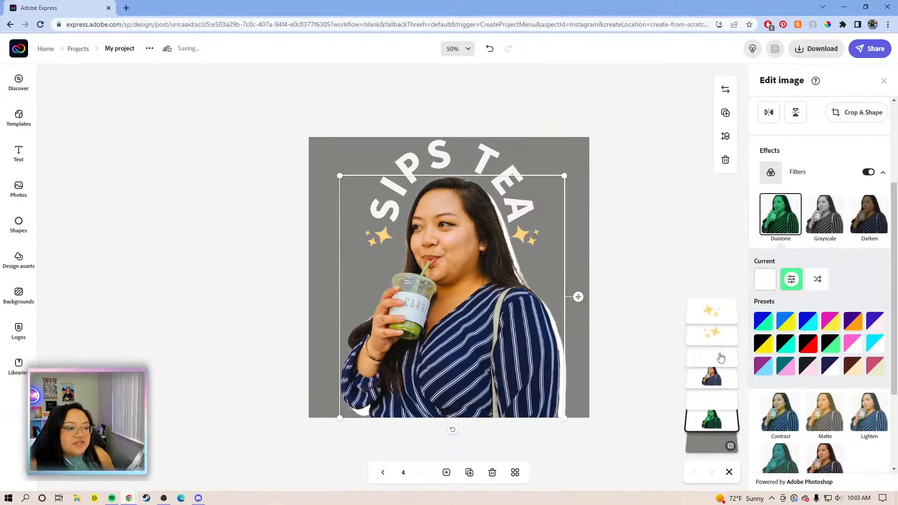
{"action": "left_click_drag", "start_coordinate": [682, 350], "coordinate": [651, 321]}
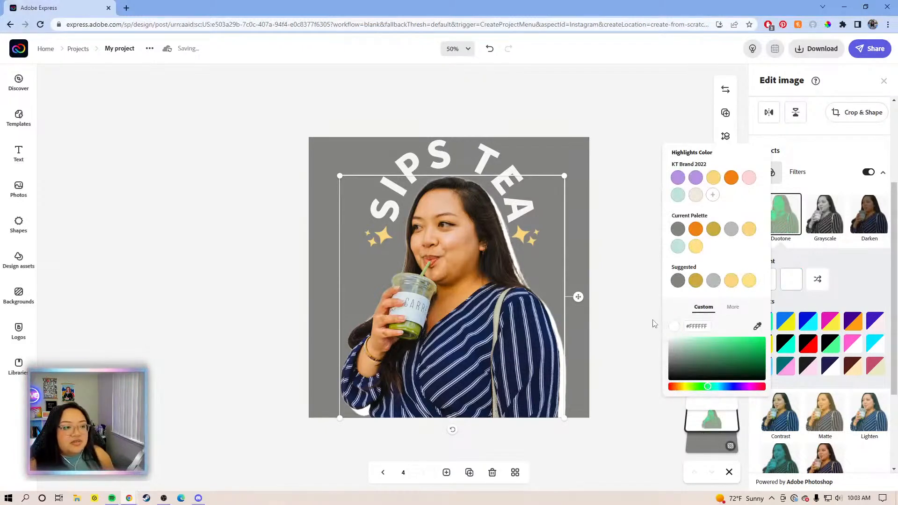
{"action": "left_click", "coordinate": [651, 321]}
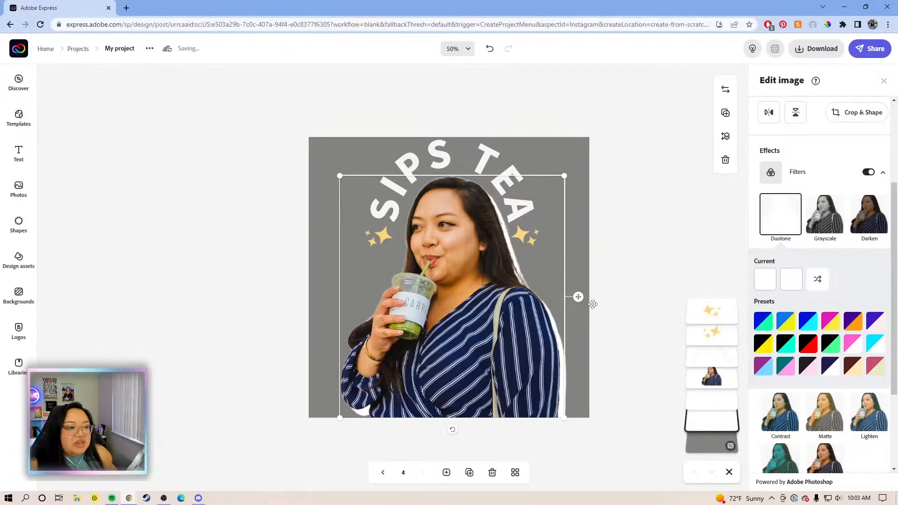
- Offset the white silhouette copies behind the woman's cutout in different directions to form a white outline around her
{"action": "left_click_drag", "start_coordinate": [580, 298], "coordinate": [583, 306]}
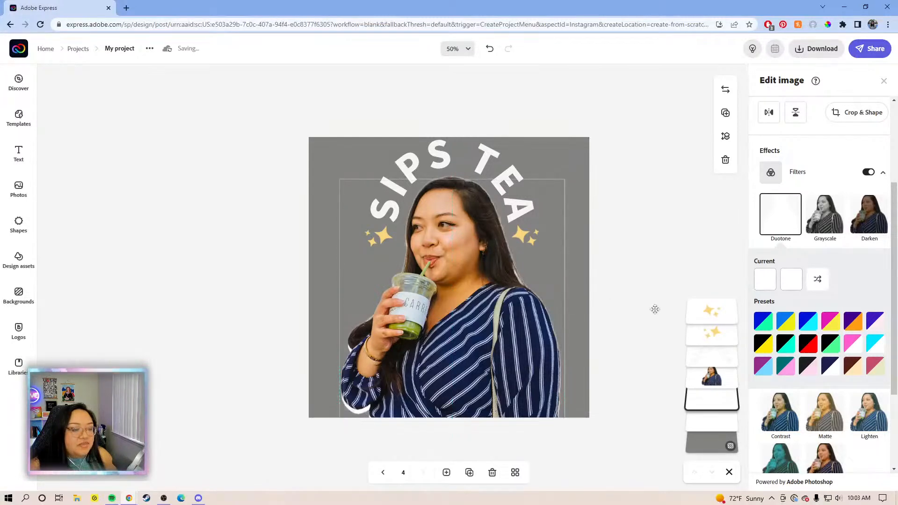
{"action": "left_click", "coordinate": [711, 423]}
{"action": "left_click", "coordinate": [714, 381]}
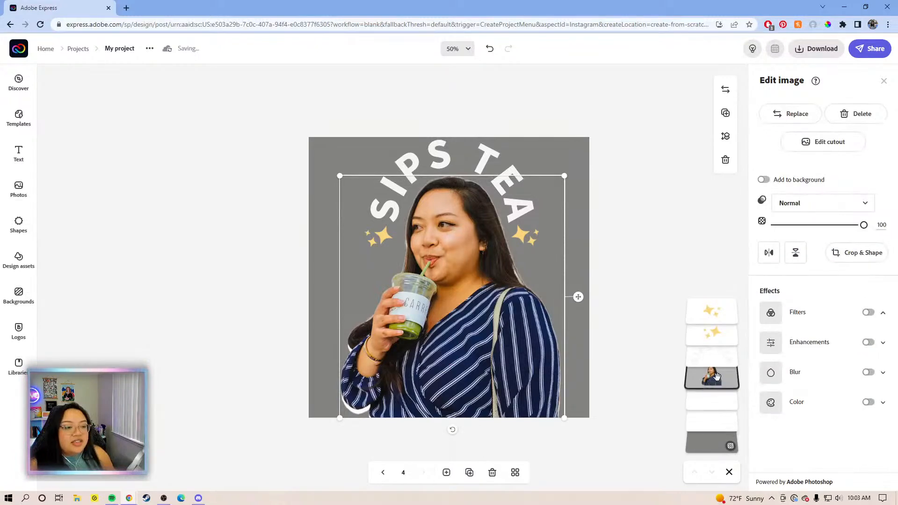
{"action": "left_click", "coordinate": [718, 416]}
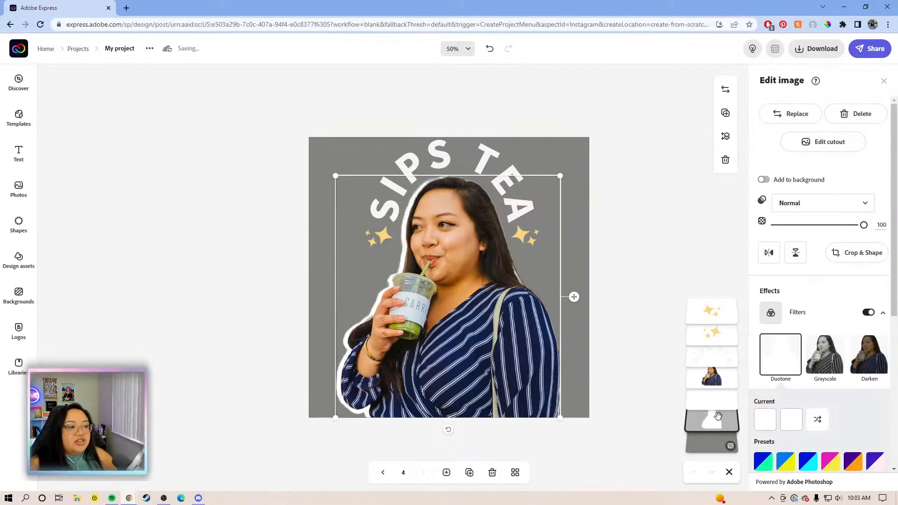
{"action": "left_click_drag", "start_coordinate": [718, 416], "coordinate": [715, 408]}
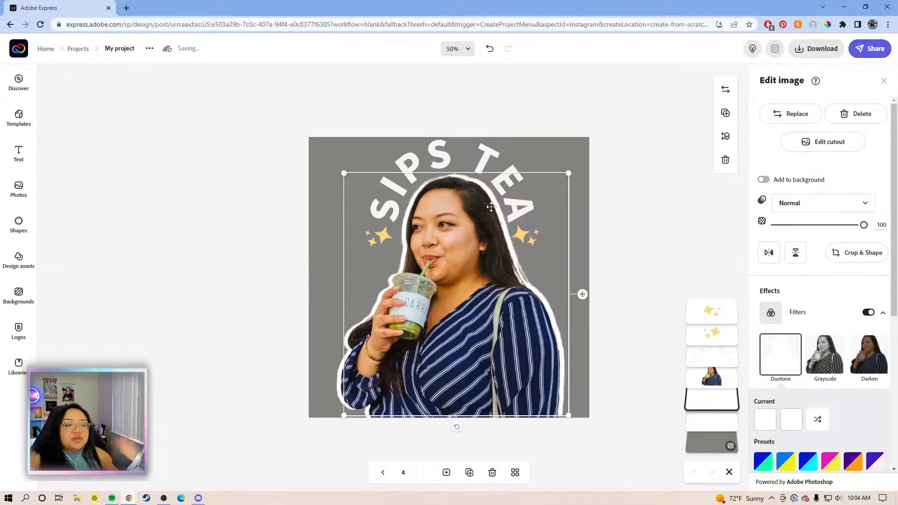
{"action": "left_click", "coordinate": [716, 424]}
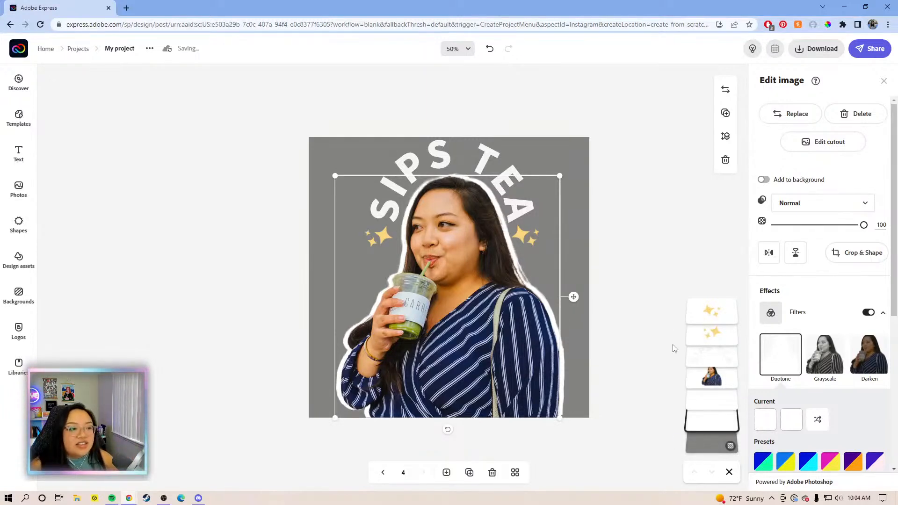
{"action": "left_click", "coordinate": [619, 191]}
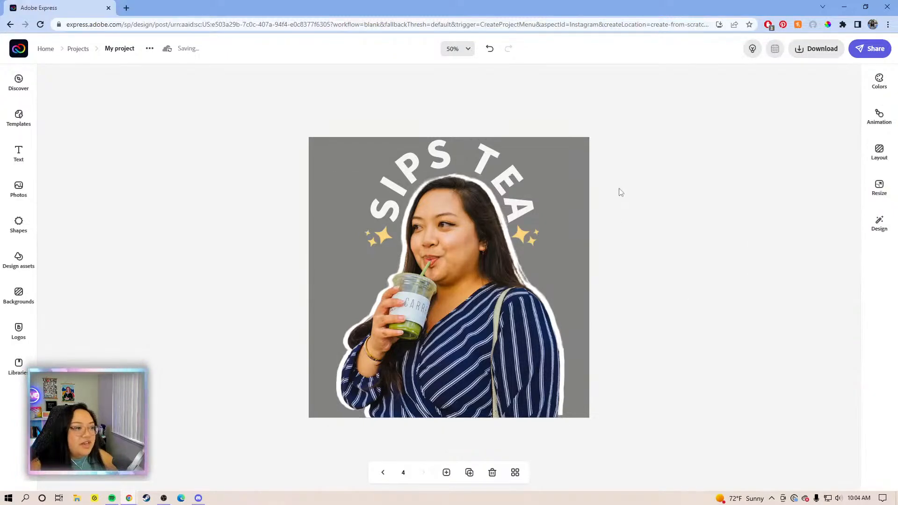
- Nudge the curved SIPS TEA text slightly to the right above the woman's head
{"action": "left_click", "coordinate": [502, 176]}
{"action": "left_click", "coordinate": [635, 211]}
{"action": "left_click", "coordinate": [484, 163]}
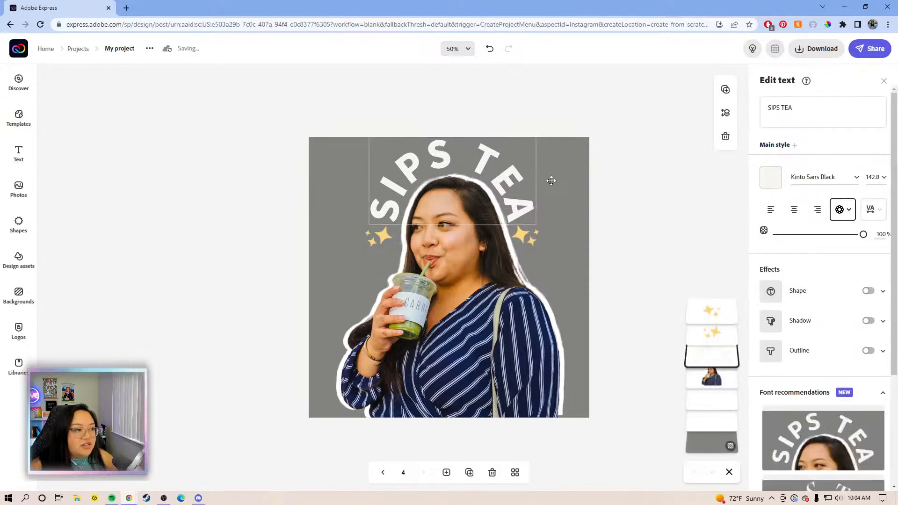
{"action": "left_click", "coordinate": [550, 180]}
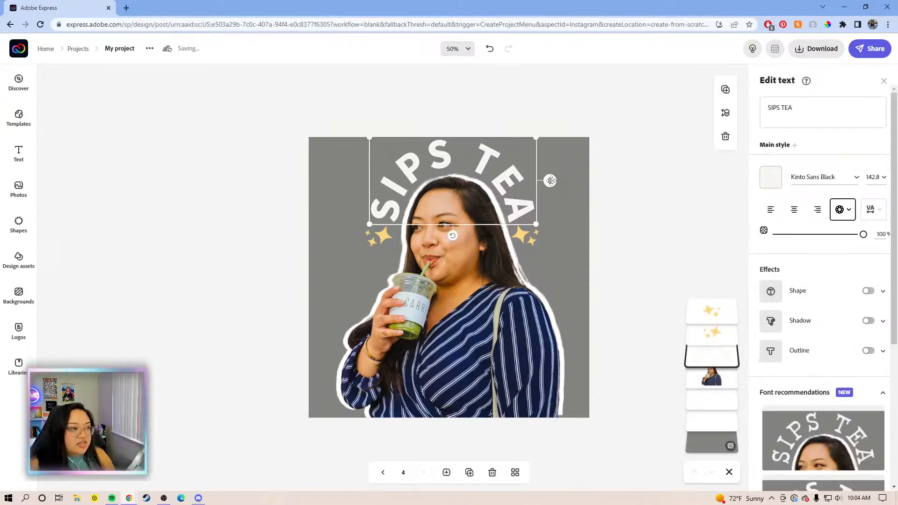
- Nudge the two gold sparkle clusters so they sit evenly beneath both ends of the SIPS TEA text
{"action": "left_click", "coordinate": [523, 235]}
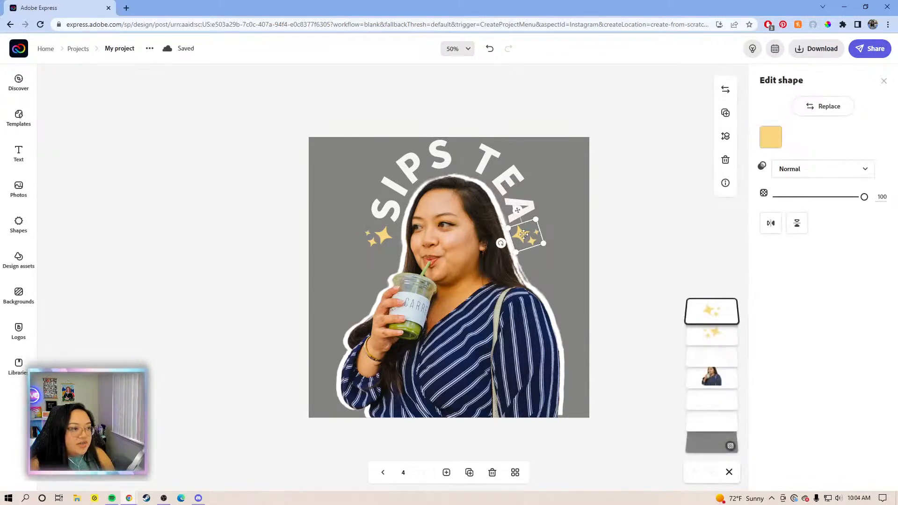
{"action": "left_click", "coordinate": [384, 235]}
{"action": "key", "text": "Right"}
{"action": "key", "text": "Right"}
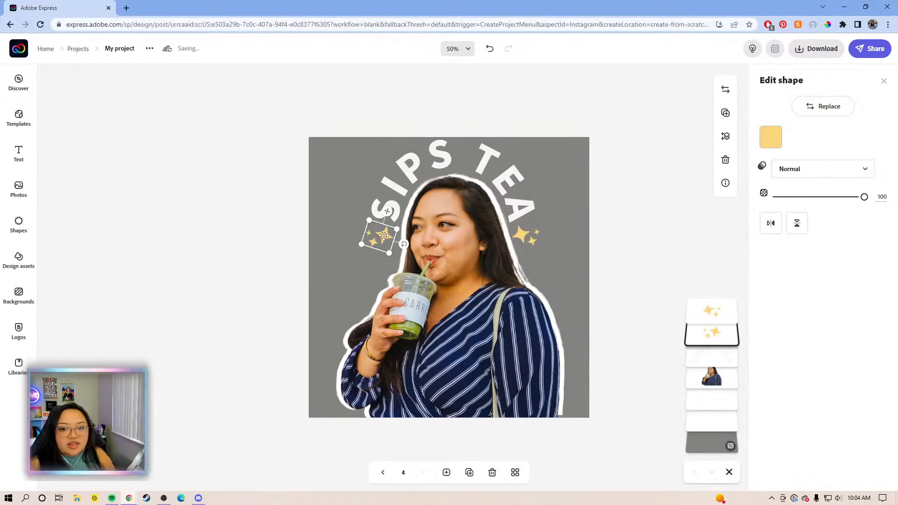
{"action": "key", "text": "Down"}
{"action": "key", "text": "Up"}
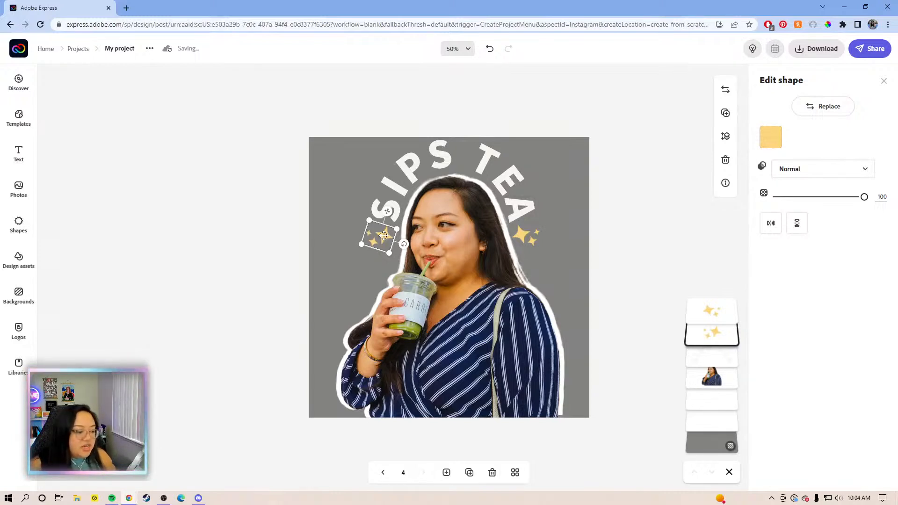
{"action": "left_click", "coordinate": [668, 218]}
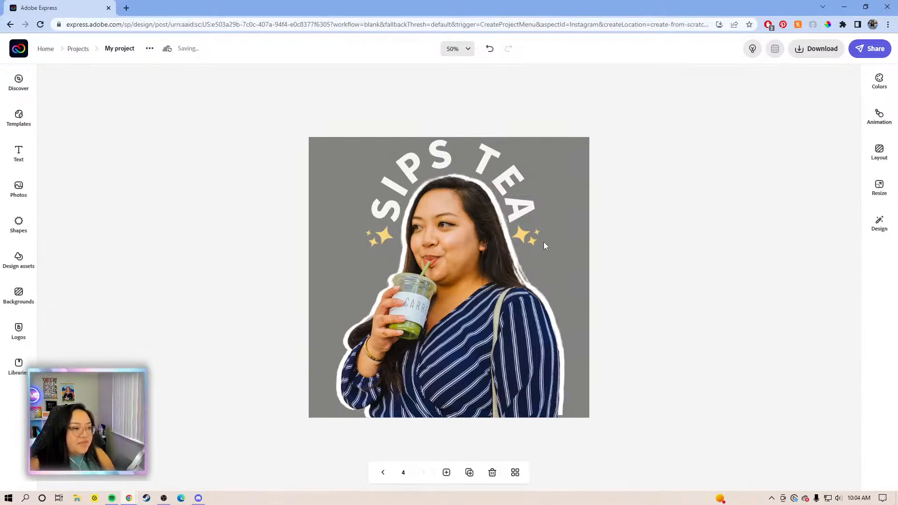
{"action": "left_click", "coordinate": [526, 234]}
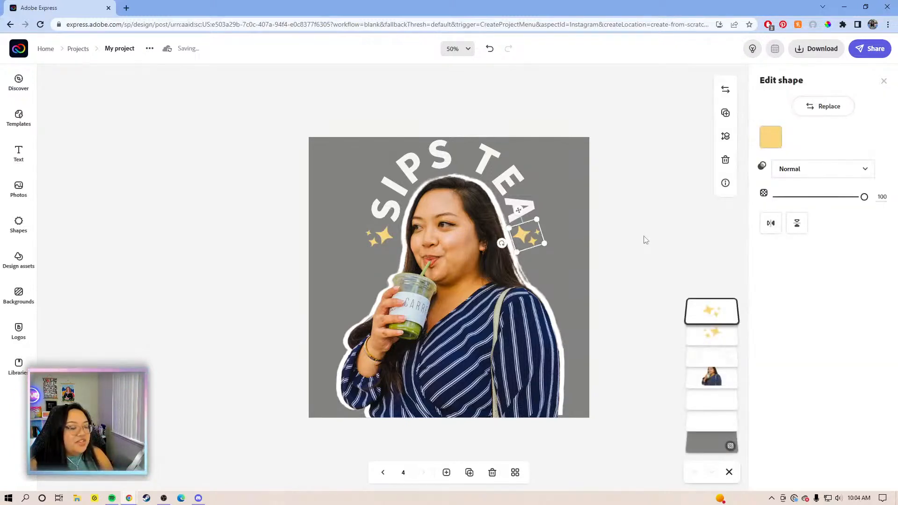
{"action": "left_click", "coordinate": [379, 235]}
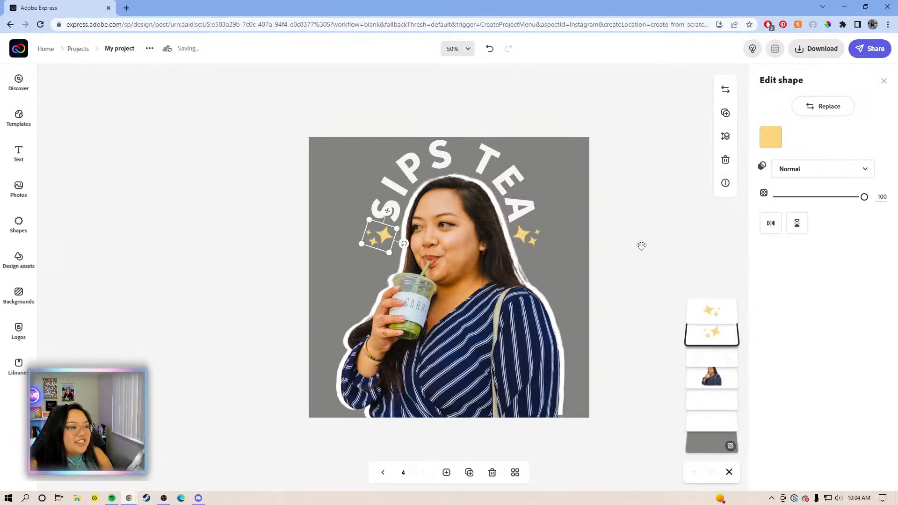
{"action": "left_click", "coordinate": [512, 244]}
{"action": "left_click", "coordinate": [637, 220]}
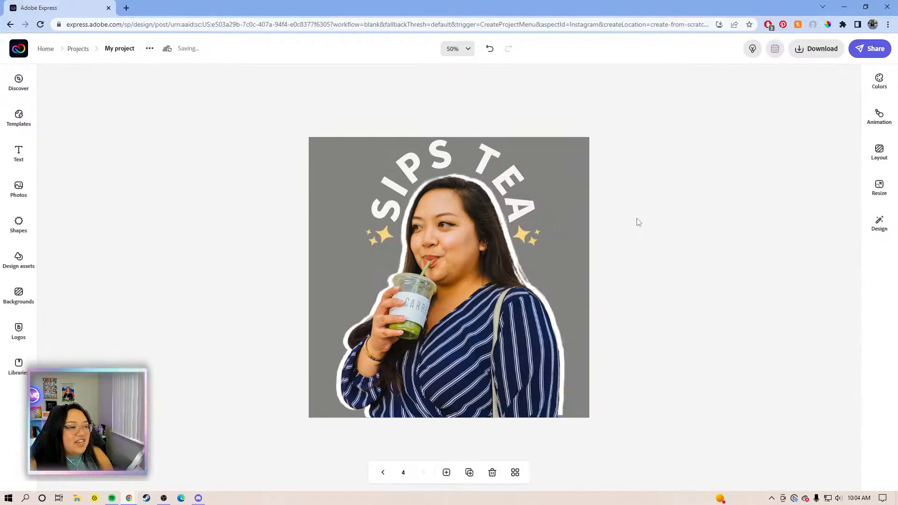
{"action": "left_click", "coordinate": [524, 233]}
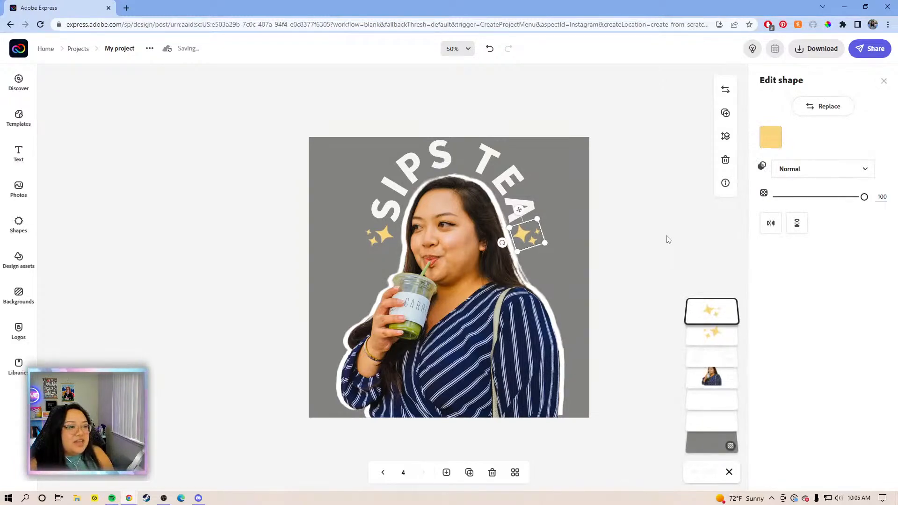
{"action": "left_click", "coordinate": [382, 237]}
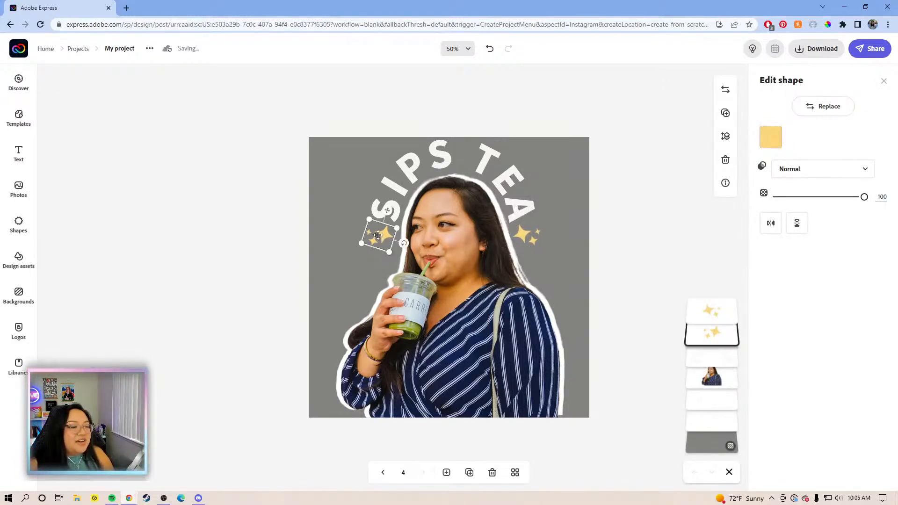
{"action": "left_click", "coordinate": [681, 236]}
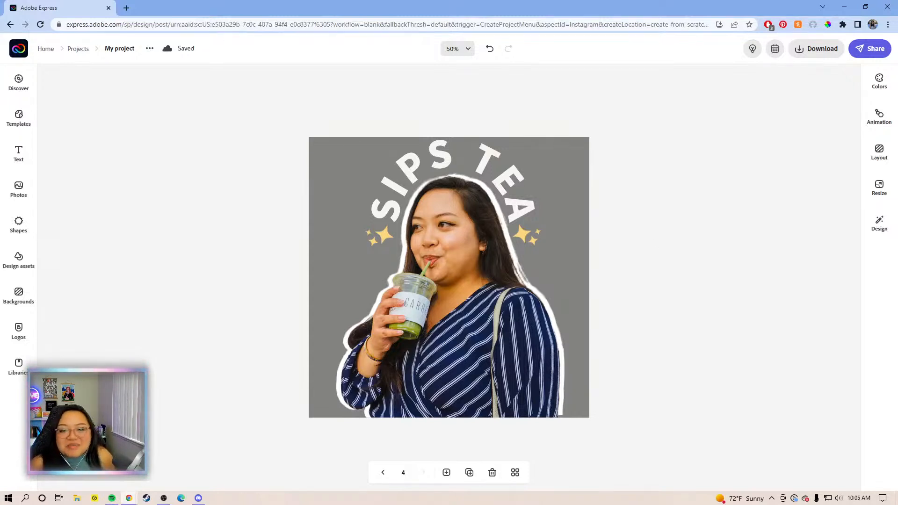
- Duplicate the SIPS TEA page and delete everything from the copy except the gray background
{"action": "left_click", "coordinate": [515, 473]}
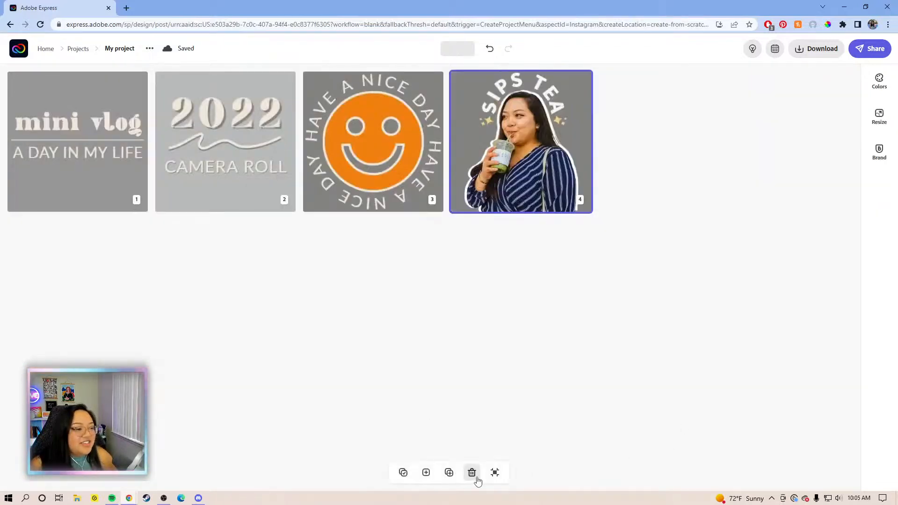
{"action": "left_click", "coordinate": [496, 474]}
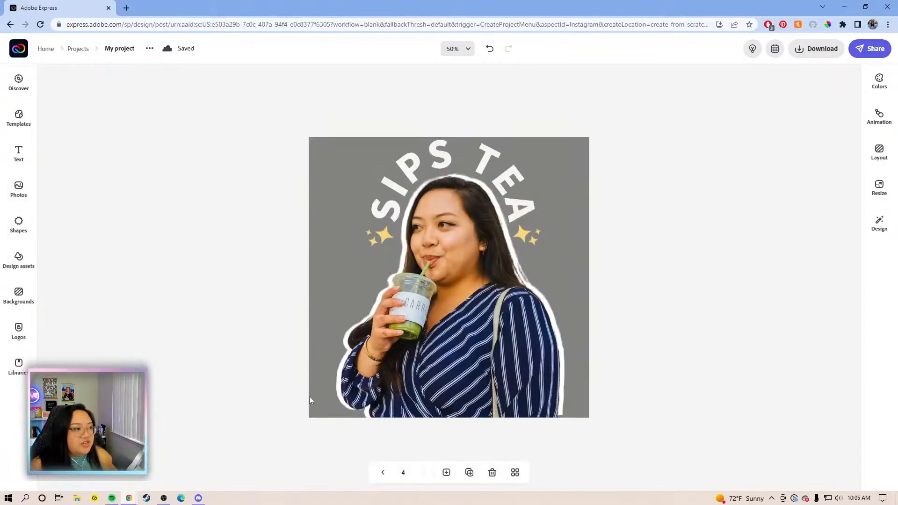
{"action": "left_click", "coordinate": [468, 472]}
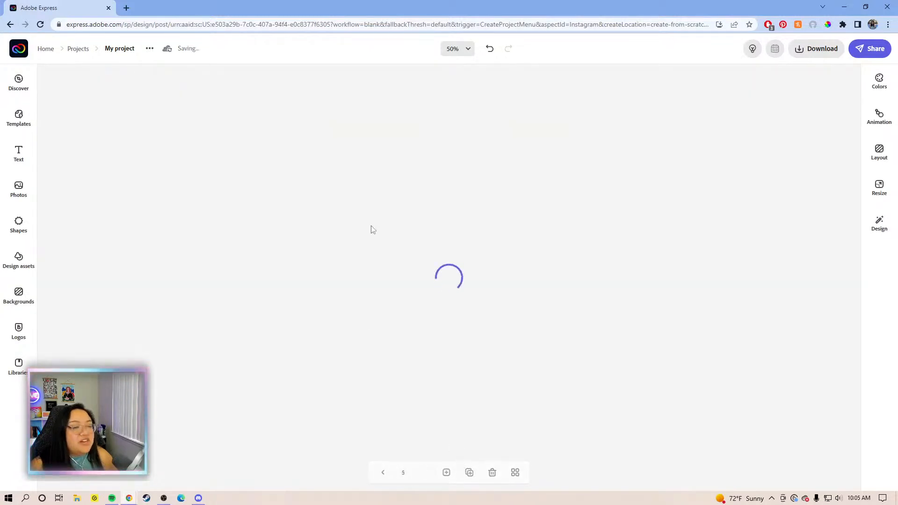
{"action": "left_click_drag", "start_coordinate": [671, 417], "coordinate": [251, 117]}
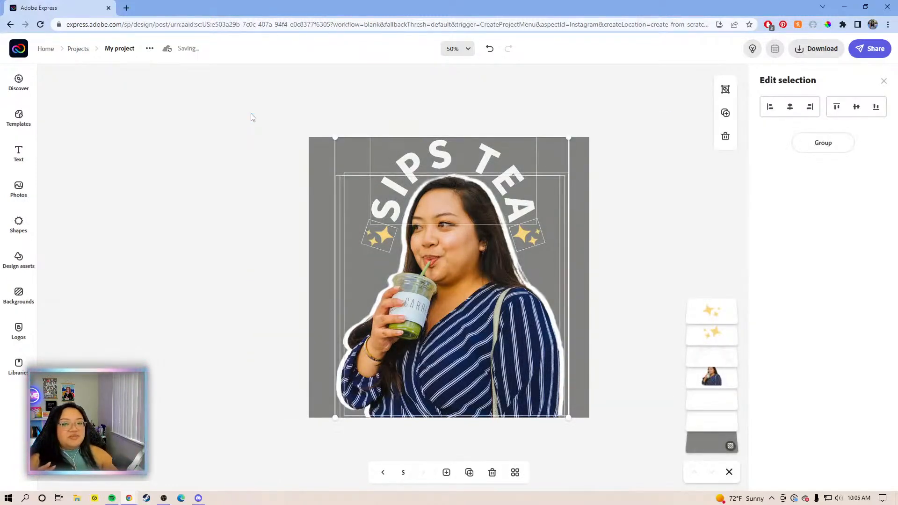
{"action": "key", "text": "Delete"}
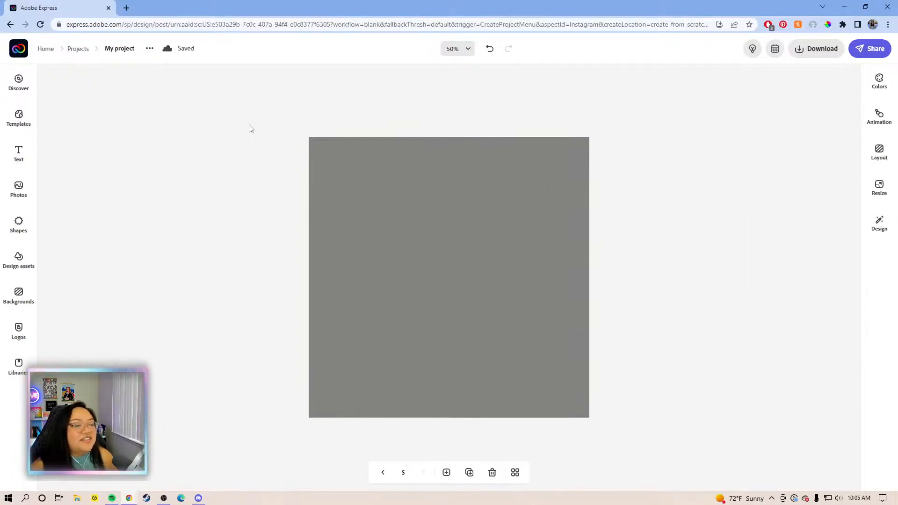
- Browse the full Logos category of text templates for a design that suits a new sticker
{"action": "left_click", "coordinate": [19, 153]}
{"action": "scroll", "coordinate": [115, 236], "scroll_direction": "down", "scroll_amount": 4}
{"action": "scroll", "coordinate": [115, 236], "scroll_direction": "up", "scroll_amount": 4}
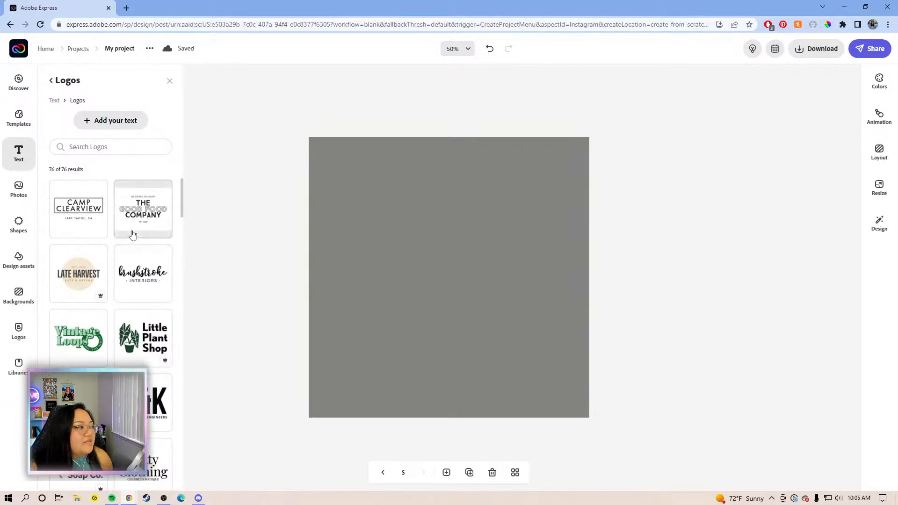
{"action": "scroll", "coordinate": [136, 249], "scroll_direction": "down", "scroll_amount": 14}
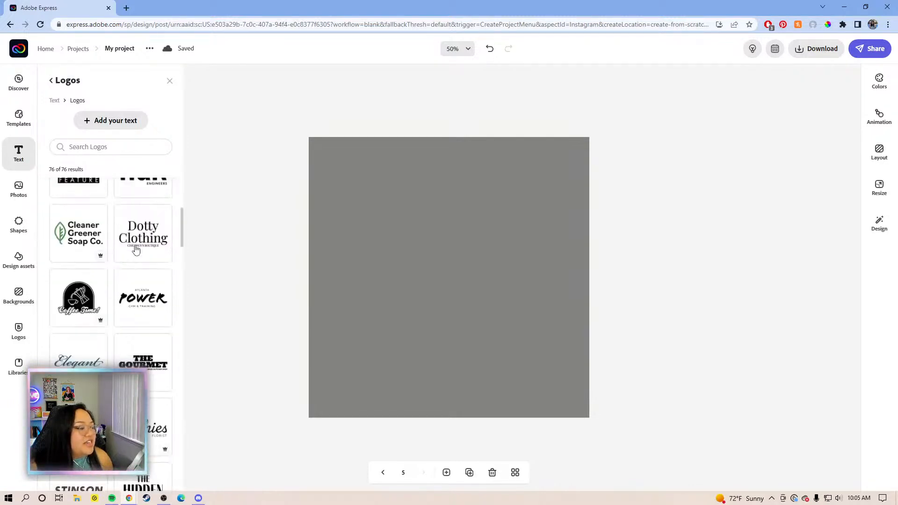
{"action": "scroll", "coordinate": [136, 249], "scroll_direction": "up", "scroll_amount": 10}
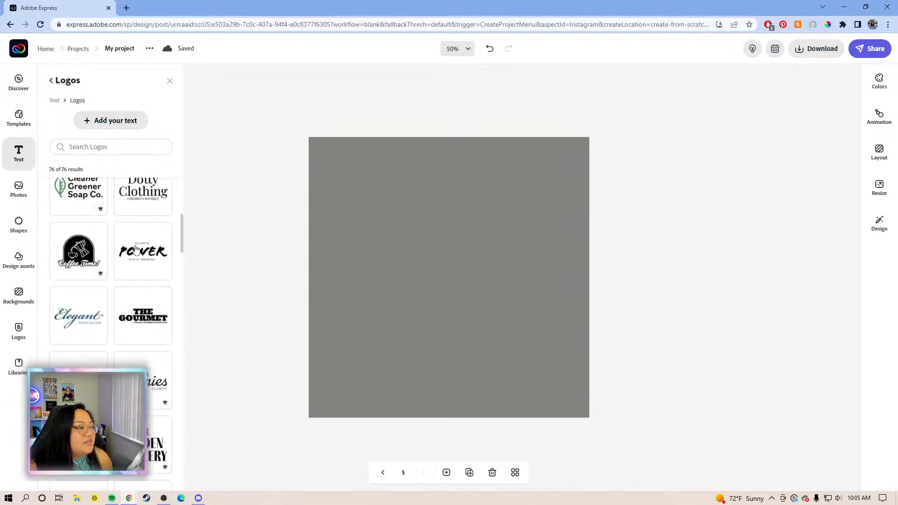
{"action": "scroll", "coordinate": [136, 249], "scroll_direction": "up", "scroll_amount": 3}
{"action": "scroll", "coordinate": [131, 235], "scroll_direction": "down", "scroll_amount": 10}
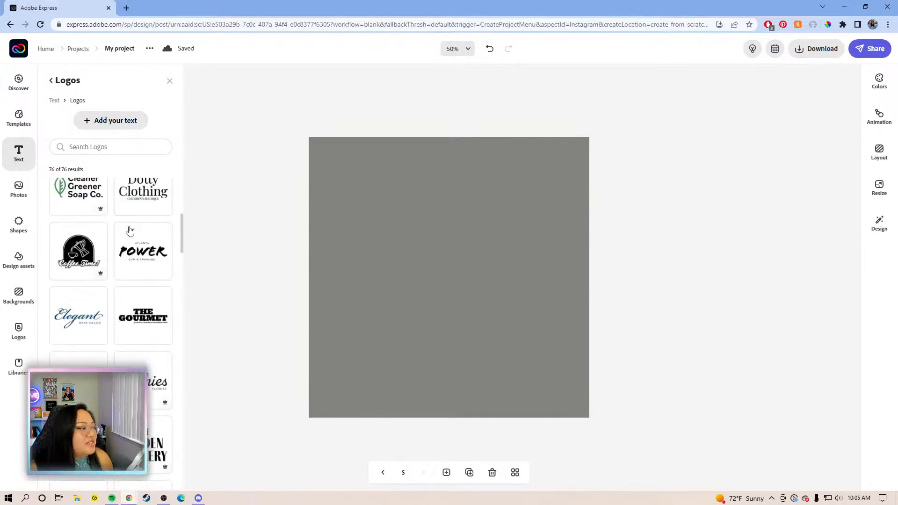
{"action": "scroll", "coordinate": [130, 231], "scroll_direction": "down", "scroll_amount": 12}
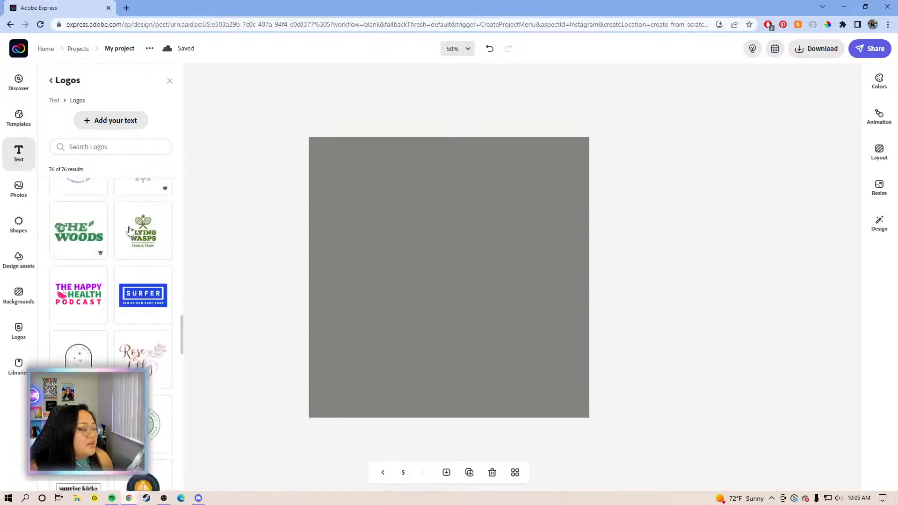
{"action": "scroll", "coordinate": [130, 231], "scroll_direction": "down", "scroll_amount": 12}
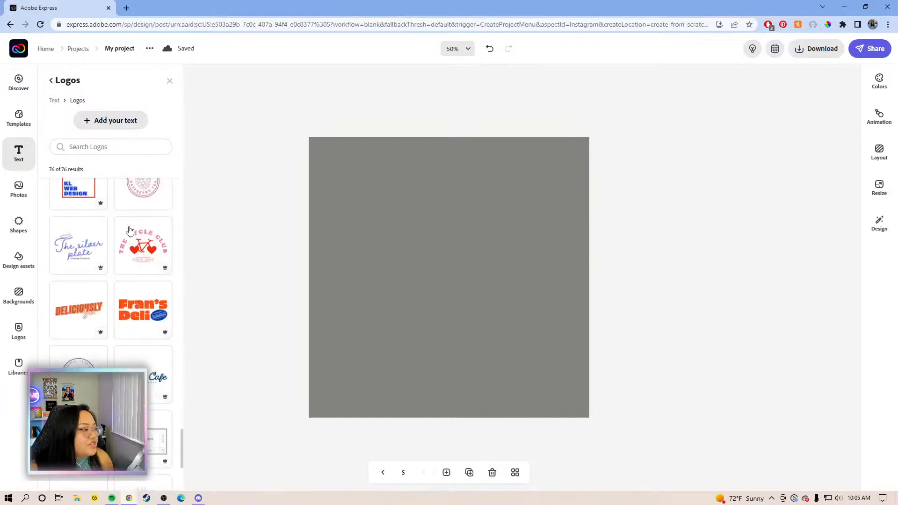
- Browse the Phrases category of text templates and add the pink and purple Tea Time design to the page
{"action": "left_click", "coordinate": [54, 100]}
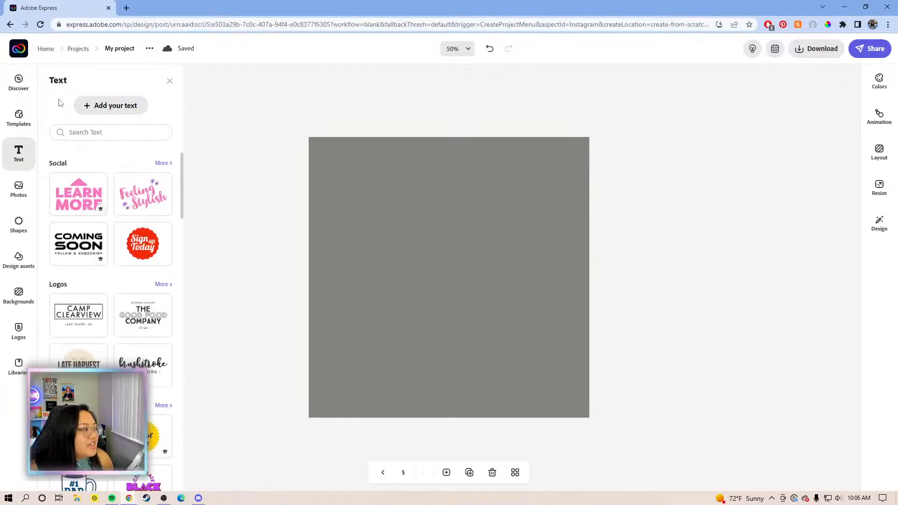
{"action": "scroll", "coordinate": [117, 245], "scroll_direction": "down", "scroll_amount": 9}
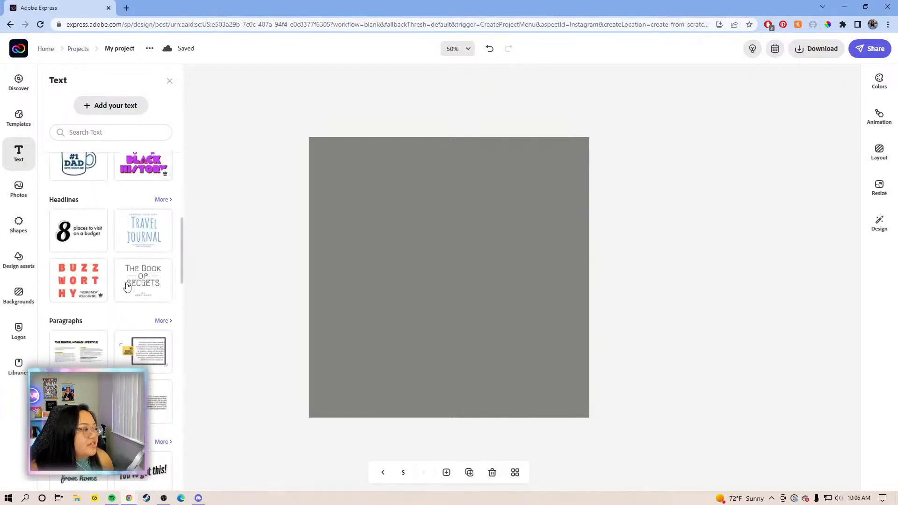
{"action": "scroll", "coordinate": [129, 277], "scroll_direction": "down", "scroll_amount": 3}
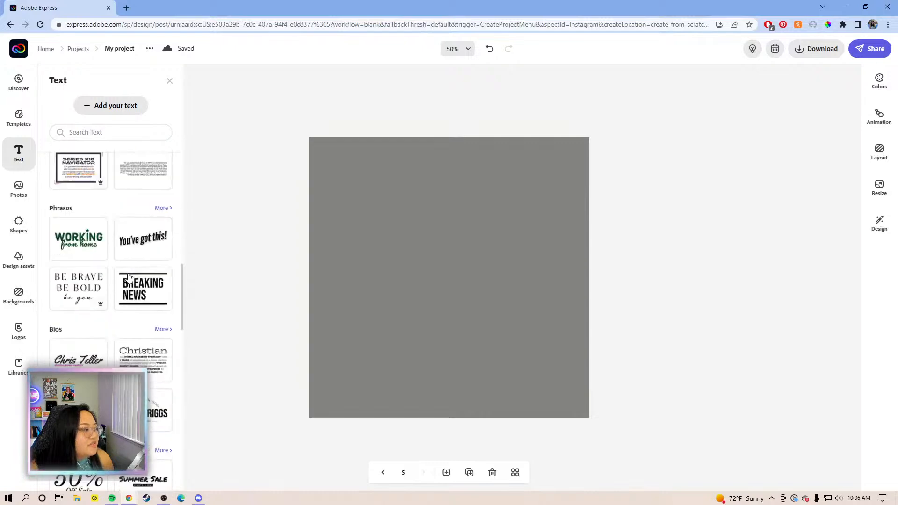
{"action": "left_click", "coordinate": [159, 208]}
{"action": "scroll", "coordinate": [138, 226], "scroll_direction": "down", "scroll_amount": 5}
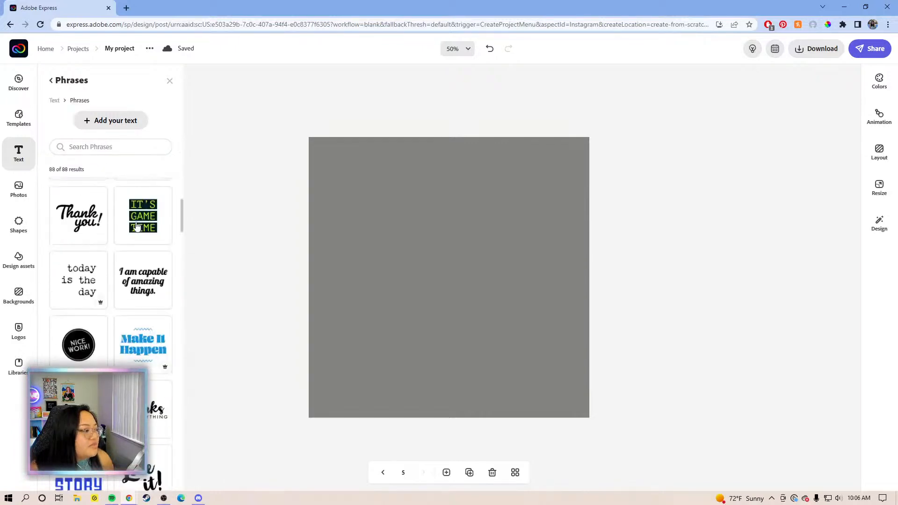
{"action": "scroll", "coordinate": [136, 226], "scroll_direction": "down", "scroll_amount": 5}
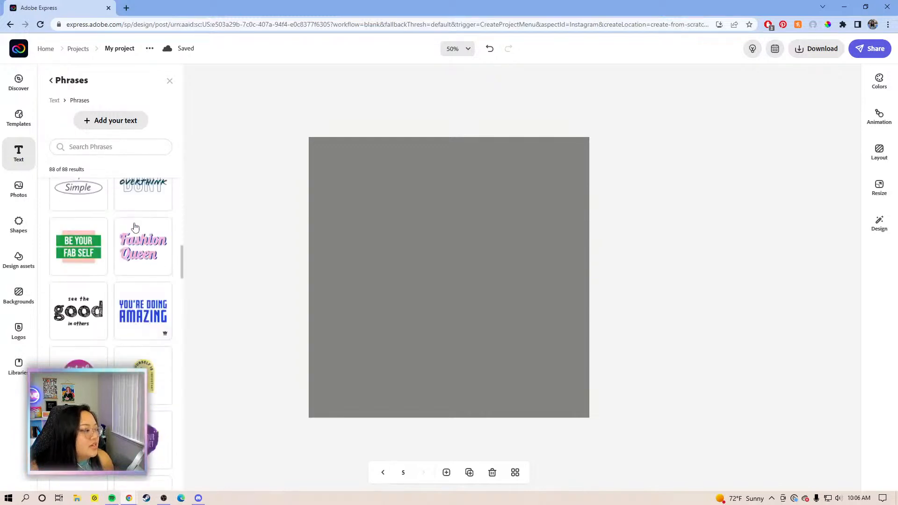
{"action": "scroll", "coordinate": [117, 280], "scroll_direction": "down", "scroll_amount": 10}
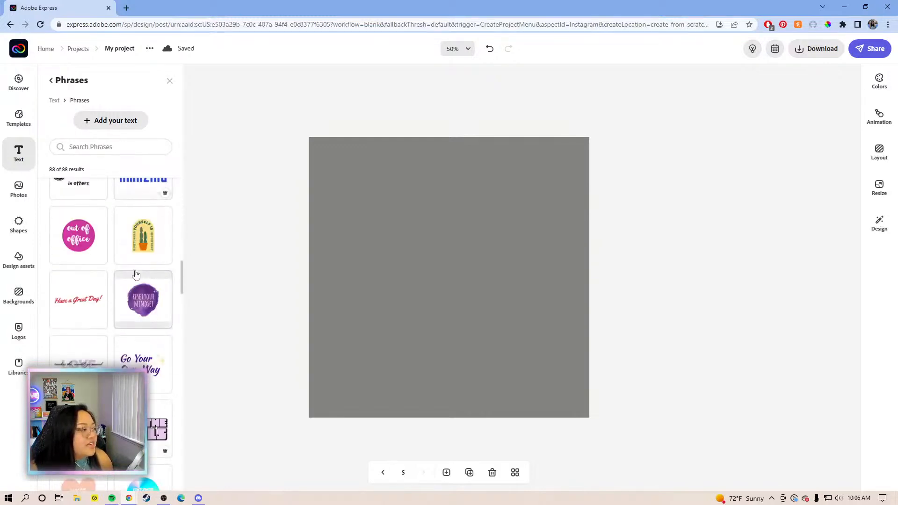
{"action": "scroll", "coordinate": [114, 305], "scroll_direction": "down", "scroll_amount": 7}
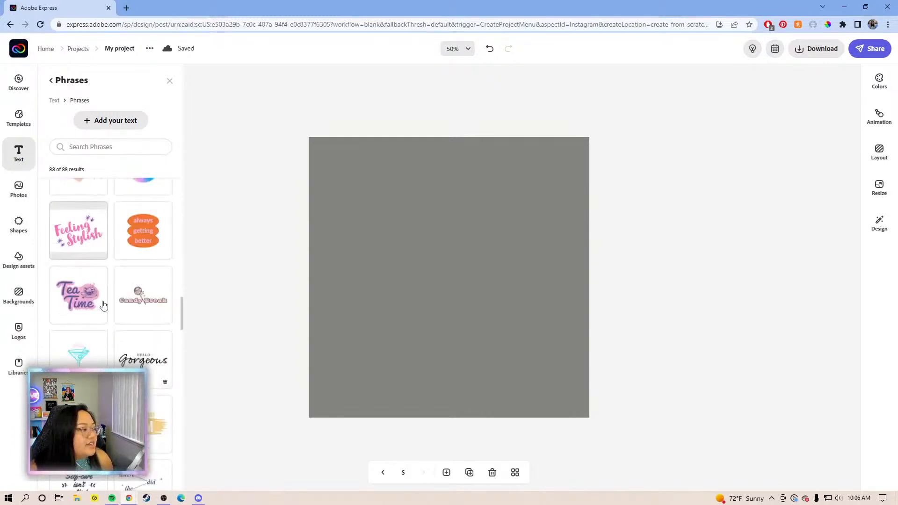
{"action": "scroll", "coordinate": [116, 328], "scroll_direction": "up", "scroll_amount": 3}
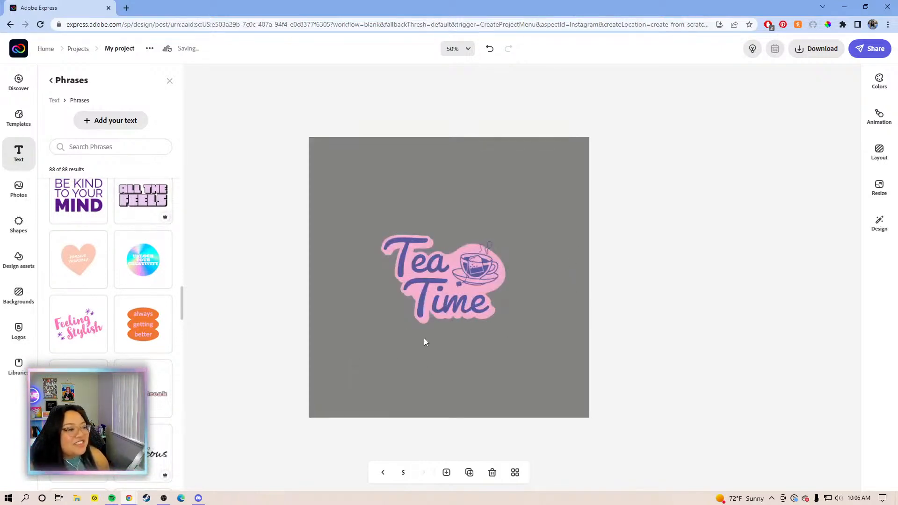
- Enlarge the whole Tea Time design to fill most of the gray background and center it on the page
{"action": "left_click_drag", "start_coordinate": [627, 337], "coordinate": [270, 199]}
{"action": "left_click_drag", "start_coordinate": [513, 331], "coordinate": [580, 396]}
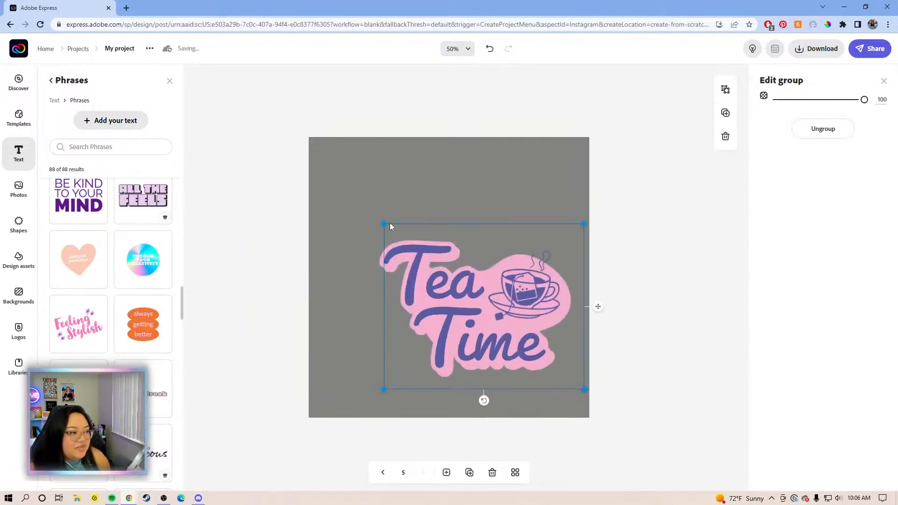
{"action": "left_click_drag", "start_coordinate": [385, 223], "coordinate": [353, 197]}
{"action": "left_click_drag", "start_coordinate": [494, 308], "coordinate": [484, 294]}
{"action": "left_click", "coordinate": [687, 267]}
- Ungroup the Tea Time design until the teacup, the pink backing and the words Tea and Time are separate
{"action": "left_click", "coordinate": [403, 247]}
{"action": "left_click", "coordinate": [823, 132]}
{"action": "left_click", "coordinate": [648, 252]}
{"action": "left_click", "coordinate": [436, 306]}
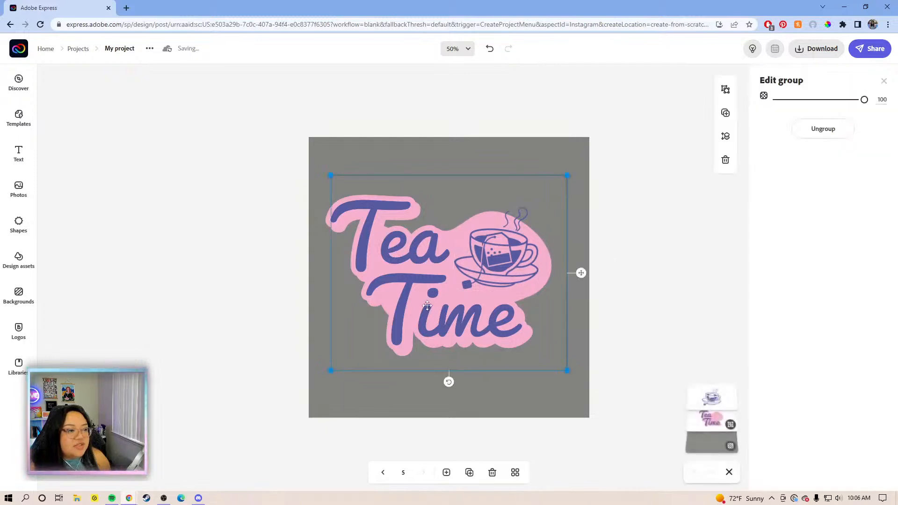
{"action": "left_click", "coordinate": [823, 131]}
{"action": "left_click", "coordinate": [676, 240]}
{"action": "left_click", "coordinate": [392, 249]}
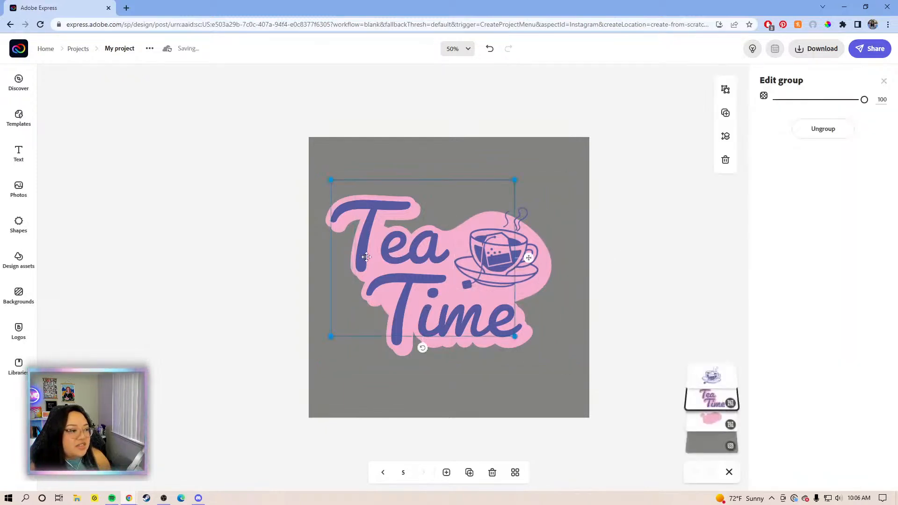
{"action": "left_click", "coordinate": [826, 134]}
{"action": "left_click", "coordinate": [645, 261]}
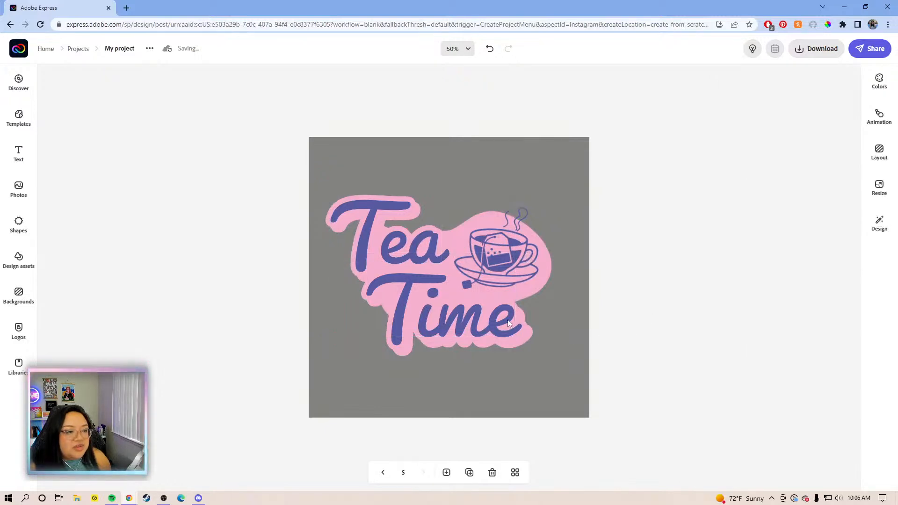
- Ungroup the pink backing behind the words into its individual shapes
{"action": "left_click", "coordinate": [484, 321]}
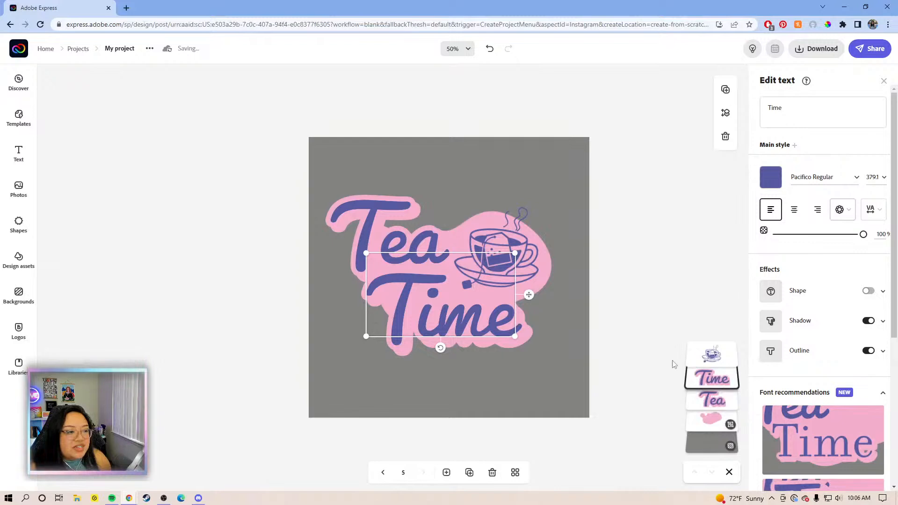
{"action": "left_click", "coordinate": [582, 286]}
{"action": "left_click", "coordinate": [548, 276]}
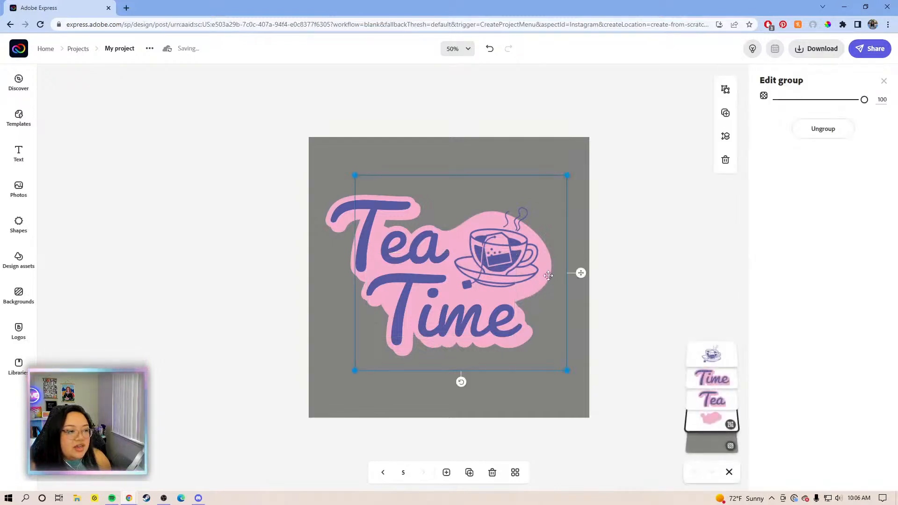
{"action": "left_click", "coordinate": [819, 132]}
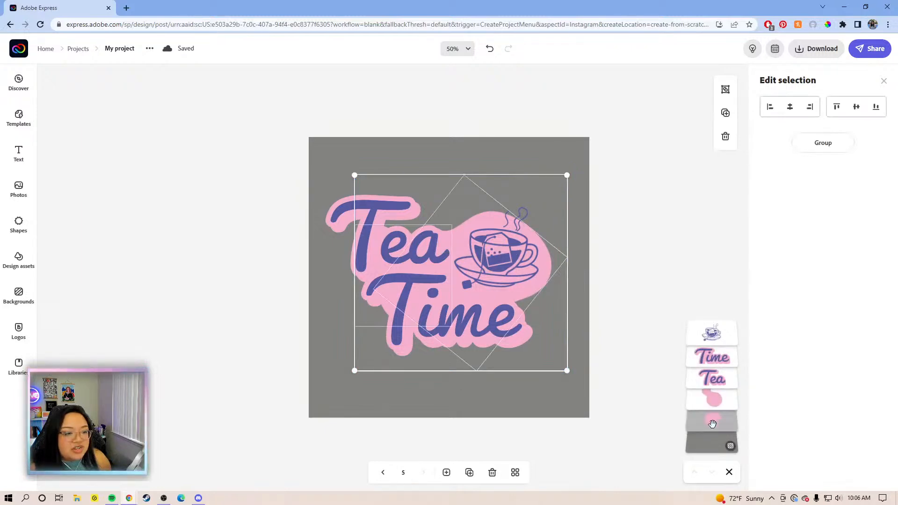
{"action": "left_click", "coordinate": [629, 273]}
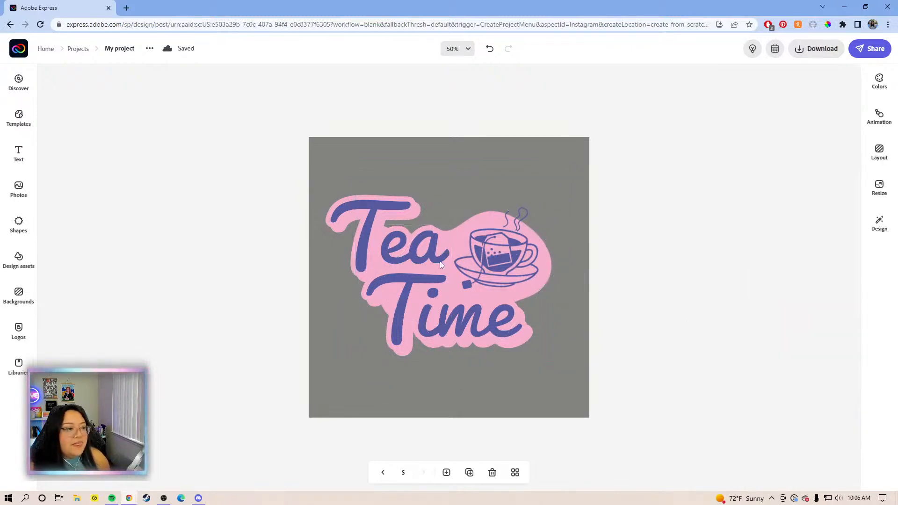
- Replace the word Tea with Summer
{"action": "left_click", "coordinate": [391, 240]}
{"action": "left_click", "coordinate": [793, 109]}
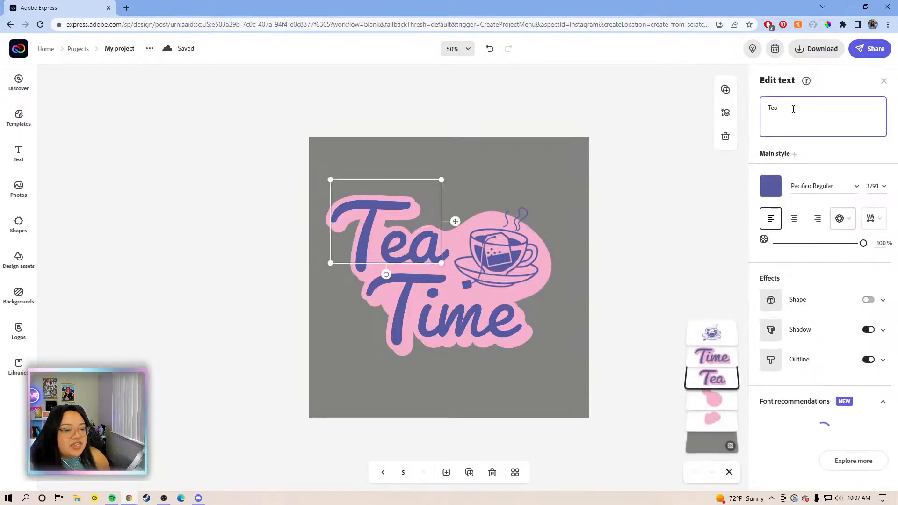
{"action": "left_click_drag", "start_coordinate": [773, 107], "coordinate": [767, 107]}
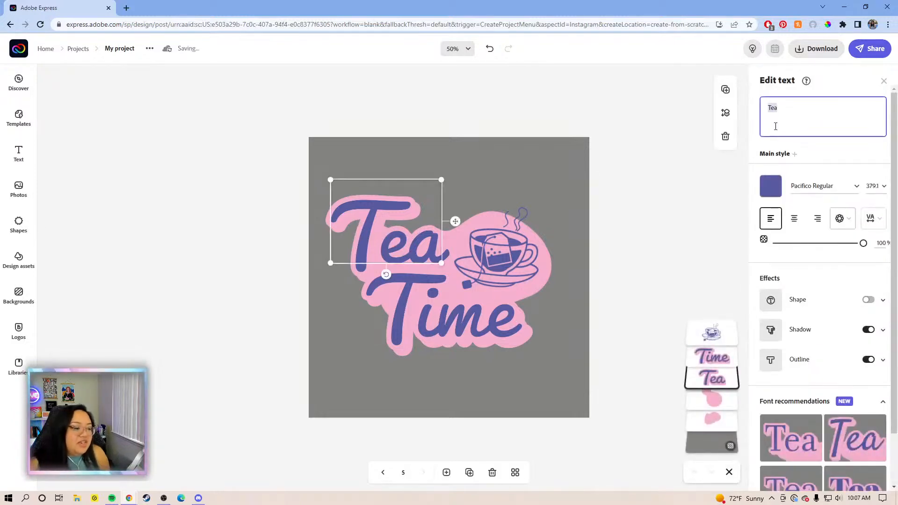
{"action": "type", "text": "s"}
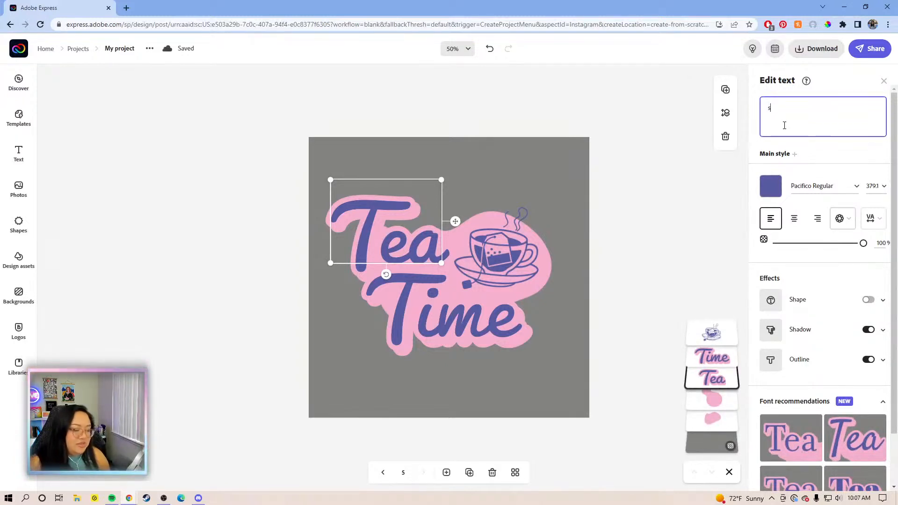
{"action": "type", "text": "U"}
{"action": "key", "text": "BackSpace"}
{"action": "key", "text": "BackSpace"}
{"action": "type", "text": "Su"}
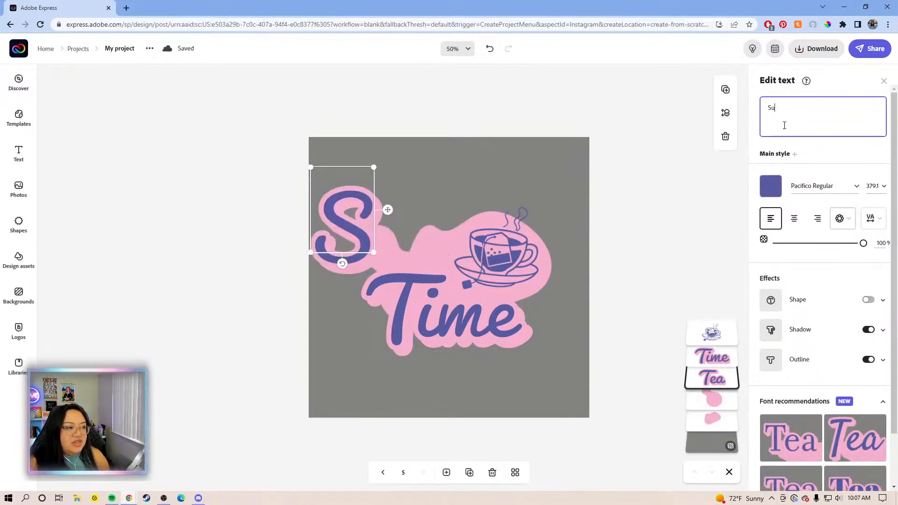
{"action": "type", "text": "mmer"}
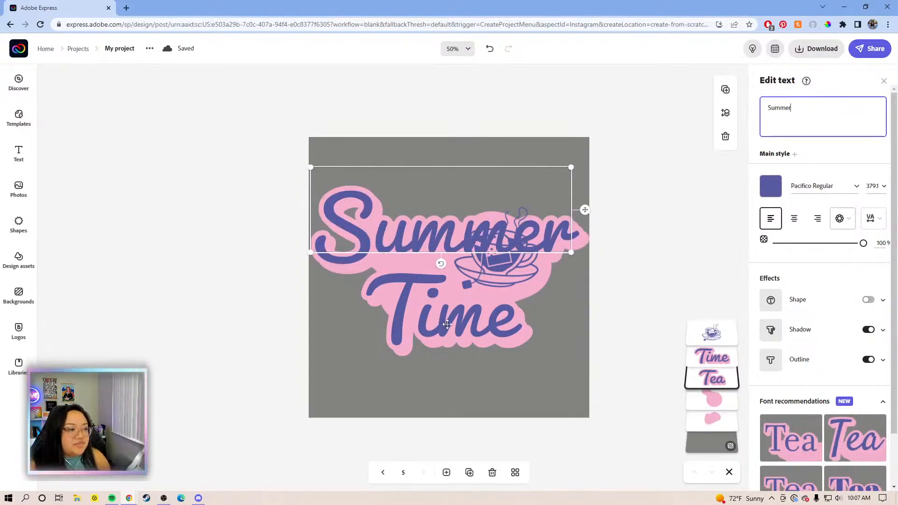
- Replace the word Time with Vibes and delete the teacup graphic
{"action": "left_click", "coordinate": [447, 324]}
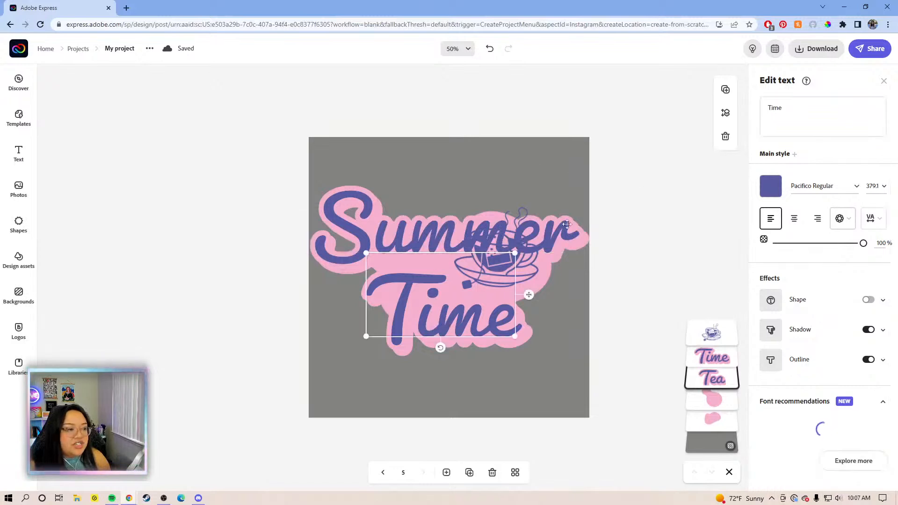
{"action": "left_click", "coordinate": [811, 123]}
{"action": "key", "text": "BackSpace"}
{"action": "key", "text": "BackSpace"}
{"action": "key", "text": "BackSpace"}
{"action": "key", "text": "BackSpace"}
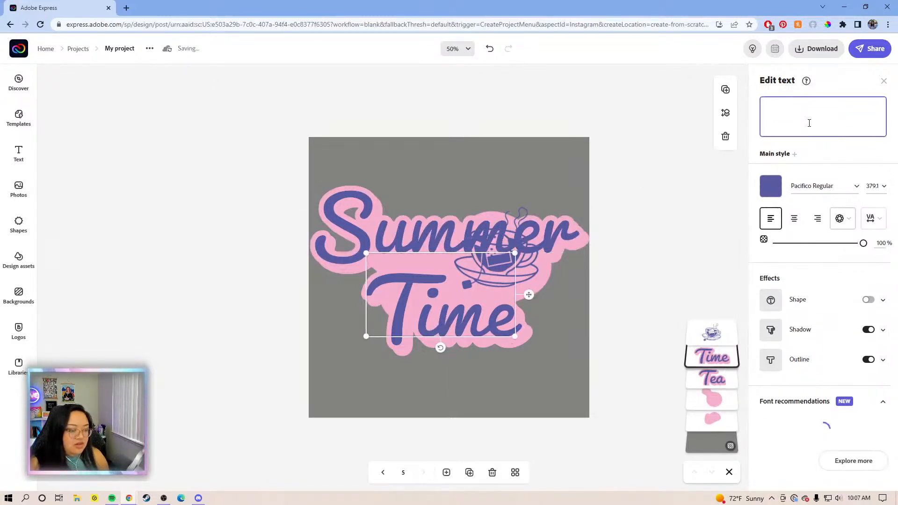
{"action": "type", "text": "Vibes"}
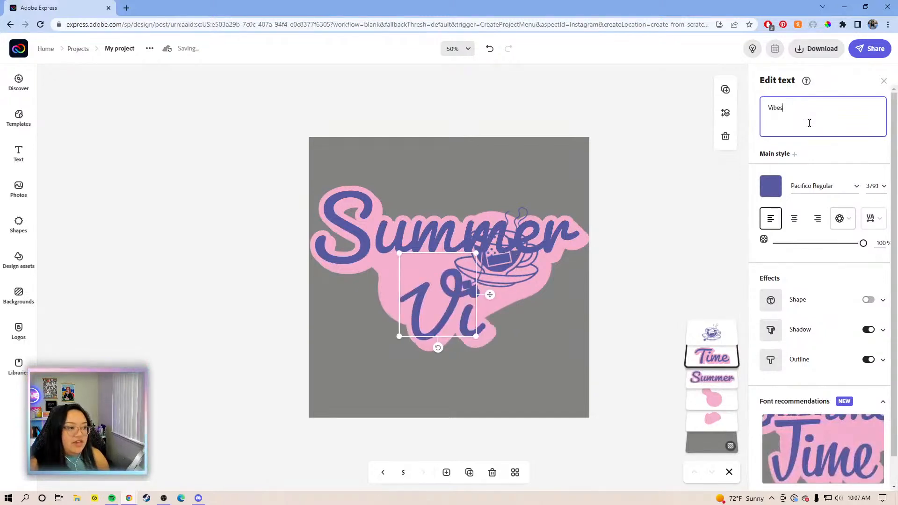
{"action": "left_click", "coordinate": [574, 255]}
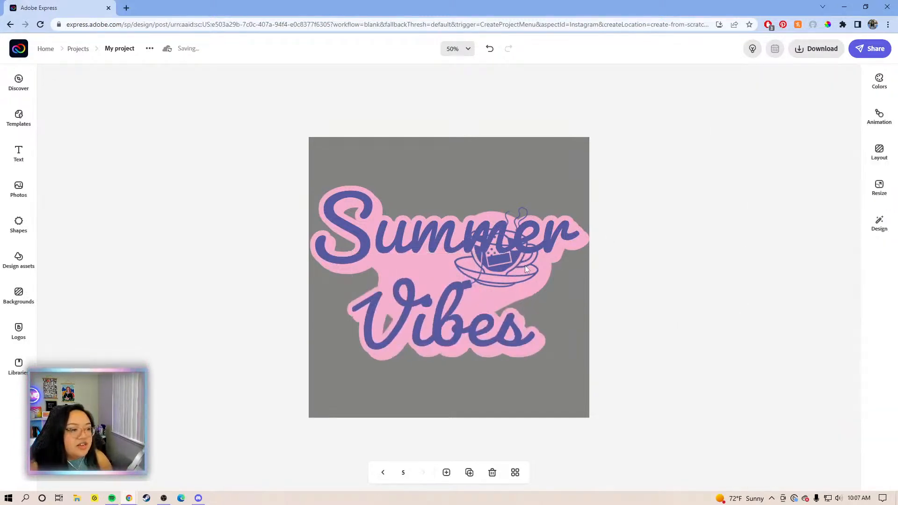
{"action": "left_click", "coordinate": [520, 265]}
{"action": "key", "text": "Delete"}
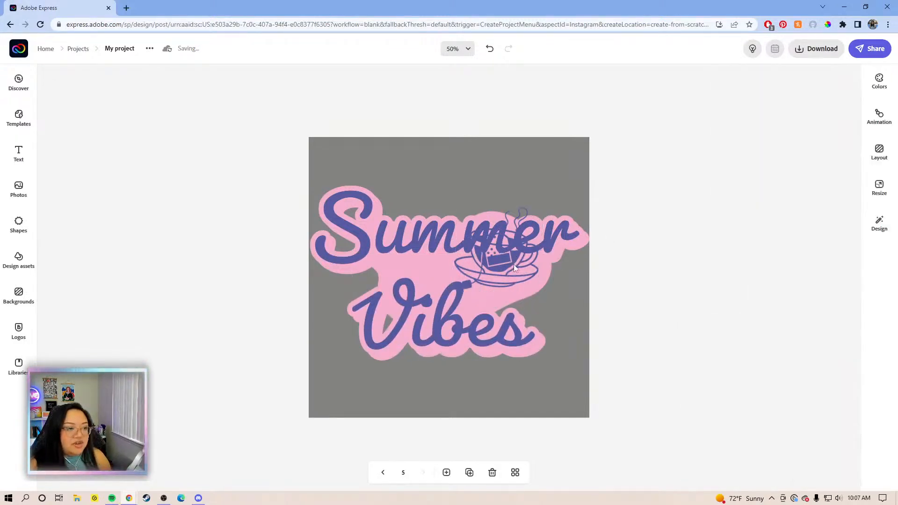
- Tilt the word Summer slightly counterclockwise and shrink it to text size 371.6
{"action": "left_click", "coordinate": [443, 232]}
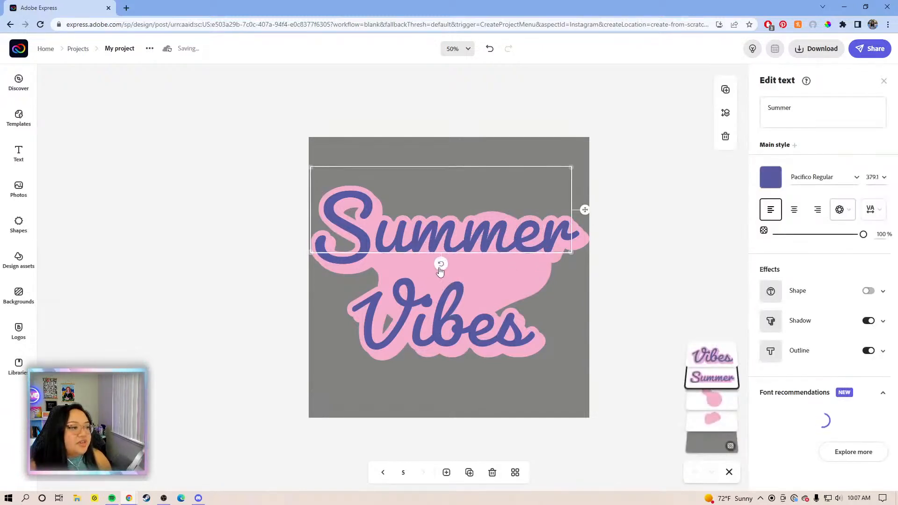
{"action": "left_click_drag", "start_coordinate": [442, 268], "coordinate": [445, 272]}
{"action": "left_click_drag", "start_coordinate": [575, 242], "coordinate": [569, 240]}
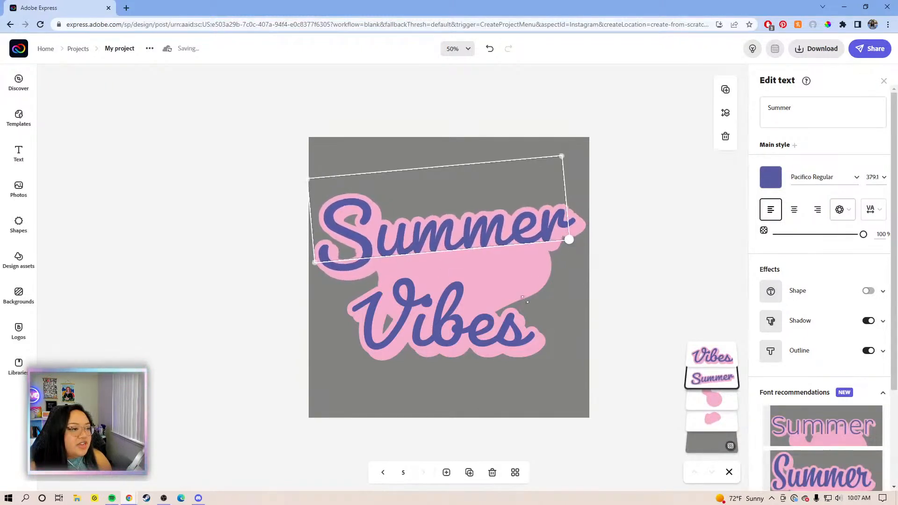
- Tilt the word Vibes to the same angle as Summer and move it up close beneath that word
{"action": "left_click", "coordinate": [499, 340]}
{"action": "left_click_drag", "start_coordinate": [438, 358], "coordinate": [442, 358]}
{"action": "left_click_drag", "start_coordinate": [540, 273], "coordinate": [538, 271]}
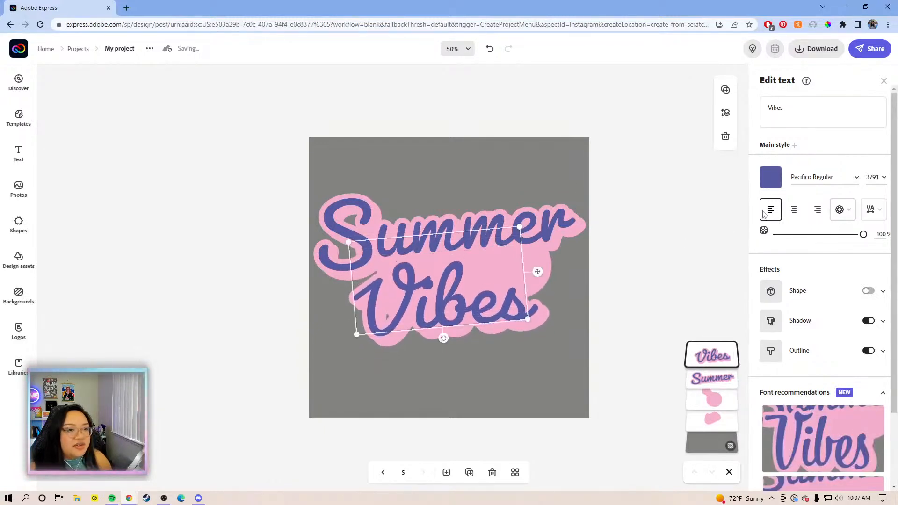
- Set the text size of Vibes to 371.6 to match Summer and nudge the word up slightly
{"action": "left_click", "coordinate": [482, 225]}
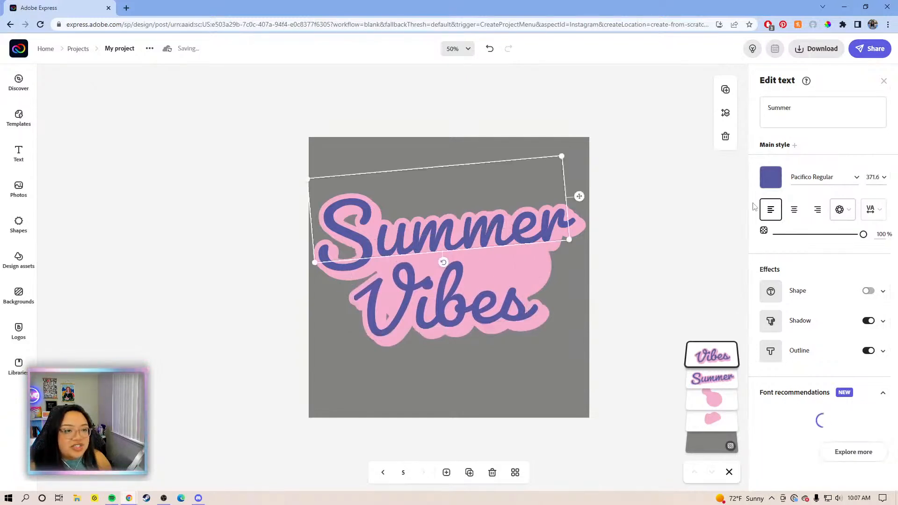
{"action": "left_click", "coordinate": [423, 291]}
{"action": "left_click", "coordinate": [884, 177]}
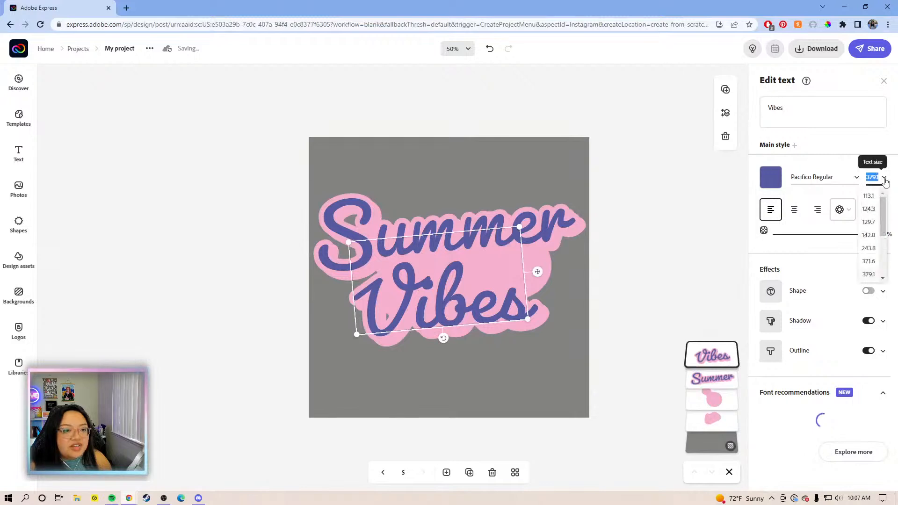
{"action": "left_click", "coordinate": [870, 262]}
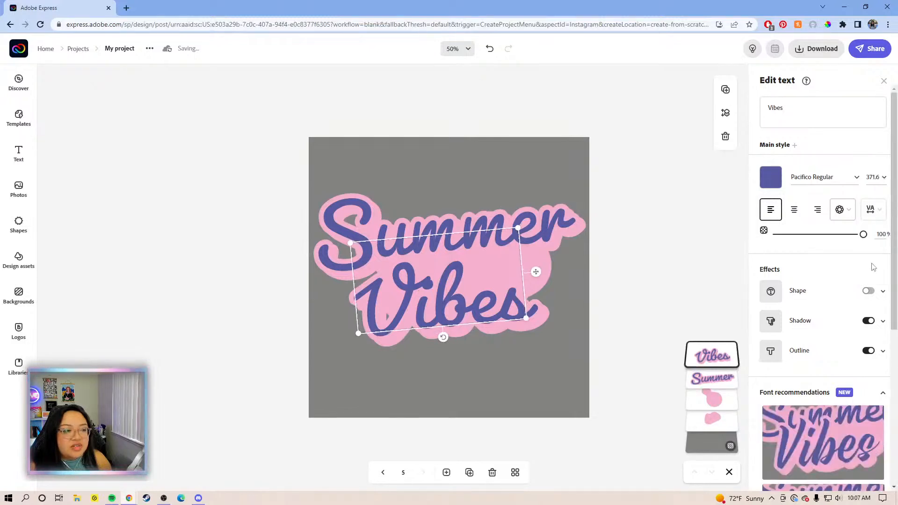
{"action": "left_click", "coordinate": [656, 228]}
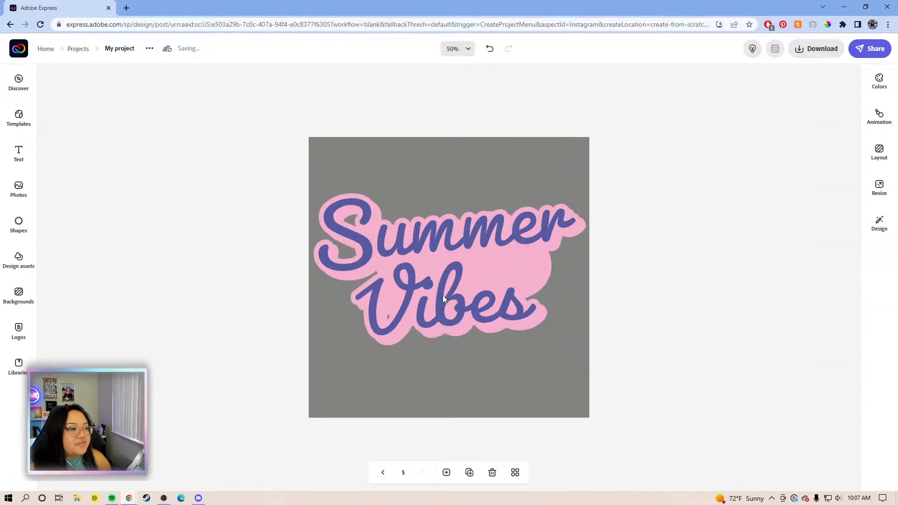
{"action": "left_click", "coordinate": [442, 296]}
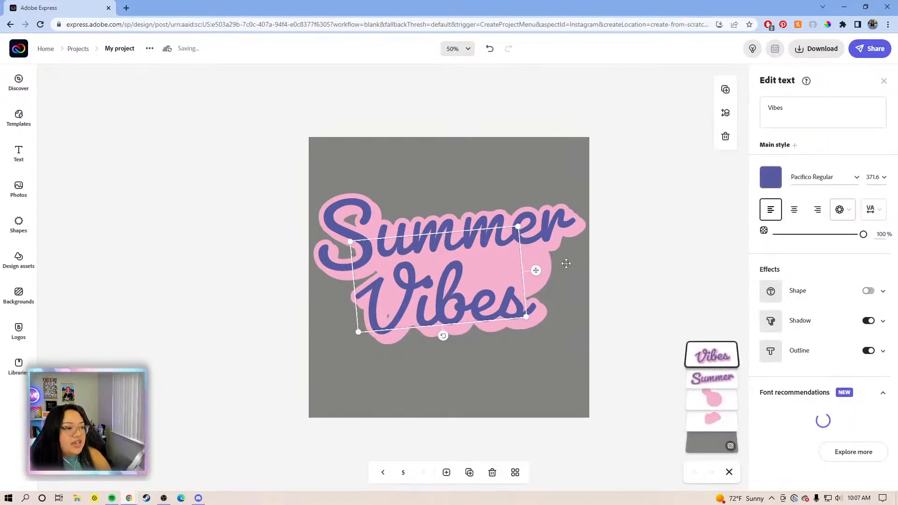
- Select the whole Summer Vibes artwork, scale it down slightly and center it on the page
{"action": "left_click", "coordinate": [541, 282]}
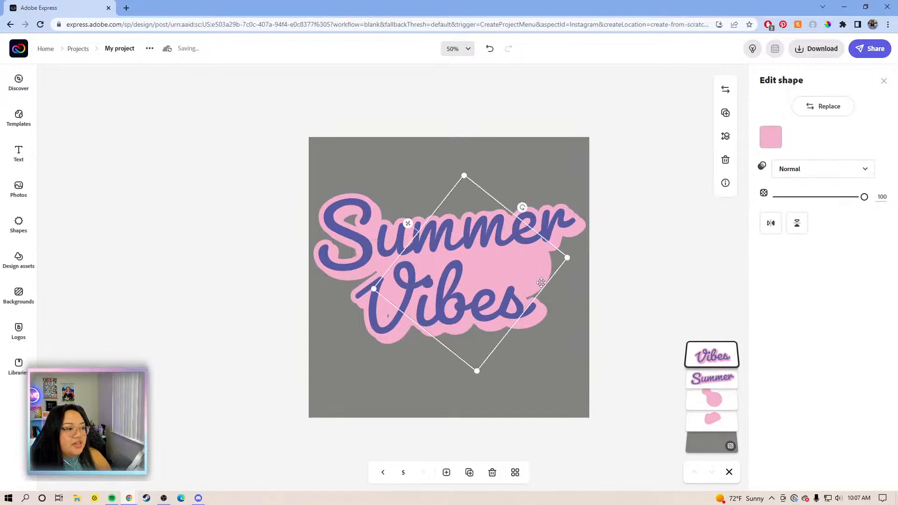
{"action": "left_click", "coordinate": [622, 281]}
{"action": "left_click_drag", "start_coordinate": [629, 344], "coordinate": [410, 192]}
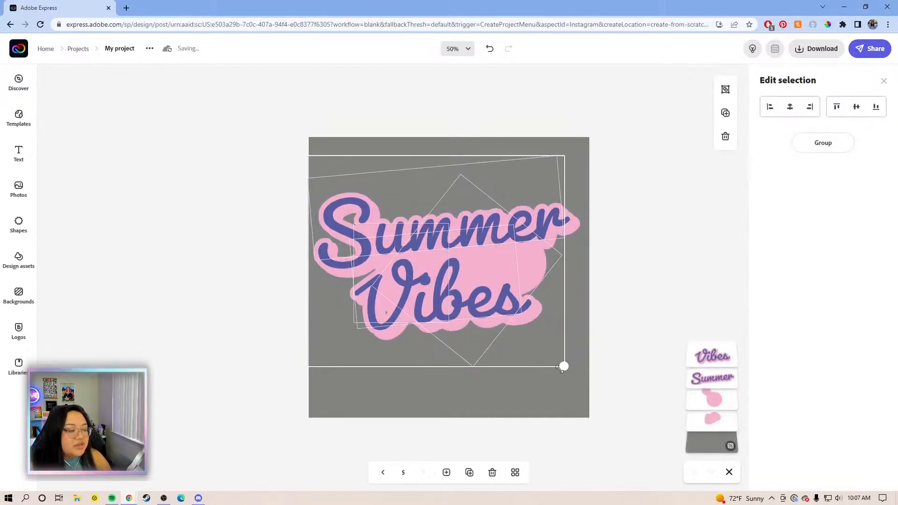
{"action": "left_click_drag", "start_coordinate": [563, 370], "coordinate": [546, 351]}
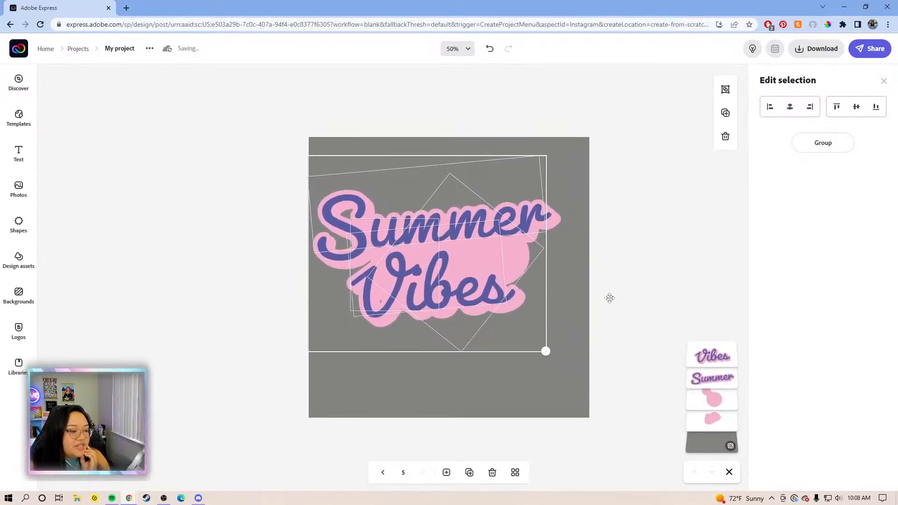
{"action": "left_click_drag", "start_coordinate": [455, 266], "coordinate": [470, 277]}
{"action": "left_click", "coordinate": [631, 250]}
- Enlarge and rotate the pink shape behind the end of Vibes so it extends past the word, undoing the last adjustment
{"action": "left_click", "coordinate": [538, 269]}
{"action": "left_click_drag", "start_coordinate": [532, 271], "coordinate": [523, 271]}
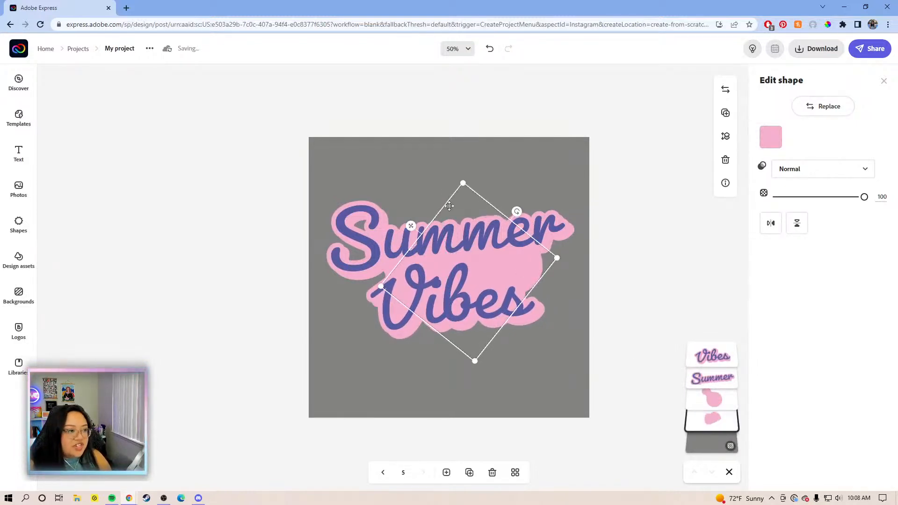
{"action": "left_click_drag", "start_coordinate": [412, 226], "coordinate": [438, 228]}
{"action": "left_click_drag", "start_coordinate": [409, 289], "coordinate": [374, 295]}
{"action": "left_click_drag", "start_coordinate": [537, 207], "coordinate": [549, 216]}
{"action": "left_click_drag", "start_coordinate": [487, 186], "coordinate": [494, 186]}
{"action": "key", "text": "ctrl+z"}
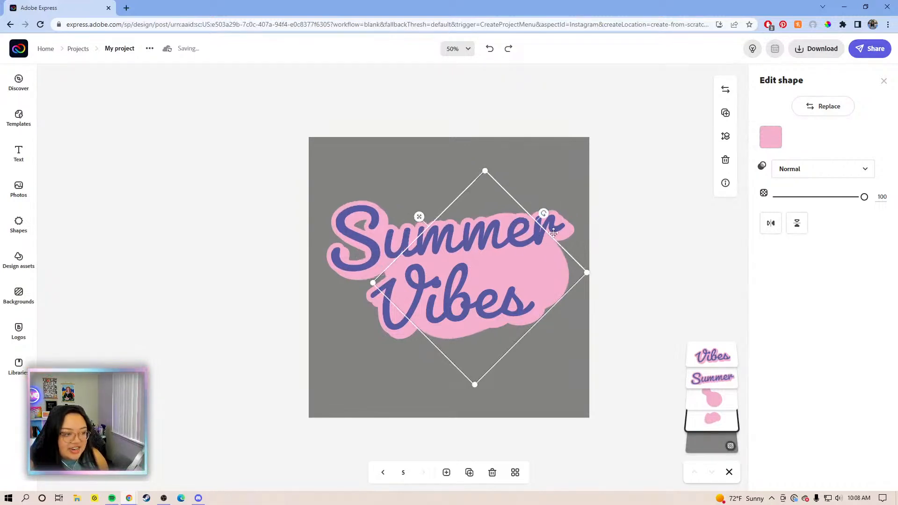
- Shift the enlarged pink shape further right and rotate it slightly clockwise to leave open space after Vibes
{"action": "left_click_drag", "start_coordinate": [426, 215], "coordinate": [437, 214]}
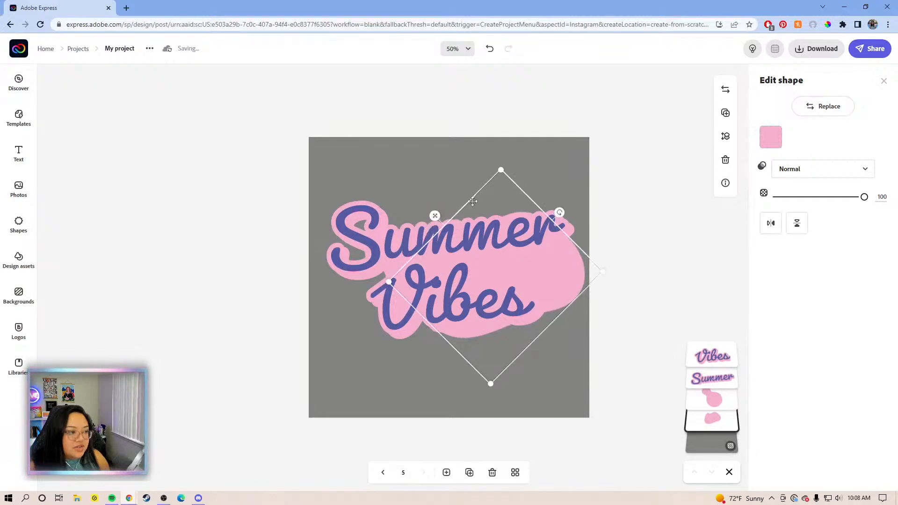
{"action": "left_click_drag", "start_coordinate": [562, 215], "coordinate": [563, 220]}
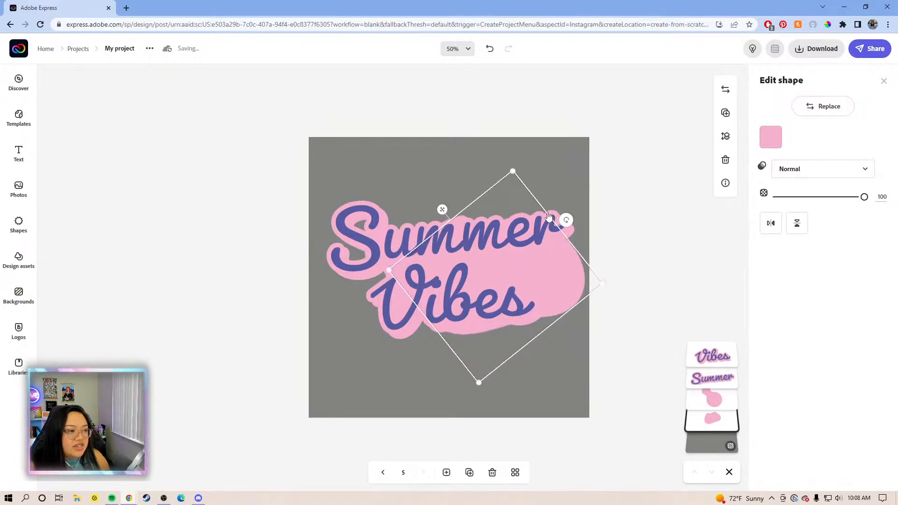
{"action": "left_click_drag", "start_coordinate": [441, 210], "coordinate": [441, 209]}
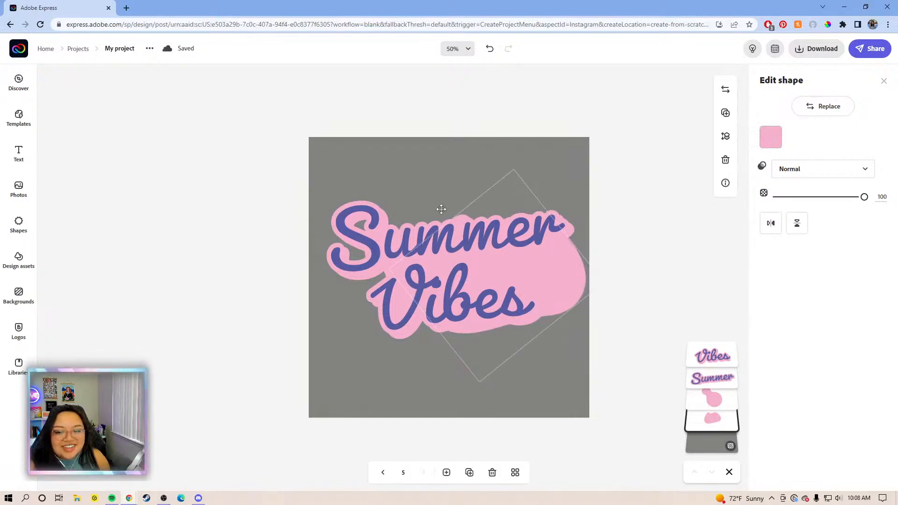
{"action": "left_click_drag", "start_coordinate": [441, 209], "coordinate": [441, 209]}
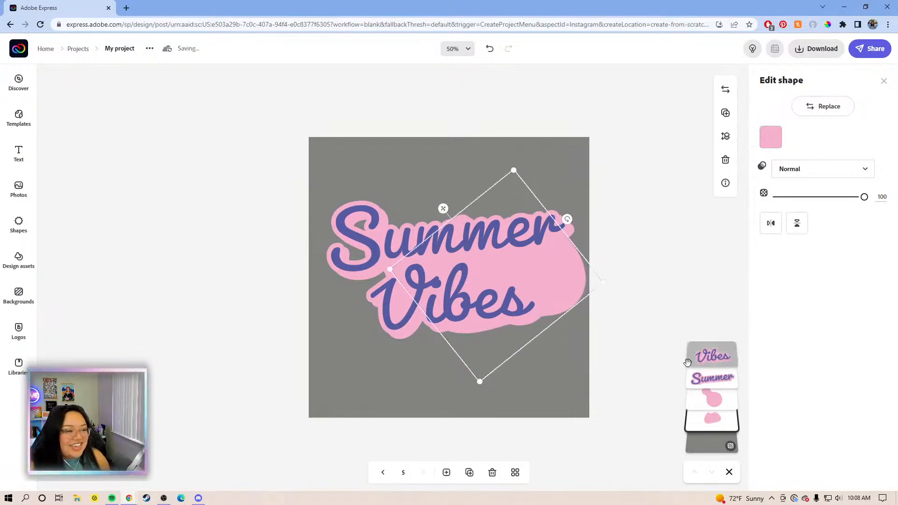
- Enlarge the other pink shape and move it left to fill the backing around the V of Vibes
{"action": "left_click", "coordinate": [709, 409]}
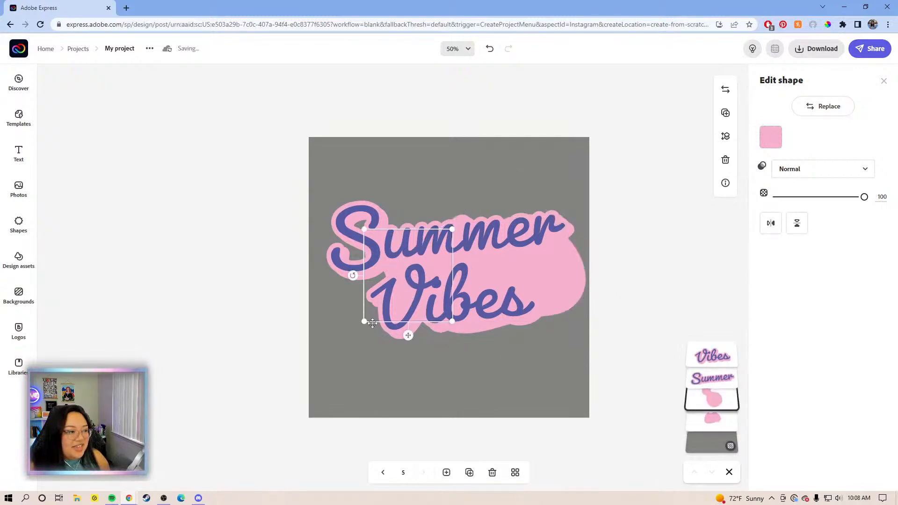
{"action": "left_click_drag", "start_coordinate": [364, 321], "coordinate": [341, 328]}
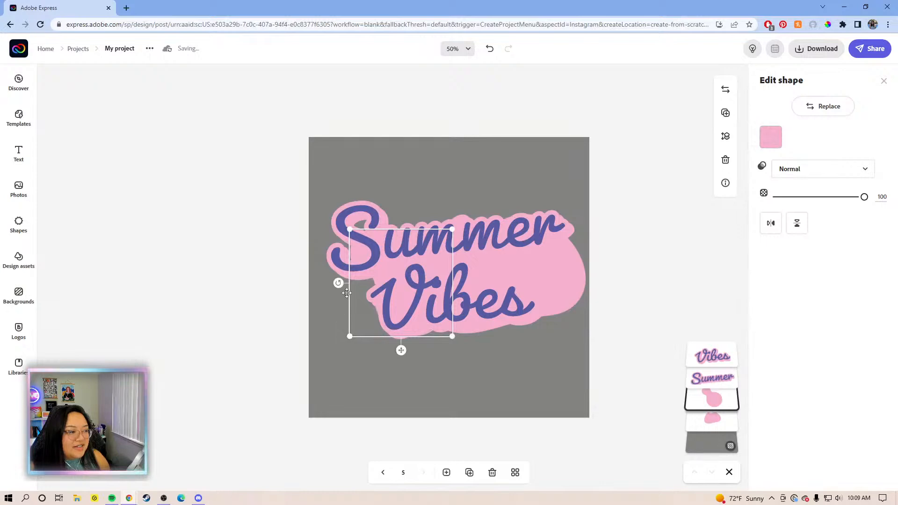
{"action": "left_click_drag", "start_coordinate": [401, 350], "coordinate": [389, 337]}
{"action": "left_click_drag", "start_coordinate": [441, 327], "coordinate": [447, 345]}
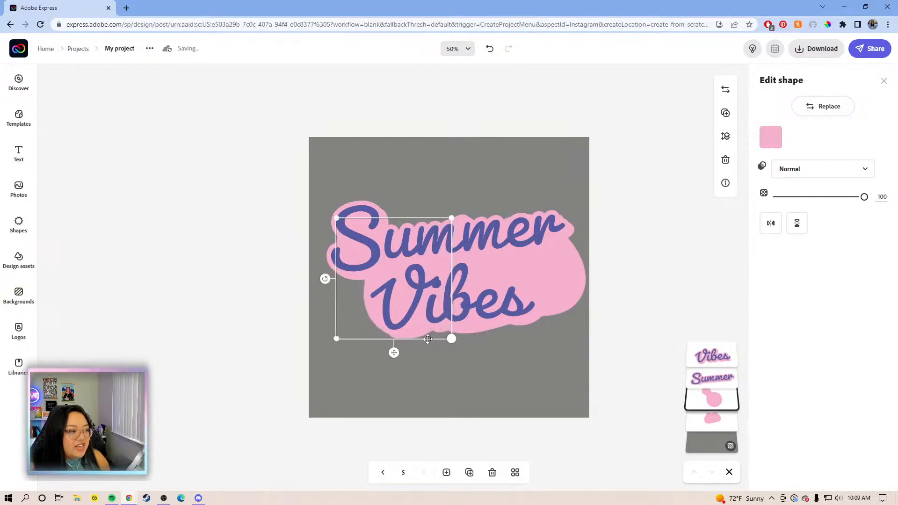
{"action": "left_click_drag", "start_coordinate": [389, 353], "coordinate": [382, 352]}
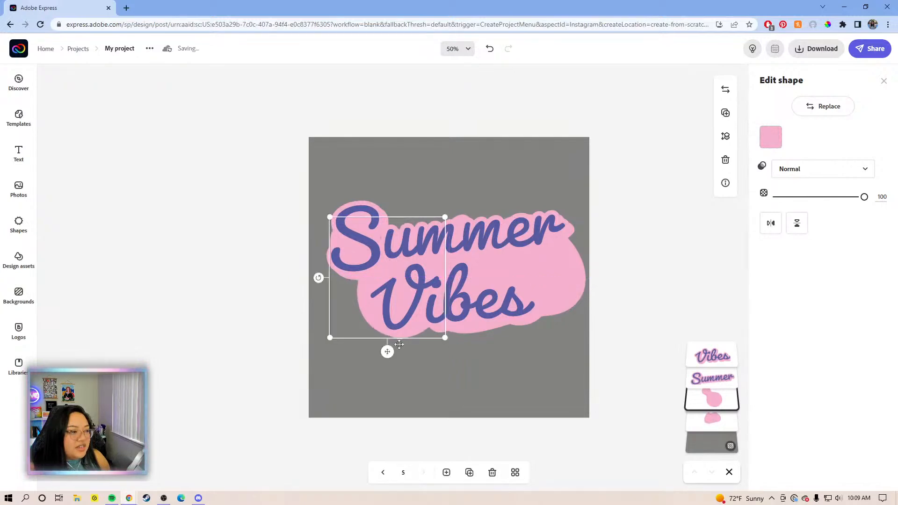
- Enlarge the left pink backing shape slightly so it rounds out the gap between the S and the V
{"action": "left_click", "coordinate": [636, 290]}
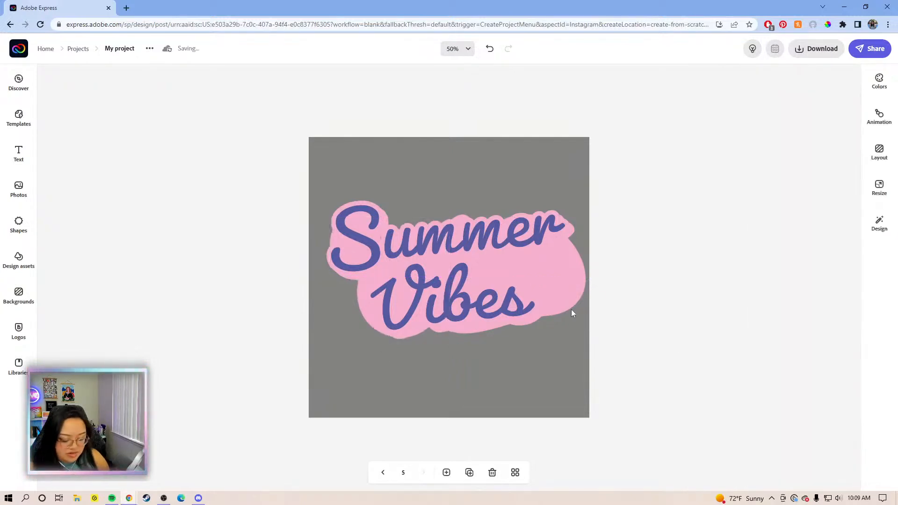
{"action": "left_click", "coordinate": [357, 281]}
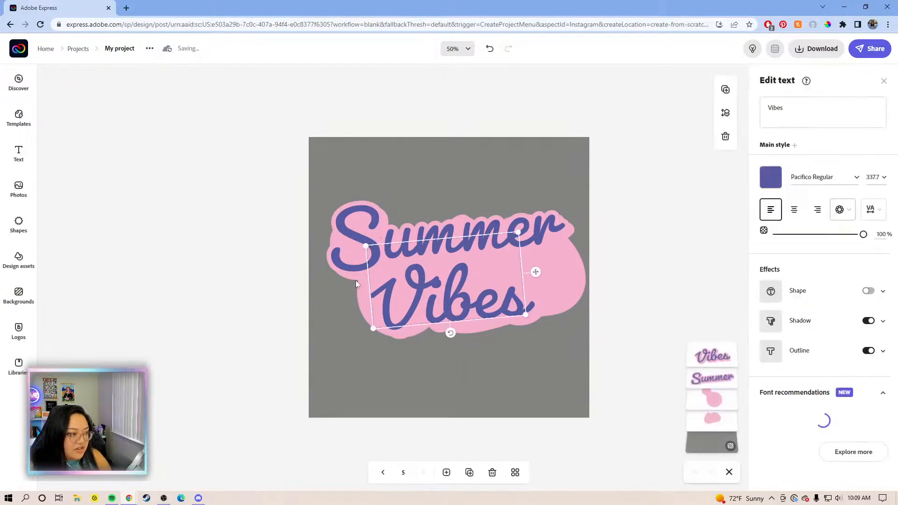
{"action": "left_click", "coordinate": [355, 280]}
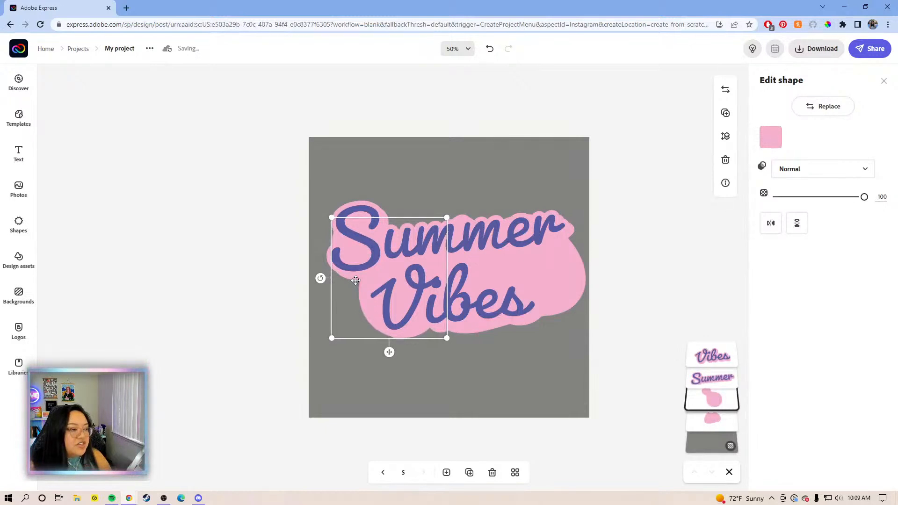
{"action": "left_click_drag", "start_coordinate": [332, 218], "coordinate": [330, 217]}
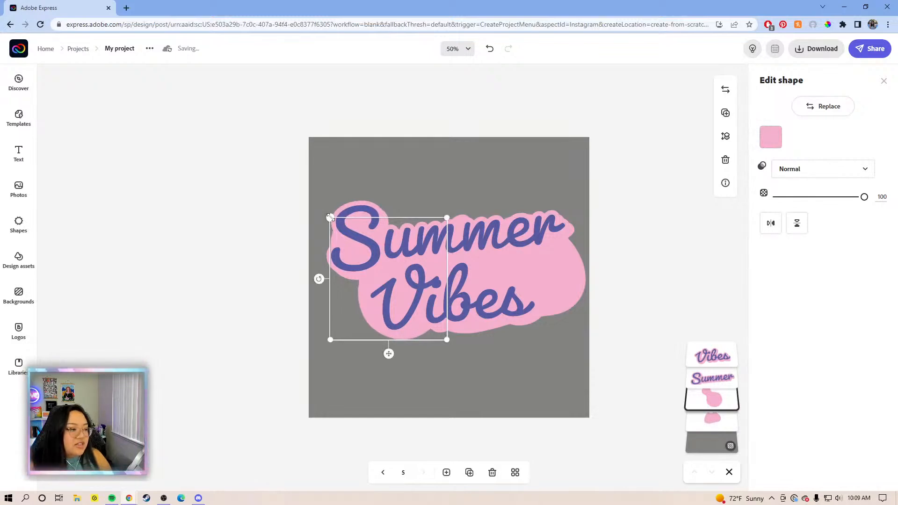
{"action": "left_click", "coordinate": [610, 170]}
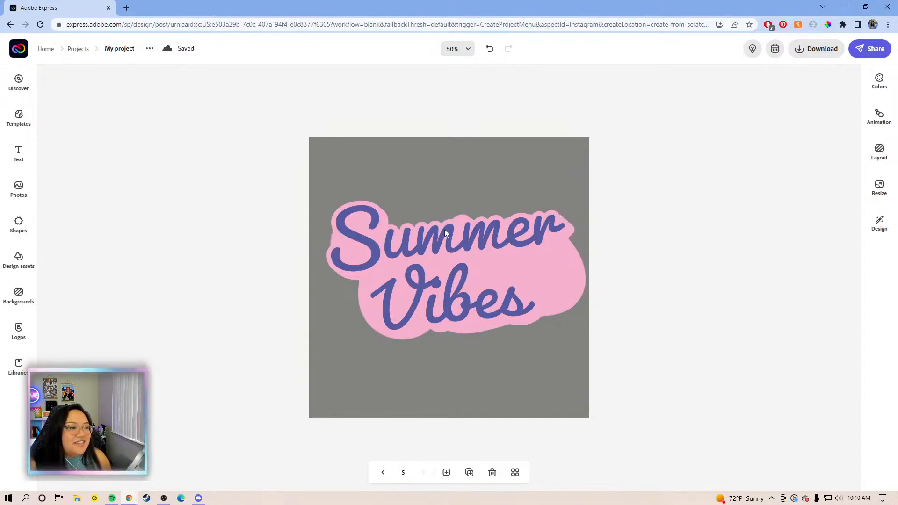
- Search the shapes for "palm trees" and add the single curved palm tree silhouette to the design
{"action": "left_click", "coordinate": [20, 233]}
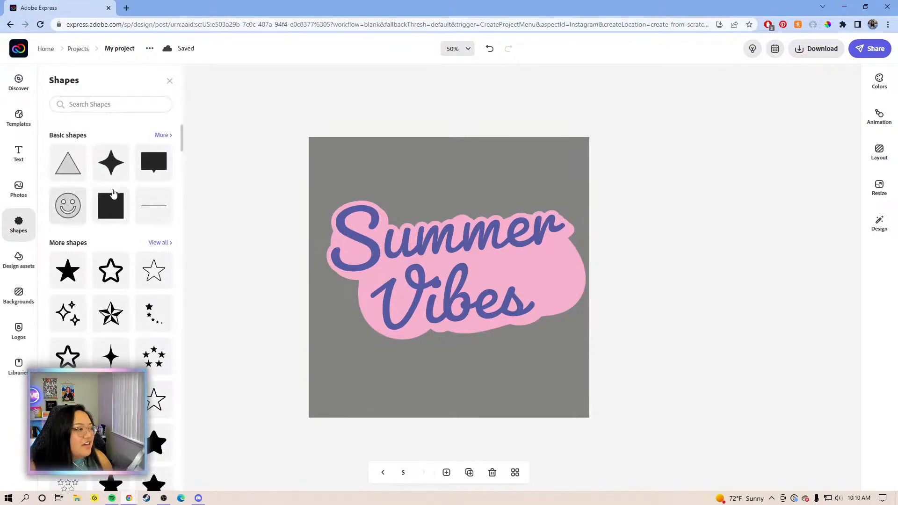
{"action": "left_click", "coordinate": [139, 104]}
{"action": "left_click", "coordinate": [113, 103]}
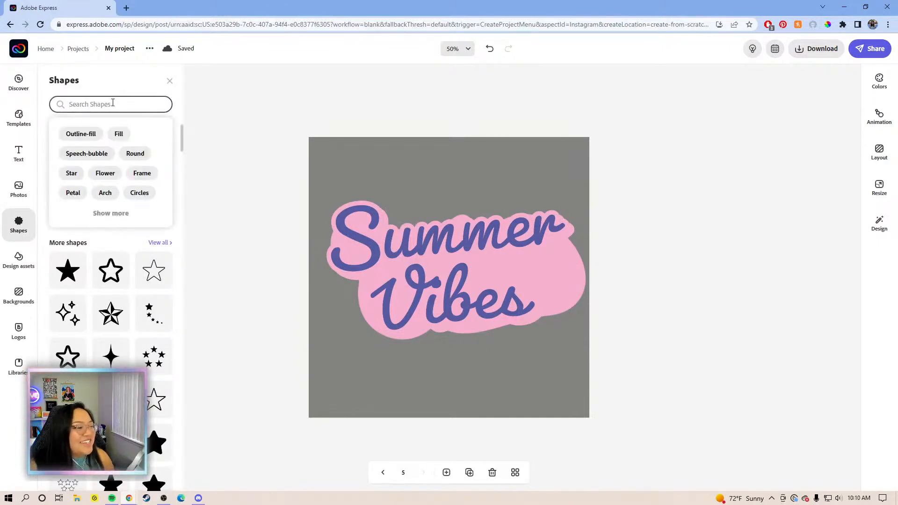
{"action": "type", "text": "p"}
{"action": "key", "text": "BackSpace"}
{"action": "type", "text": "pa"}
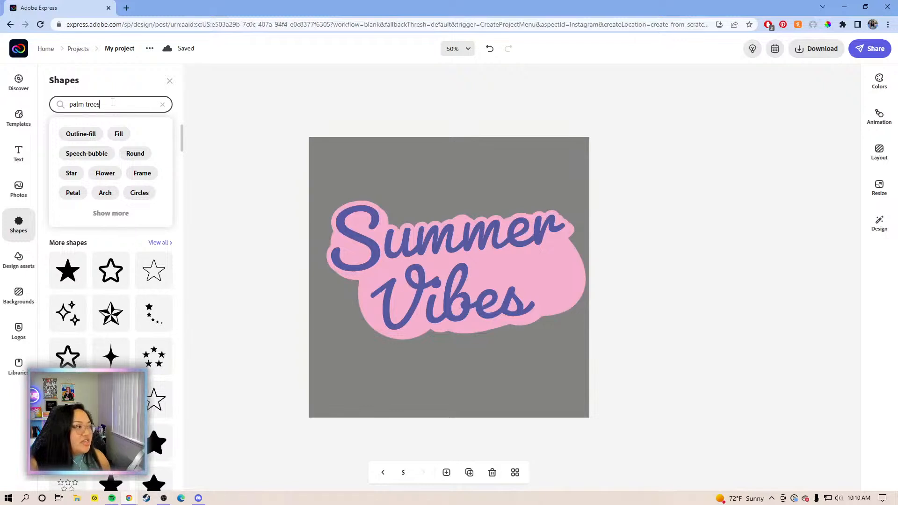
{"action": "type", "text": "lm trees"}
{"action": "key", "text": "Return"}
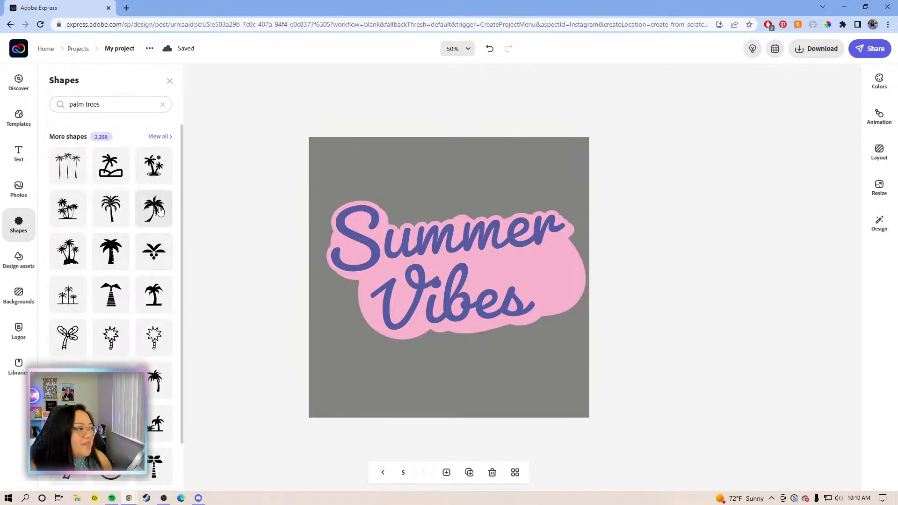
{"action": "left_click", "coordinate": [155, 209]}
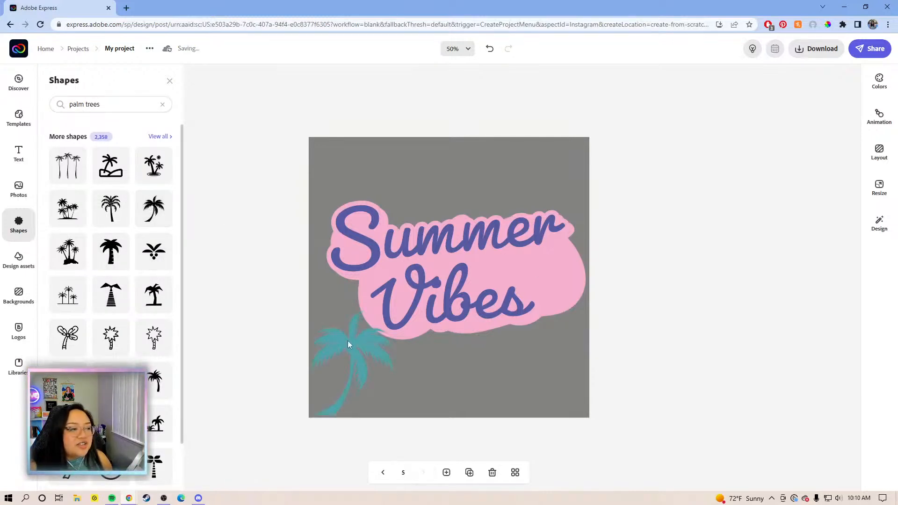
- Place the palm tree on the pink area right after Vibes and shrink it to fit there
{"action": "left_click_drag", "start_coordinate": [361, 352], "coordinate": [556, 272]}
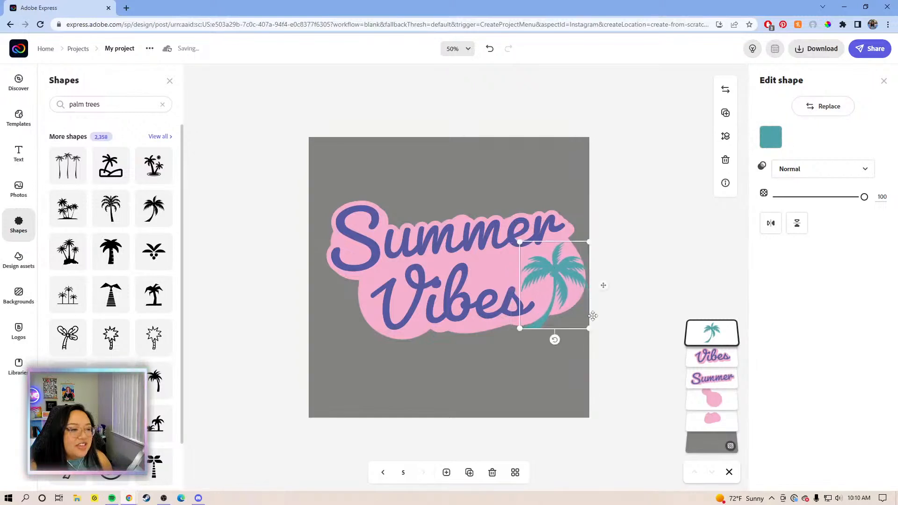
{"action": "left_click_drag", "start_coordinate": [589, 329], "coordinate": [579, 327]}
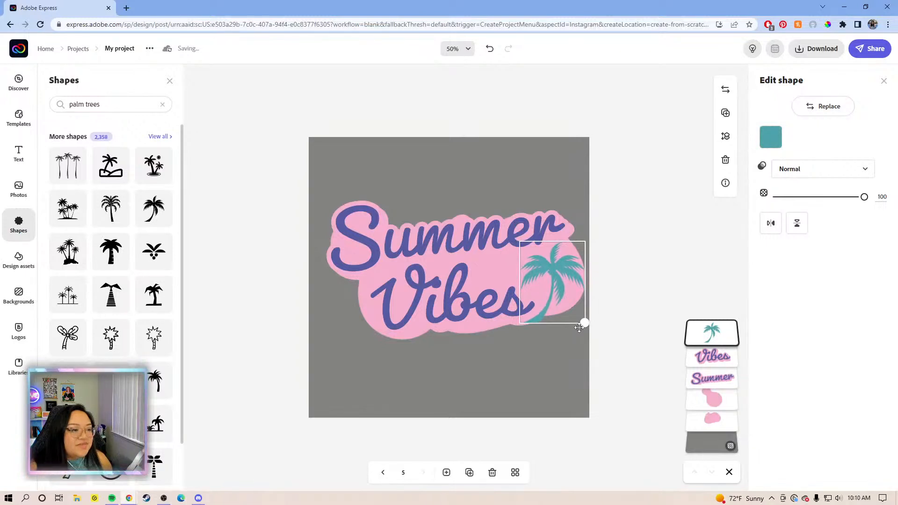
{"action": "left_click_drag", "start_coordinate": [579, 327], "coordinate": [579, 328]}
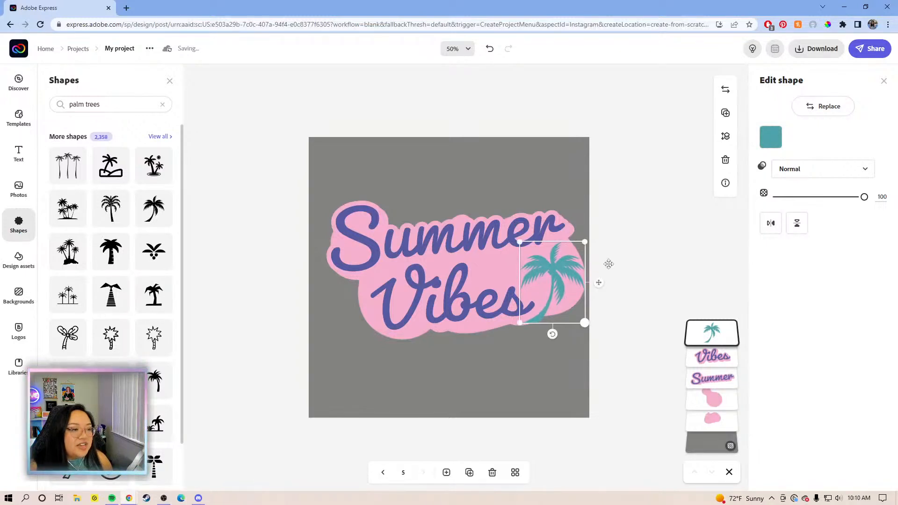
- Select all the sticker elements together and nudge them slightly left and down to center them on the page
{"action": "left_click", "coordinate": [608, 265]}
{"action": "left_click_drag", "start_coordinate": [641, 334], "coordinate": [302, 209]}
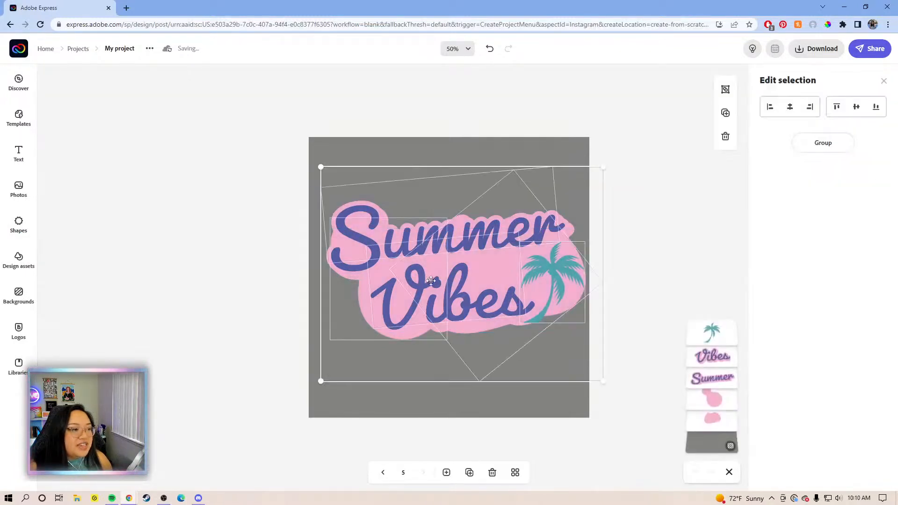
{"action": "left_click", "coordinate": [823, 143]}
{"action": "left_click_drag", "start_coordinate": [534, 272], "coordinate": [528, 276]}
{"action": "left_click", "coordinate": [803, 132]}
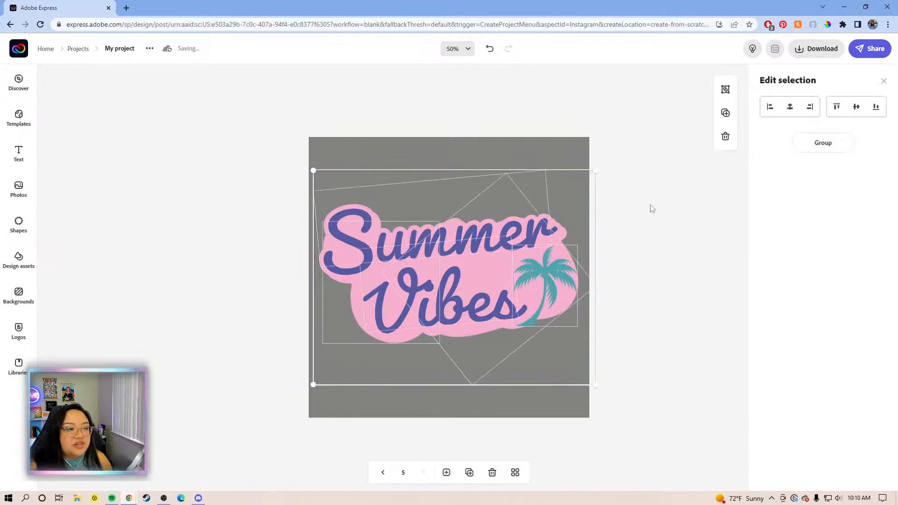
{"action": "left_click", "coordinate": [685, 210]}
- Change the text color of both Vibes and Summer to the brand yellow #FCD67D
{"action": "left_click", "coordinate": [501, 237]}
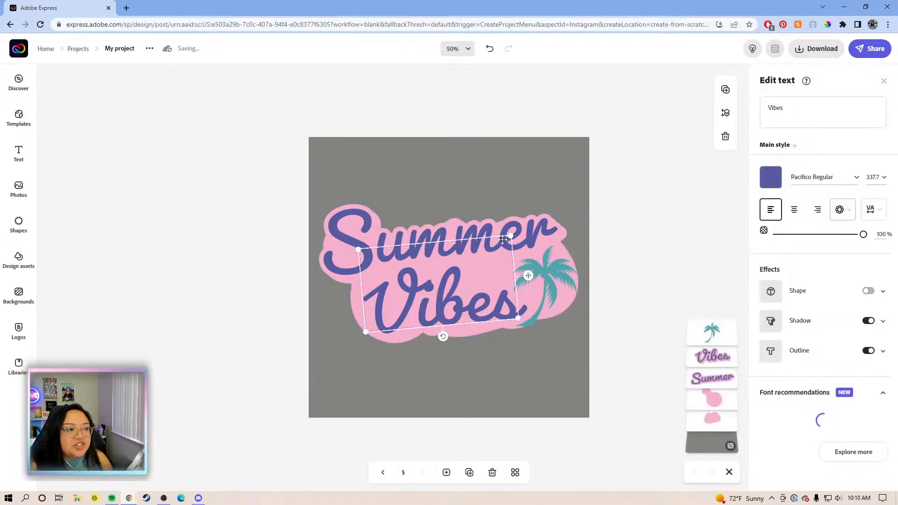
{"action": "left_click", "coordinate": [771, 179]}
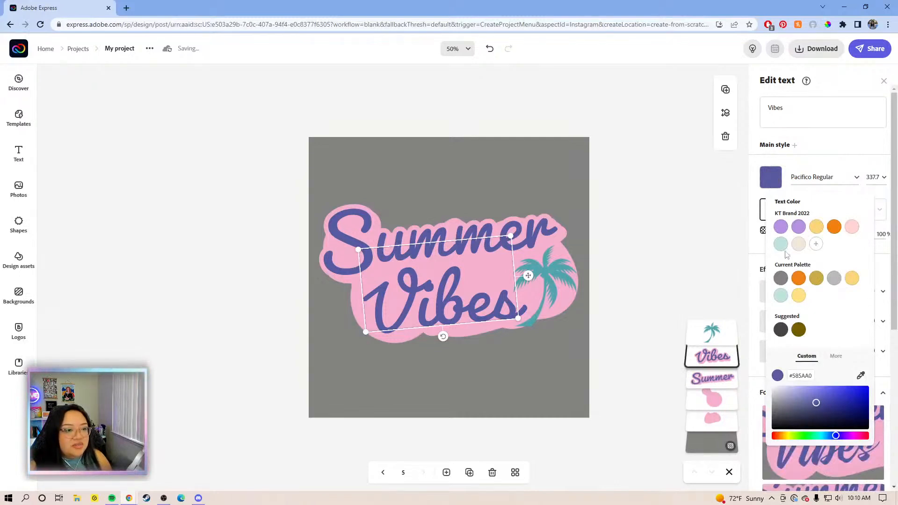
{"action": "left_click", "coordinate": [817, 227]}
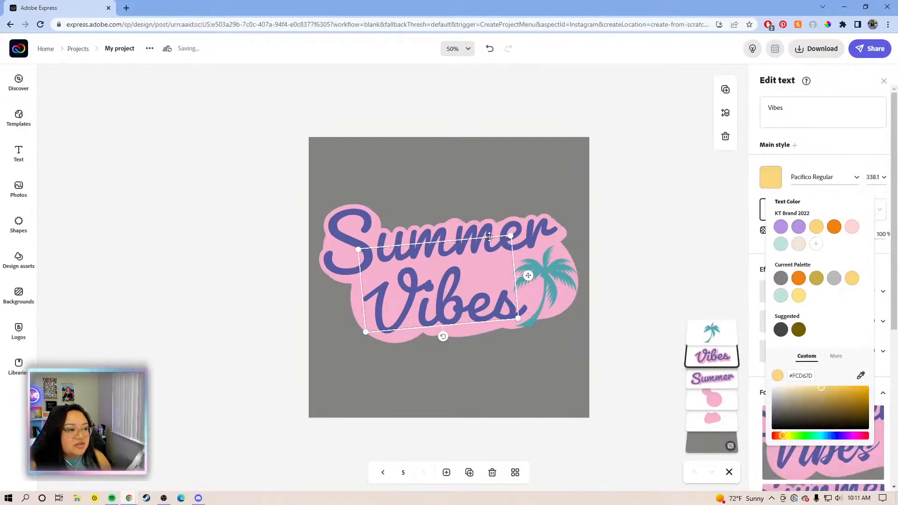
{"action": "left_click", "coordinate": [524, 237]}
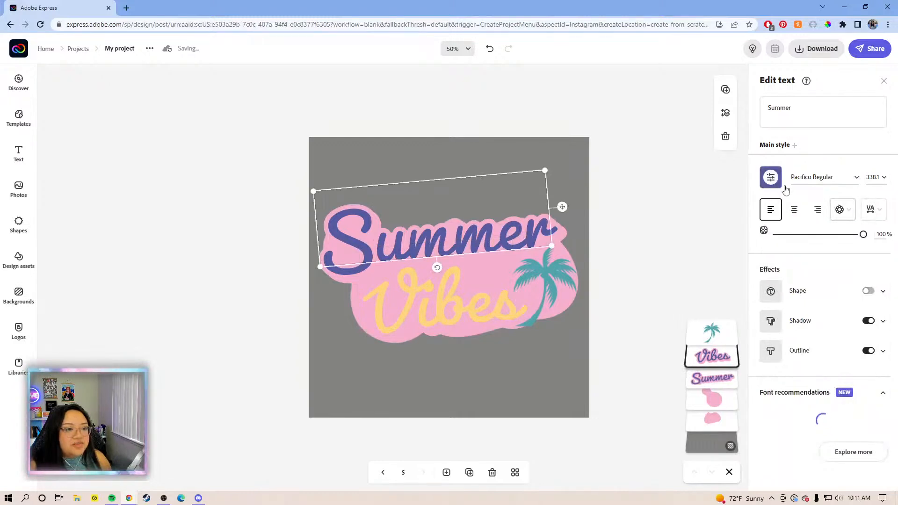
{"action": "left_click", "coordinate": [771, 179]}
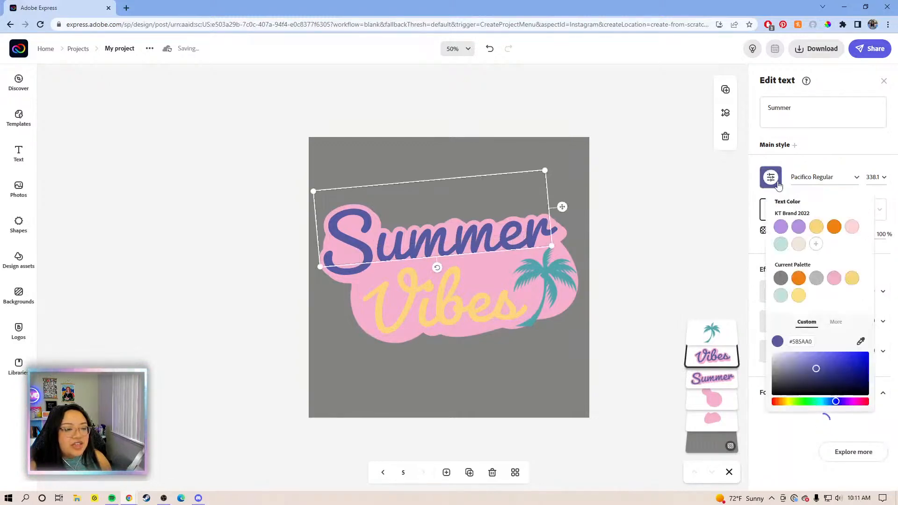
{"action": "left_click", "coordinate": [817, 228]}
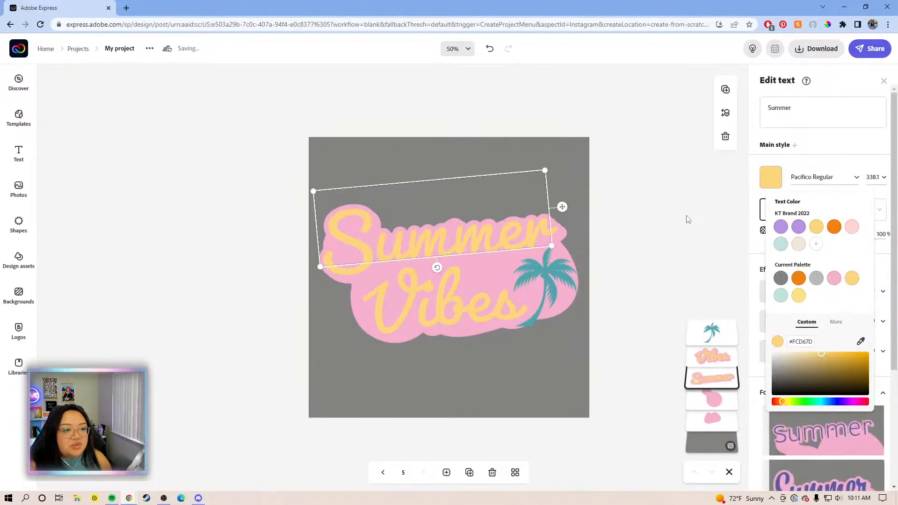
{"action": "left_click", "coordinate": [688, 220]}
{"action": "left_click", "coordinate": [561, 243]}
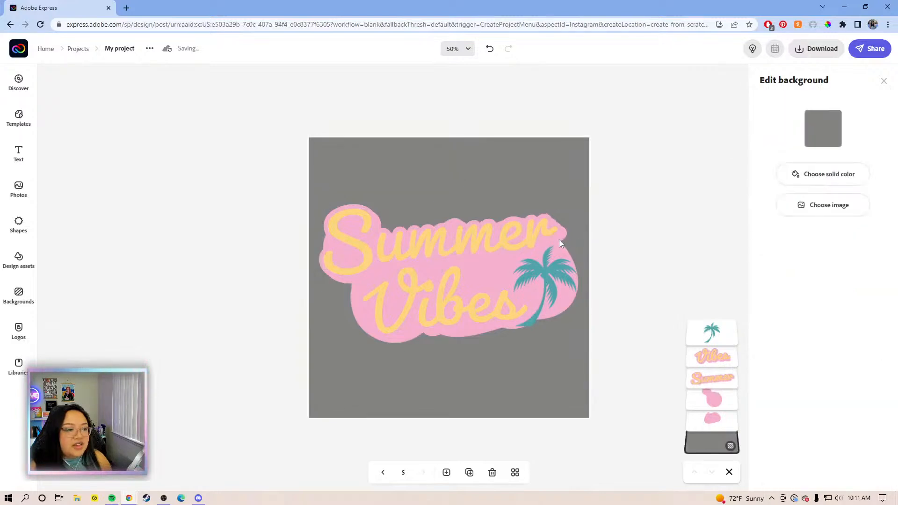
- Try mint, purple and dark green shadows on the Vibes text, settling on the teal #50A4AB sampled from the palm tree
{"action": "left_click", "coordinate": [556, 242]}
{"action": "left_click", "coordinate": [498, 264]}
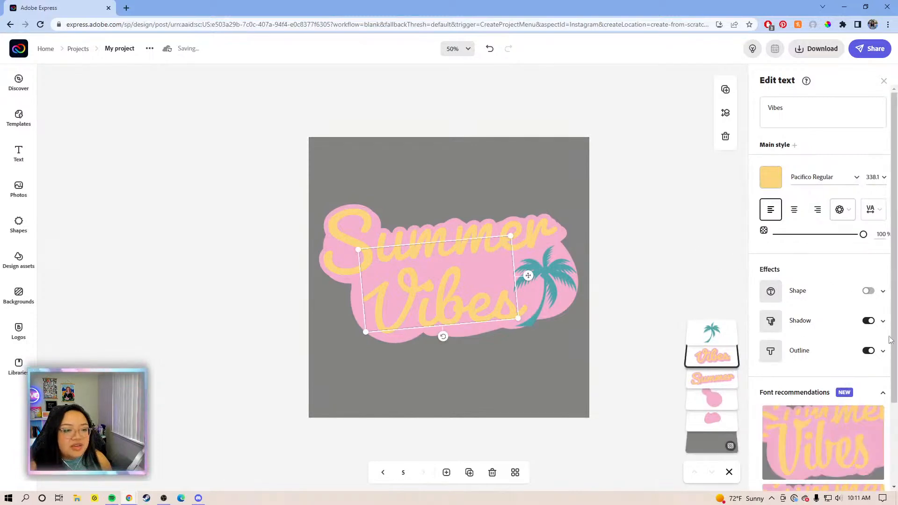
{"action": "left_click", "coordinate": [881, 322]}
{"action": "scroll", "coordinate": [778, 310], "scroll_direction": "down", "scroll_amount": 2}
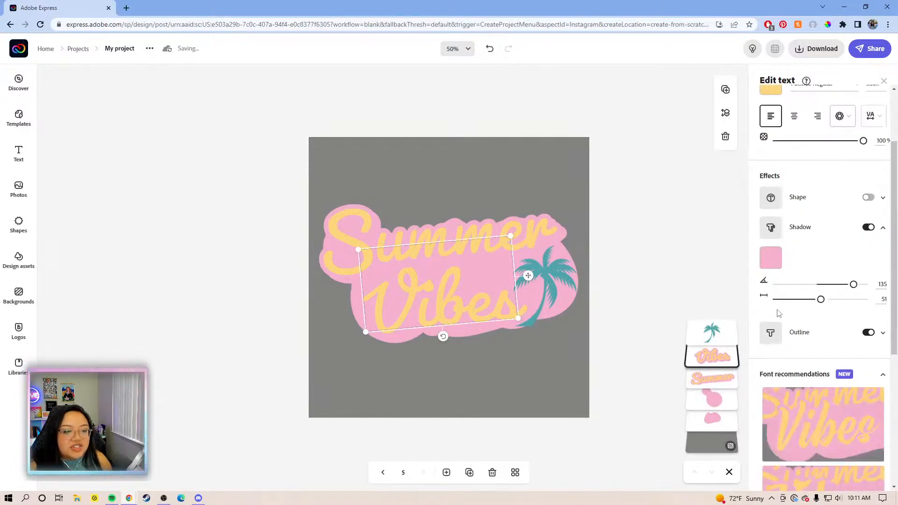
{"action": "left_click", "coordinate": [767, 256]}
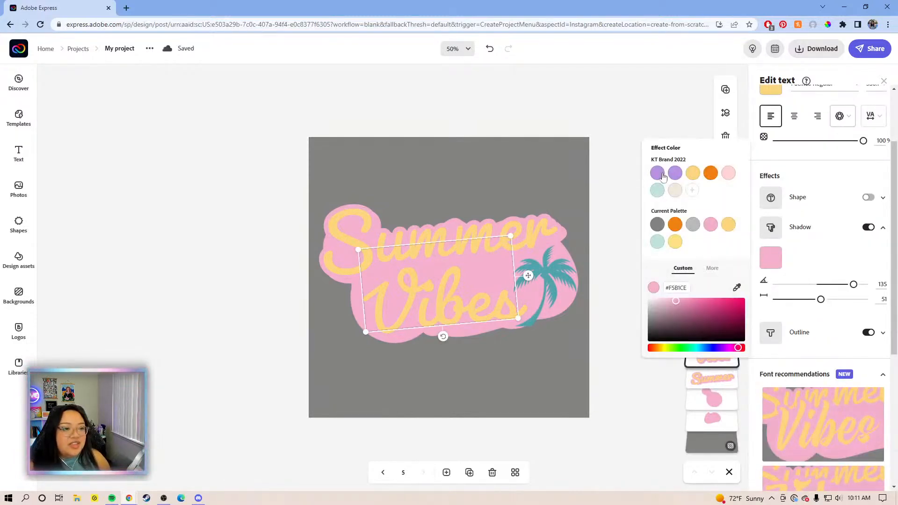
{"action": "left_click", "coordinate": [658, 193]}
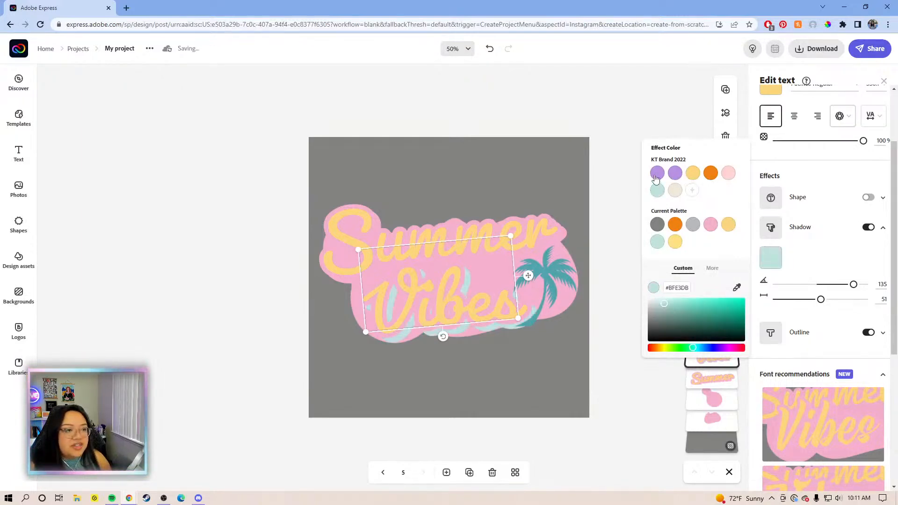
{"action": "left_click", "coordinate": [657, 174]}
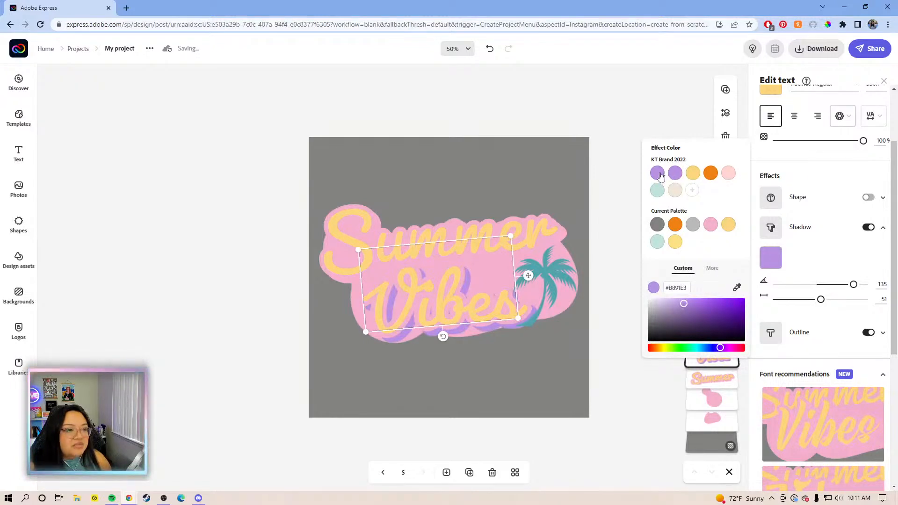
{"action": "left_click", "coordinate": [658, 191]}
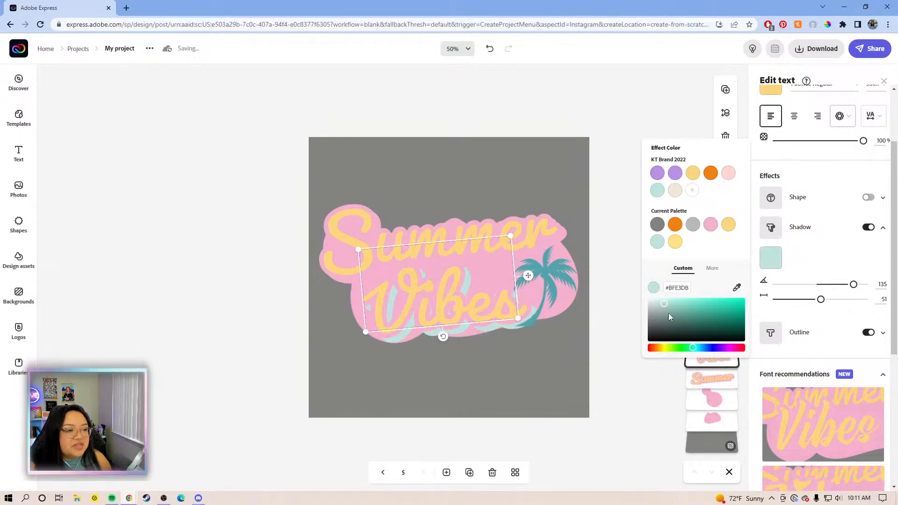
{"action": "left_click_drag", "start_coordinate": [670, 318], "coordinate": [683, 317]}
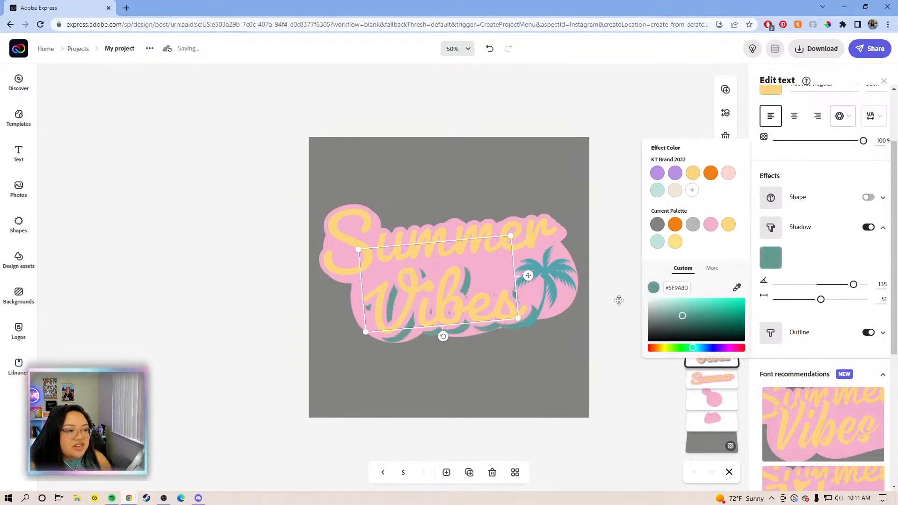
{"action": "left_click", "coordinate": [691, 317]}
{"action": "left_click", "coordinate": [737, 289]}
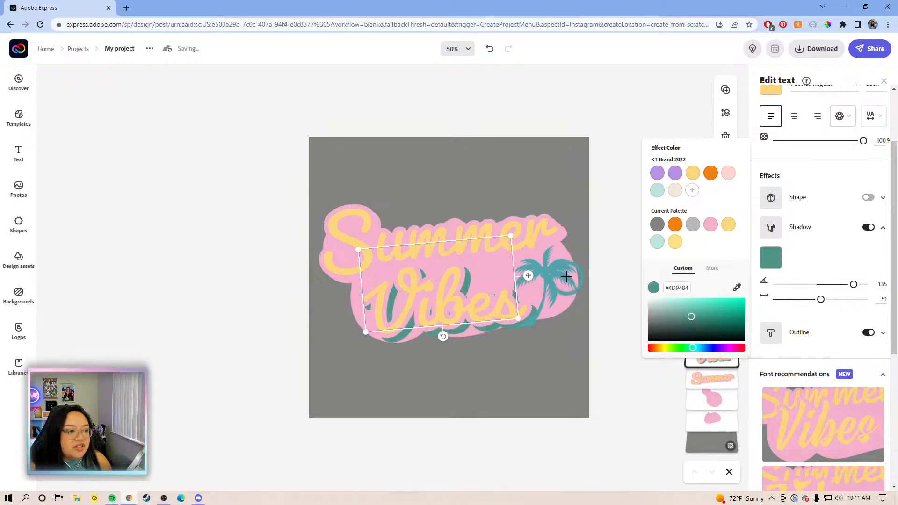
{"action": "left_click", "coordinate": [558, 271]}
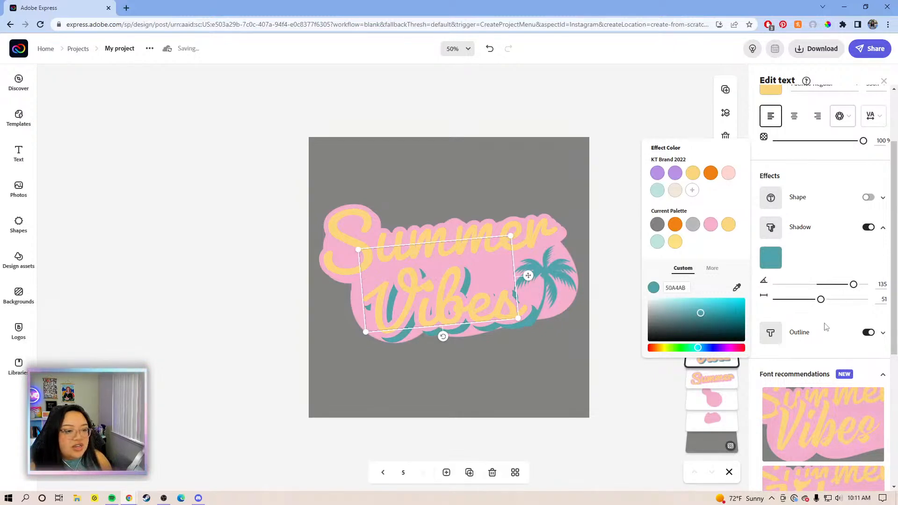
- Change the outline color of the Vibes text to the teal #50A4AB from the current palette
{"action": "left_click", "coordinate": [883, 229]}
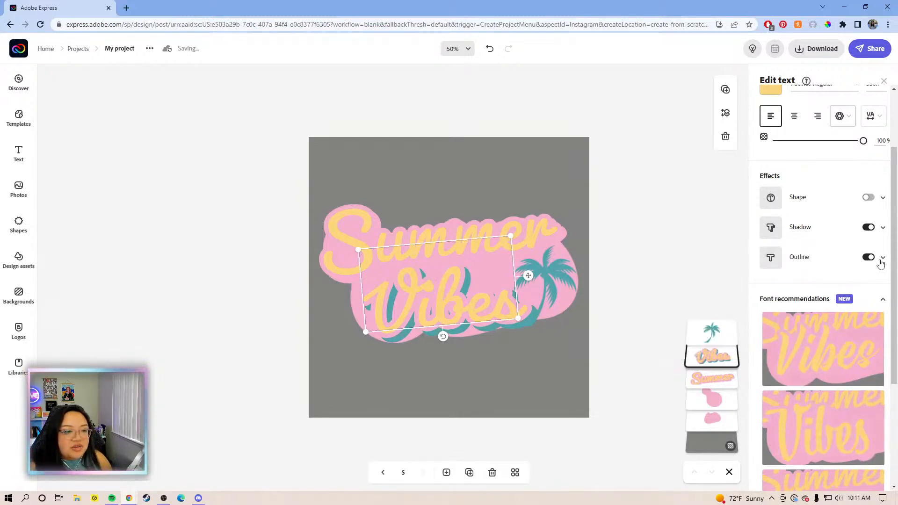
{"action": "left_click", "coordinate": [883, 259]}
{"action": "left_click", "coordinate": [771, 288]}
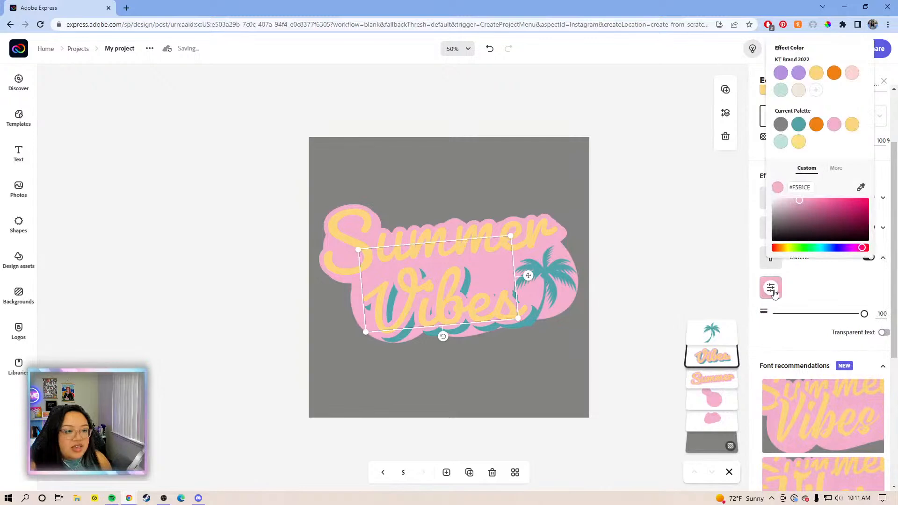
{"action": "left_click", "coordinate": [801, 127]}
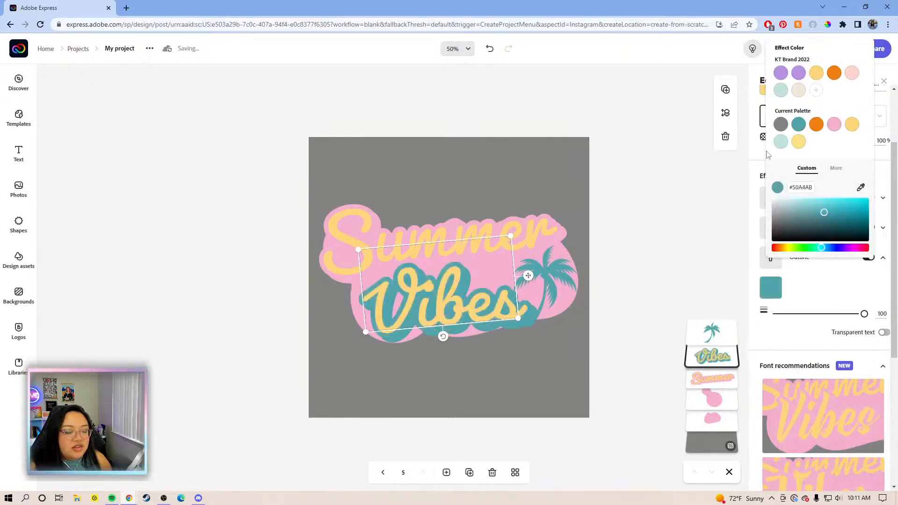
- Set both the outline and the shadow color of the Summer text to the same teal #50A4AB
{"action": "left_click", "coordinate": [544, 227]}
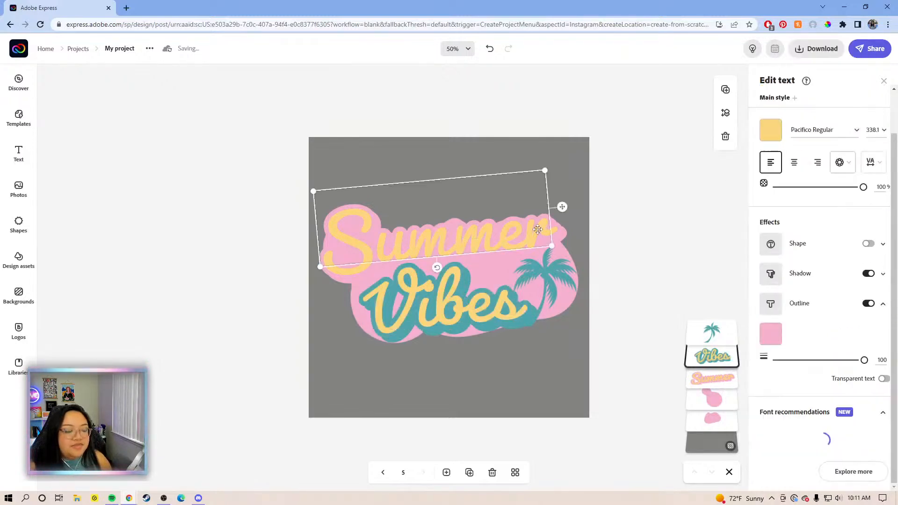
{"action": "scroll", "coordinate": [850, 309], "scroll_direction": "down", "scroll_amount": 1}
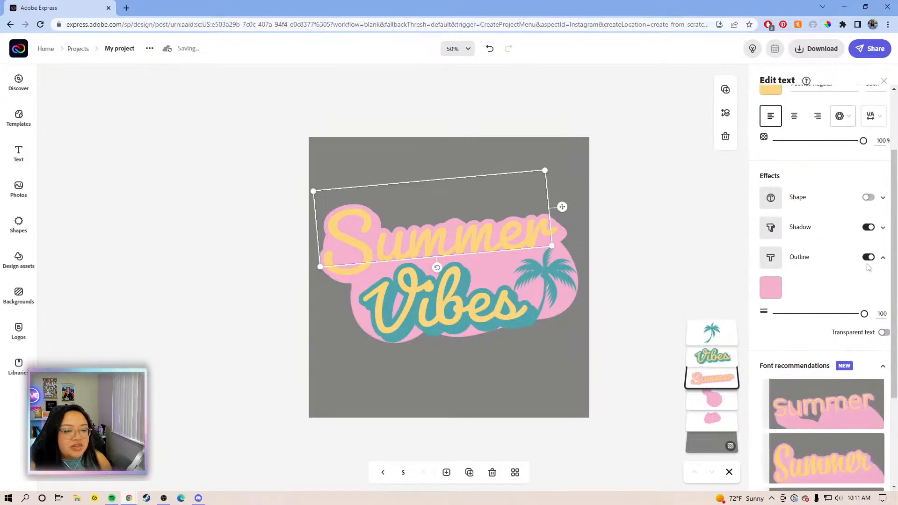
{"action": "left_click", "coordinate": [771, 288]}
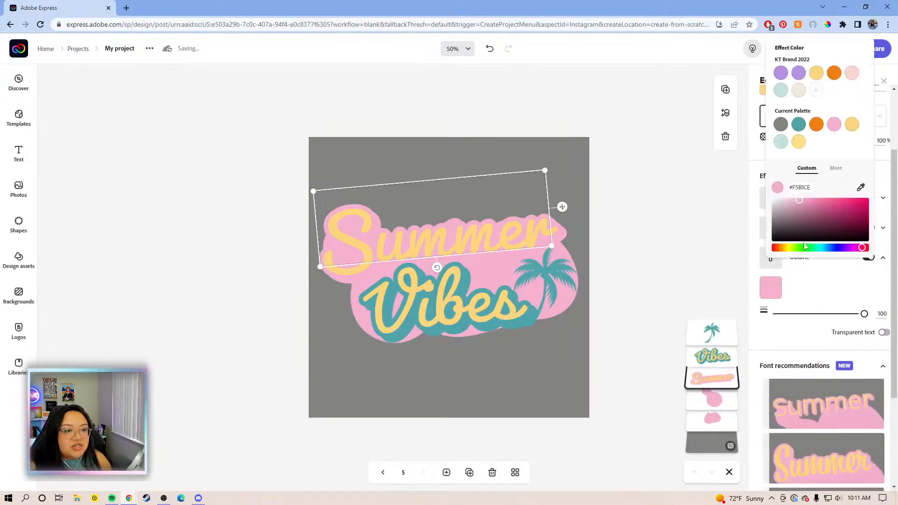
{"action": "left_click", "coordinate": [799, 124]}
{"action": "left_click", "coordinate": [830, 286]}
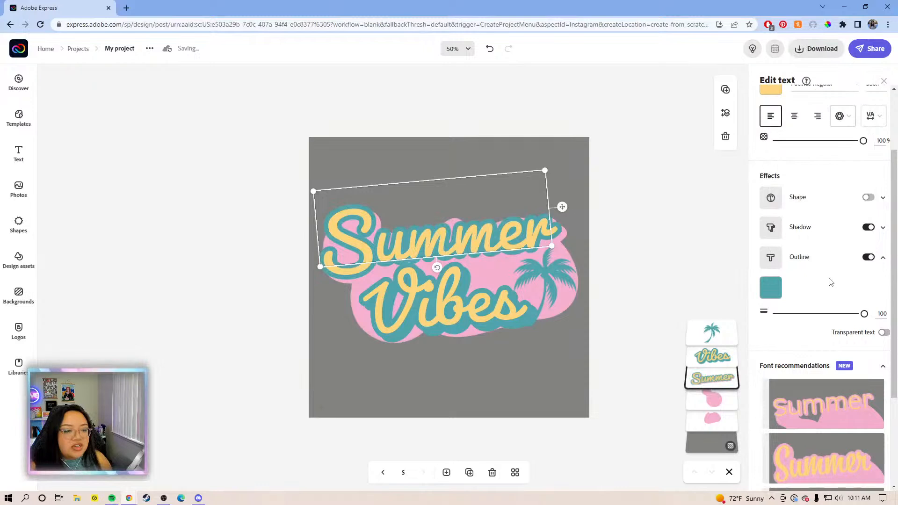
{"action": "left_click", "coordinate": [883, 227]}
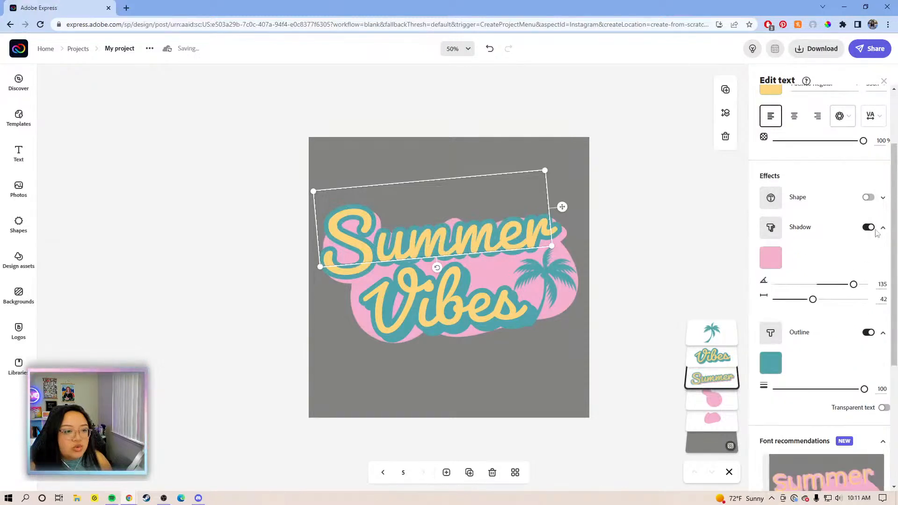
{"action": "left_click", "coordinate": [770, 259]}
{"action": "left_click", "coordinate": [675, 225]}
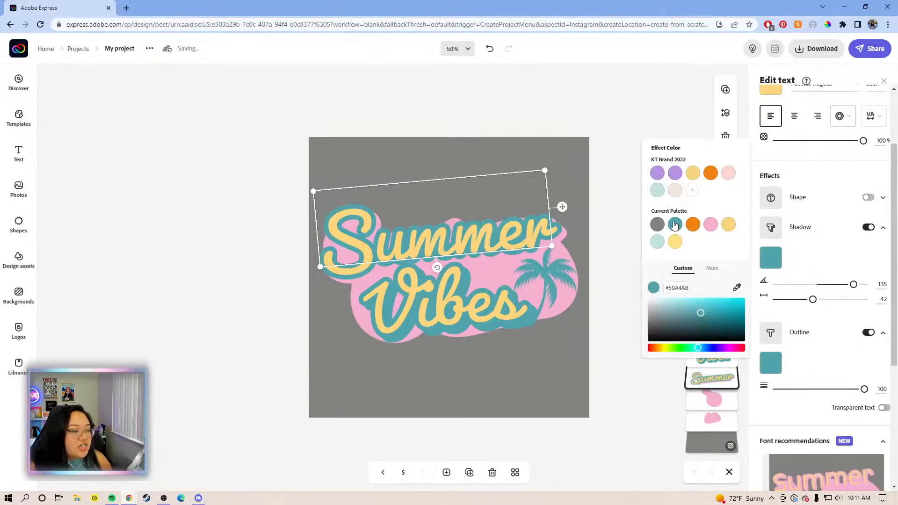
- Recolor the two pink backing shapes behind the lettering to the teal #50A4AB
{"action": "left_click", "coordinate": [708, 396]}
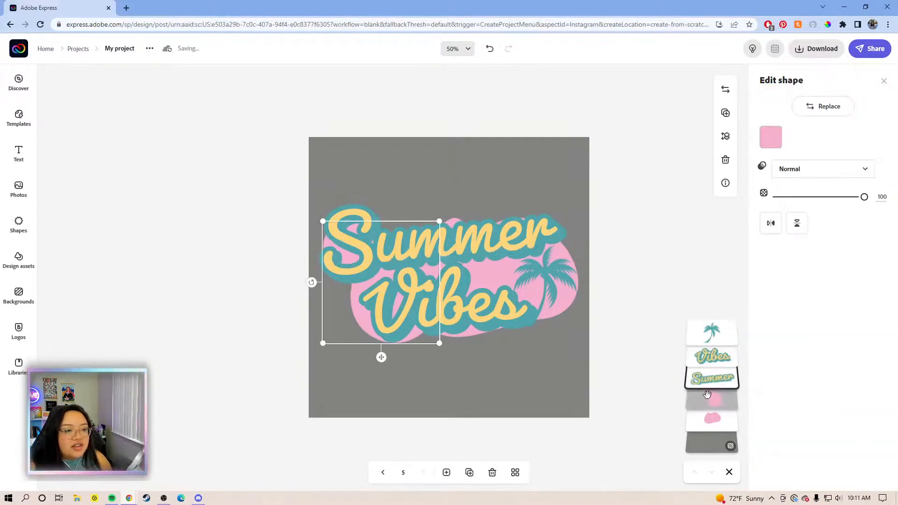
{"action": "left_click", "coordinate": [771, 137]}
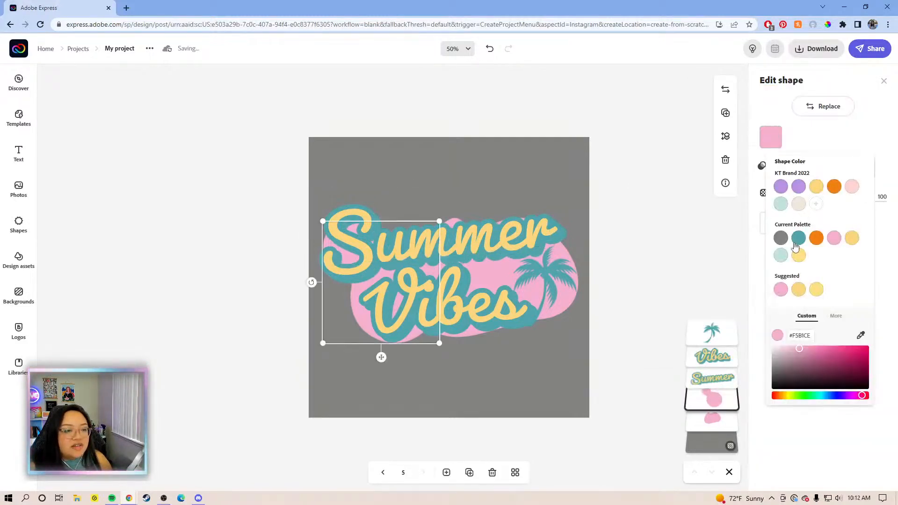
{"action": "left_click", "coordinate": [797, 241]}
{"action": "left_click", "coordinate": [712, 419]}
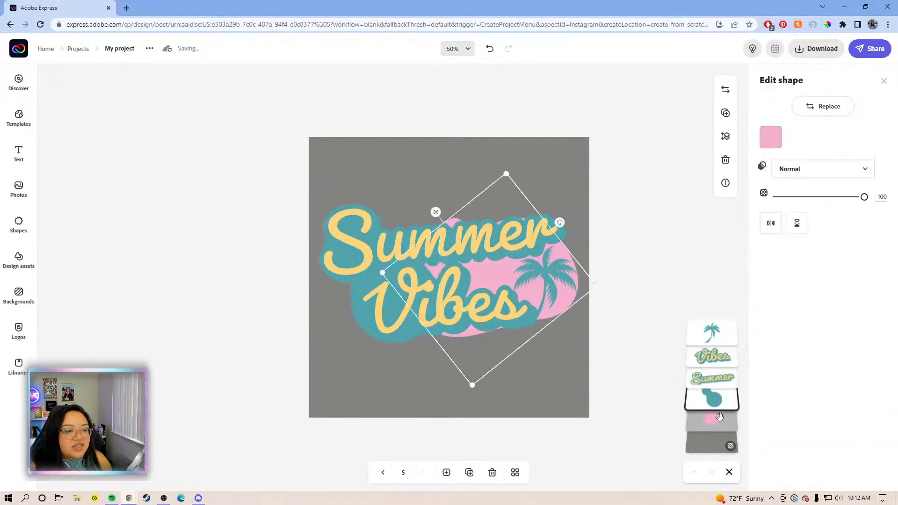
{"action": "left_click", "coordinate": [772, 139]}
{"action": "left_click", "coordinate": [799, 239]}
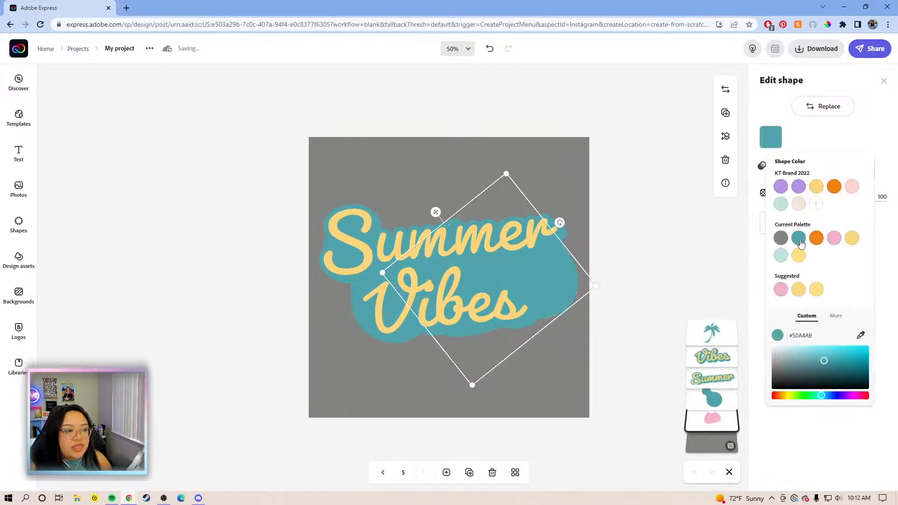
{"action": "left_click", "coordinate": [759, 156]}
- Change the palm tree's color to the light pink brand color #FFD4CF
{"action": "left_click", "coordinate": [714, 335]}
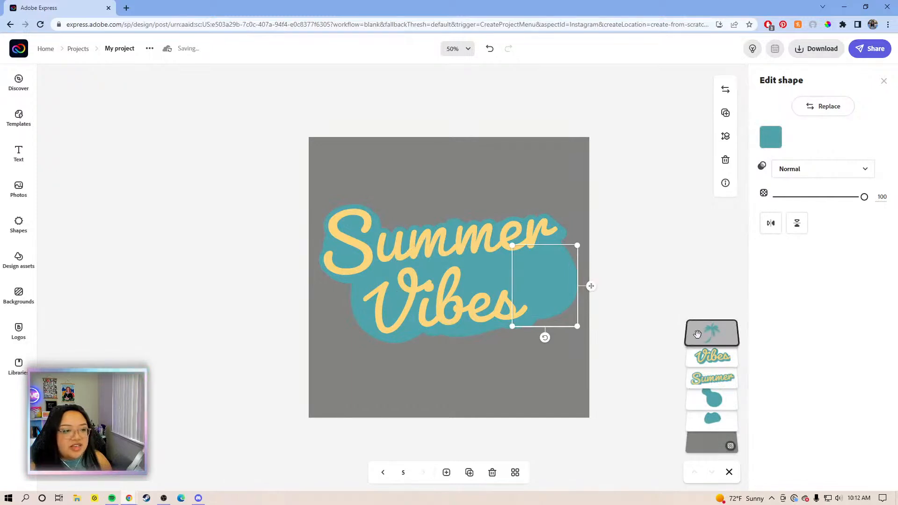
{"action": "left_click", "coordinate": [771, 138]}
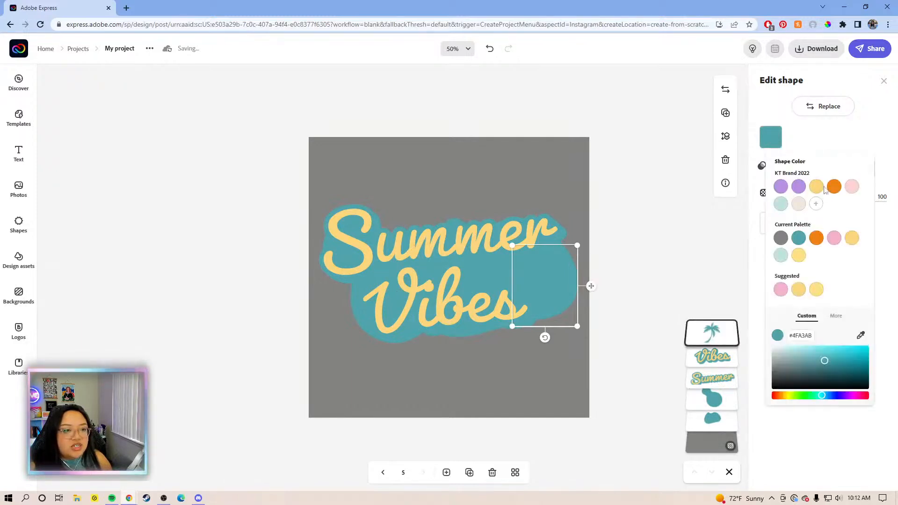
{"action": "left_click", "coordinate": [852, 187]}
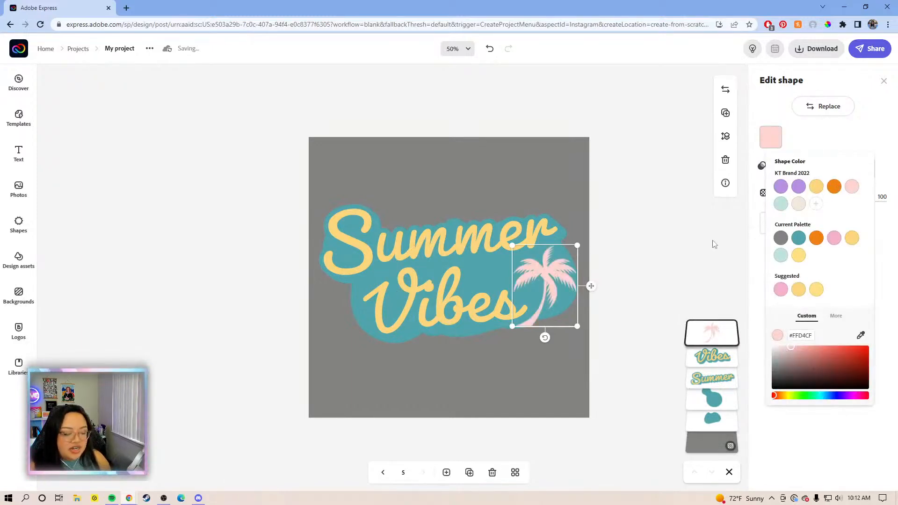
- Duplicate the pink palm tree and color the copy behind it brand orange #F08111
{"action": "left_click", "coordinate": [725, 114]}
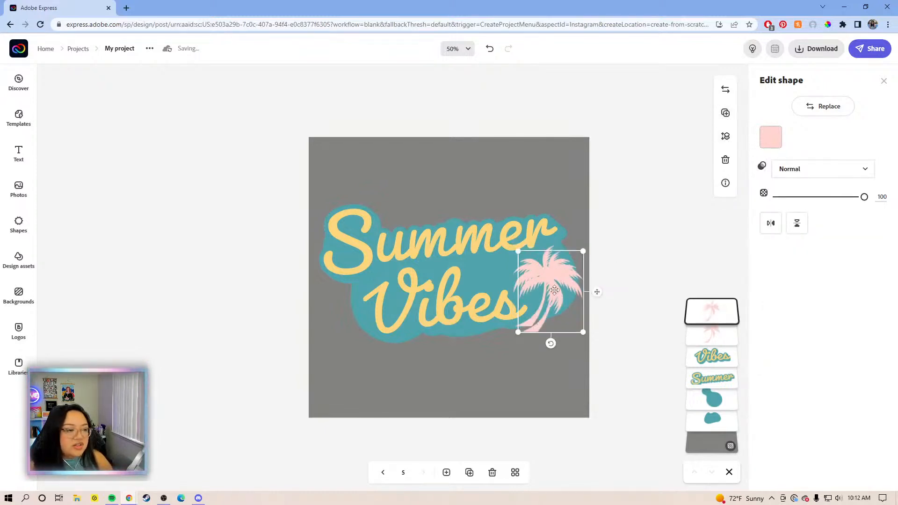
{"action": "left_click", "coordinate": [712, 335]}
{"action": "left_click", "coordinate": [772, 138]}
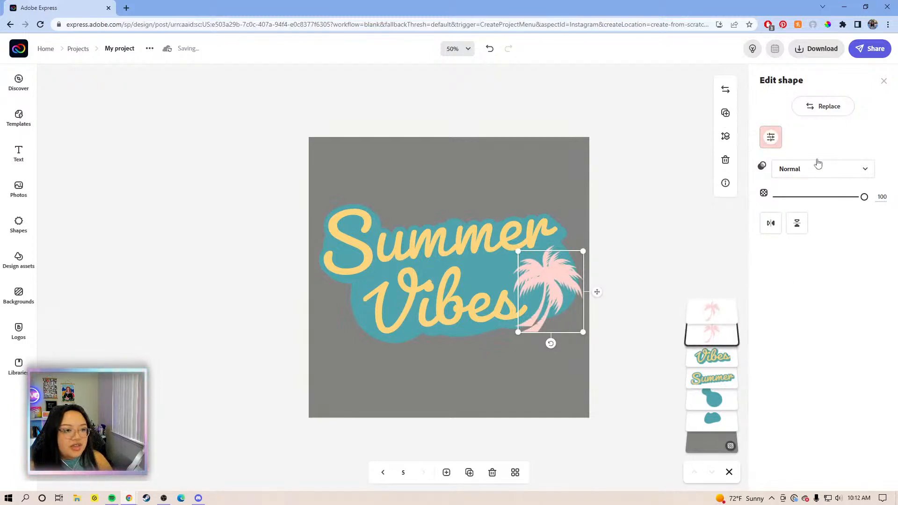
{"action": "left_click", "coordinate": [834, 187]}
- Nudge the orange palm tree left and up so it sits as a narrow offset shadow behind the pink one, then deselect it
{"action": "key", "text": "Left"}
{"action": "key", "text": "Left"}
{"action": "key", "text": "Left"}
{"action": "key", "text": "Left"}
{"action": "key", "text": "Left"}
{"action": "key", "text": "Up"}
{"action": "key", "text": "Up"}
{"action": "key", "text": "Left"}
{"action": "key", "text": "Left"}
{"action": "key", "text": "Left"}
{"action": "key", "text": "Up"}
{"action": "key", "text": "Up"}
{"action": "key", "text": "Up"}
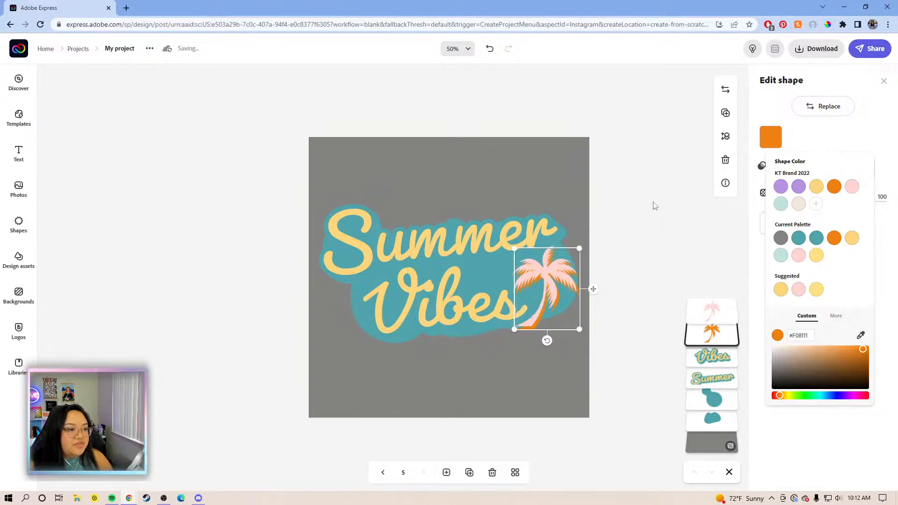
{"action": "key", "text": "Up"}
{"action": "left_click", "coordinate": [654, 206]}
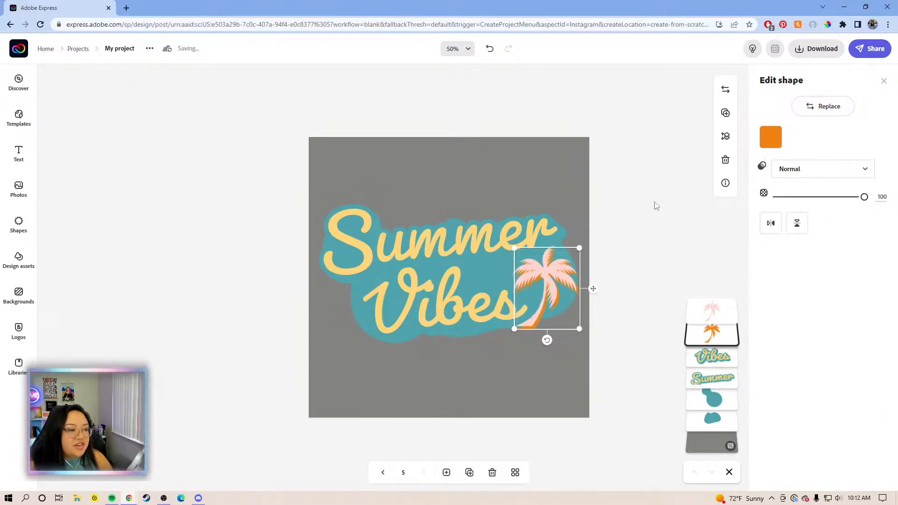
{"action": "left_click", "coordinate": [656, 208]}
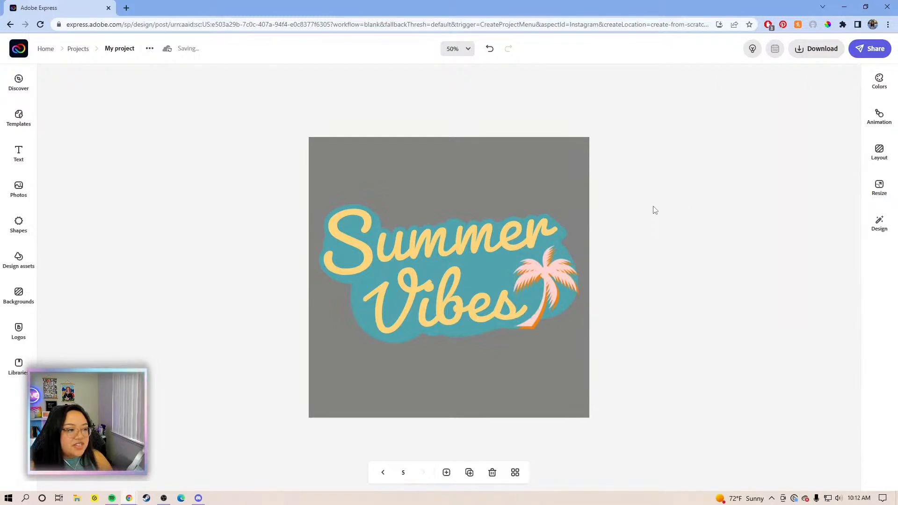
- Duplicate page 5 and delete all the sticker elements from the copy, leaving only the gray background
{"action": "left_click", "coordinate": [576, 403]}
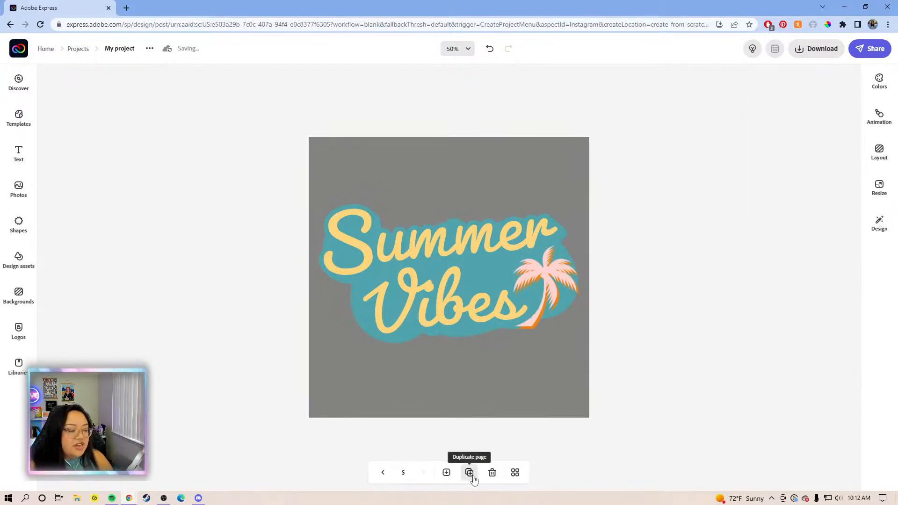
{"action": "left_click", "coordinate": [469, 473]}
{"action": "left_click_drag", "start_coordinate": [639, 359], "coordinate": [293, 187]}
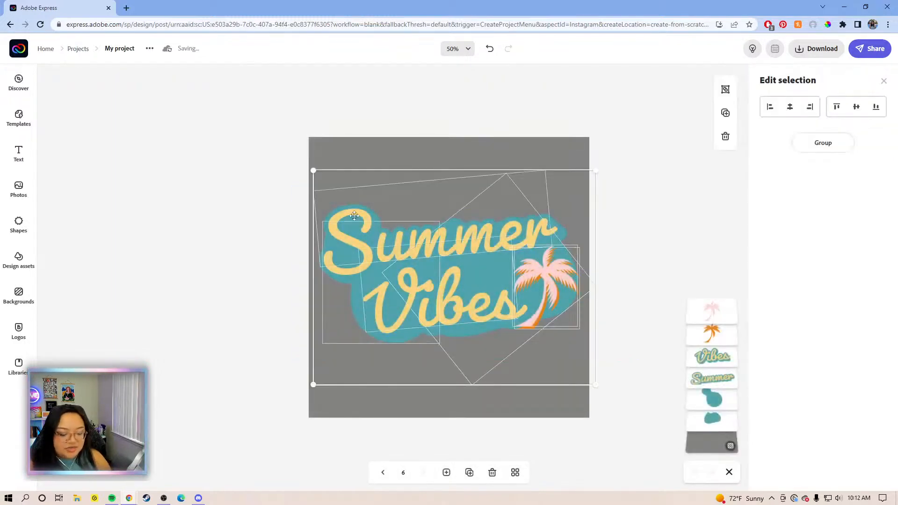
{"action": "key", "text": "Delete"}
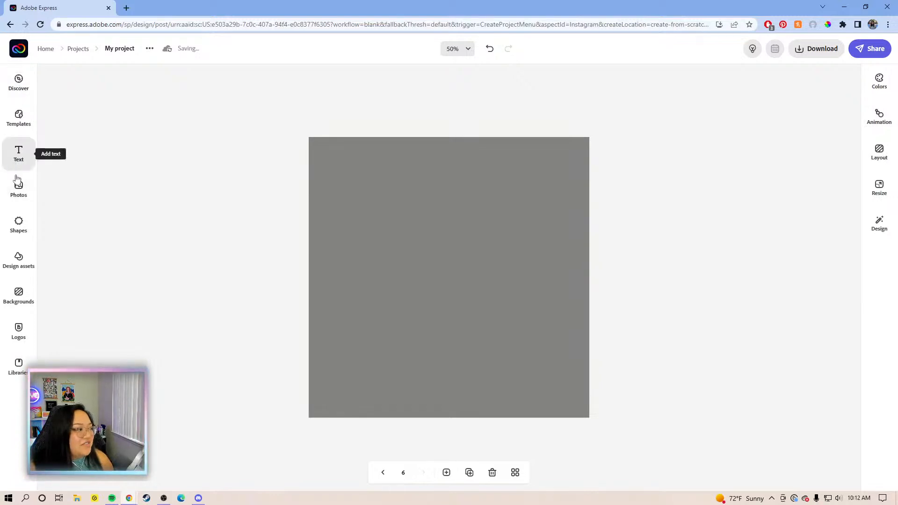
- Add an arch from the basic shapes to the blank page and enlarge it to fill most of the canvas
{"action": "left_click", "coordinate": [23, 224]}
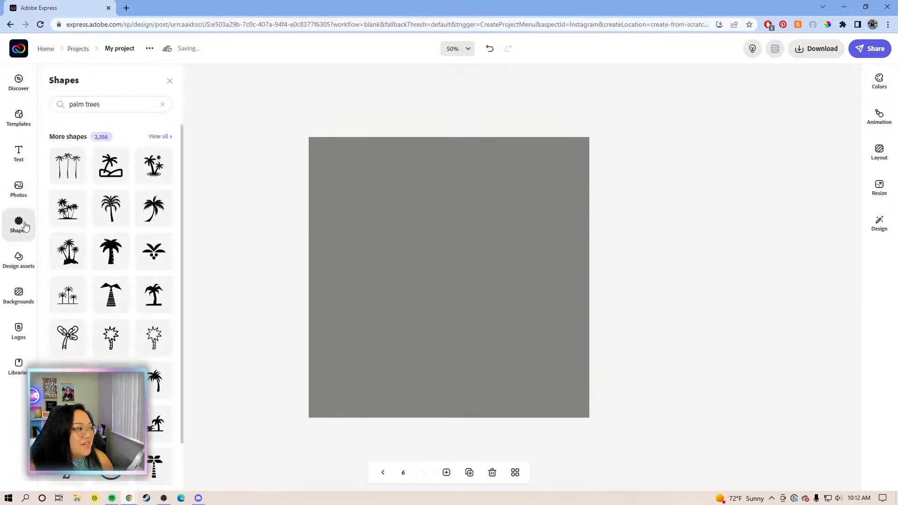
{"action": "left_click", "coordinate": [163, 106]}
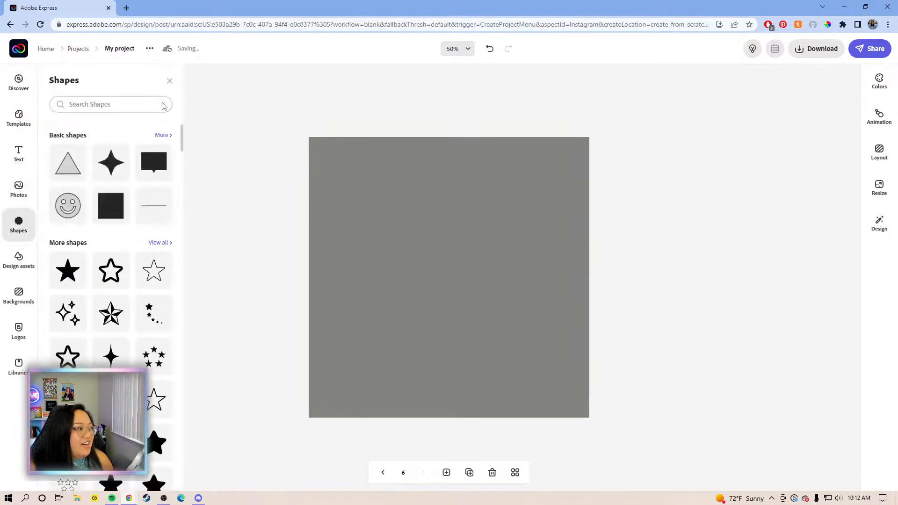
{"action": "left_click", "coordinate": [159, 135]}
{"action": "left_click", "coordinate": [119, 178]}
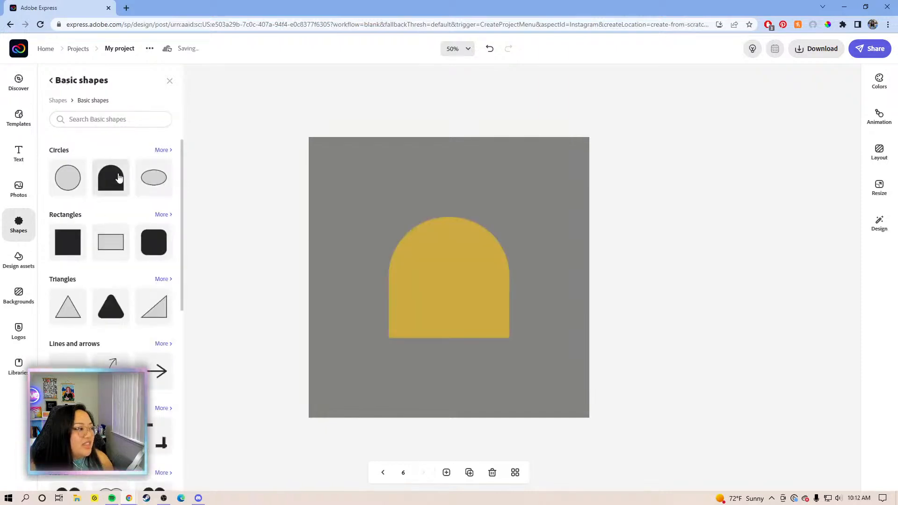
{"action": "left_click_drag", "start_coordinate": [449, 270], "coordinate": [458, 342]}
{"action": "left_click_drag", "start_coordinate": [445, 291], "coordinate": [444, 265]}
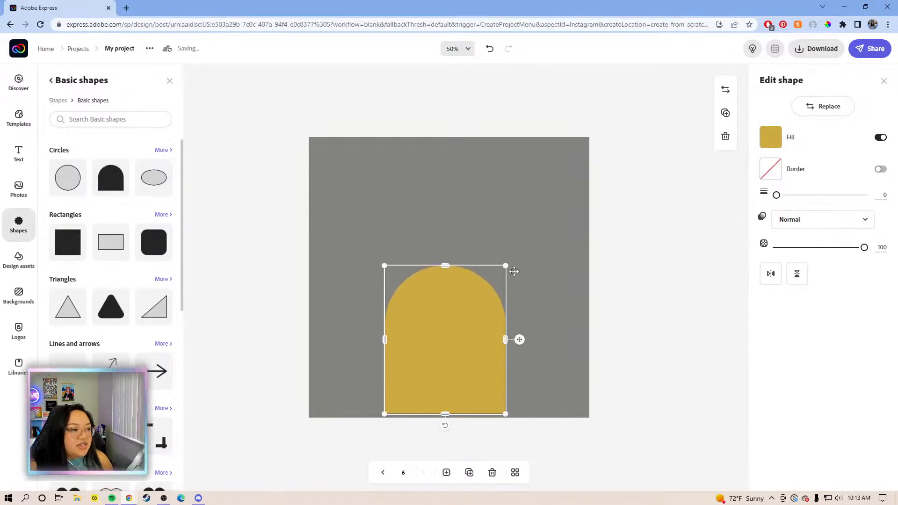
{"action": "left_click_drag", "start_coordinate": [505, 265], "coordinate": [582, 172]}
{"action": "left_click_drag", "start_coordinate": [509, 221], "coordinate": [504, 213]}
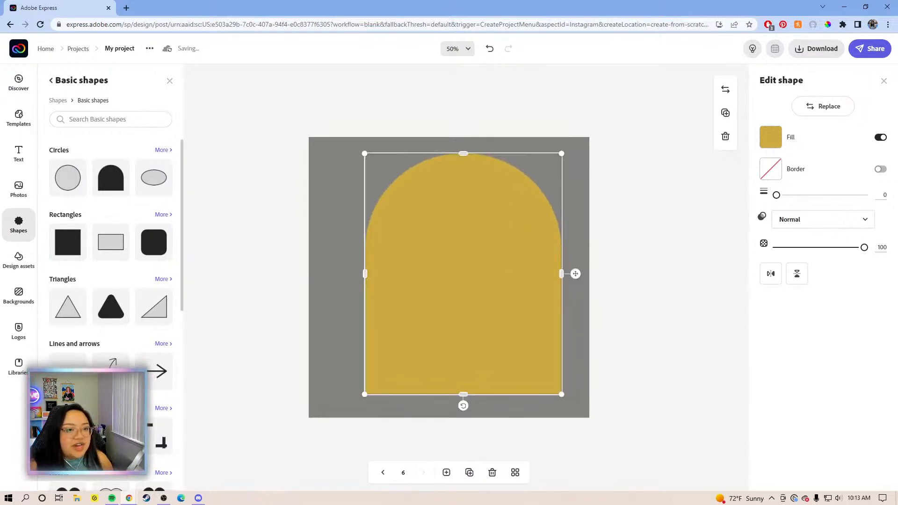
- Give the mustard arch a white border, enlarge it slightly and centre it on the page
{"action": "left_click", "coordinate": [879, 170]}
{"action": "left_click", "coordinate": [771, 169]}
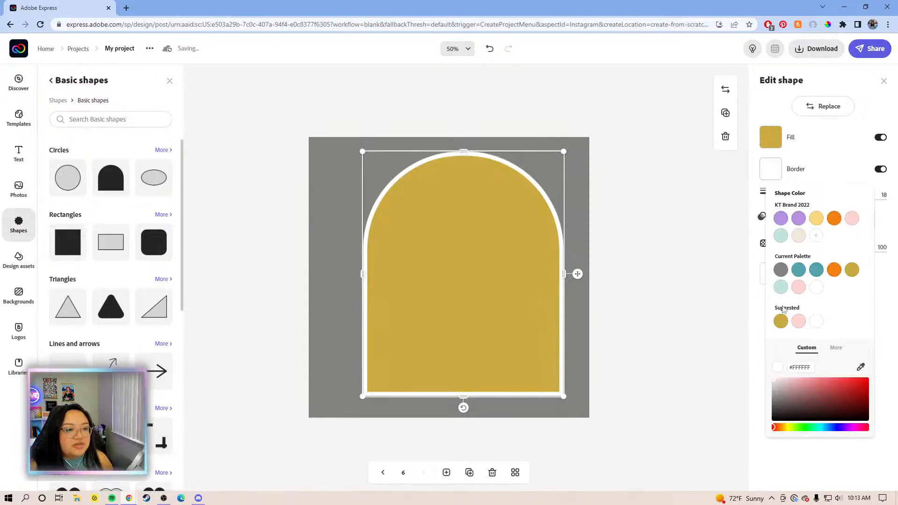
{"action": "left_click_drag", "start_coordinate": [461, 288], "coordinate": [442, 293]}
{"action": "left_click_drag", "start_coordinate": [533, 162], "coordinate": [556, 150]}
{"action": "left_click_drag", "start_coordinate": [445, 231], "coordinate": [468, 234]}
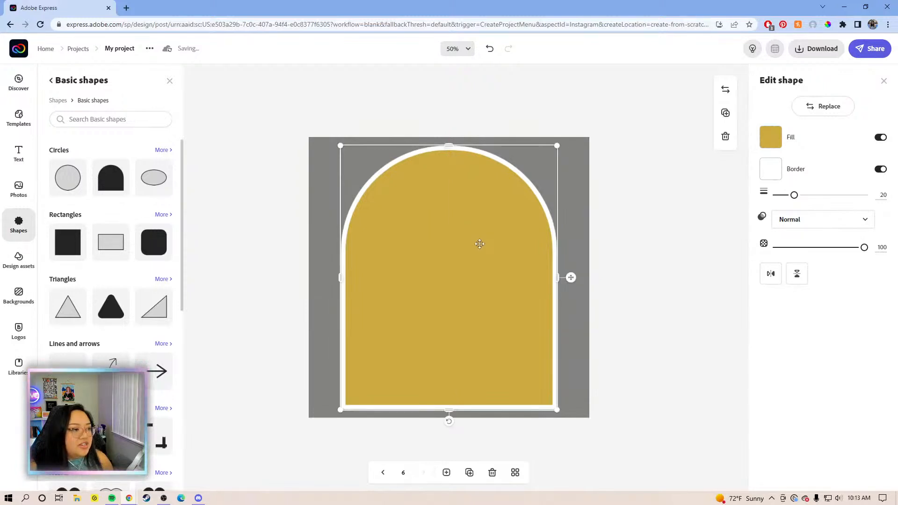
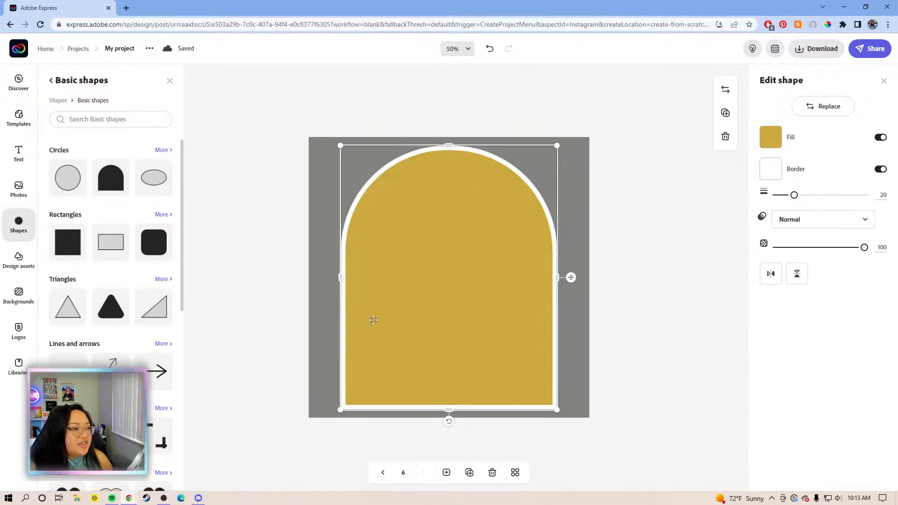
- Insert the "Nurturing yourself is important" cactus graphic from the text phrases and delete the mustard arch
{"action": "left_click", "coordinate": [51, 100]}
{"action": "left_click", "coordinate": [18, 162]}
{"action": "scroll", "coordinate": [111, 284], "scroll_direction": "down", "scroll_amount": 8}
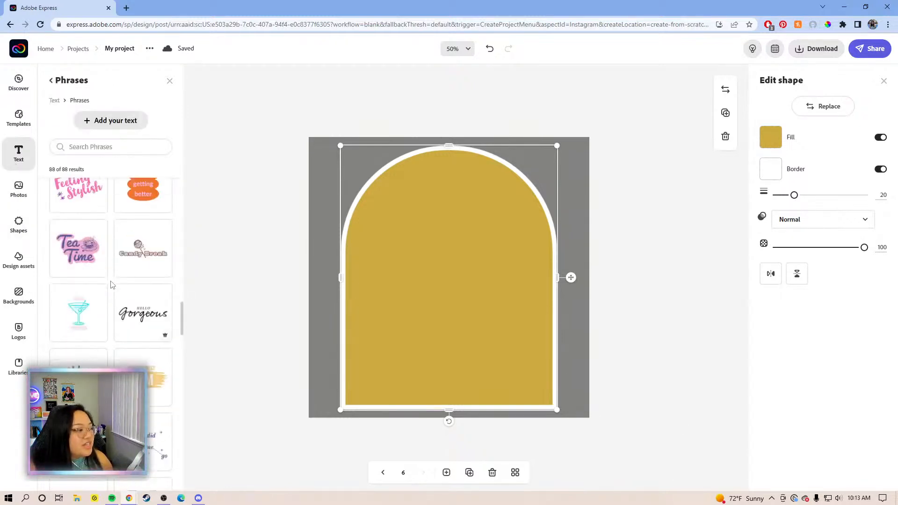
{"action": "scroll", "coordinate": [111, 284], "scroll_direction": "up", "scroll_amount": 13}
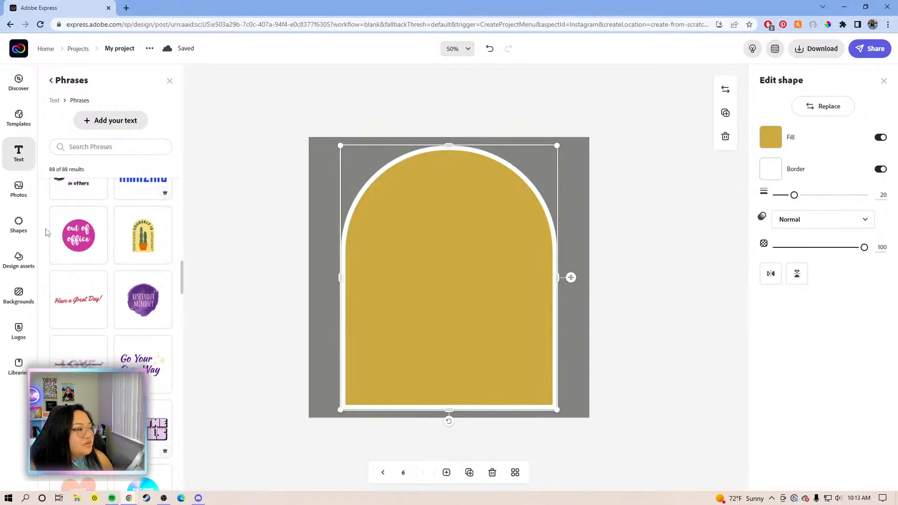
{"action": "left_click", "coordinate": [146, 236]}
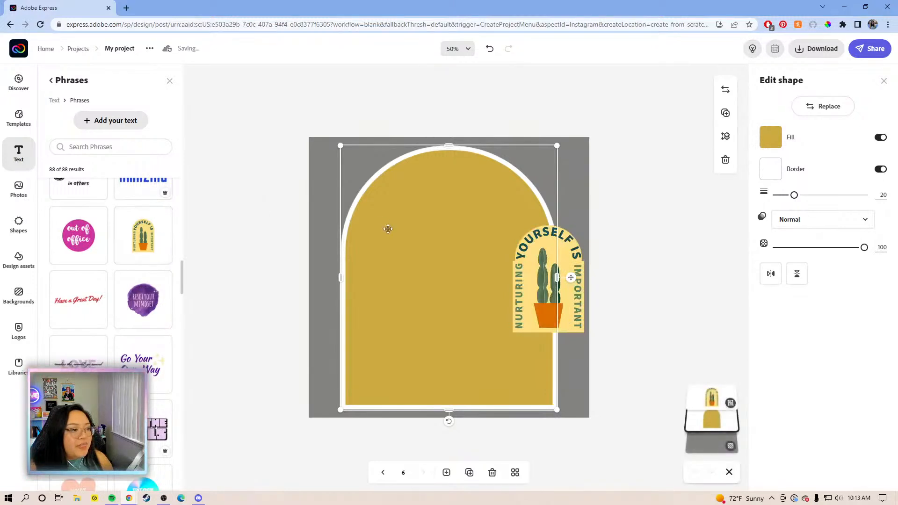
{"action": "key", "text": "Delete"}
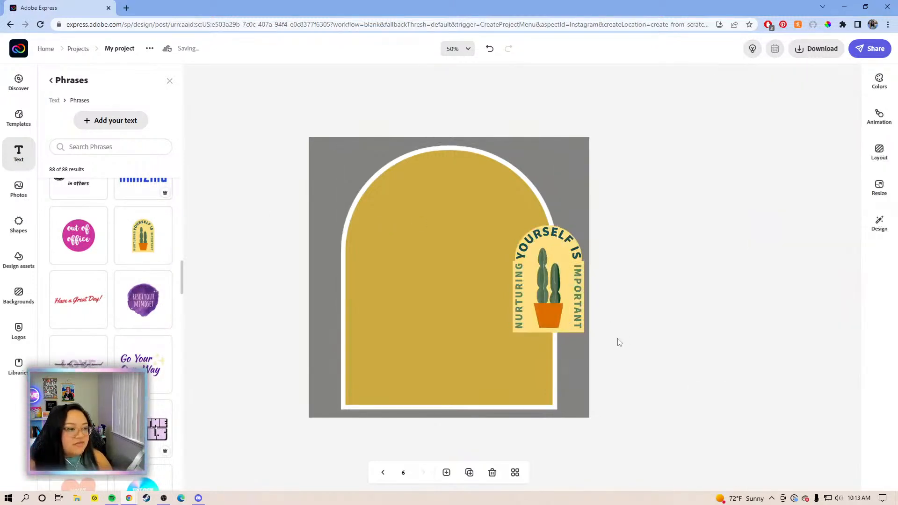
- Enlarge the cactus phrase graphic to nearly the full page height and centre it on the canvas
{"action": "left_click_drag", "start_coordinate": [639, 363], "coordinate": [414, 206]}
{"action": "left_click_drag", "start_coordinate": [537, 290], "coordinate": [378, 355]}
{"action": "left_click_drag", "start_coordinate": [427, 291], "coordinate": [572, 159]}
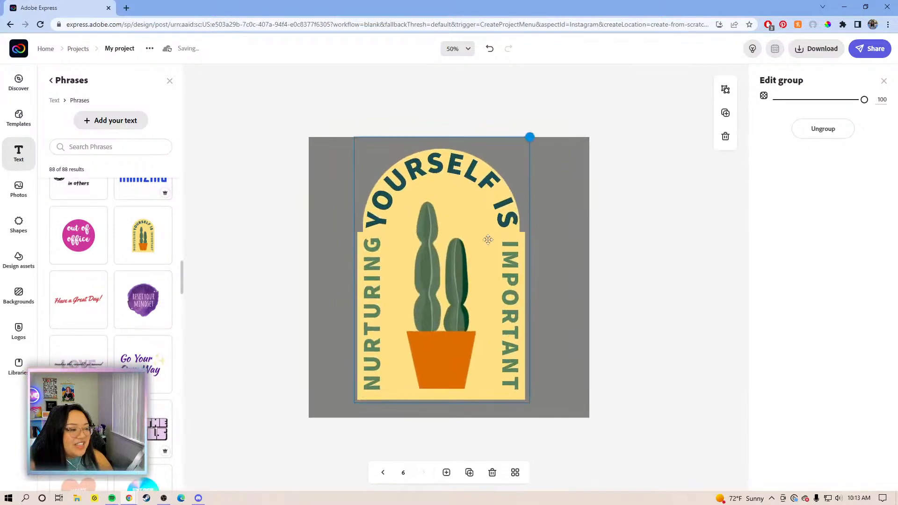
{"action": "left_click_drag", "start_coordinate": [485, 246], "coordinate": [496, 246]}
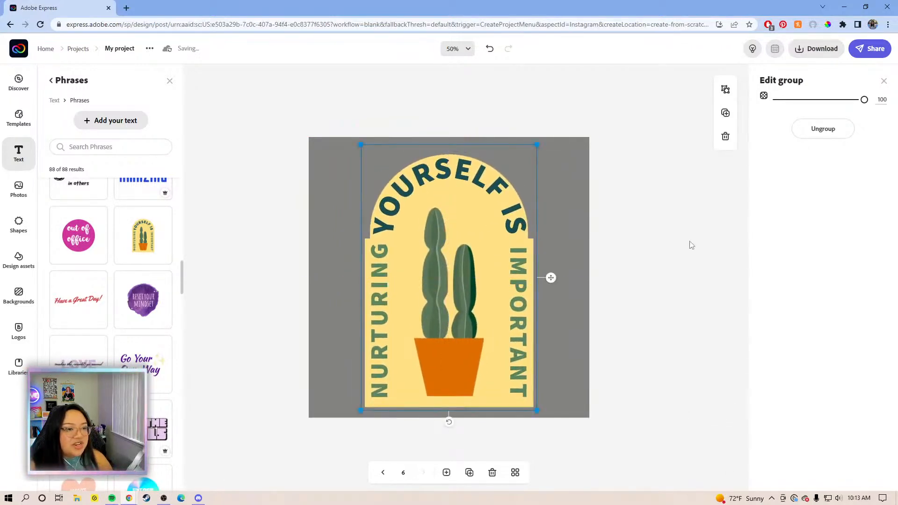
- Ungroup the cactus graphic and delete its yellow circle and yellow square background pieces, keeping the lettering and cactus
{"action": "left_click", "coordinate": [842, 134]}
{"action": "left_click", "coordinate": [808, 146]}
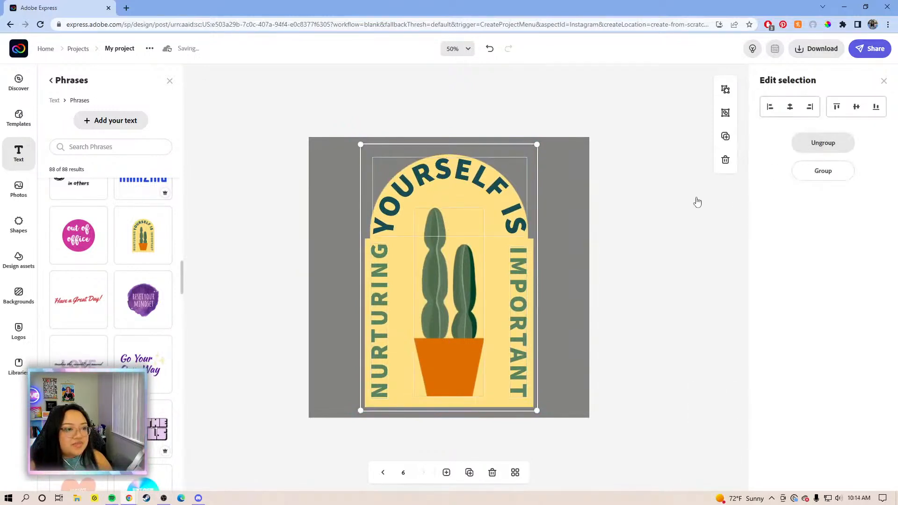
{"action": "left_click", "coordinate": [540, 251]}
{"action": "left_click", "coordinate": [486, 229]}
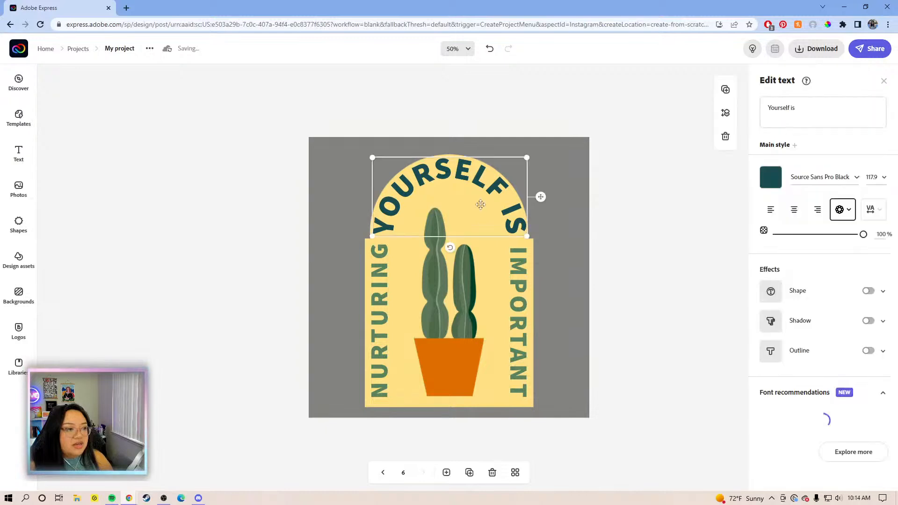
{"action": "left_click", "coordinate": [714, 416]}
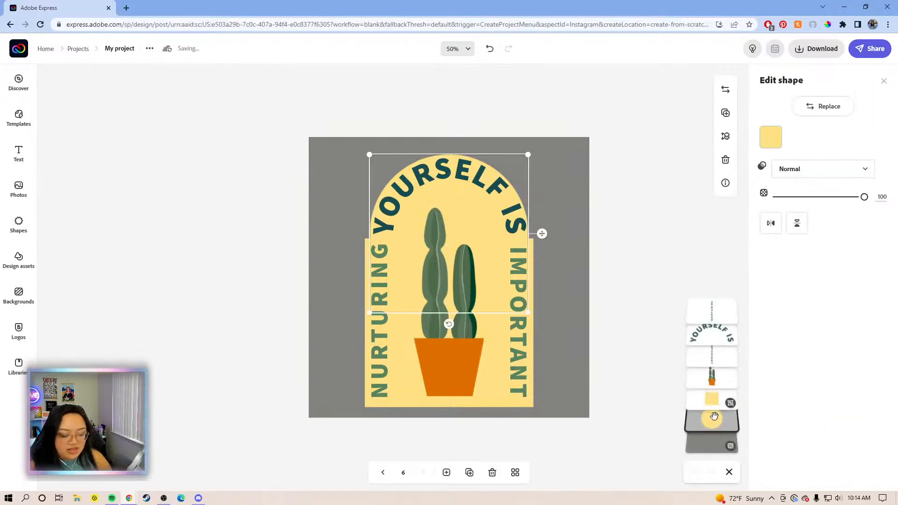
{"action": "key", "text": "Delete"}
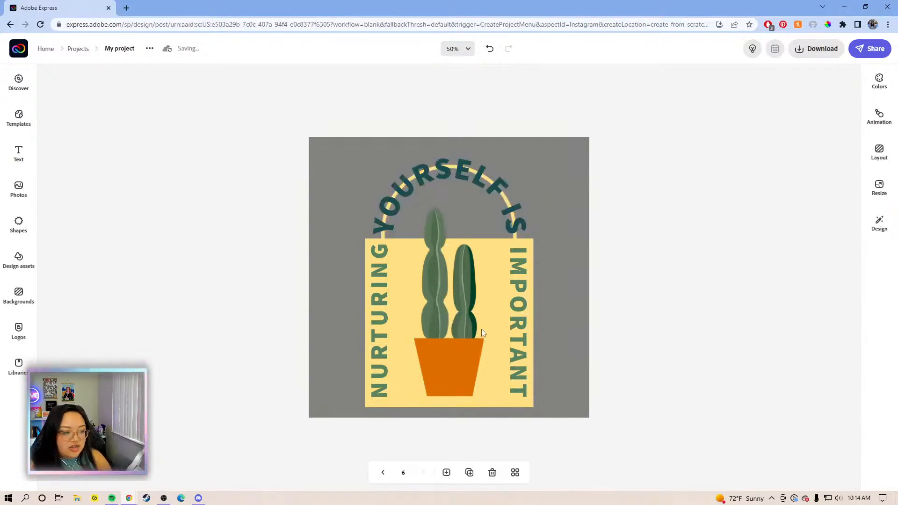
{"action": "left_click", "coordinate": [488, 317]}
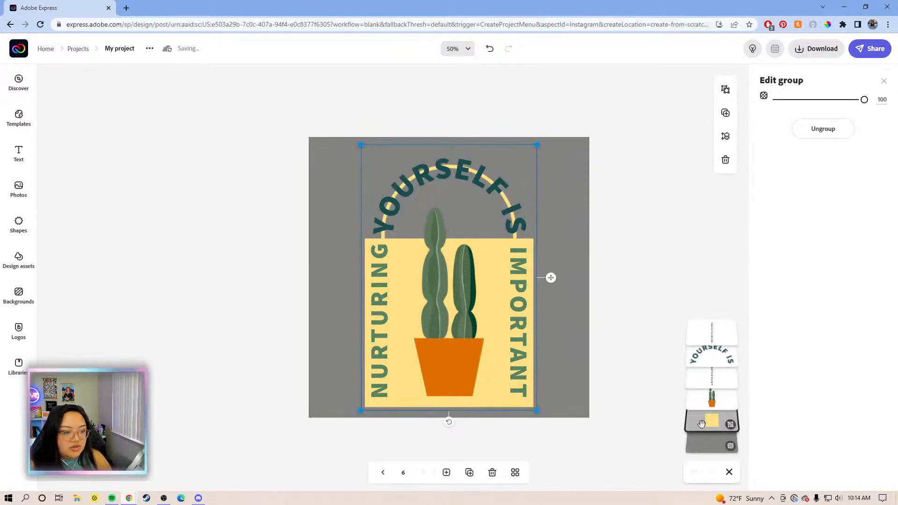
{"action": "key", "text": "Delete"}
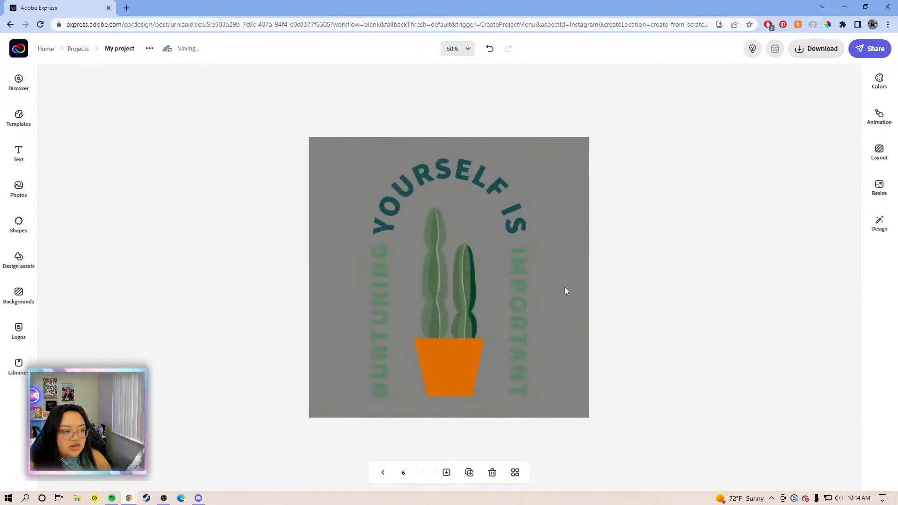
- Add a teal arch from the basic shapes, enlarge it around the lettering and place it behind the cactus and text
{"action": "left_click", "coordinate": [20, 225]}
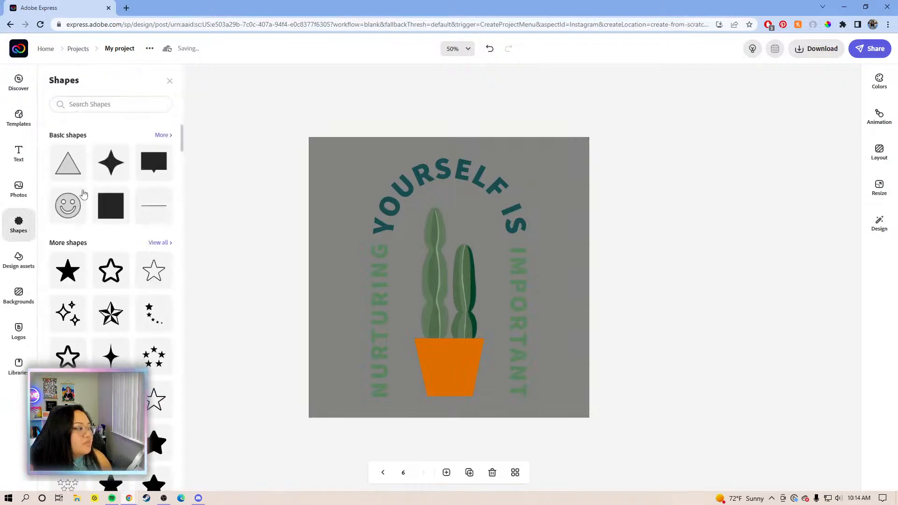
{"action": "left_click", "coordinate": [162, 137]}
{"action": "left_click", "coordinate": [110, 177]}
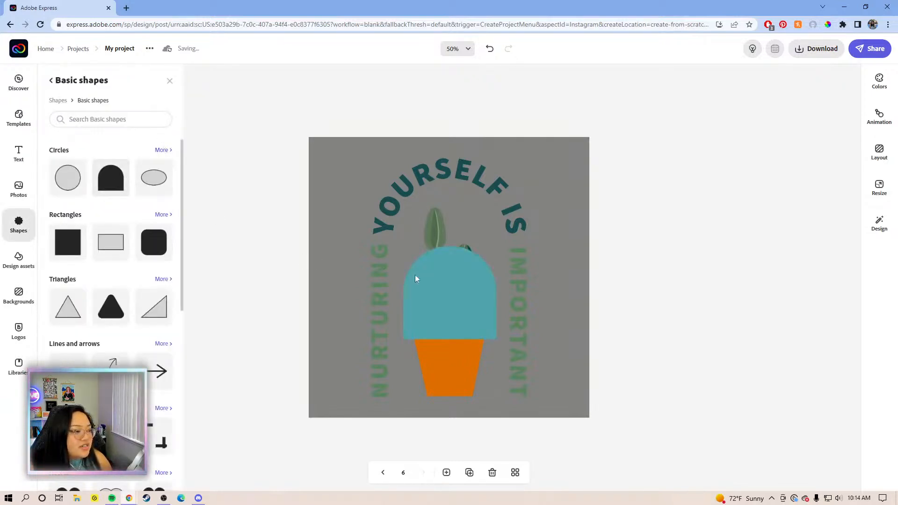
{"action": "left_click", "coordinate": [446, 299]}
{"action": "left_click_drag", "start_coordinate": [415, 328], "coordinate": [403, 355]}
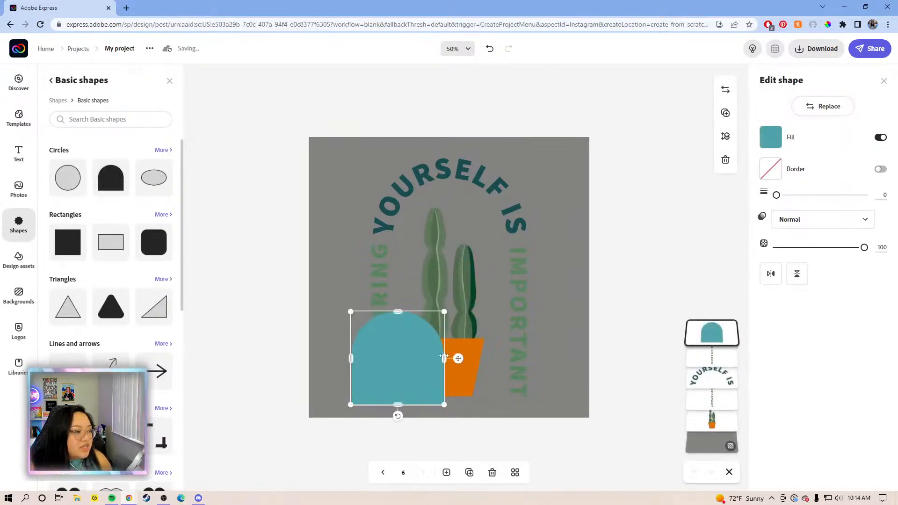
{"action": "left_click_drag", "start_coordinate": [445, 312], "coordinate": [460, 296]}
{"action": "left_click_drag", "start_coordinate": [406, 297], "coordinate": [581, 156]}
{"action": "left_click_drag", "start_coordinate": [702, 333], "coordinate": [712, 420]}
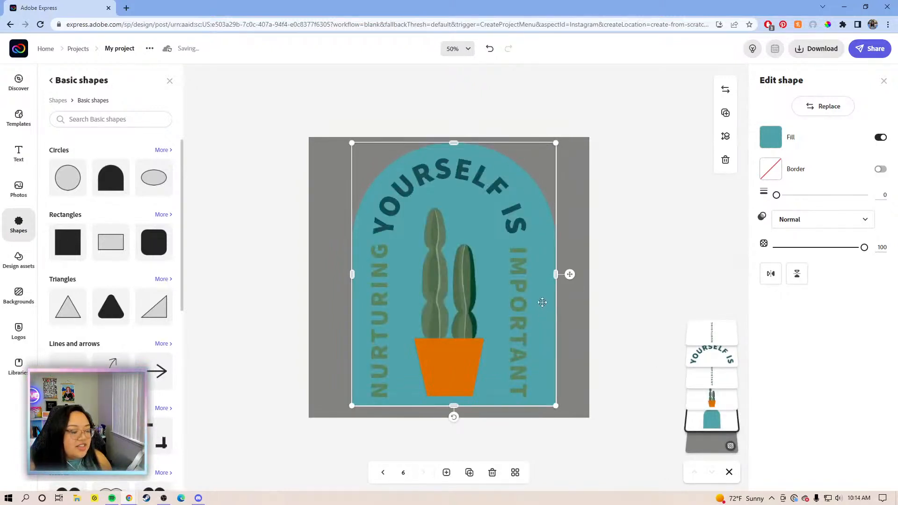
- Adjust the teal arch's size and position so it sits centred around the cactus and lettering
{"action": "left_click_drag", "start_coordinate": [570, 274], "coordinate": [568, 282]}
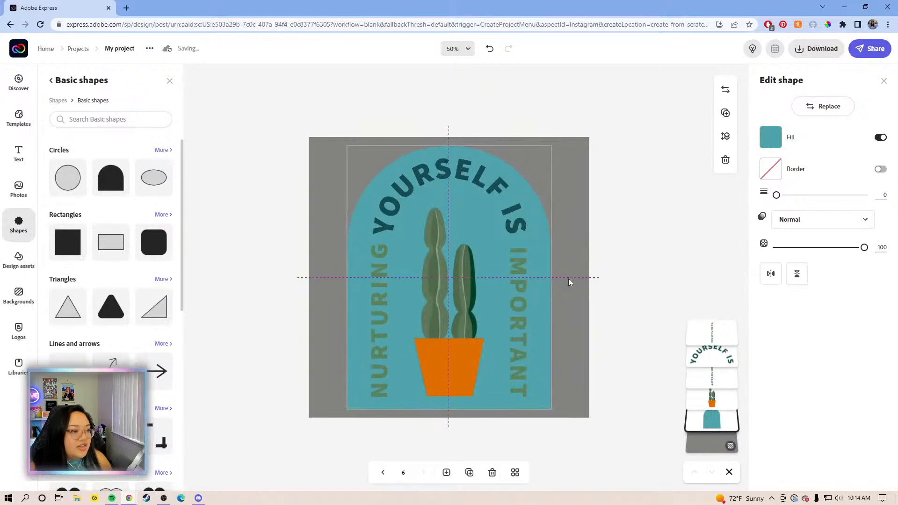
{"action": "mouse_move", "coordinate": [551, 278]}
{"action": "left_mouse_down"}
{"action": "mouse_move", "coordinate": [561, 278]}
{"action": "mouse_move", "coordinate": [534, 280]}
{"action": "left_mouse_up"}
{"action": "left_click_drag", "start_coordinate": [448, 146], "coordinate": [449, 142]}
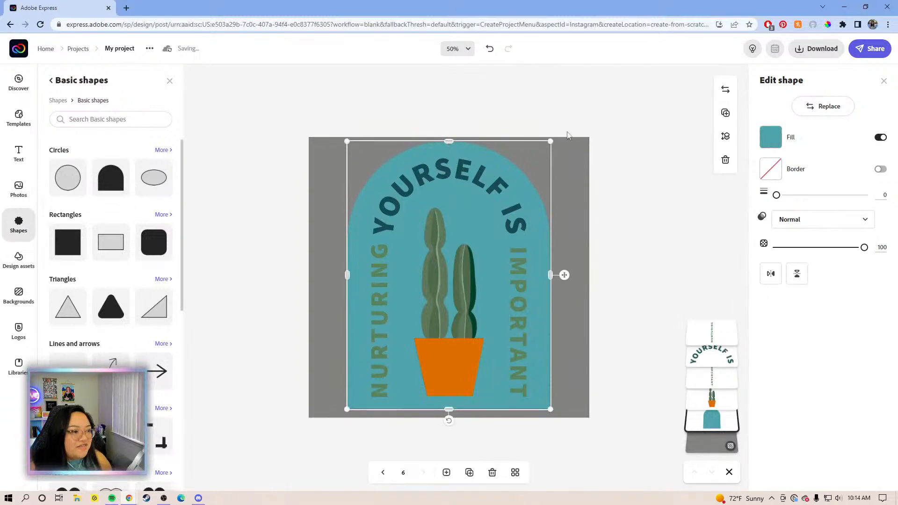
{"action": "left_click_drag", "start_coordinate": [551, 142], "coordinate": [521, 153]}
{"action": "key", "text": "ctrl+z"}
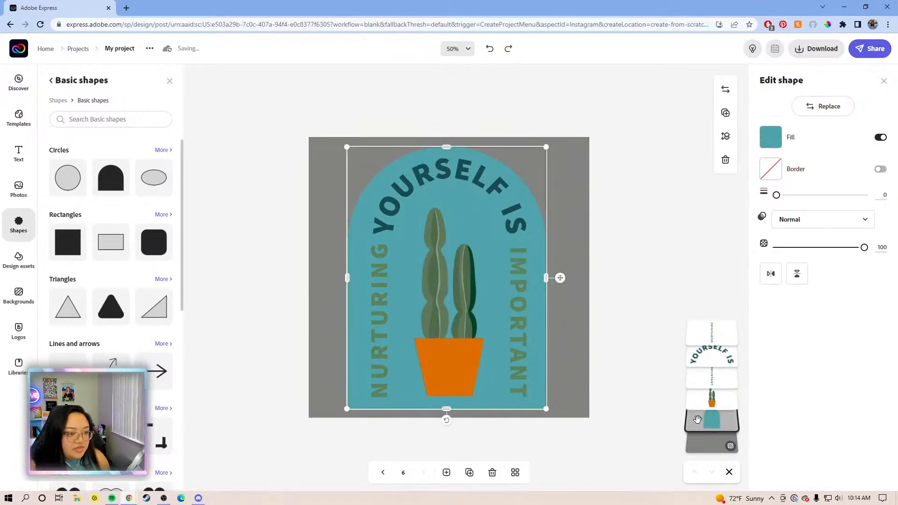
{"action": "left_click_drag", "start_coordinate": [560, 278], "coordinate": [563, 276]}
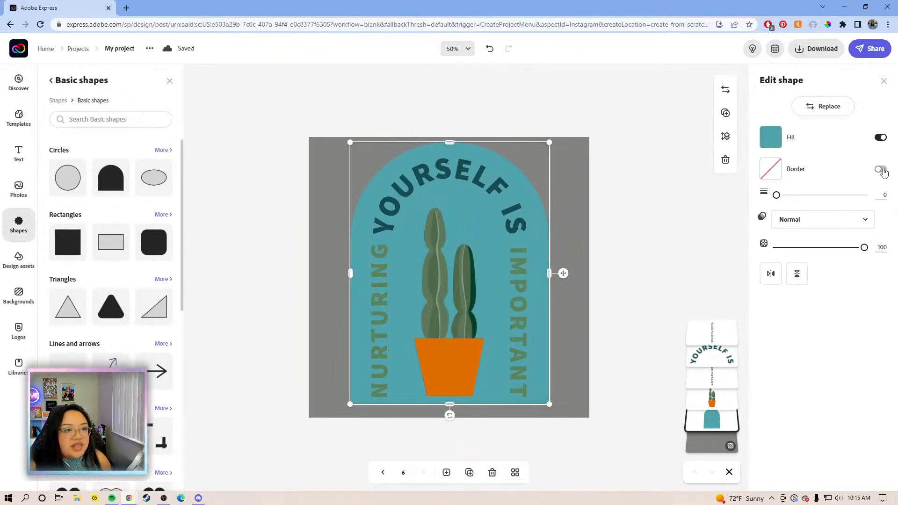
- Give the teal arch a white border and extend its lower edge closer to the bottom of the page
{"action": "left_click", "coordinate": [881, 169]}
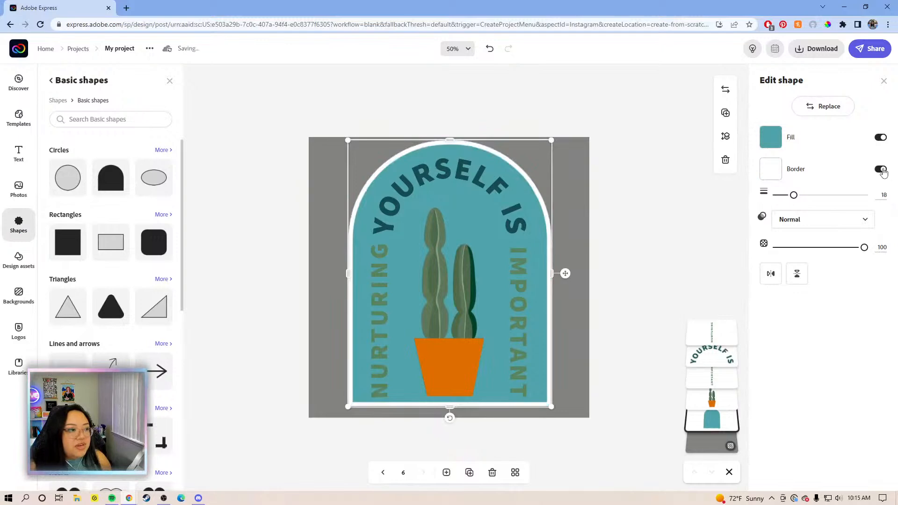
{"action": "left_click", "coordinate": [666, 212]}
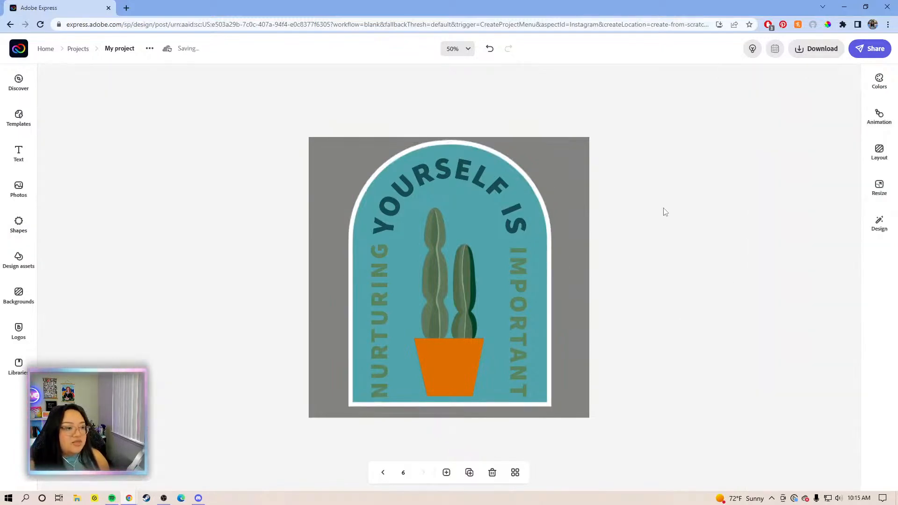
{"action": "left_click", "coordinate": [489, 402]}
{"action": "left_click_drag", "start_coordinate": [451, 405], "coordinate": [449, 417]}
{"action": "left_click", "coordinate": [651, 260]}
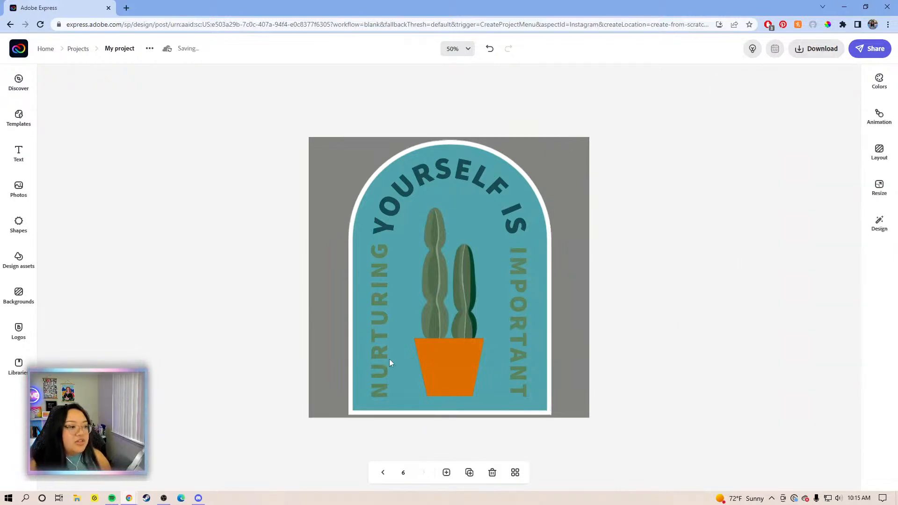
- Replace the vertical word "Nurturing" beside the cactus with "YOU"
{"action": "left_click", "coordinate": [383, 317]}
{"action": "left_click", "coordinate": [815, 119]}
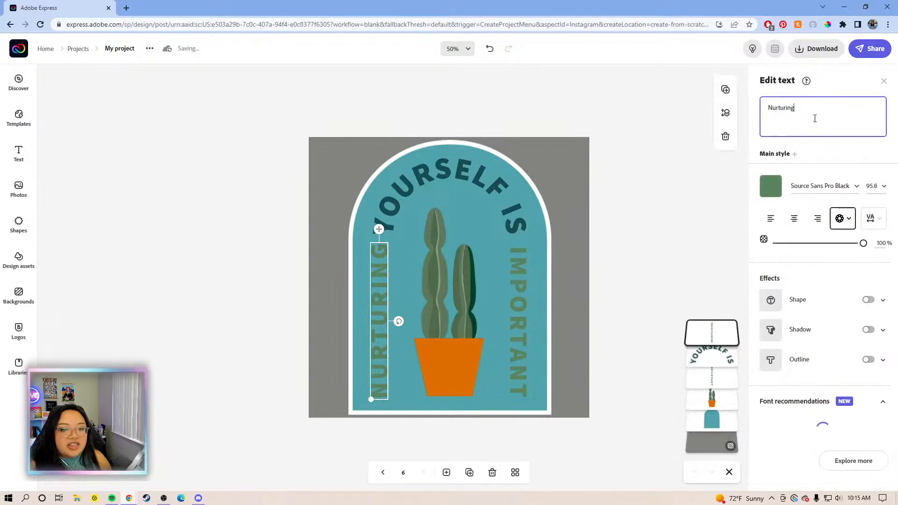
{"action": "left_click_drag", "start_coordinate": [824, 118], "coordinate": [770, 114]}
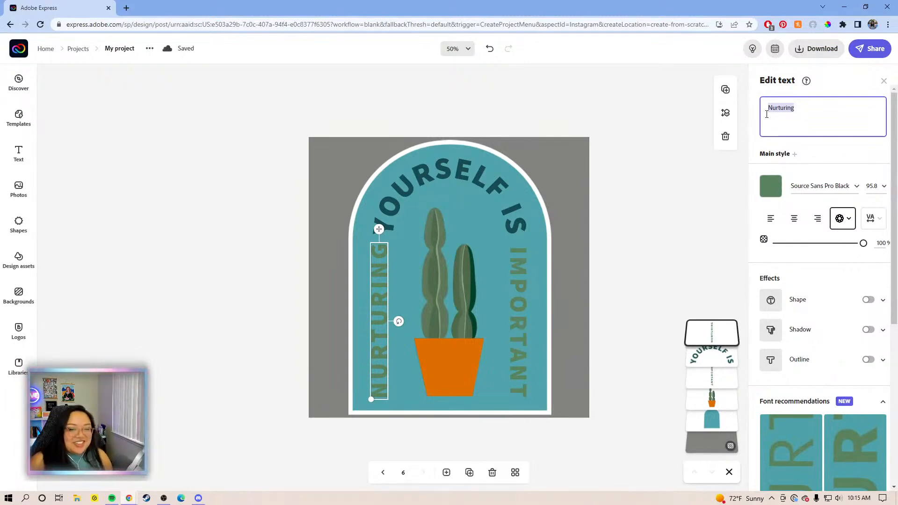
{"action": "type", "text": "Y"}
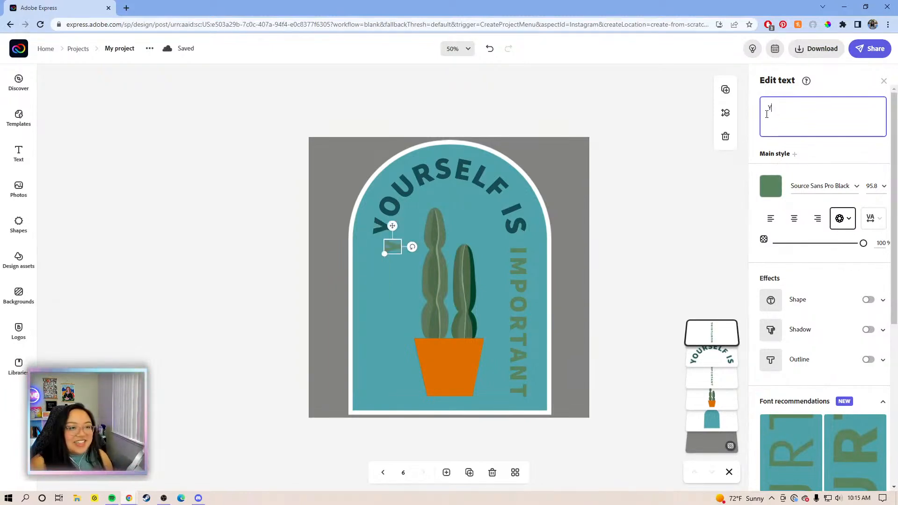
{"action": "type", "text": "OU"}
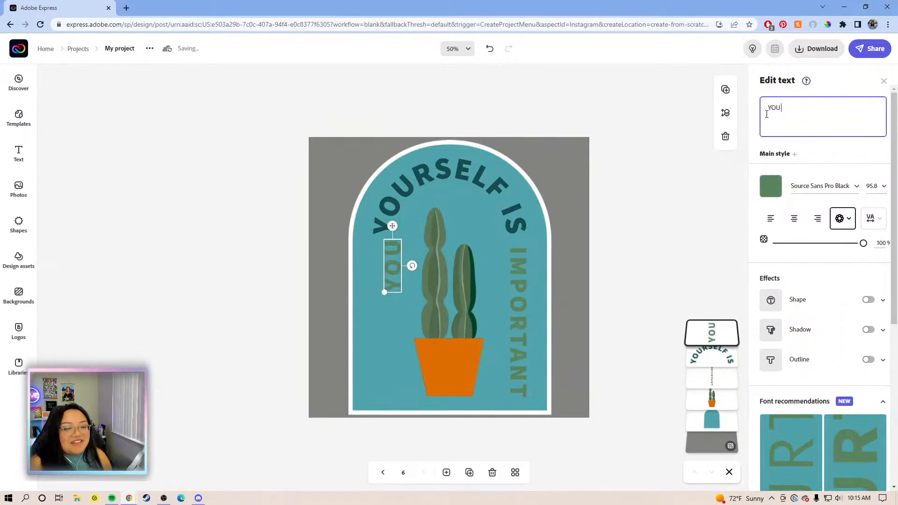
- Extend the vertical "YOU" to "YOU ARE" and position it directly beneath the start of the arched lettering
{"action": "type", "text": "ARE"}
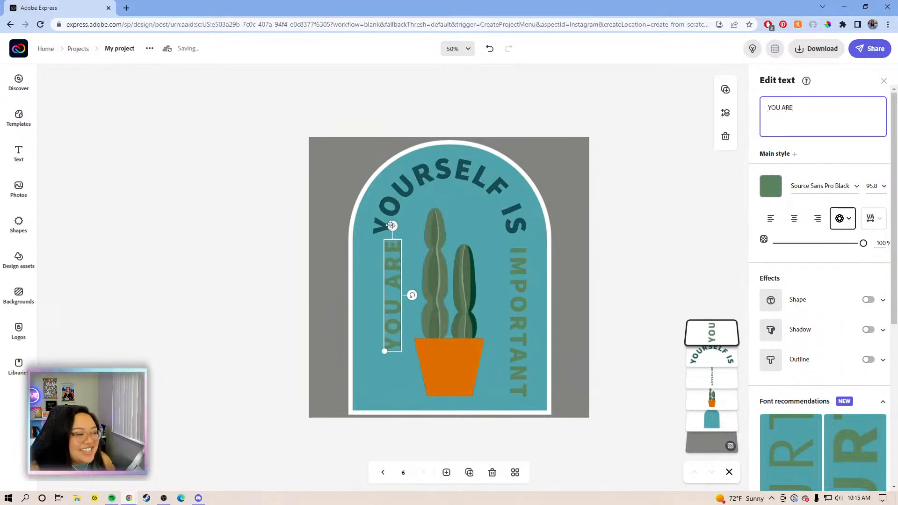
{"action": "left_click_drag", "start_coordinate": [385, 229], "coordinate": [384, 237]}
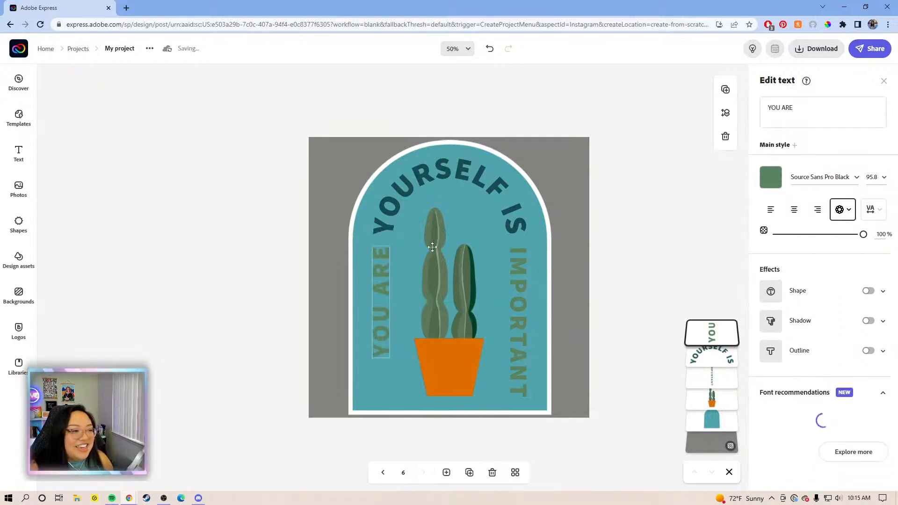
- Replace the arched text "Yourself is" with "YOUR OWN SECRET"
{"action": "left_click", "coordinate": [509, 196]}
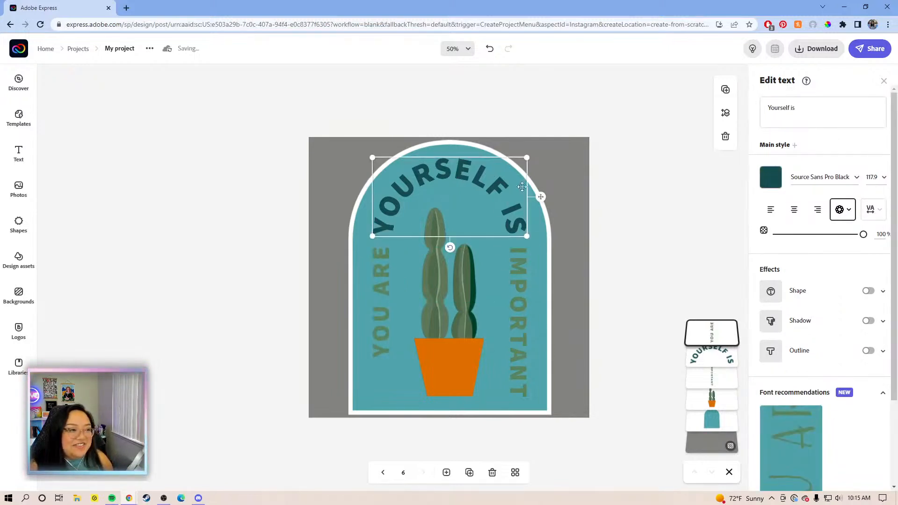
{"action": "left_click_drag", "start_coordinate": [827, 112], "coordinate": [767, 108]}
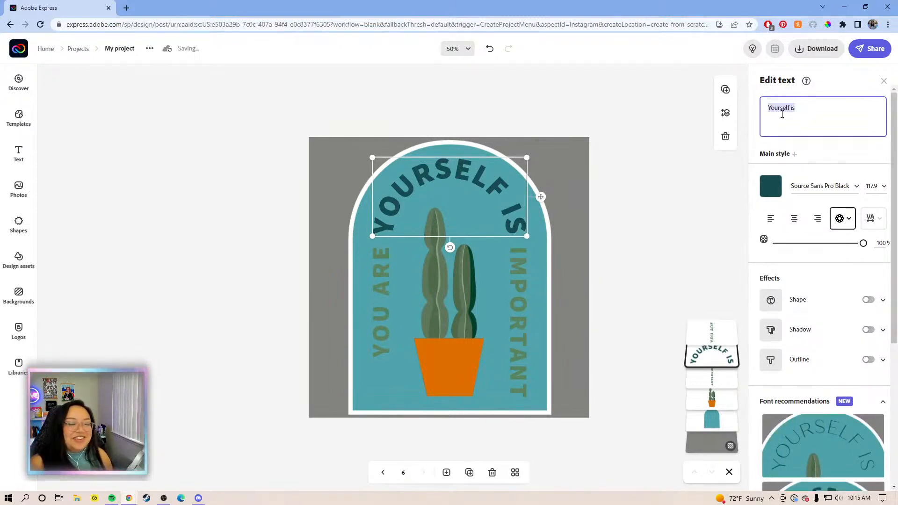
{"action": "type", "text": "Y"}
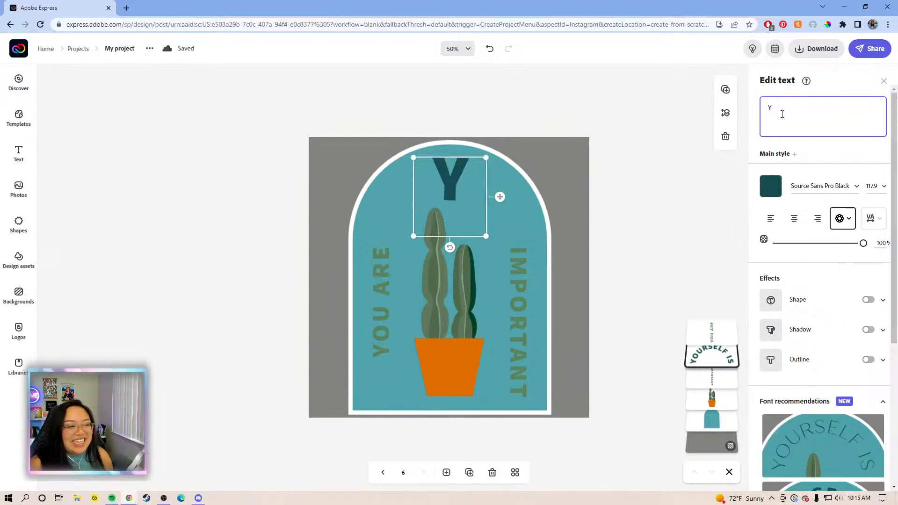
{"action": "type", "text": "OUR OW"}
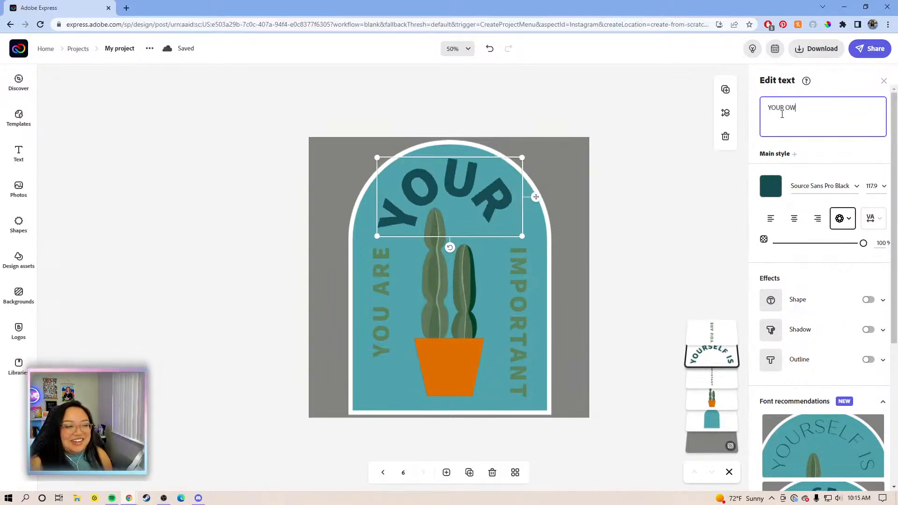
{"action": "type", "text": "N SECR"}
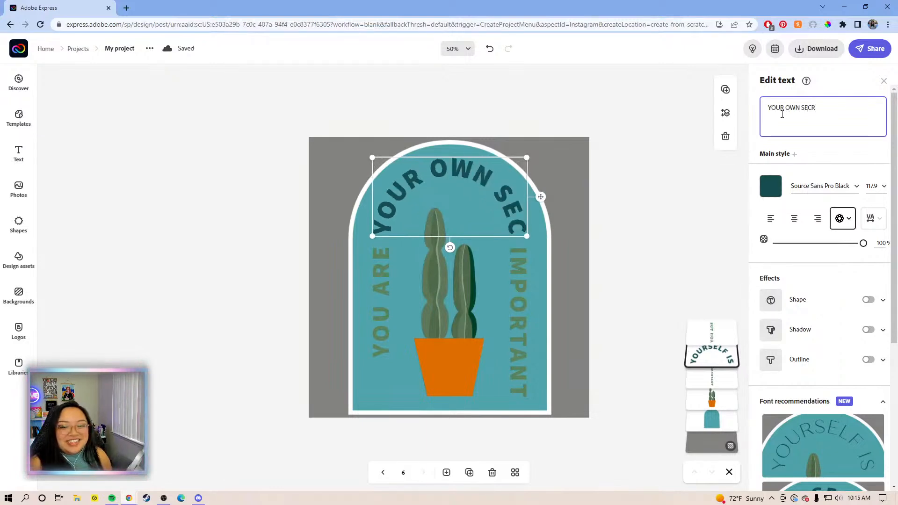
{"action": "type", "text": "ET"}
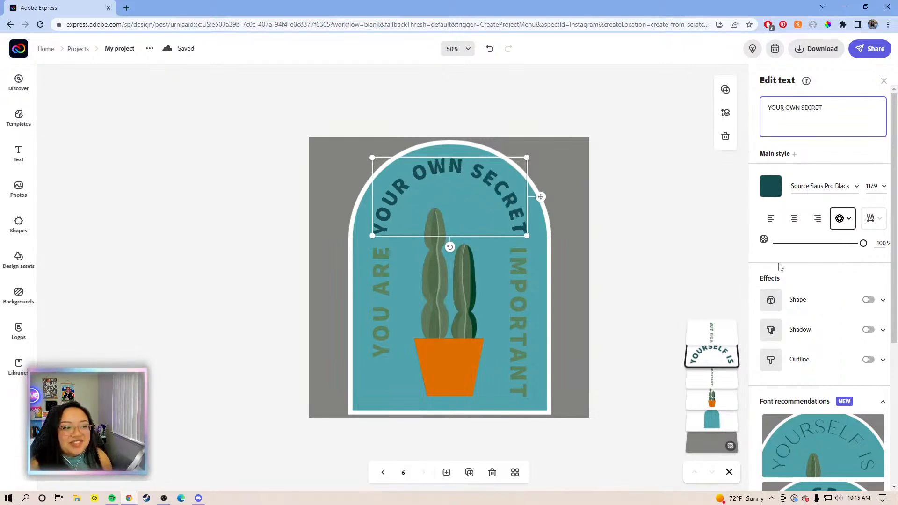
- Replace the vertical word "Important" beside the cactus with "SAUCE"
{"action": "left_click", "coordinate": [516, 295]}
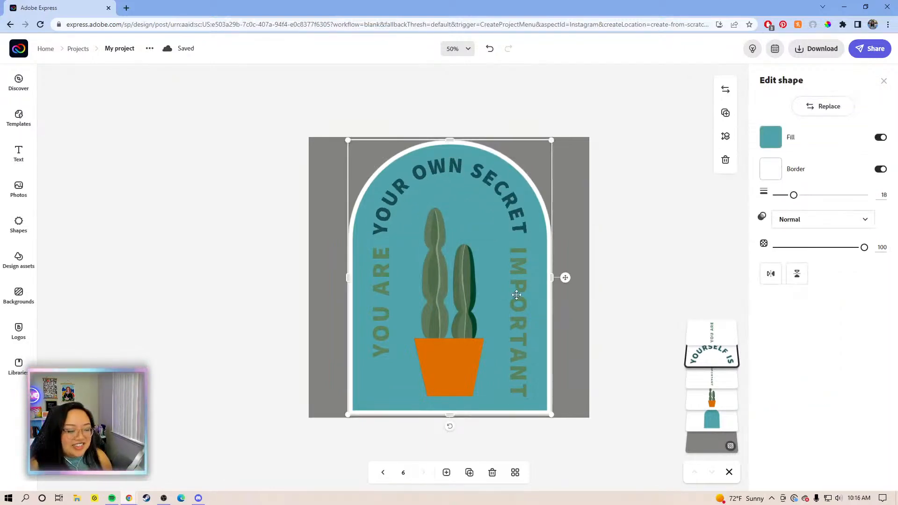
{"action": "left_click", "coordinate": [516, 295]}
{"action": "left_click", "coordinate": [772, 110]}
{"action": "double_click", "coordinate": [772, 110]}
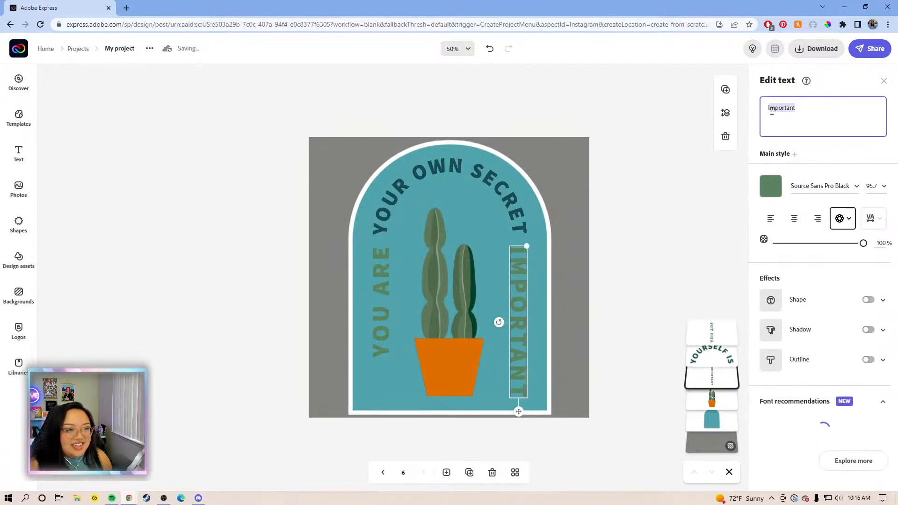
{"action": "type", "text": "ISAUCE"}
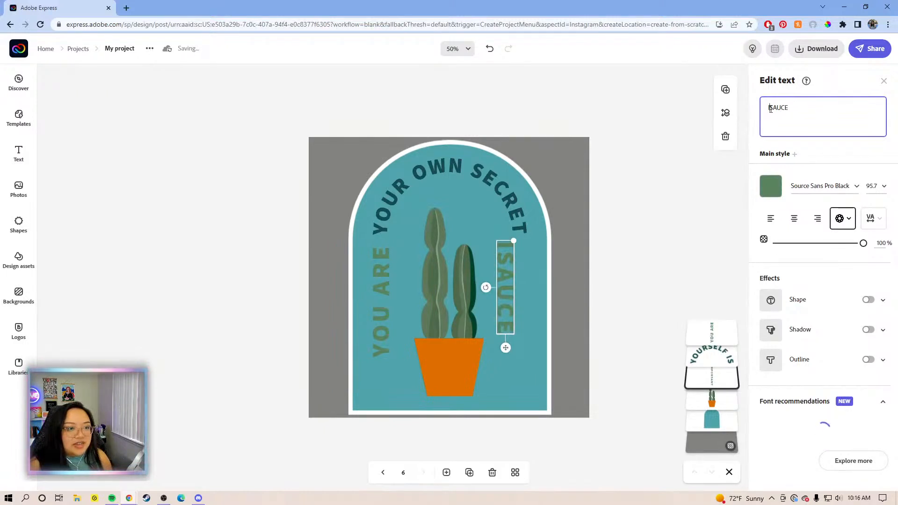
{"action": "left_click", "coordinate": [769, 108]}
{"action": "key", "text": "BackSpace"}
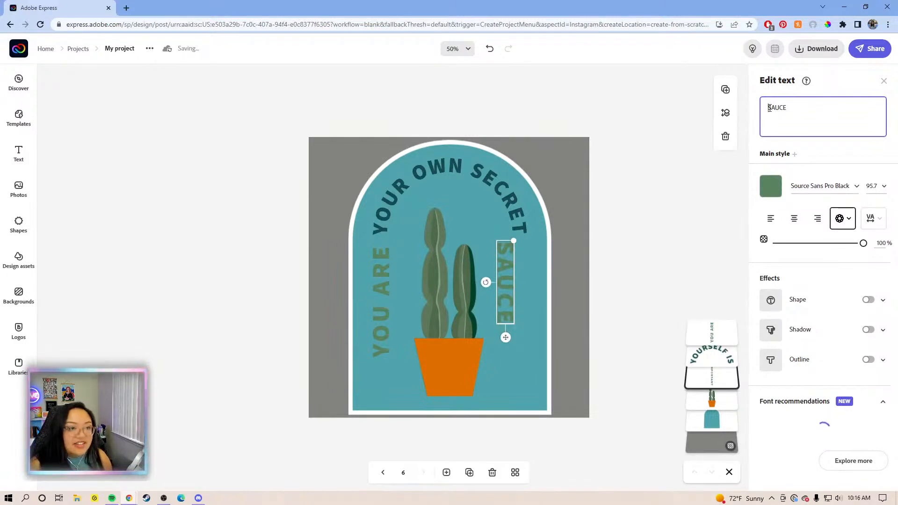
{"action": "left_click", "coordinate": [608, 262]}
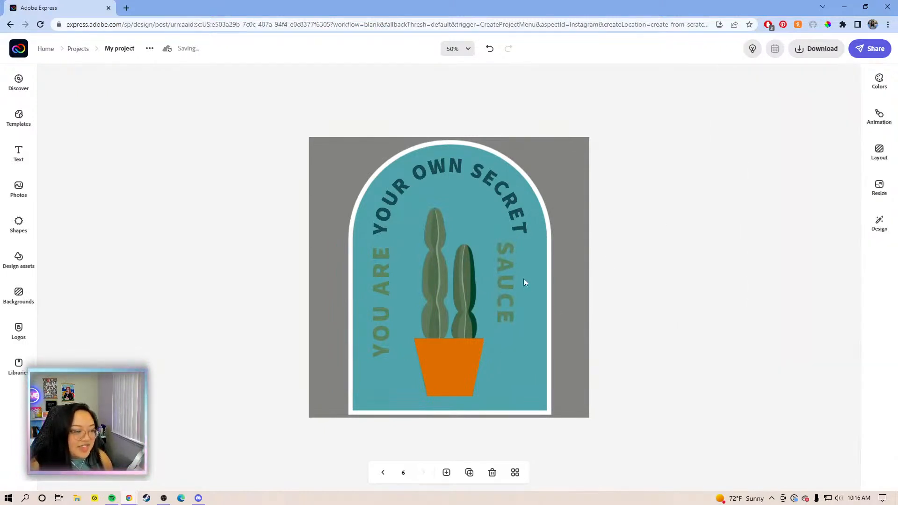
- Lower "YOU ARE" beside the pot and move "SAUCE" level with its upper end, in line with the end of the arched lettering
{"action": "left_click", "coordinate": [501, 271]}
{"action": "left_click", "coordinate": [380, 302]}
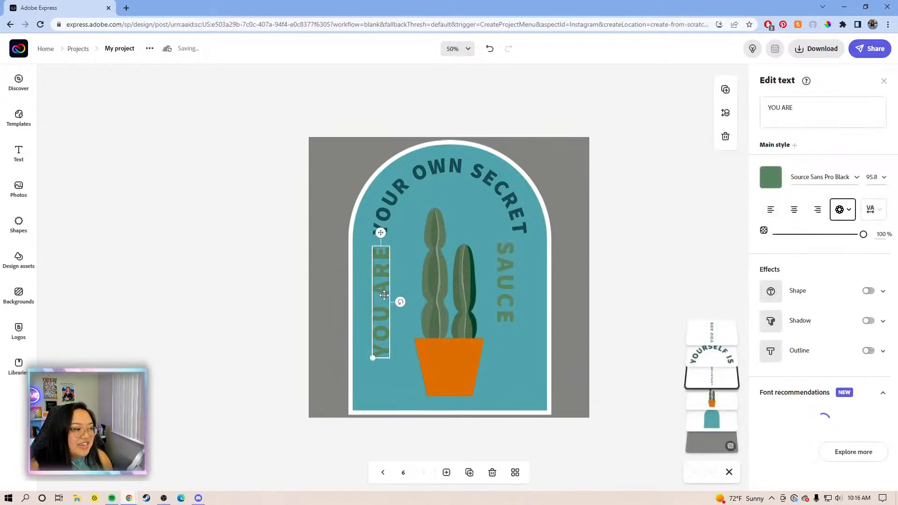
{"action": "left_click_drag", "start_coordinate": [382, 295], "coordinate": [376, 329]}
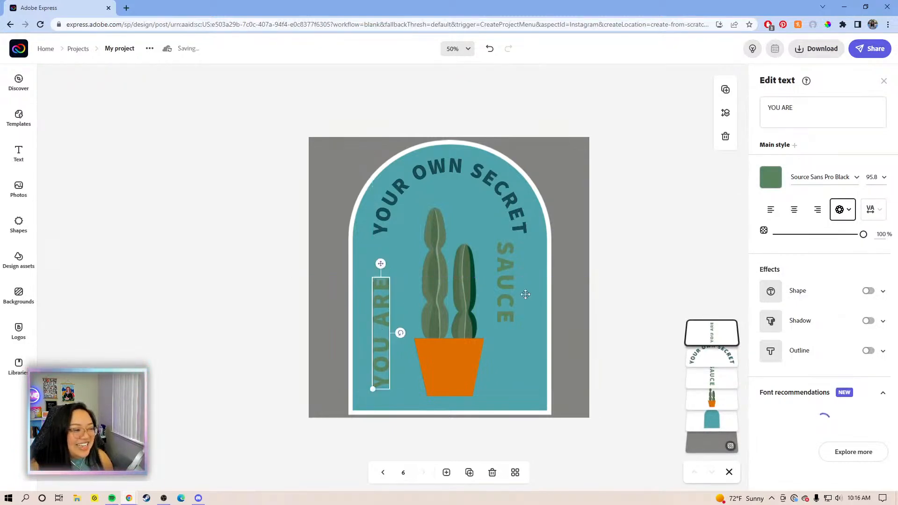
{"action": "left_click", "coordinate": [506, 279]}
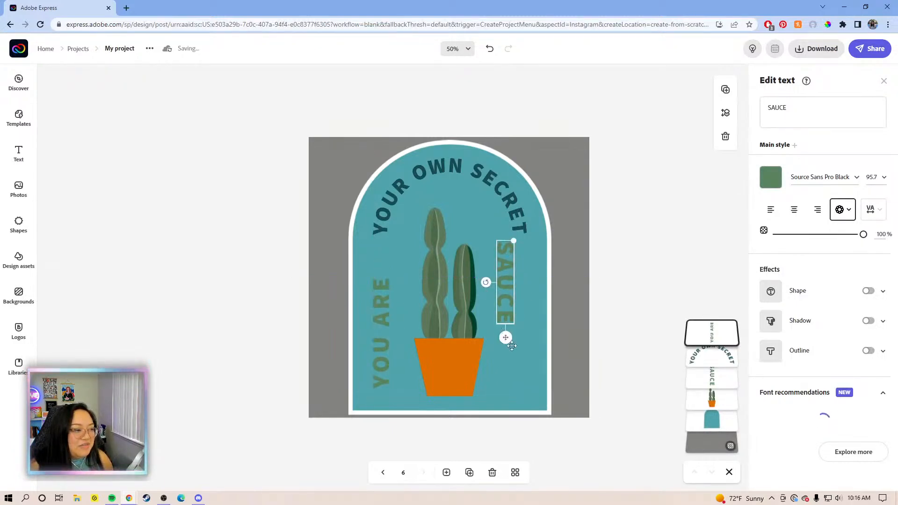
{"action": "left_click_drag", "start_coordinate": [506, 339], "coordinate": [518, 380]}
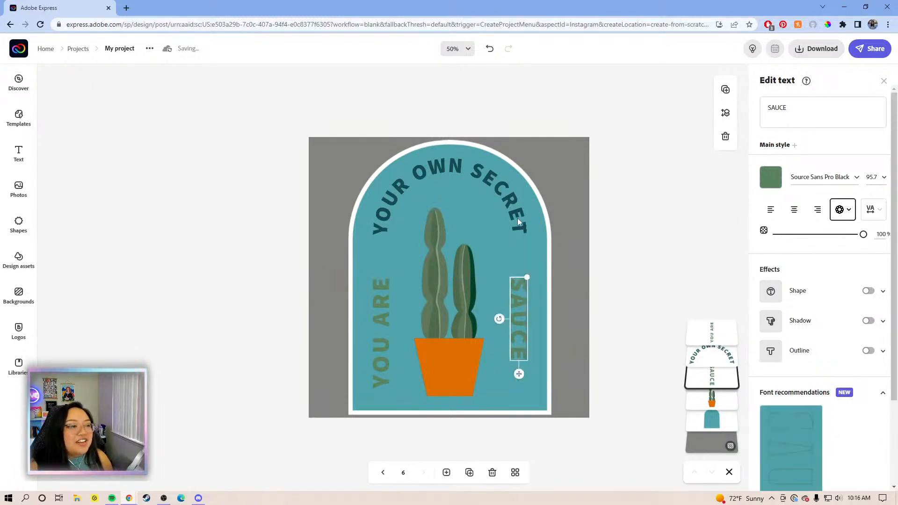
- Raise "SAUCE" and "YOU ARE" so that each sits just beneath its end of the arched lettering
{"action": "left_click", "coordinate": [517, 218]}
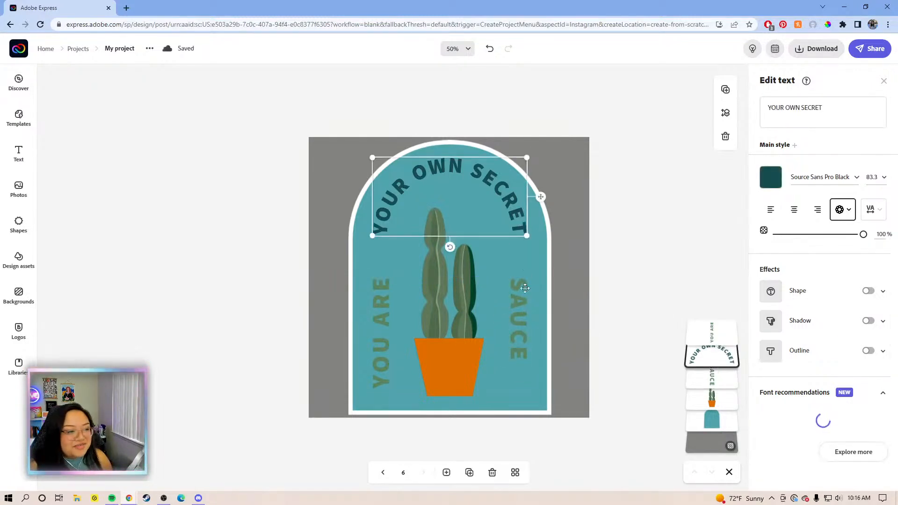
{"action": "left_click", "coordinate": [521, 347]}
{"action": "left_click_drag", "start_coordinate": [519, 374], "coordinate": [520, 341]}
{"action": "left_click", "coordinate": [386, 326]}
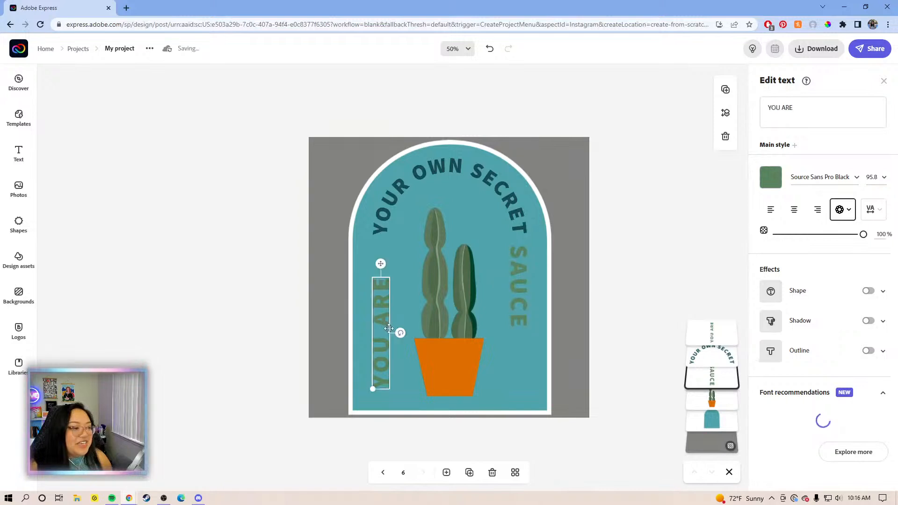
{"action": "left_click_drag", "start_coordinate": [380, 263], "coordinate": [383, 233]}
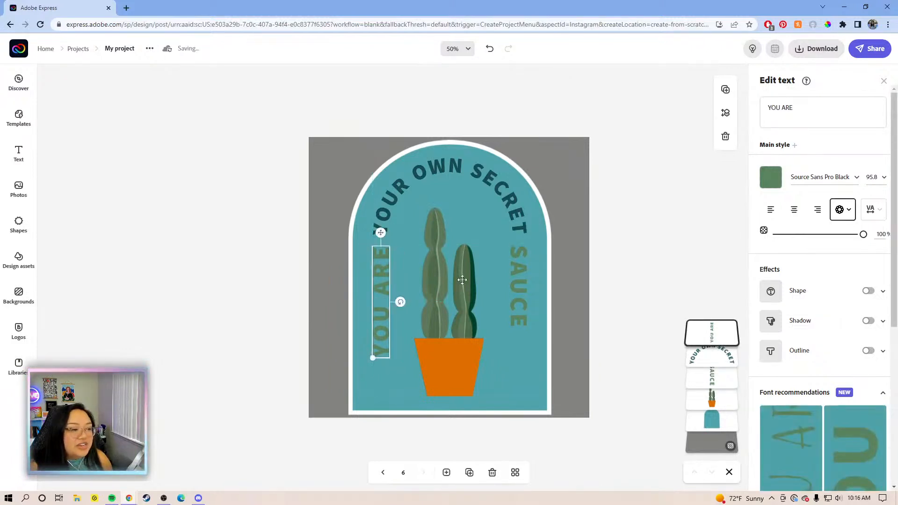
{"action": "left_click", "coordinate": [57, 143]}
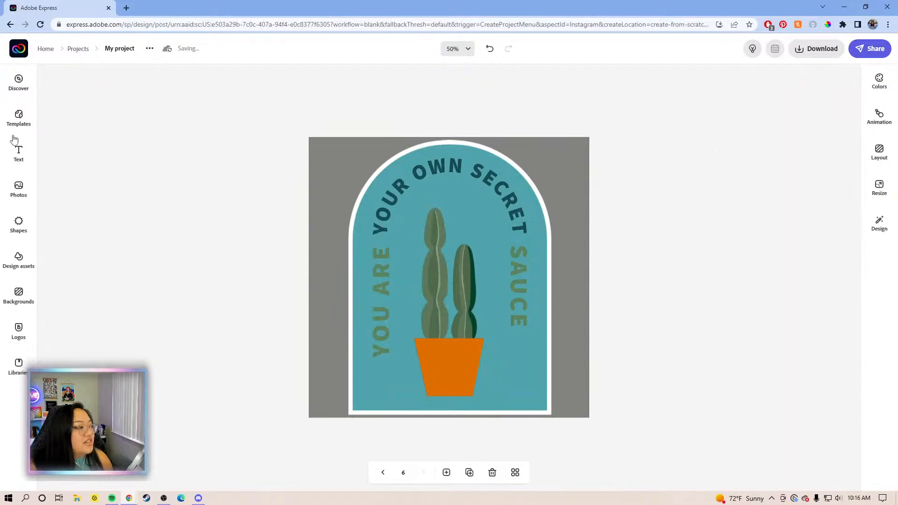
- Search all shapes for "SPARKLE" and place the cluster of three solid four-pointed stars near the pot, below "SAUCE"
{"action": "left_click", "coordinate": [18, 226]}
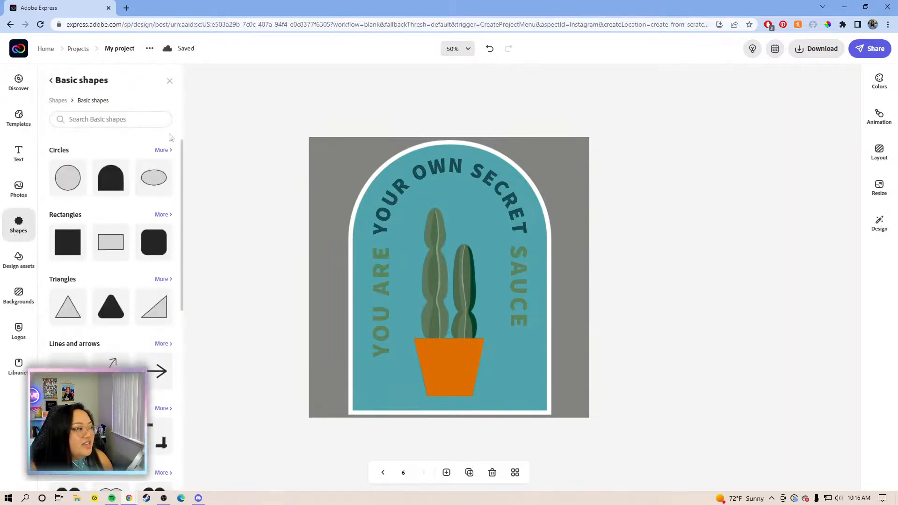
{"action": "left_click", "coordinate": [130, 121]}
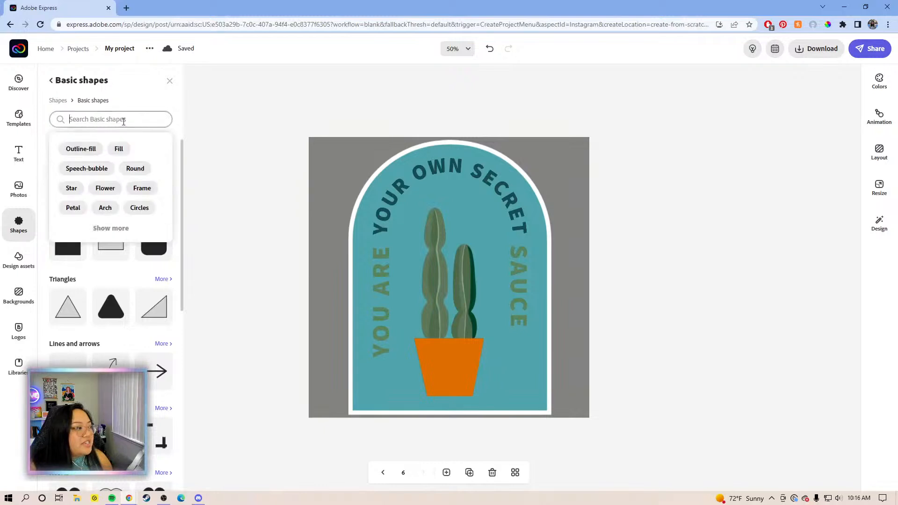
{"action": "type", "text": "SPARKL"}
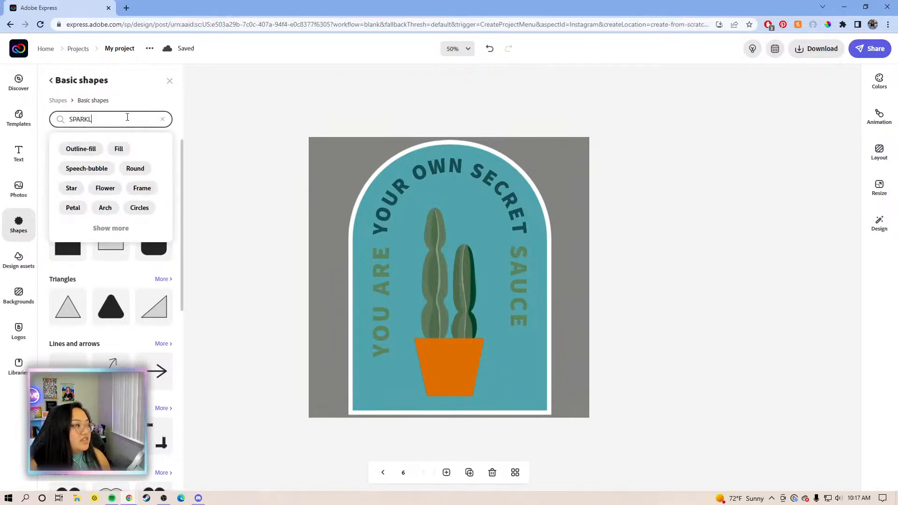
{"action": "type", "text": "E"}
{"action": "key", "text": "Return"}
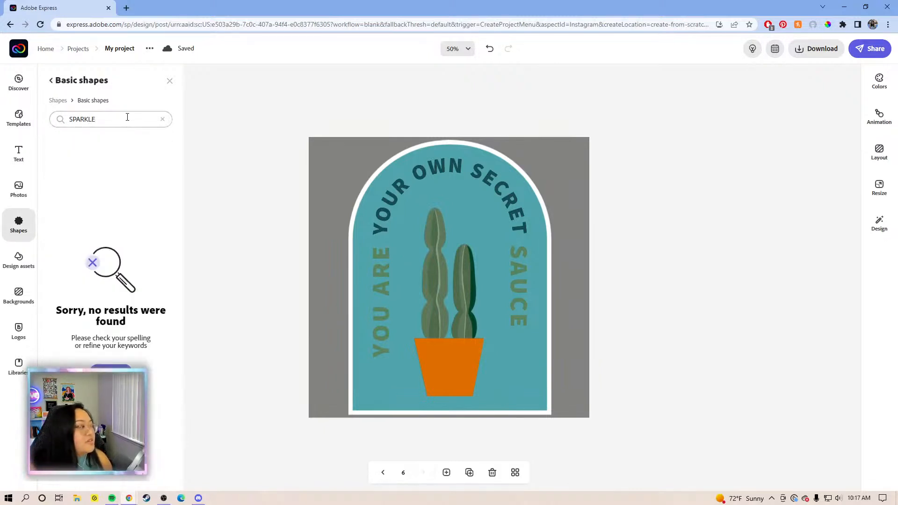
{"action": "left_click", "coordinate": [56, 101]}
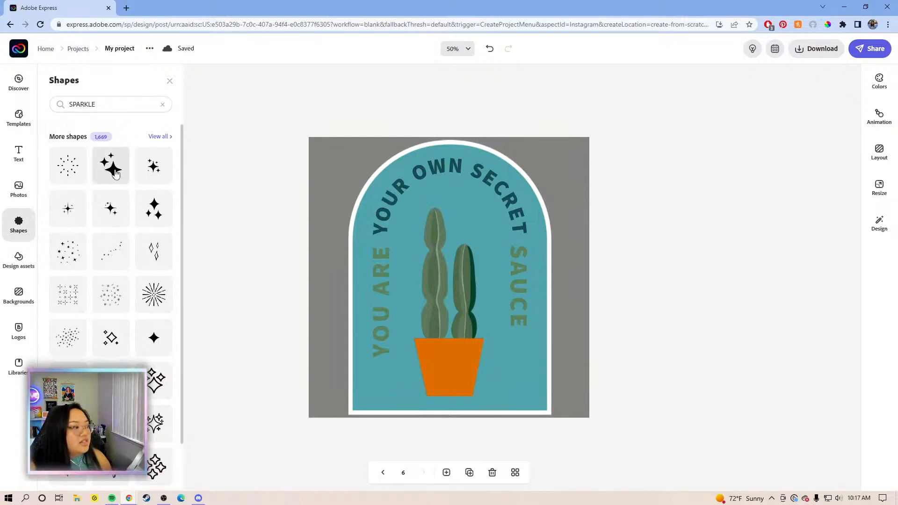
{"action": "left_click_drag", "start_coordinate": [557, 316], "coordinate": [534, 338]}
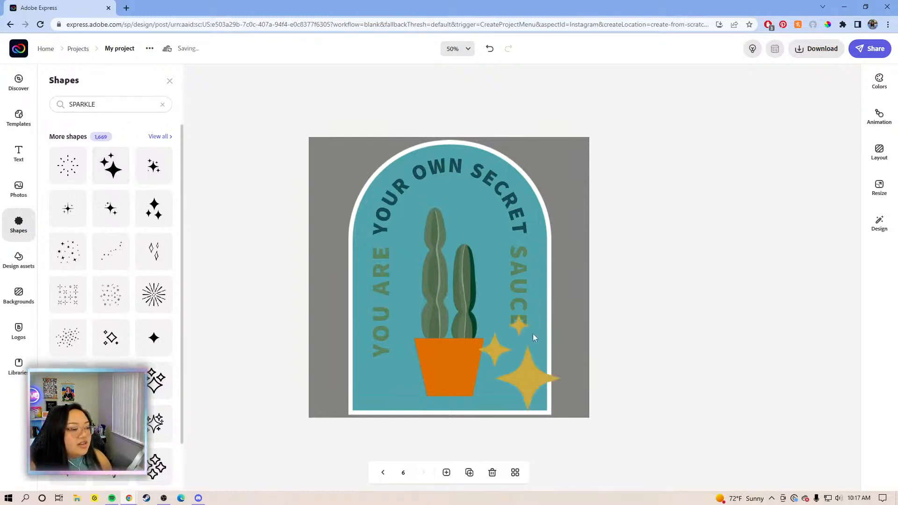
- Recolour the sparkle cluster with the light yellow from the KT Brand 2022 palette
{"action": "left_click", "coordinate": [516, 369]}
{"action": "left_click", "coordinate": [771, 137]}
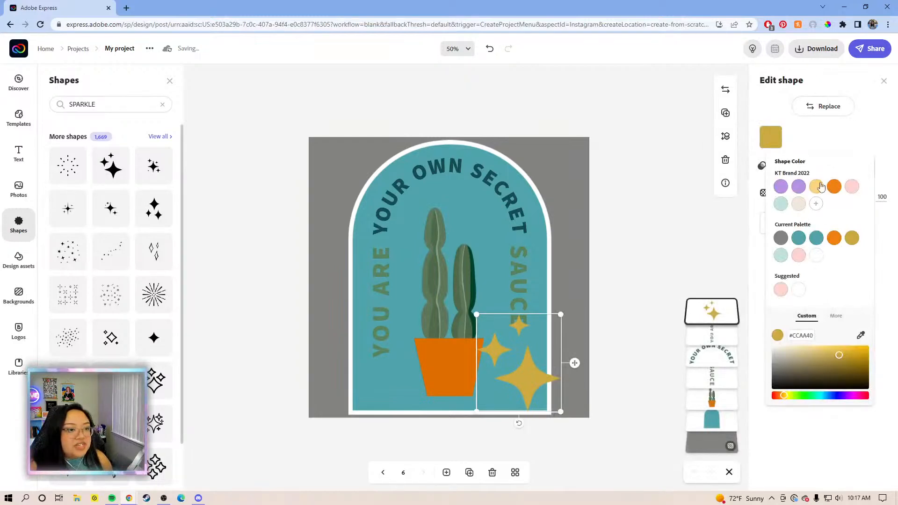
{"action": "left_click", "coordinate": [817, 187]}
{"action": "left_click", "coordinate": [576, 367]}
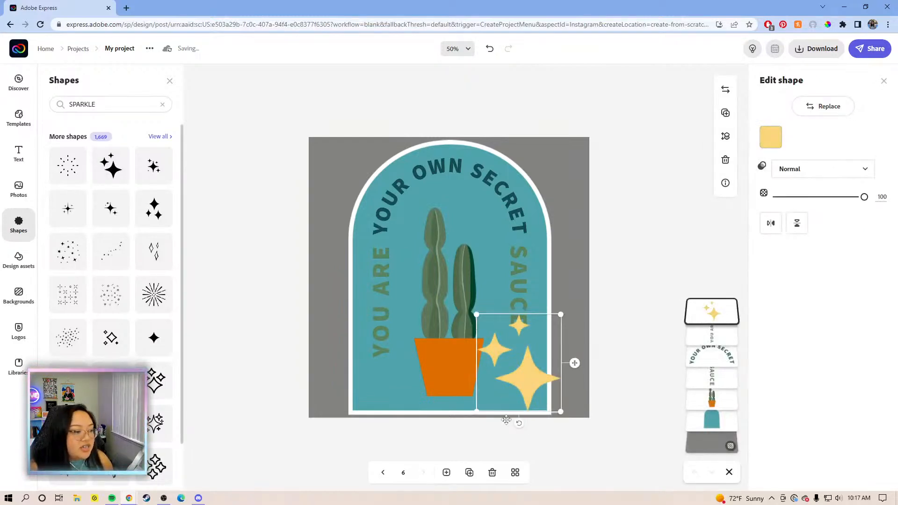
- Rotate the sparkle cluster a quarter turn clockwise and shrink it to fit just beneath "SAUCE"
{"action": "left_click_drag", "start_coordinate": [519, 423], "coordinate": [428, 363]}
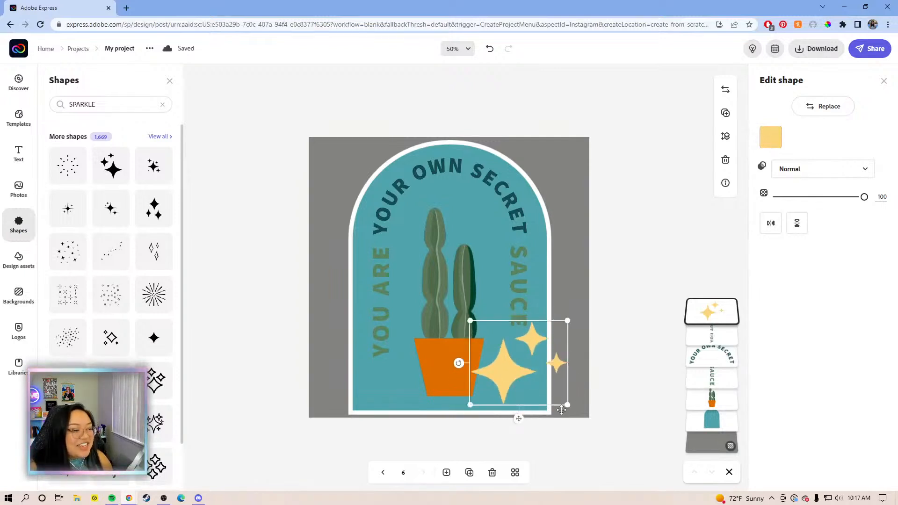
{"action": "left_click_drag", "start_coordinate": [567, 406], "coordinate": [519, 374]}
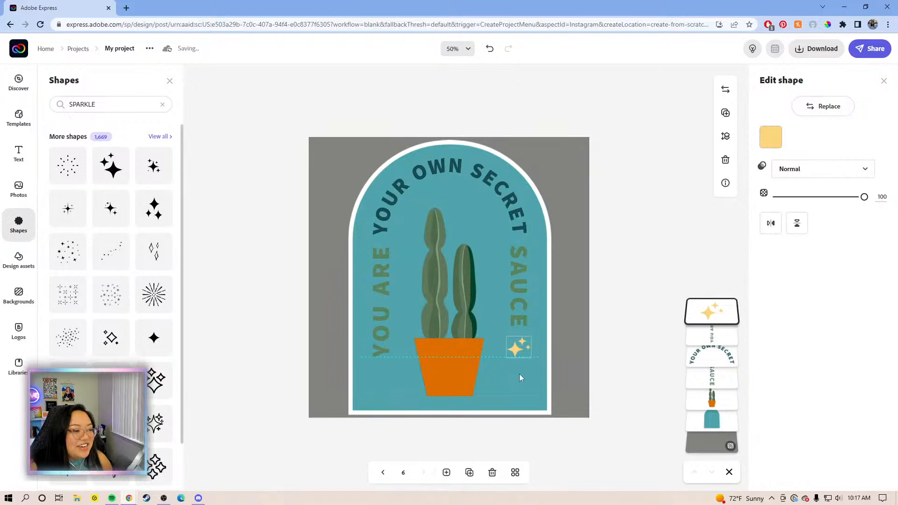
- Delete the potted cactus and shorten the arch so its lower edge ends just below the lettering and sparkles
{"action": "left_click", "coordinate": [434, 311]}
{"action": "key", "text": "Delete"}
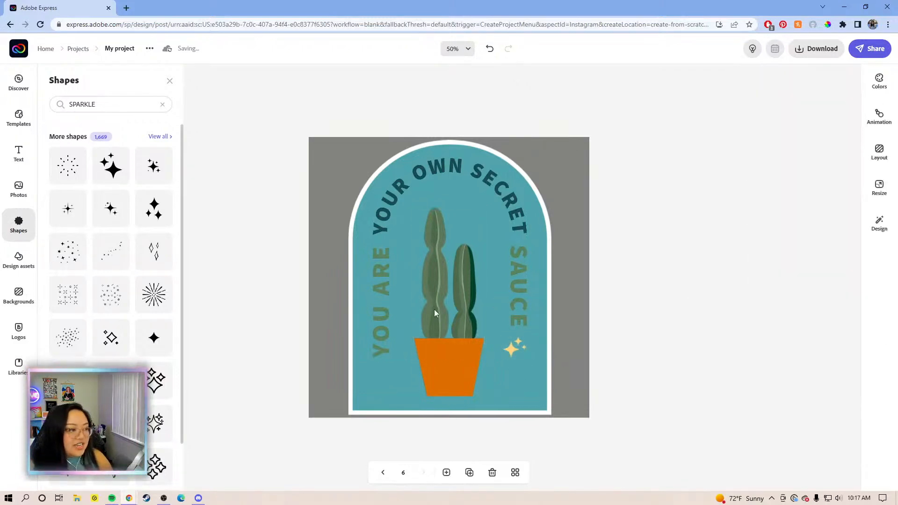
{"action": "left_click", "coordinate": [495, 385]}
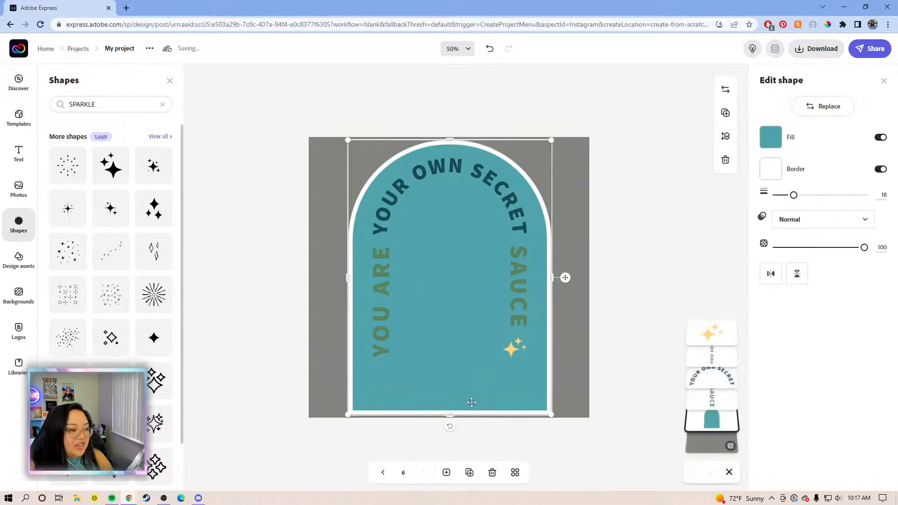
{"action": "left_click_drag", "start_coordinate": [450, 410], "coordinate": [449, 380]}
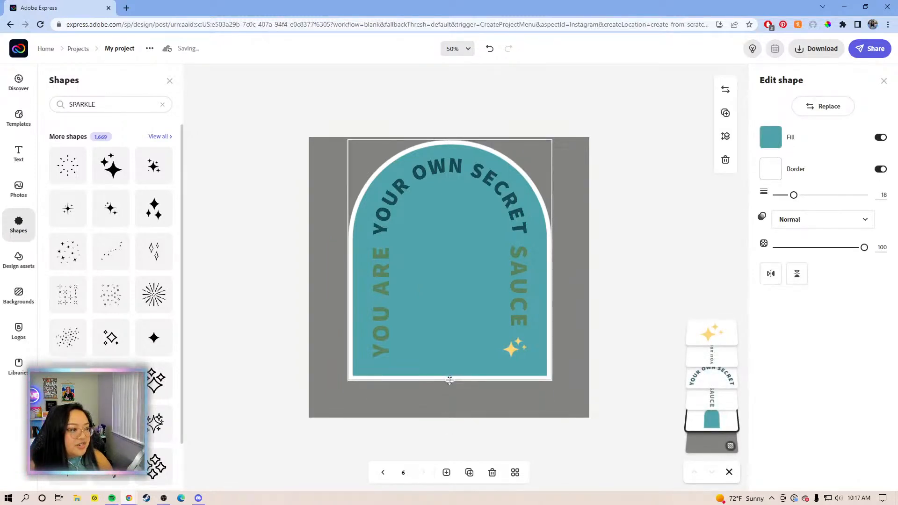
- Group the arch with all its lettering and sparkles, then enlarge the group and centre it on the page
{"action": "left_click", "coordinate": [653, 378]}
{"action": "left_click_drag", "start_coordinate": [650, 376], "coordinate": [448, 143]}
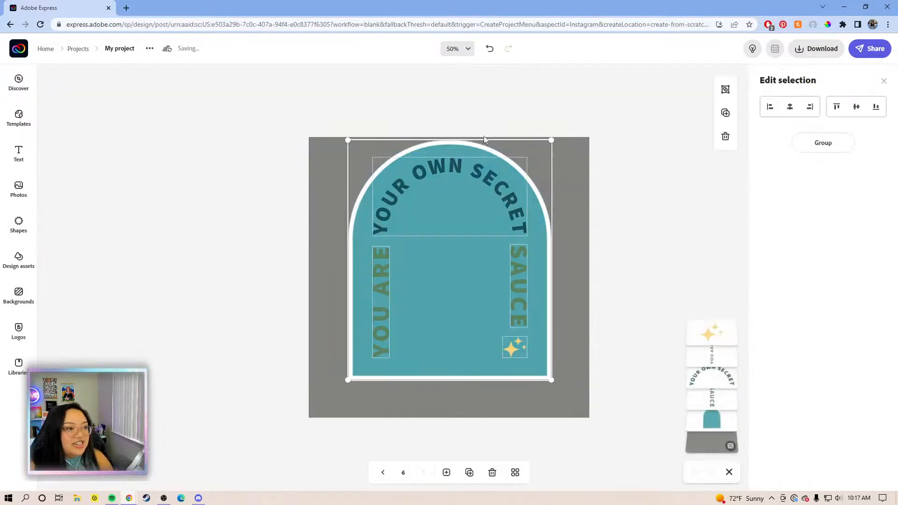
{"action": "left_click", "coordinate": [821, 149]}
{"action": "left_click_drag", "start_coordinate": [551, 384], "coordinate": [572, 406]}
{"action": "left_click_drag", "start_coordinate": [481, 338], "coordinate": [477, 338]}
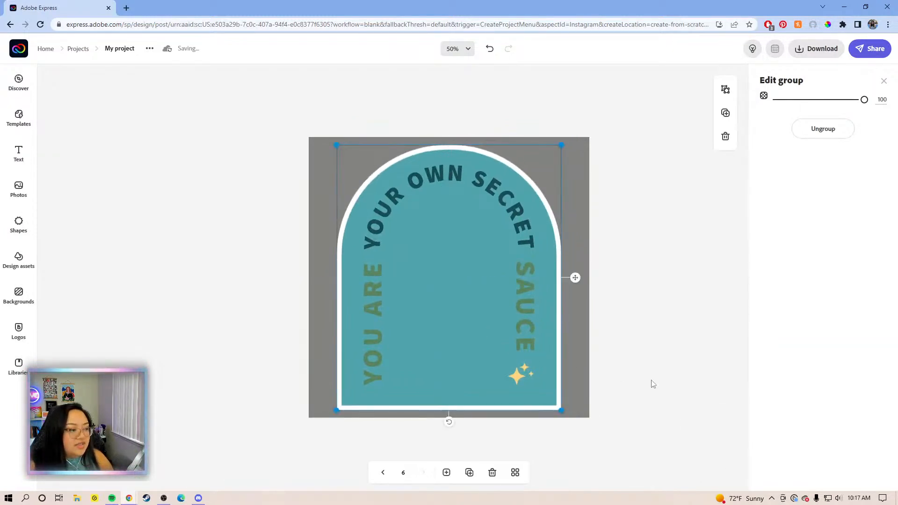
{"action": "left_click", "coordinate": [637, 400]}
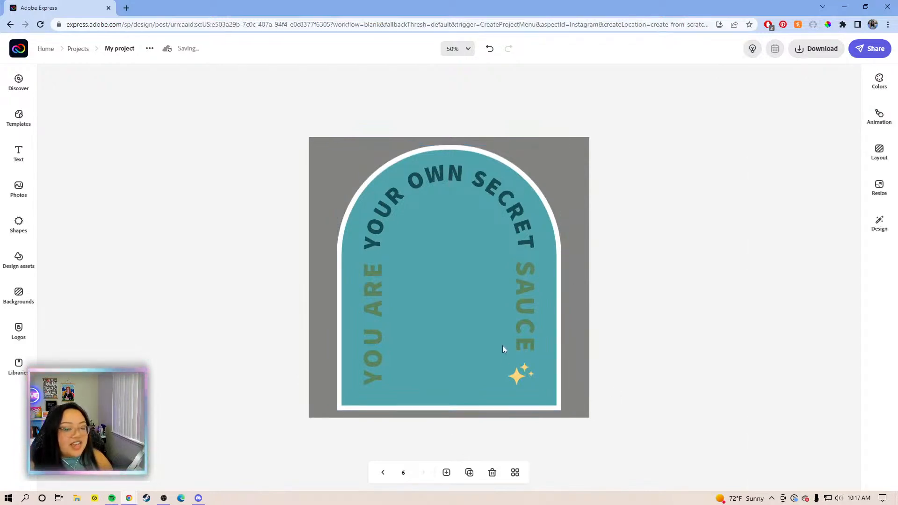
- Search the shapes for "SAUCE" in place of the sparkle search
{"action": "left_click", "coordinate": [30, 224]}
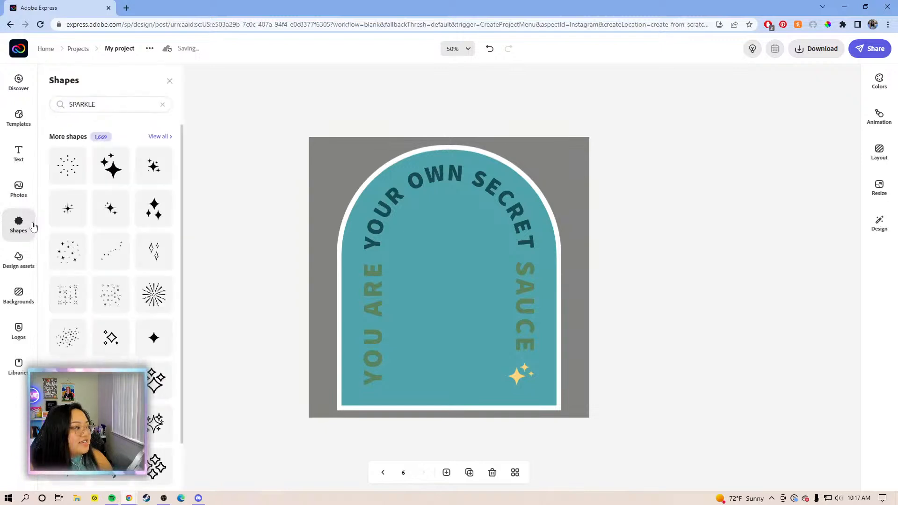
{"action": "left_click", "coordinate": [118, 105]}
{"action": "key", "text": "shift+Left"}
{"action": "key", "text": "shift+Left"}
{"action": "key", "text": "shift+Left"}
{"action": "key", "text": "shift+Left"}
{"action": "key", "text": "shift+Left"}
{"action": "key", "text": "BackSpace"}
{"action": "key", "text": "BackSpace"}
{"action": "key", "text": "BackSpace"}
{"action": "type", "text": "SUCE"}
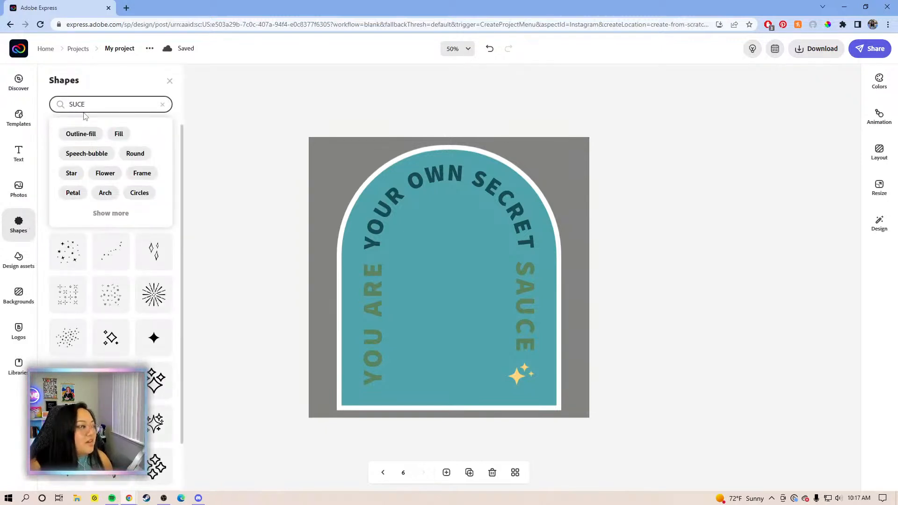
{"action": "key", "text": "Return"}
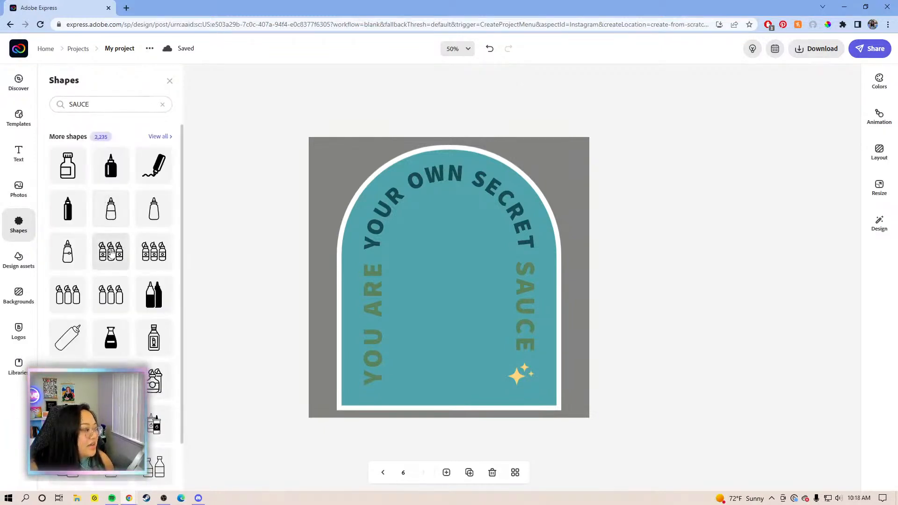
- Add the outlined tilted squeeze bottle squirting a squiggle of sauce, and enlarge it to fill the space between the side words
{"action": "scroll", "coordinate": [111, 253], "scroll_direction": "down", "scroll_amount": 10}
{"action": "scroll", "coordinate": [111, 253], "scroll_direction": "down", "scroll_amount": 4}
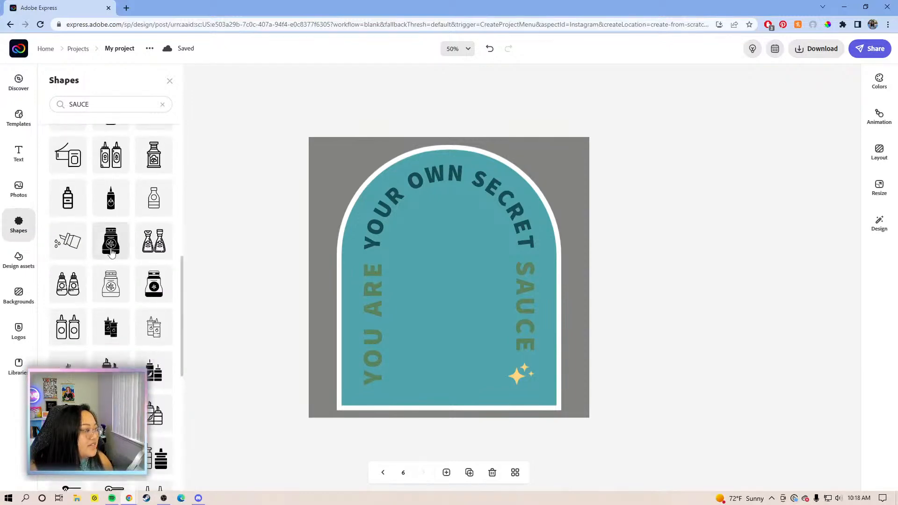
{"action": "scroll", "coordinate": [111, 252], "scroll_direction": "down", "scroll_amount": 5}
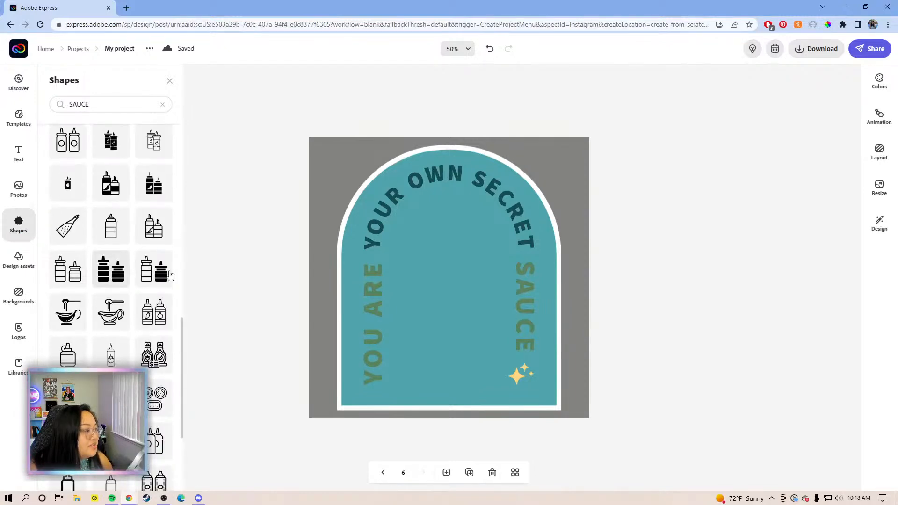
{"action": "scroll", "coordinate": [151, 273], "scroll_direction": "down", "scroll_amount": 8}
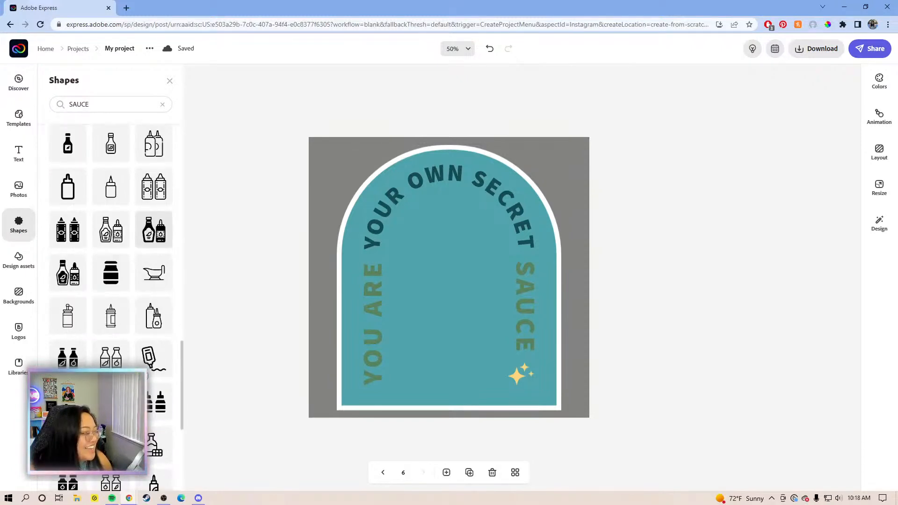
{"action": "scroll", "coordinate": [153, 230], "scroll_direction": "down", "scroll_amount": 3}
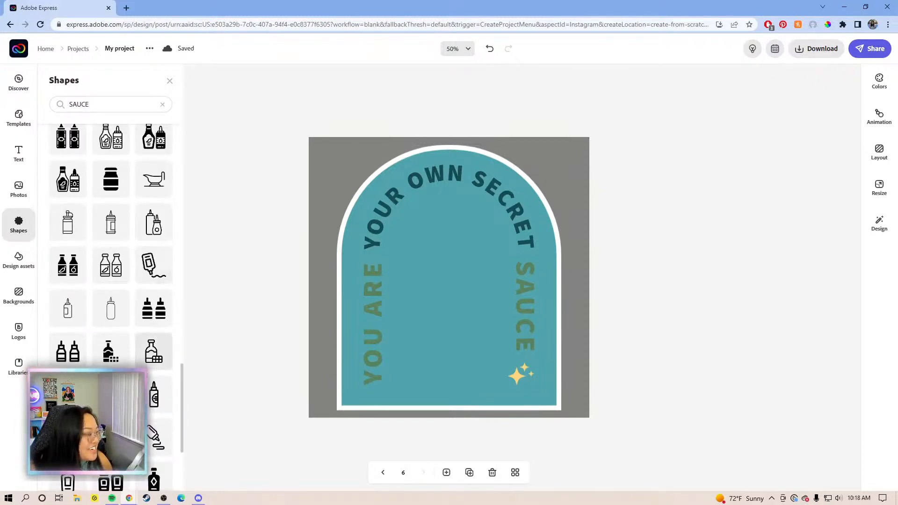
{"action": "scroll", "coordinate": [148, 374], "scroll_direction": "down", "scroll_amount": 5}
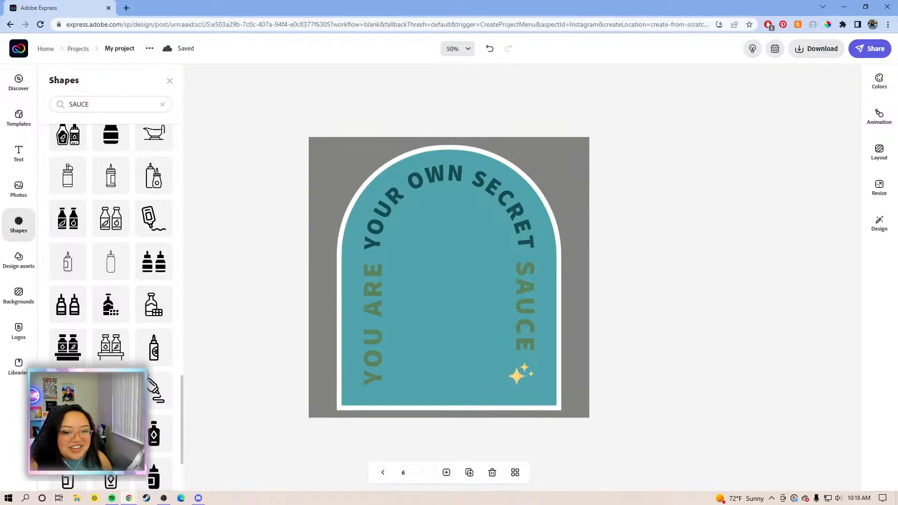
{"action": "scroll", "coordinate": [148, 374], "scroll_direction": "down", "scroll_amount": 1}
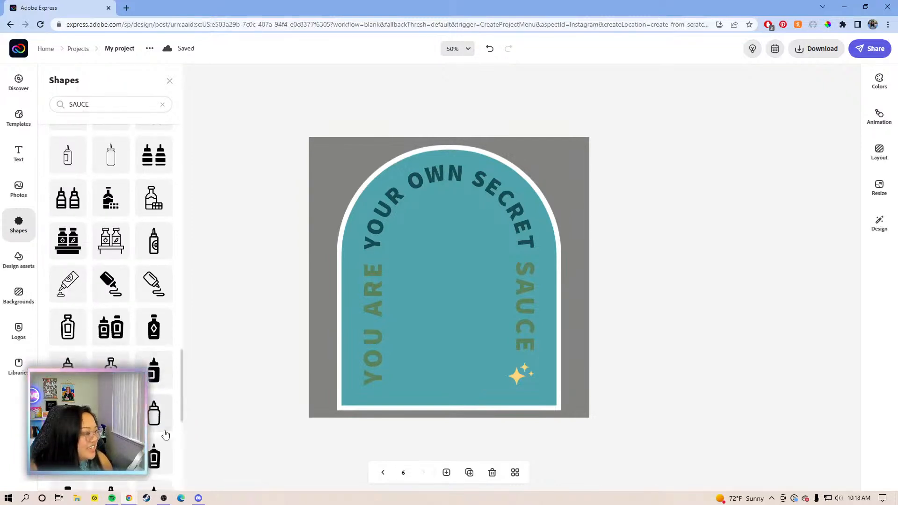
{"action": "scroll", "coordinate": [152, 424], "scroll_direction": "down", "scroll_amount": 4}
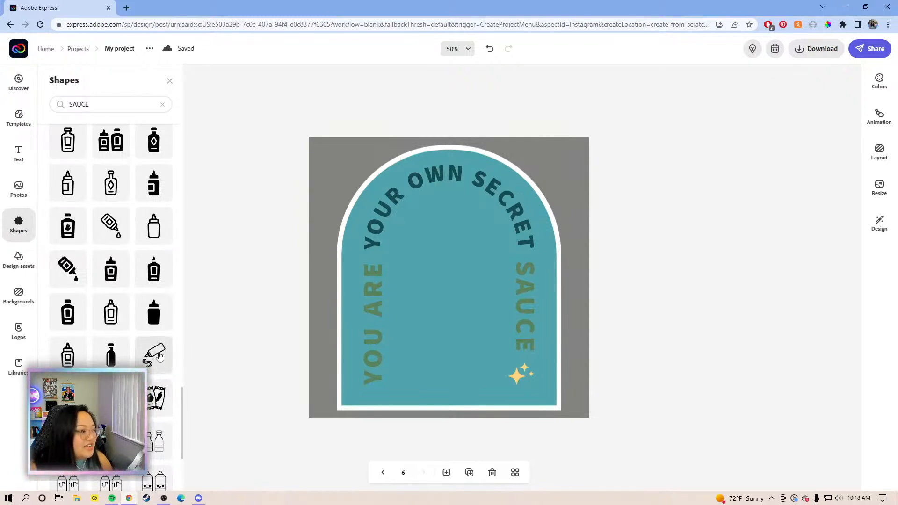
{"action": "left_click", "coordinate": [157, 357]}
{"action": "left_click", "coordinate": [519, 278]}
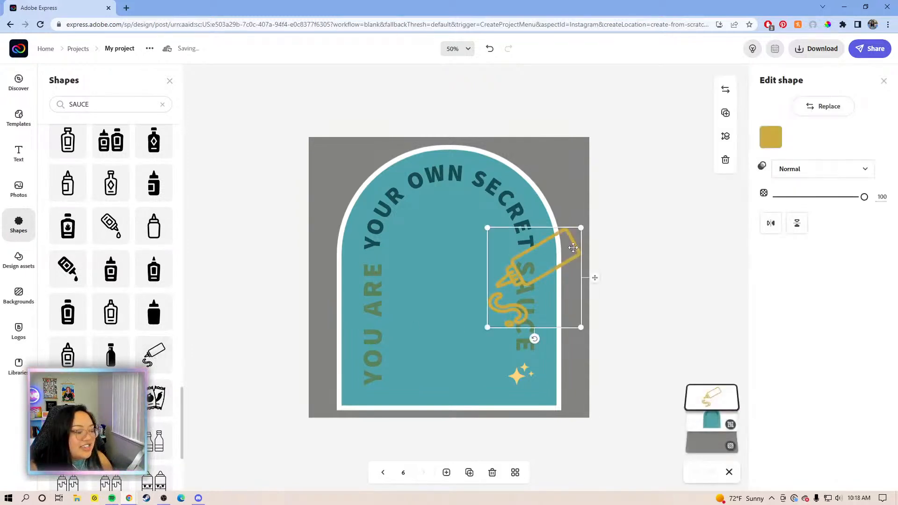
{"action": "left_click_drag", "start_coordinate": [519, 278], "coordinate": [464, 307]}
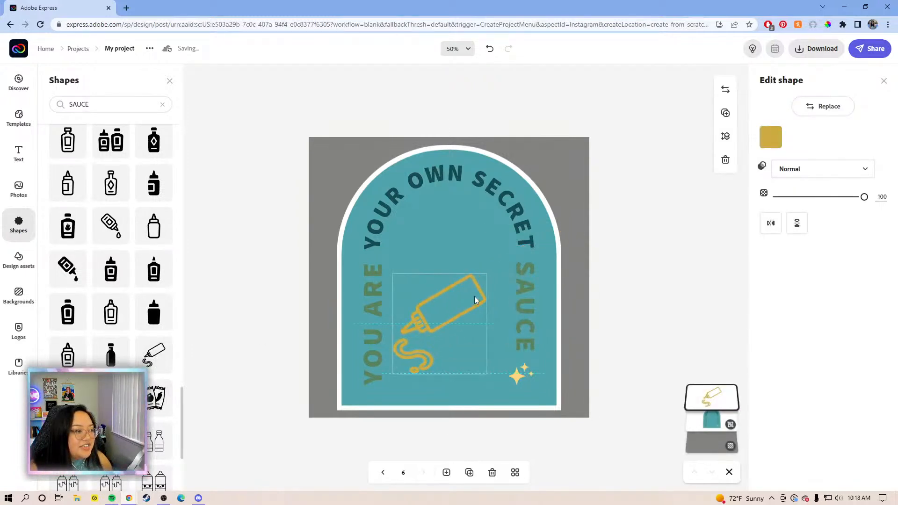
{"action": "left_click_drag", "start_coordinate": [484, 276], "coordinate": [499, 258]}
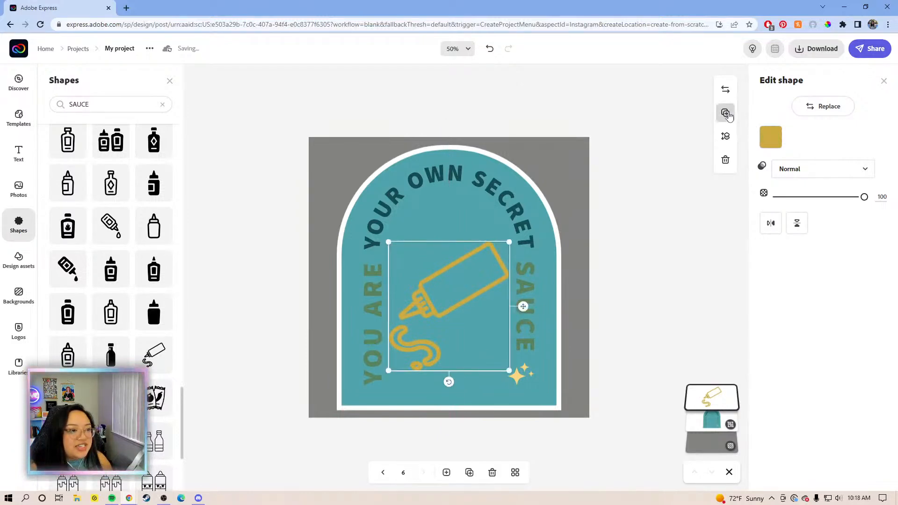
- Duplicate the sauce bottle and nudge the copy until it sits slightly up and to the left of the original
{"action": "left_click", "coordinate": [726, 115]}
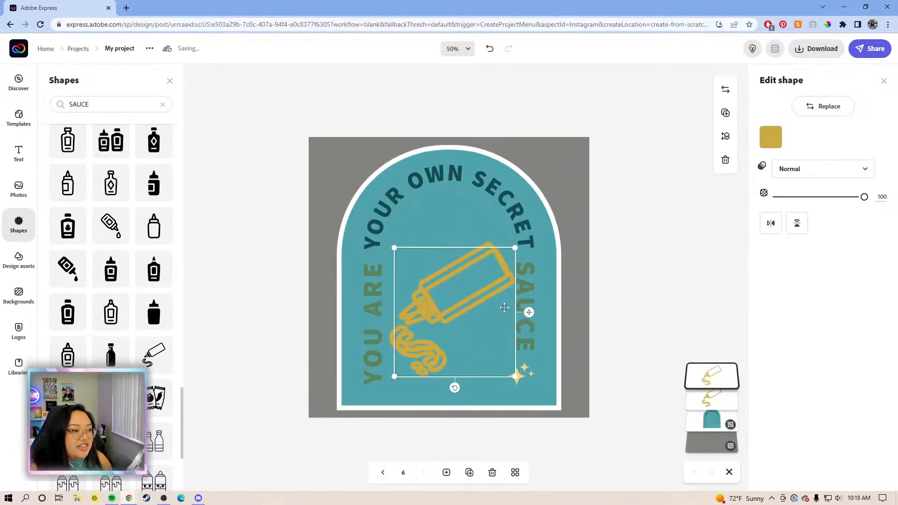
{"action": "left_click_drag", "start_coordinate": [529, 317], "coordinate": [521, 300]}
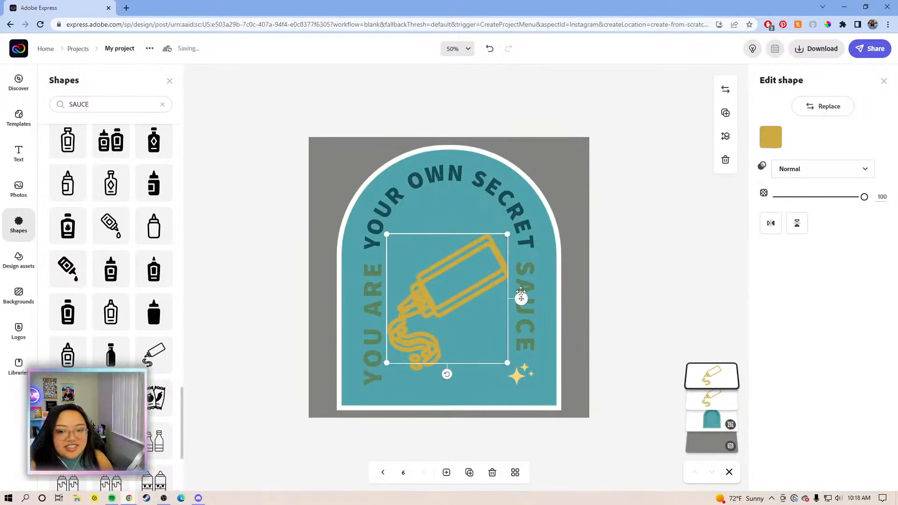
{"action": "key", "text": "Left"}
{"action": "key", "text": "Left"}
{"action": "key", "text": "Left"}
{"action": "key", "text": "Down"}
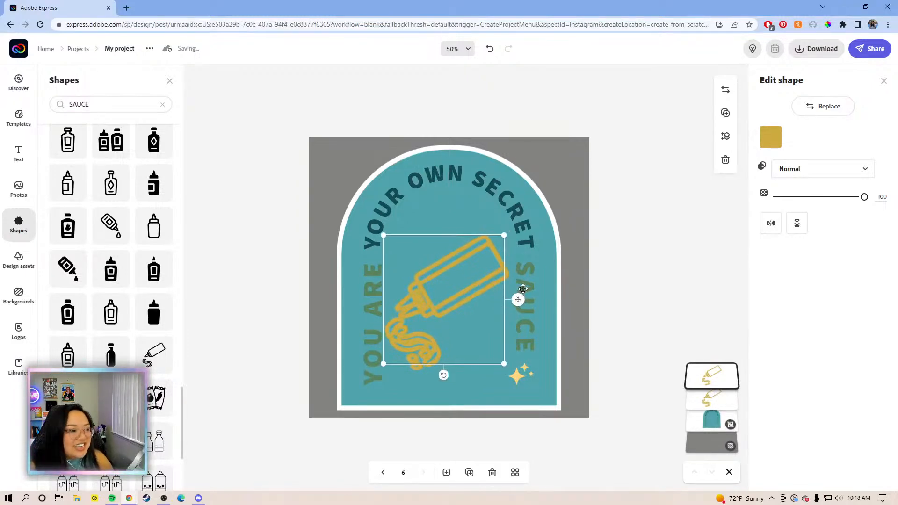
{"action": "key", "text": "Down"}
{"action": "key", "text": "Down"}
{"action": "key", "text": "Down"}
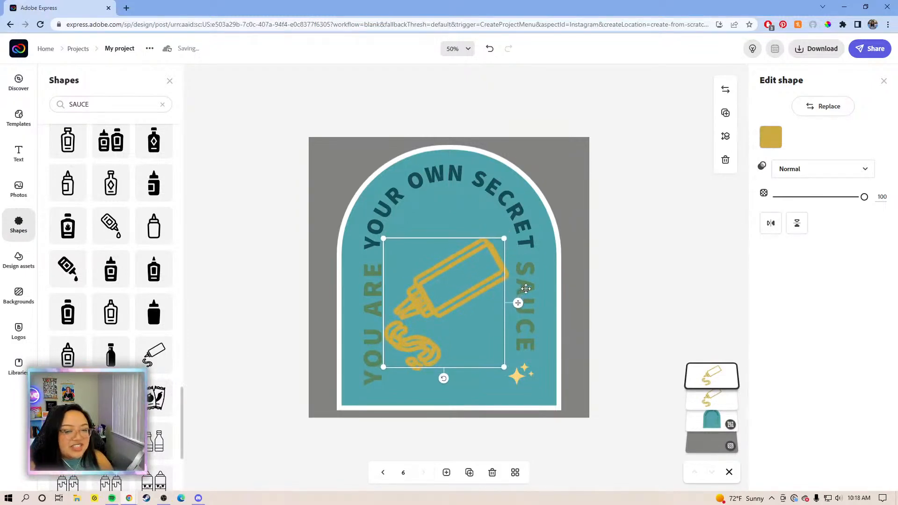
{"action": "key", "text": "Down"}
{"action": "key", "text": "Down"}
{"action": "key", "text": "Down"}
{"action": "key", "text": "Right"}
{"action": "key", "text": "Right"}
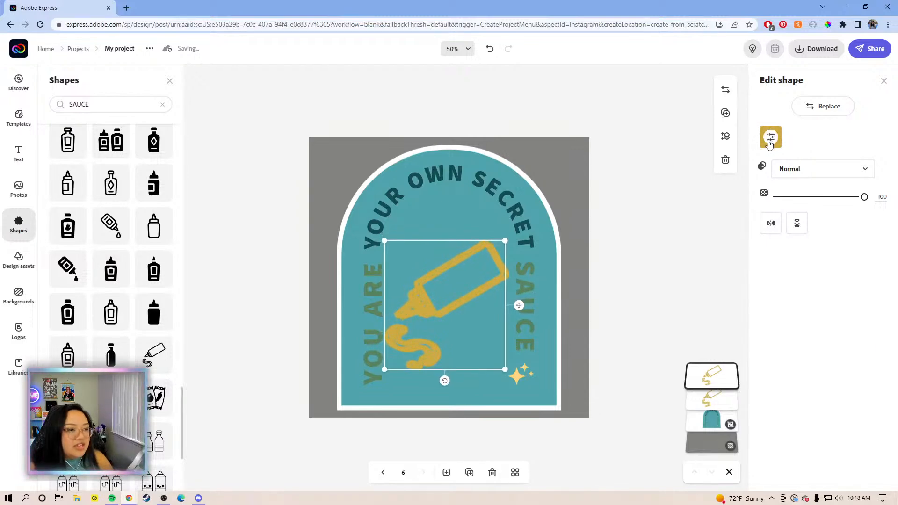
- Recolour the front sauce bottle with the light yellow from the KT Brand 2022 palette
{"action": "left_click", "coordinate": [771, 137]}
{"action": "left_click", "coordinate": [815, 188]}
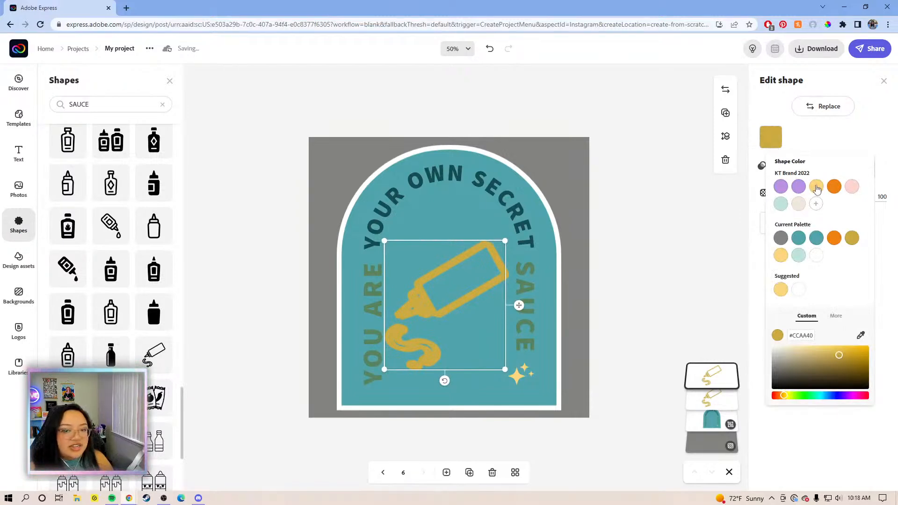
{"action": "left_click", "coordinate": [510, 274]}
- Recolour the rear sauce bottle with the KT Brand 2022 orange, shifting its hue to the red-orange #F05411
{"action": "left_click", "coordinate": [506, 276]}
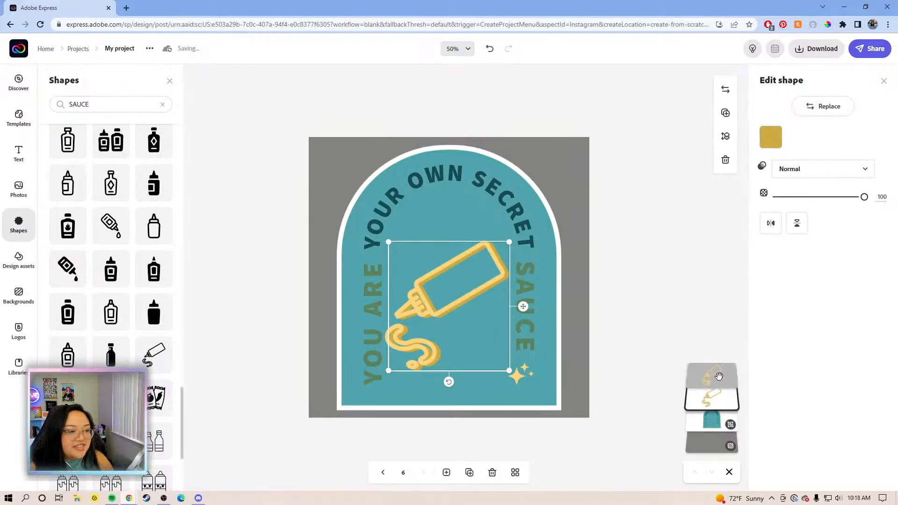
{"action": "left_click", "coordinate": [719, 376]}
{"action": "left_click", "coordinate": [713, 400]}
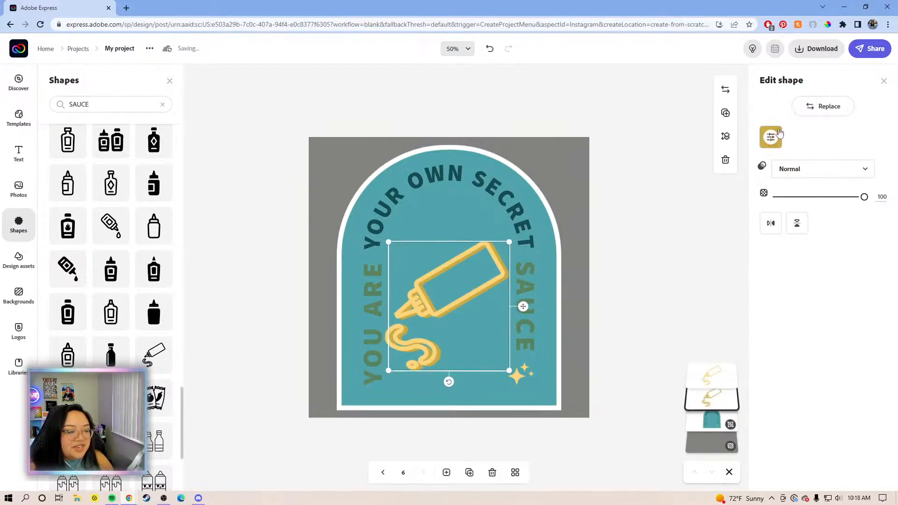
{"action": "left_click", "coordinate": [777, 136]}
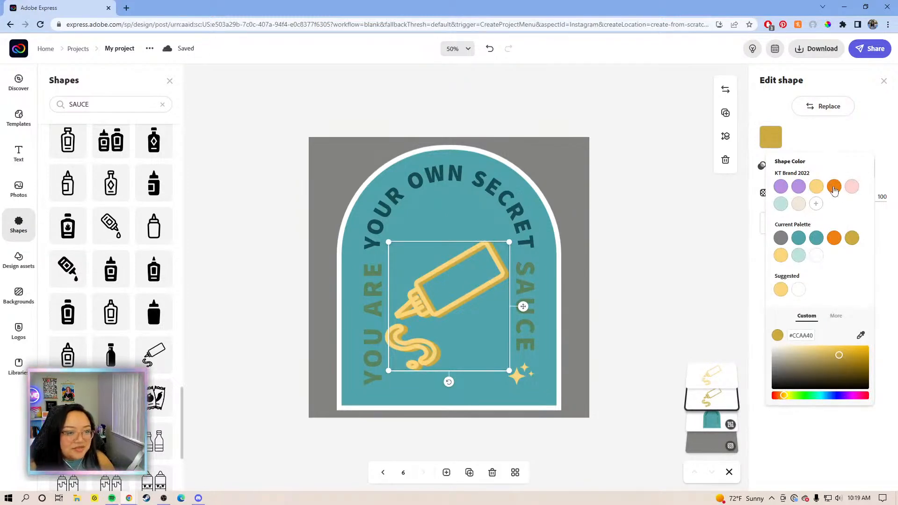
{"action": "left_click", "coordinate": [834, 187]}
{"action": "left_click_drag", "start_coordinate": [778, 397], "coordinate": [776, 397]}
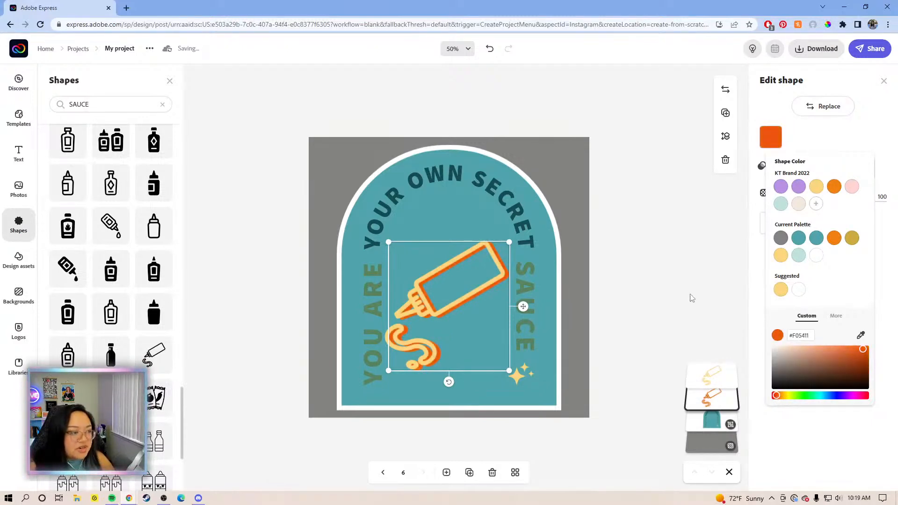
{"action": "left_click", "coordinate": [709, 322]}
- Nudge the red-orange bottle slightly downward so it reads as a drop shadow behind the yellow one
{"action": "key", "text": "Down"}
{"action": "key", "text": "Down"}
{"action": "key", "text": "Down"}
{"action": "key", "text": "Down"}
{"action": "key", "text": "Down"}
{"action": "key", "text": "Up"}
{"action": "key", "text": "Up"}
{"action": "left_click", "coordinate": [688, 268]}
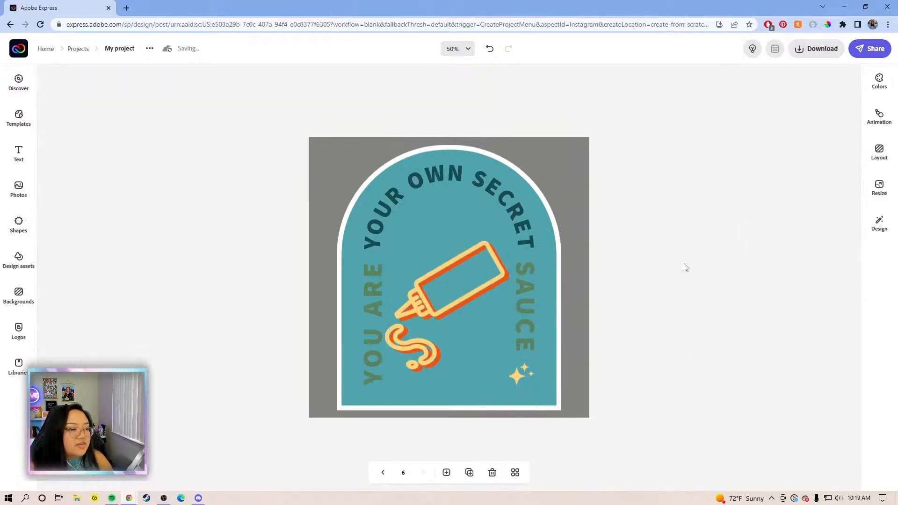
- Search the shapes for "stars" and look through the results for a suitable accent
{"action": "left_click", "coordinate": [513, 250]}
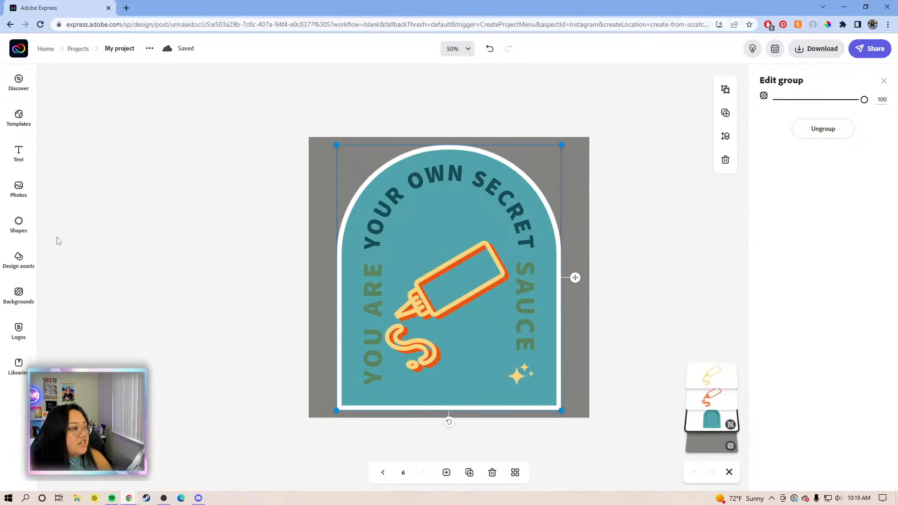
{"action": "left_click", "coordinate": [19, 222]}
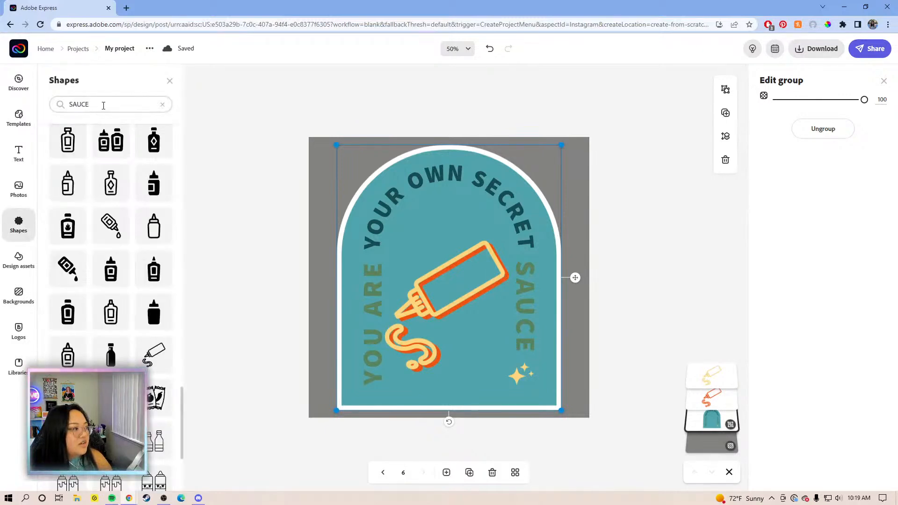
{"action": "left_click_drag", "start_coordinate": [104, 103], "coordinate": [72, 104]}
{"action": "type", "text": "SHOO"}
{"action": "key", "text": "BackSpace"}
{"action": "key", "text": "BackSpace"}
{"action": "key", "text": "BackSpace"}
{"action": "key", "text": "BackSpace"}
{"action": "type", "text": "stars"}
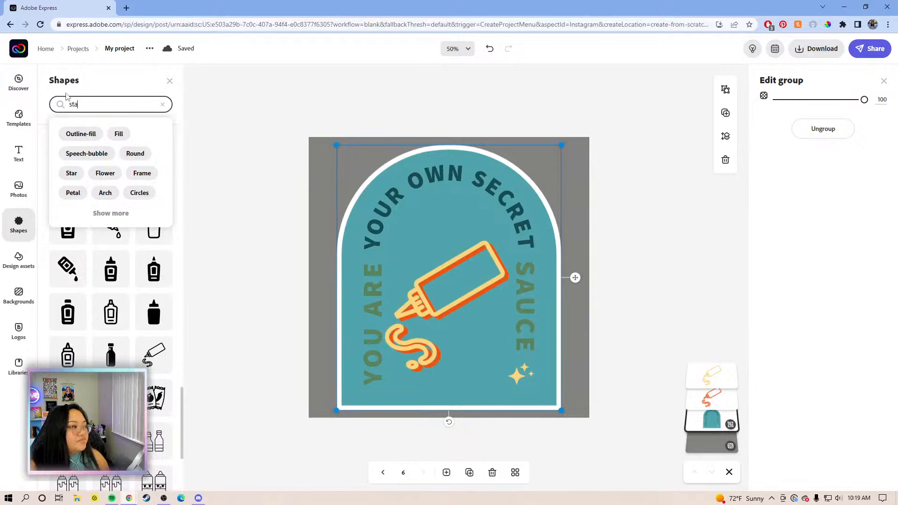
{"action": "key", "text": "Return"}
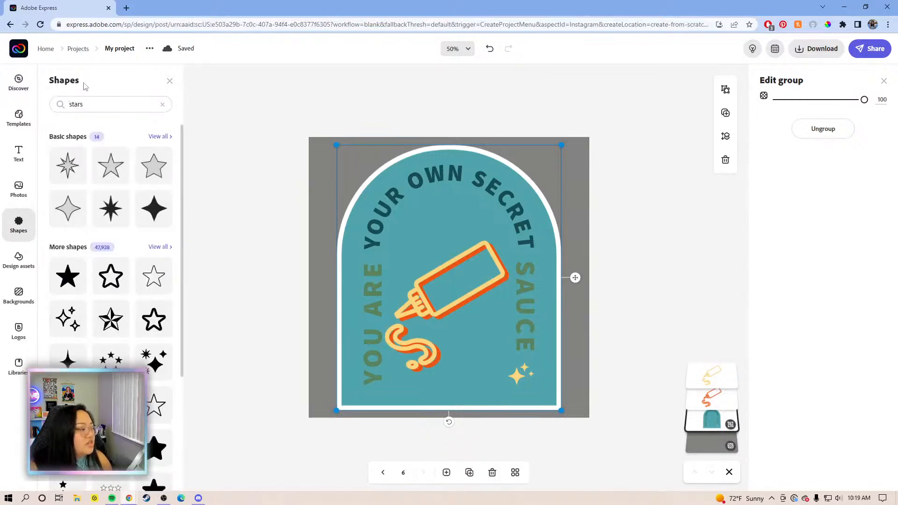
{"action": "scroll", "coordinate": [94, 255], "scroll_direction": "down", "scroll_amount": 15}
{"action": "scroll", "coordinate": [94, 255], "scroll_direction": "down", "scroll_amount": 10}
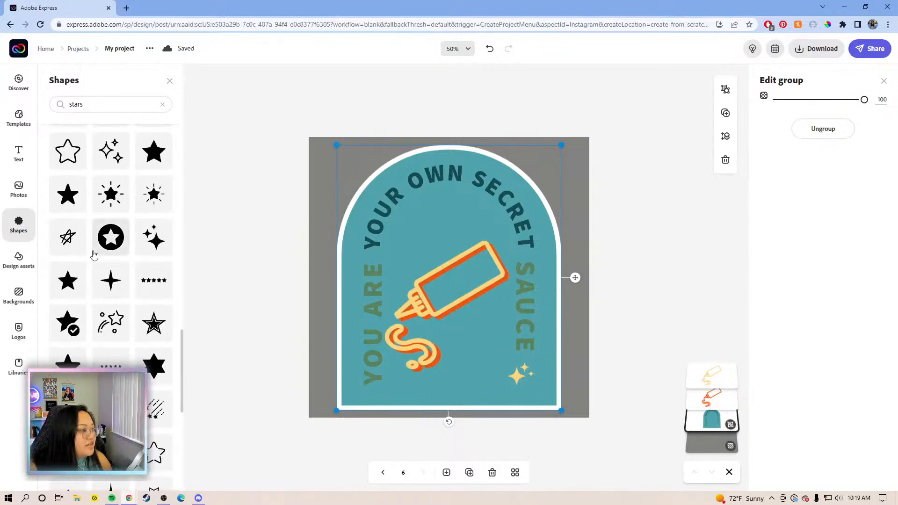
{"action": "scroll", "coordinate": [94, 255], "scroll_direction": "down", "scroll_amount": 10}
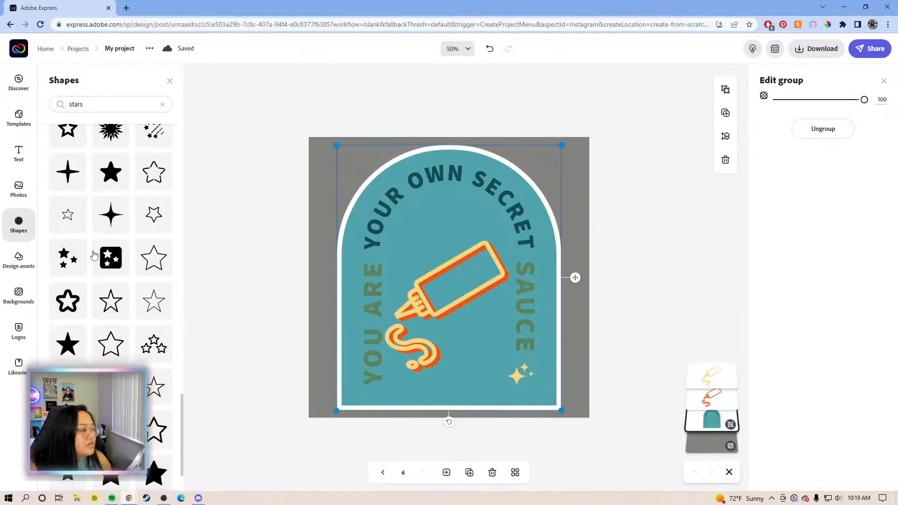
{"action": "scroll", "coordinate": [93, 255], "scroll_direction": "down", "scroll_amount": 3}
- Refine the shape search to "shooting stars"
{"action": "left_click", "coordinate": [73, 105]}
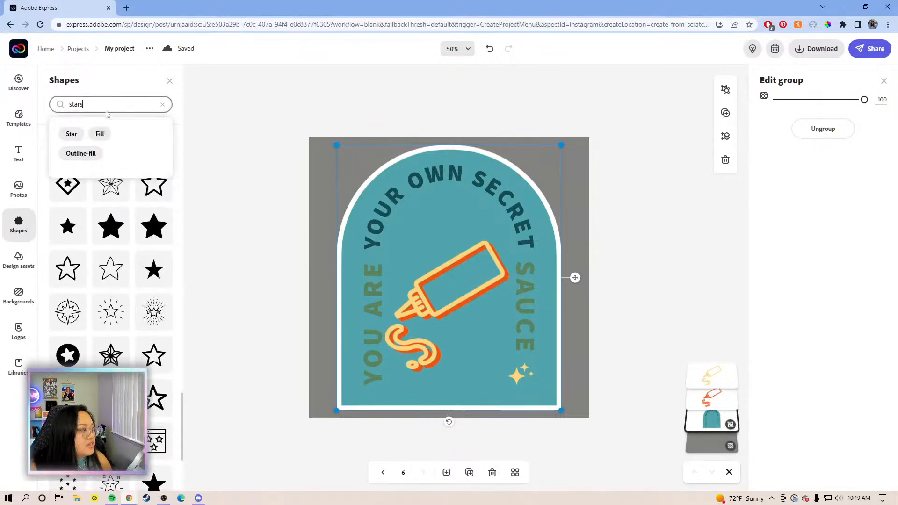
{"action": "type", "text": "shooting"}
{"action": "key", "text": "Return"}
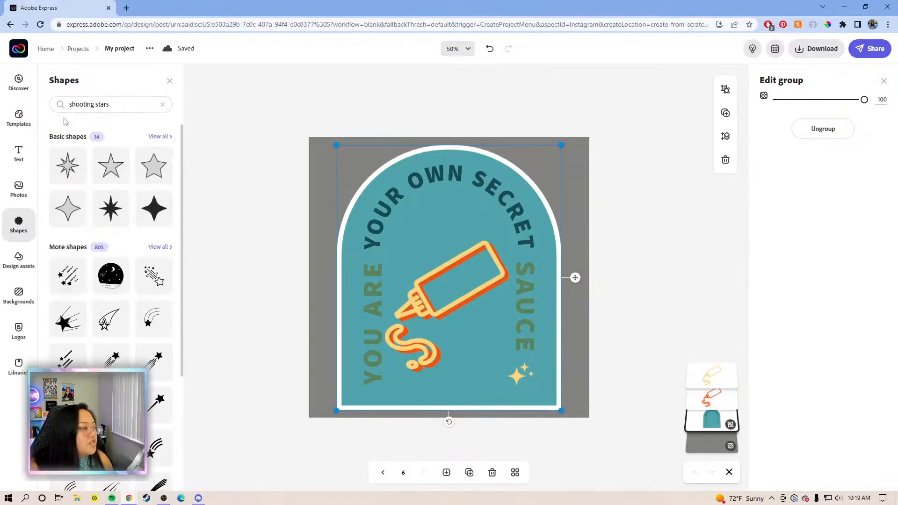
- Add the outlined shooting star with a trail of small stars from the search results to page 6
{"action": "scroll", "coordinate": [121, 244], "scroll_direction": "down", "scroll_amount": 2}
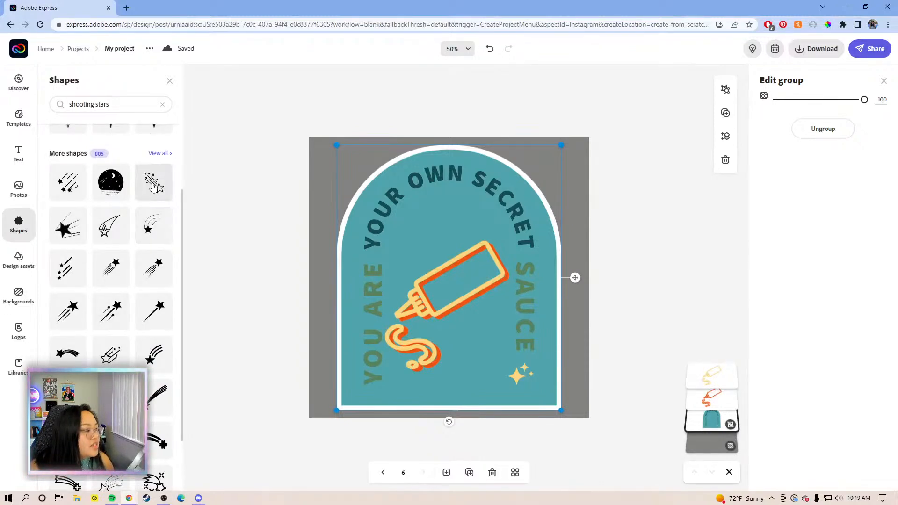
{"action": "scroll", "coordinate": [116, 330], "scroll_direction": "down", "scroll_amount": 6}
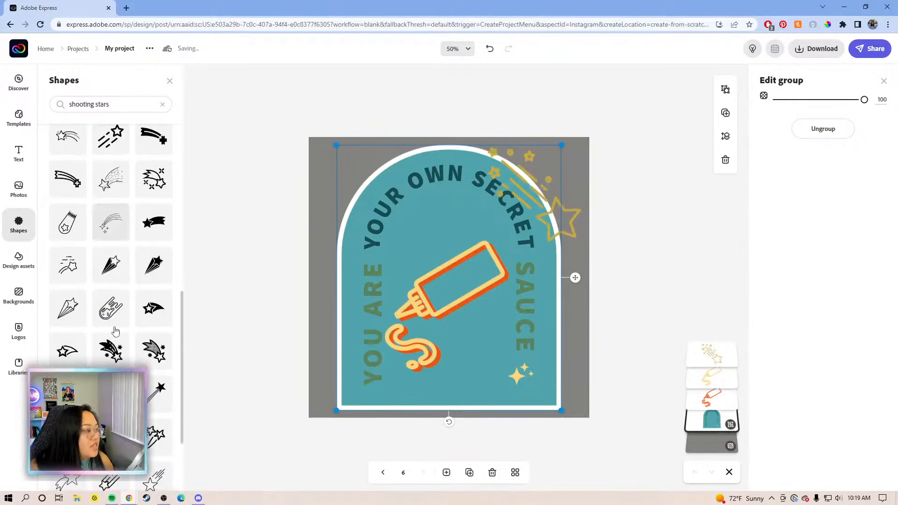
- Look through the remaining "shooting stars" shapes for another accent that suits the sauce bottle design
{"action": "scroll", "coordinate": [116, 331], "scroll_direction": "down", "scroll_amount": 8}
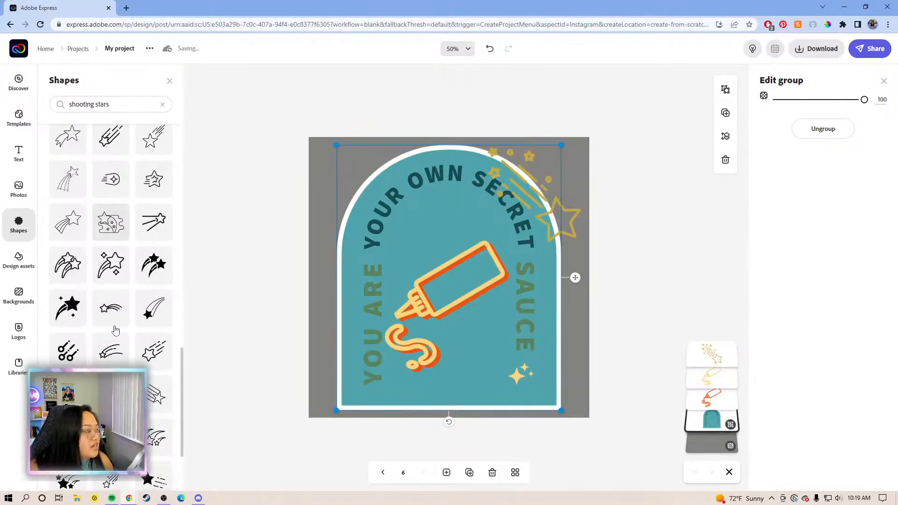
{"action": "scroll", "coordinate": [115, 330], "scroll_direction": "down", "scroll_amount": 8}
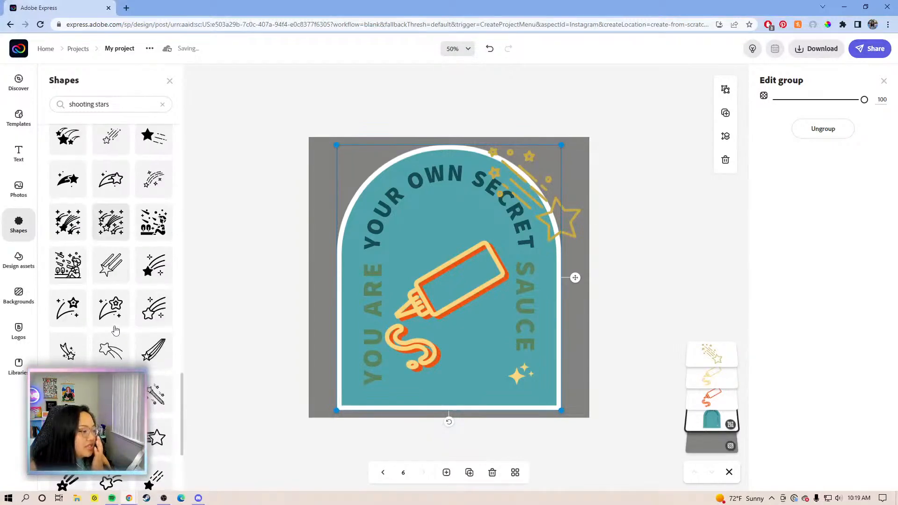
{"action": "scroll", "coordinate": [116, 331], "scroll_direction": "down", "scroll_amount": 4}
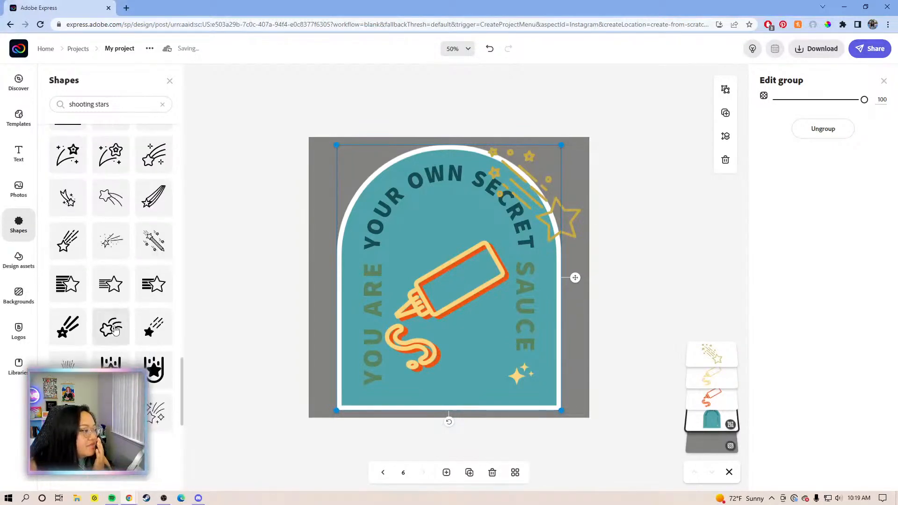
{"action": "scroll", "coordinate": [116, 331], "scroll_direction": "down", "scroll_amount": 5}
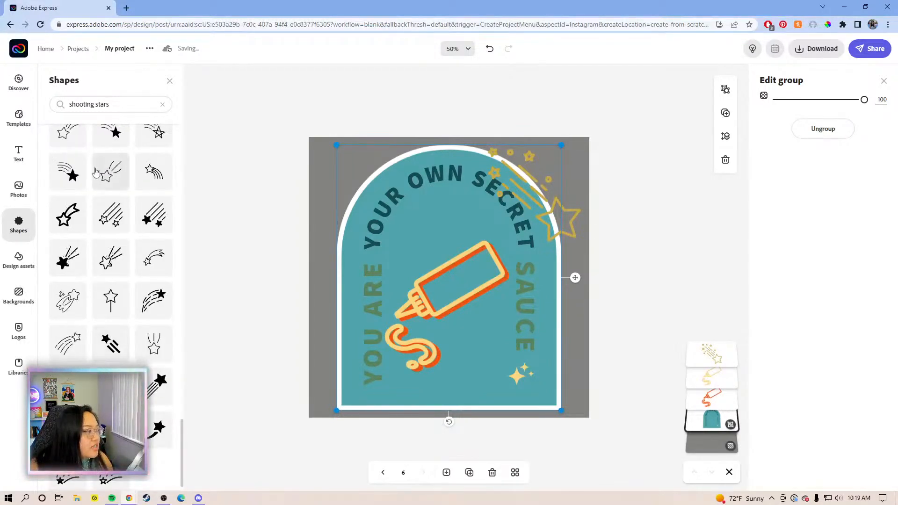
{"action": "scroll", "coordinate": [101, 276], "scroll_direction": "down", "scroll_amount": 8}
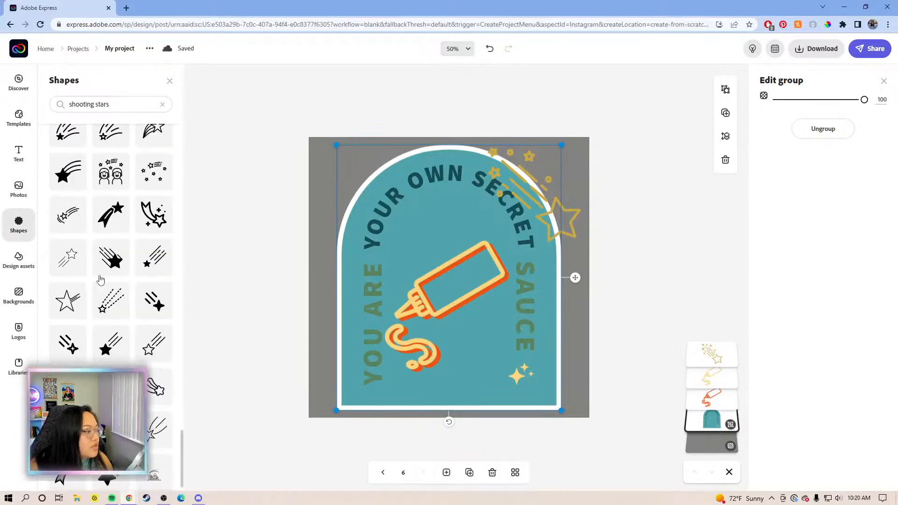
{"action": "scroll", "coordinate": [101, 280], "scroll_direction": "down", "scroll_amount": 5}
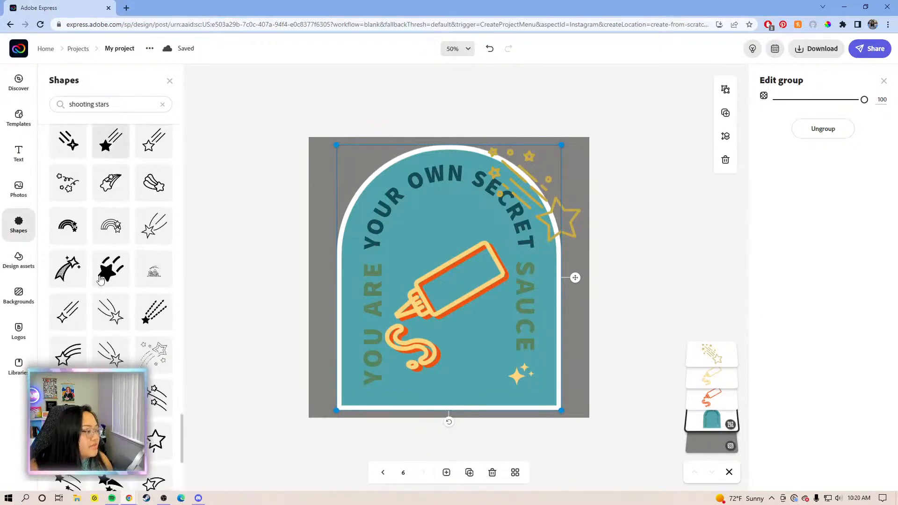
{"action": "scroll", "coordinate": [100, 279], "scroll_direction": "down", "scroll_amount": 3}
{"action": "scroll", "coordinate": [100, 280], "scroll_direction": "down", "scroll_amount": 3}
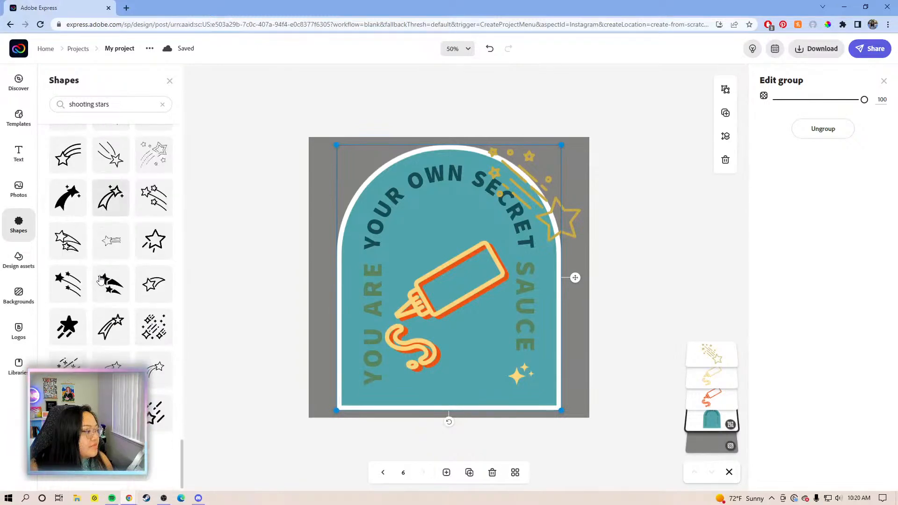
{"action": "scroll", "coordinate": [92, 264], "scroll_direction": "down", "scroll_amount": 1}
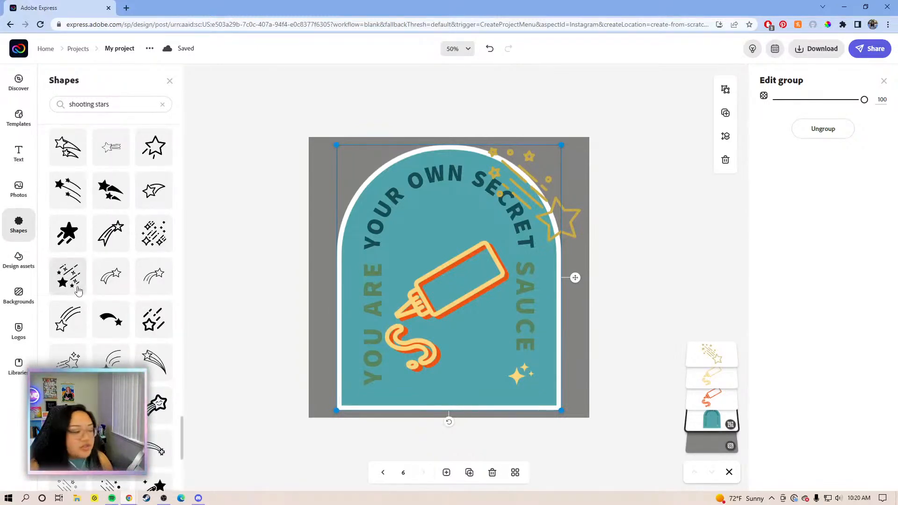
{"action": "scroll", "coordinate": [75, 291], "scroll_direction": "down", "scroll_amount": 2}
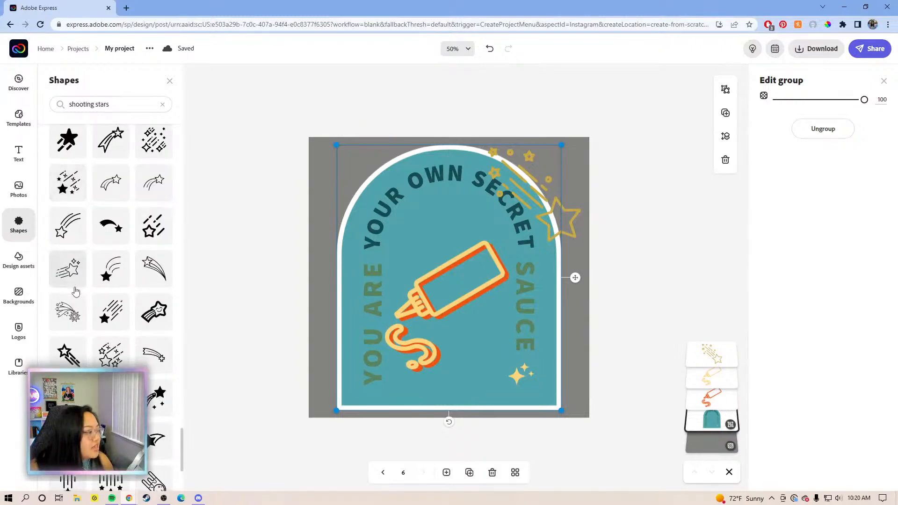
{"action": "scroll", "coordinate": [116, 354], "scroll_direction": "down", "scroll_amount": 5}
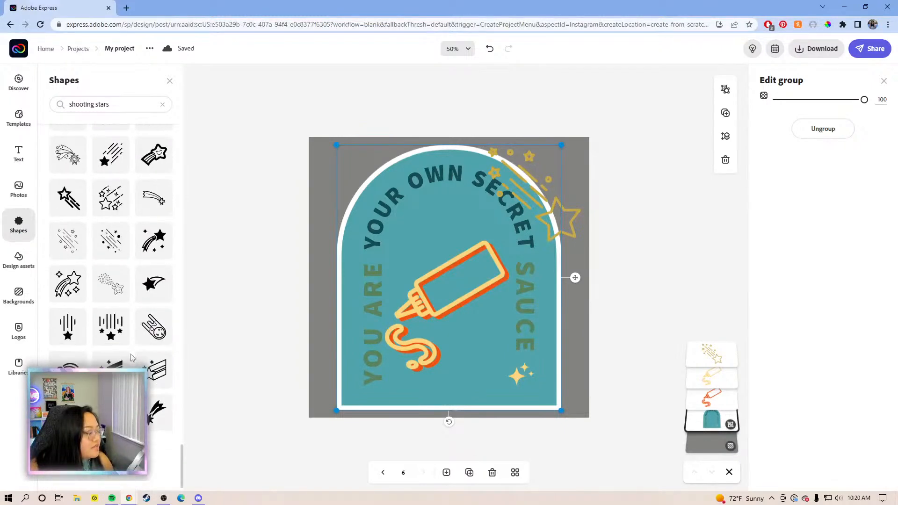
{"action": "scroll", "coordinate": [133, 358], "scroll_direction": "down", "scroll_amount": 5}
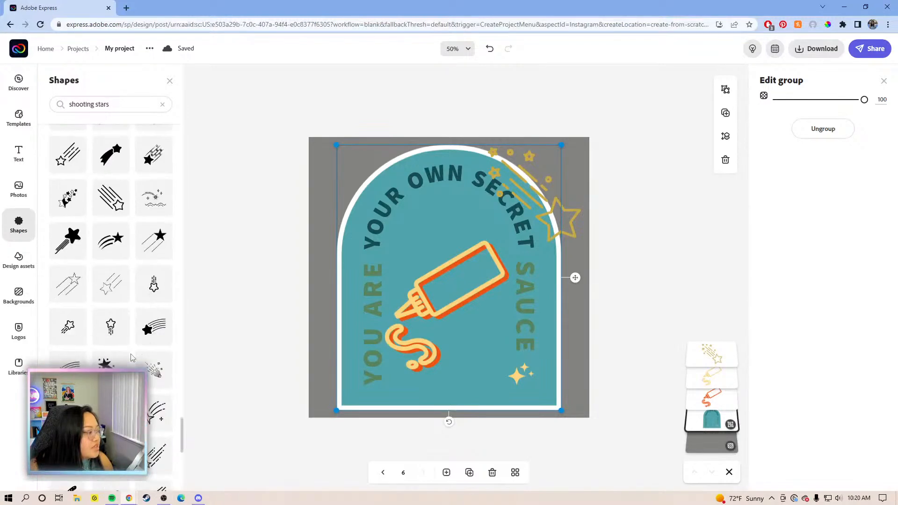
{"action": "scroll", "coordinate": [132, 358], "scroll_direction": "down", "scroll_amount": 4}
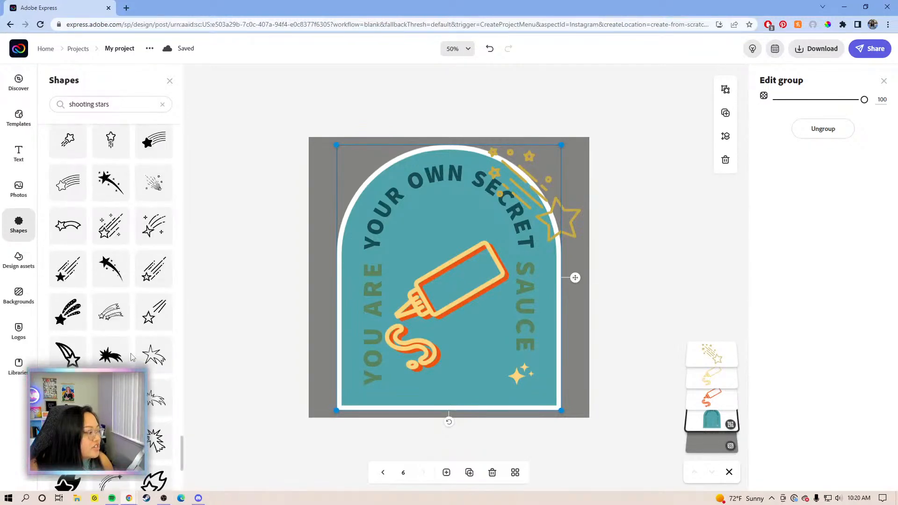
{"action": "scroll", "coordinate": [132, 358], "scroll_direction": "down", "scroll_amount": 4}
{"action": "scroll", "coordinate": [132, 358], "scroll_direction": "down", "scroll_amount": 4}
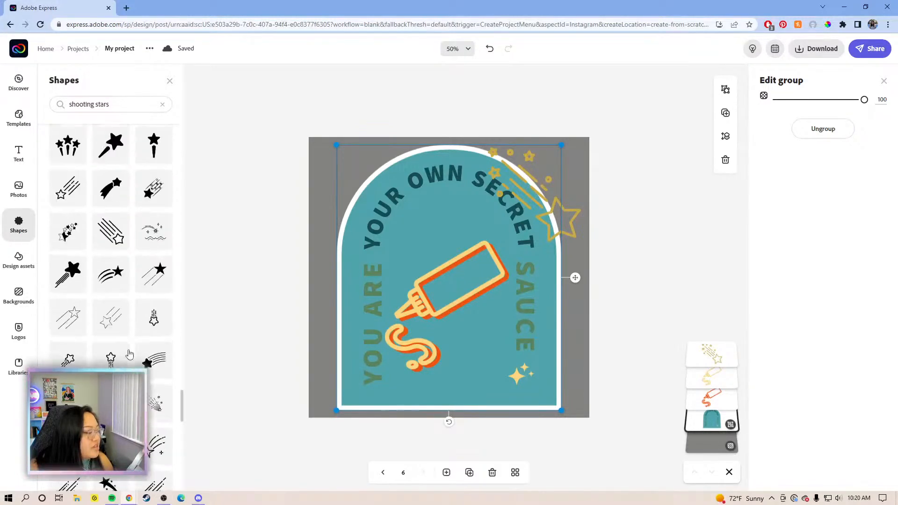
{"action": "left_click_drag", "start_coordinate": [182, 391], "coordinate": [157, 131]}
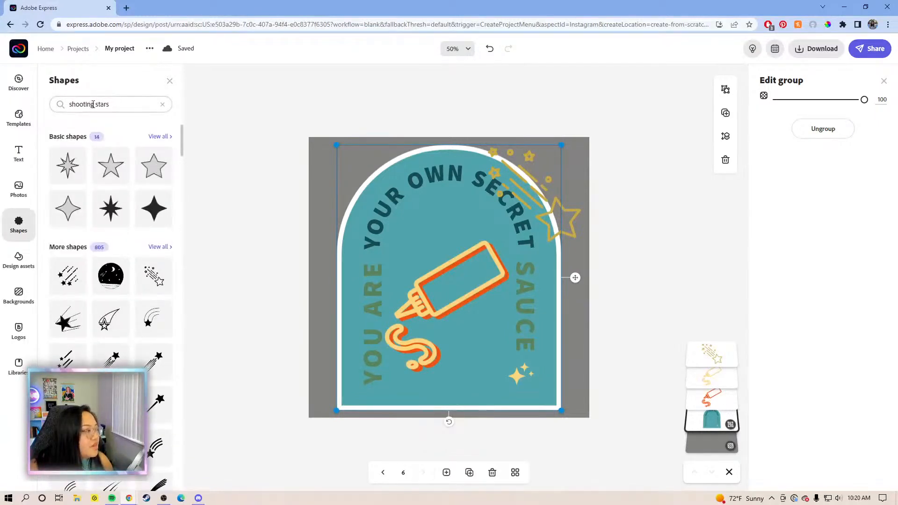
- Shorten the shape search to "stars" and look through the results for a further accent
{"action": "left_click", "coordinate": [93, 104]}
{"action": "left_click_drag", "start_coordinate": [94, 103], "coordinate": [67, 107]}
{"action": "key", "text": "BackSpace"}
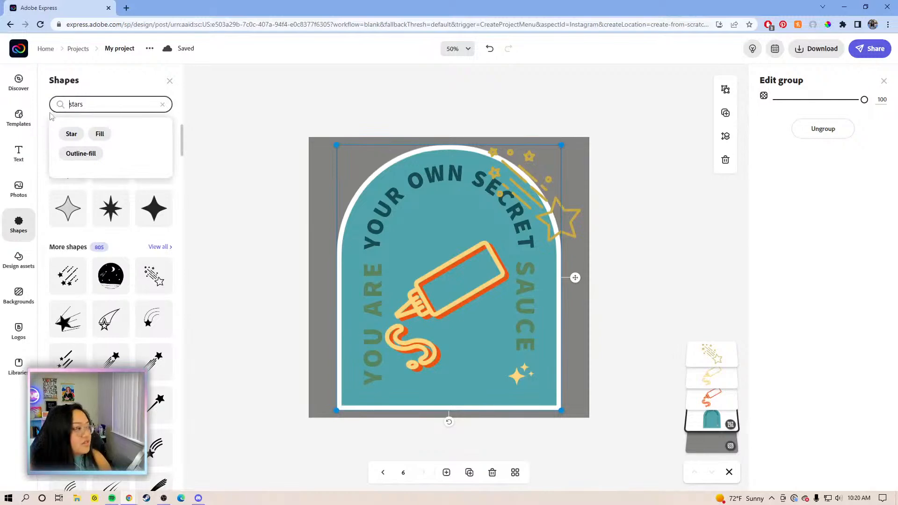
{"action": "key", "text": "Return"}
{"action": "scroll", "coordinate": [117, 220], "scroll_direction": "down", "scroll_amount": 10}
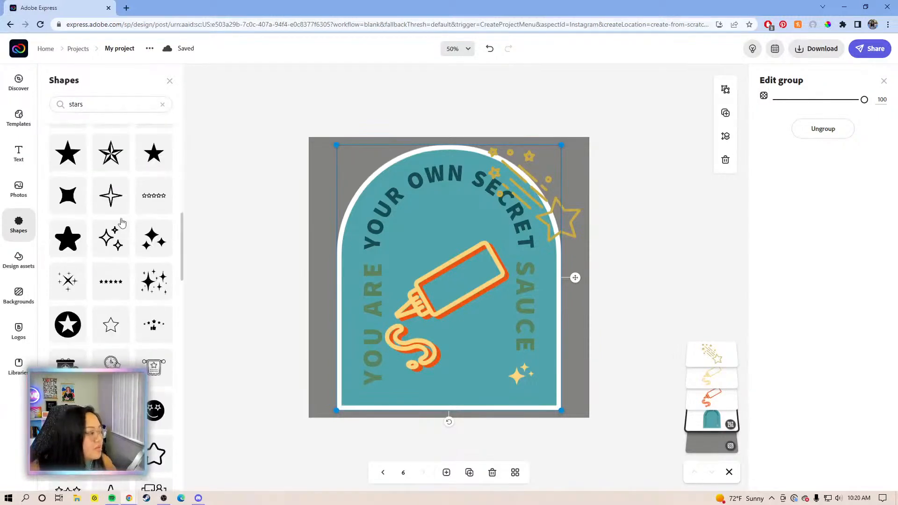
{"action": "scroll", "coordinate": [122, 222], "scroll_direction": "down", "scroll_amount": 4}
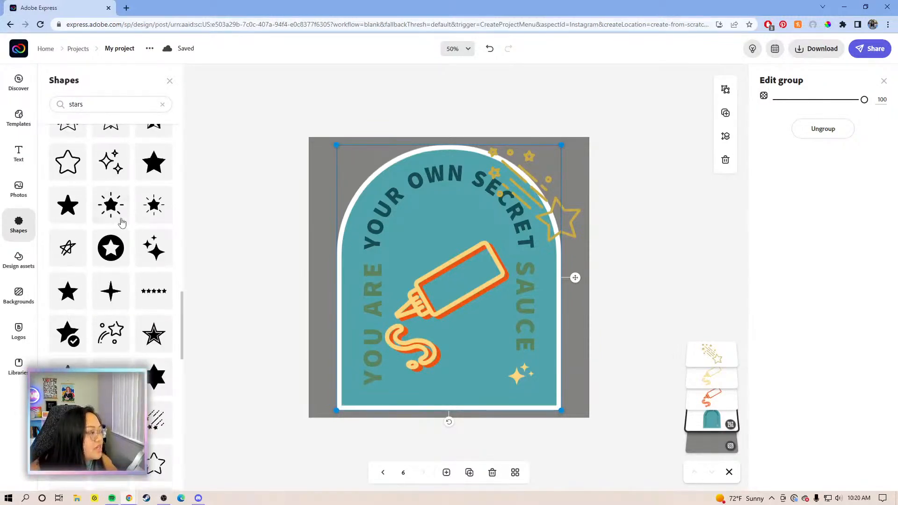
{"action": "scroll", "coordinate": [121, 223], "scroll_direction": "down", "scroll_amount": 3}
{"action": "scroll", "coordinate": [122, 223], "scroll_direction": "down", "scroll_amount": 3}
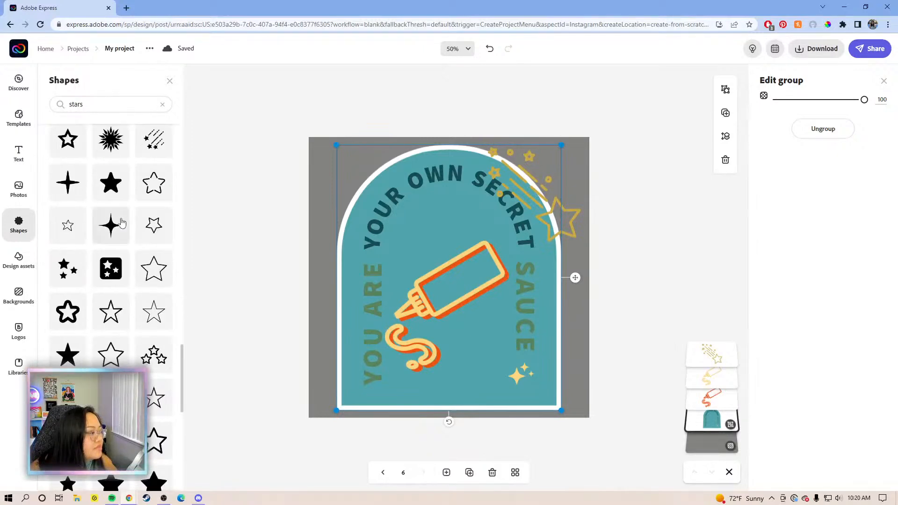
{"action": "scroll", "coordinate": [122, 223], "scroll_direction": "down", "scroll_amount": 4}
{"action": "scroll", "coordinate": [122, 222], "scroll_direction": "down", "scroll_amount": 10}
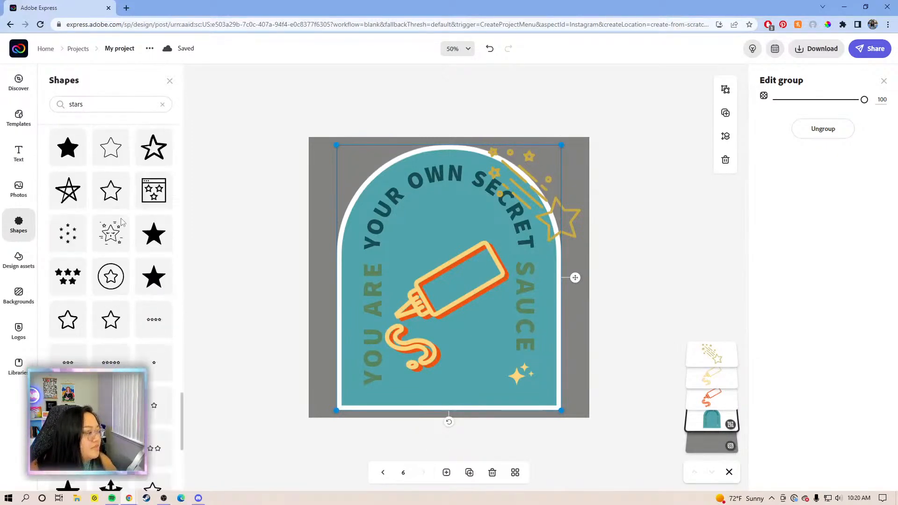
{"action": "scroll", "coordinate": [121, 223], "scroll_direction": "down", "scroll_amount": 6}
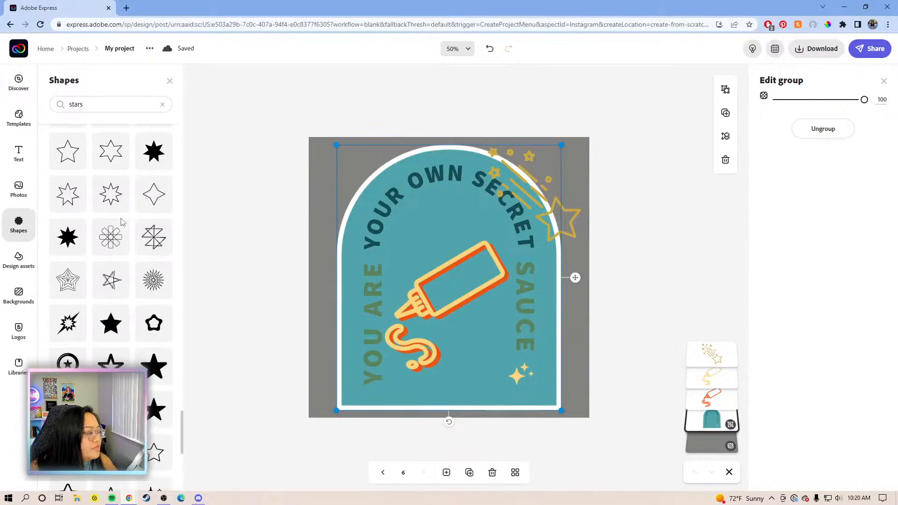
{"action": "scroll", "coordinate": [121, 223], "scroll_direction": "down", "scroll_amount": 5}
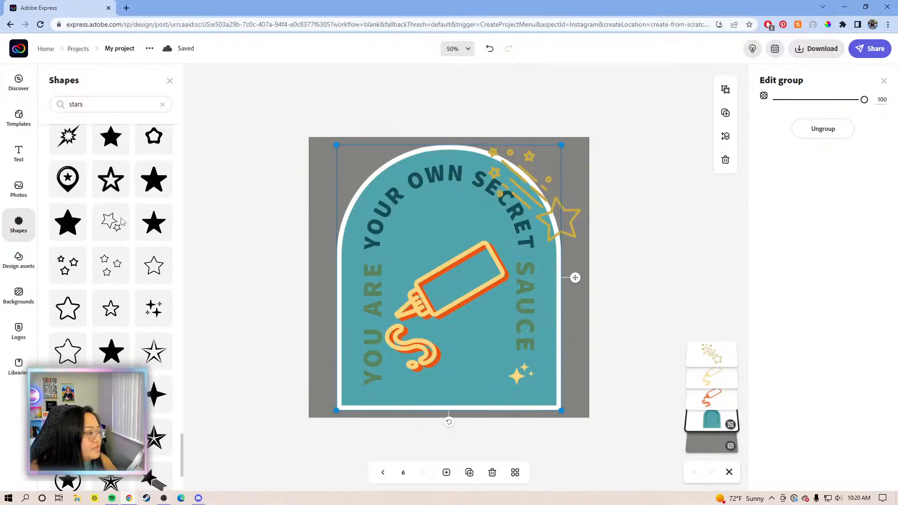
- Change the shape search to "star" and examine the star designs it offers
{"action": "left_click", "coordinate": [104, 101]}
{"action": "key", "text": "Return"}
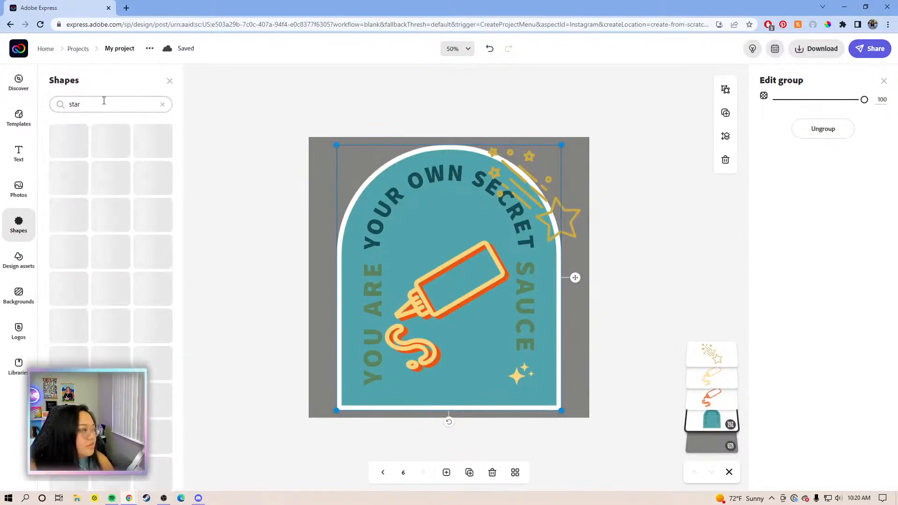
{"action": "scroll", "coordinate": [120, 243], "scroll_direction": "down", "scroll_amount": 6}
{"action": "scroll", "coordinate": [120, 243], "scroll_direction": "down", "scroll_amount": 6}
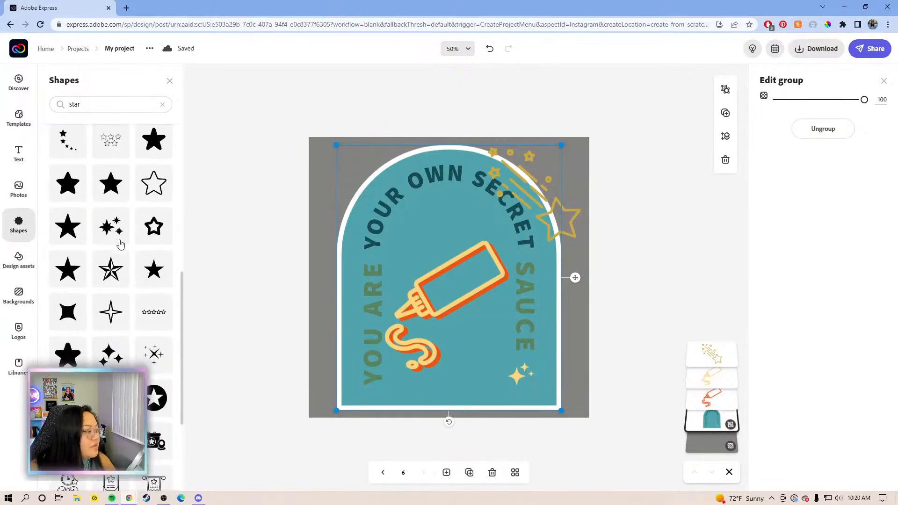
{"action": "scroll", "coordinate": [121, 241], "scroll_direction": "down", "scroll_amount": 5}
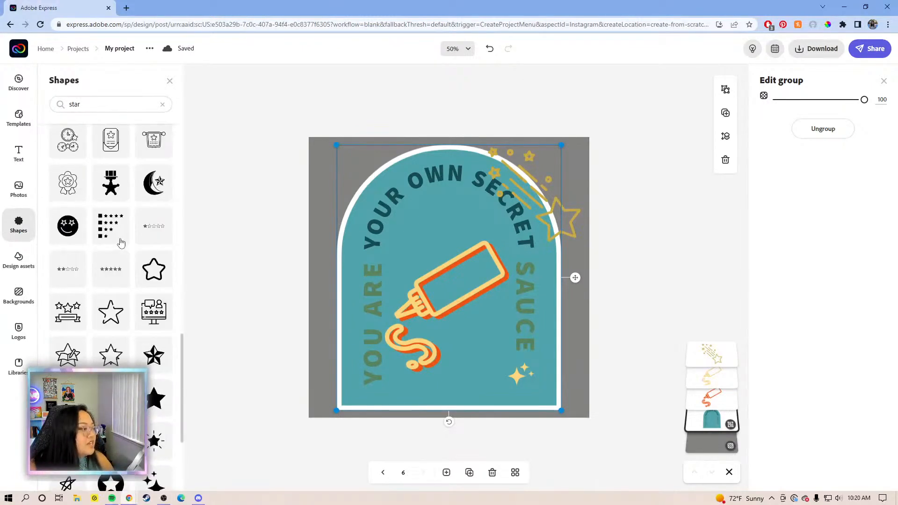
{"action": "scroll", "coordinate": [121, 242], "scroll_direction": "down", "scroll_amount": 8}
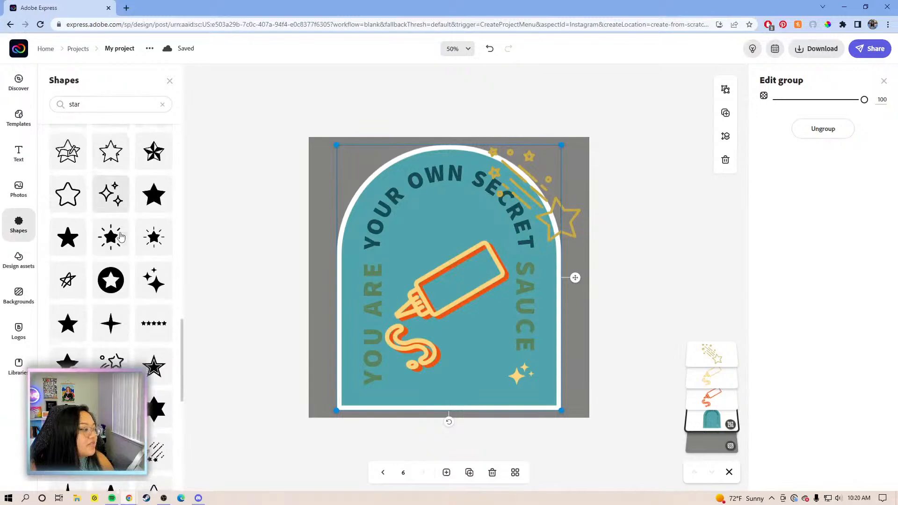
{"action": "scroll", "coordinate": [121, 238], "scroll_direction": "down", "scroll_amount": 10}
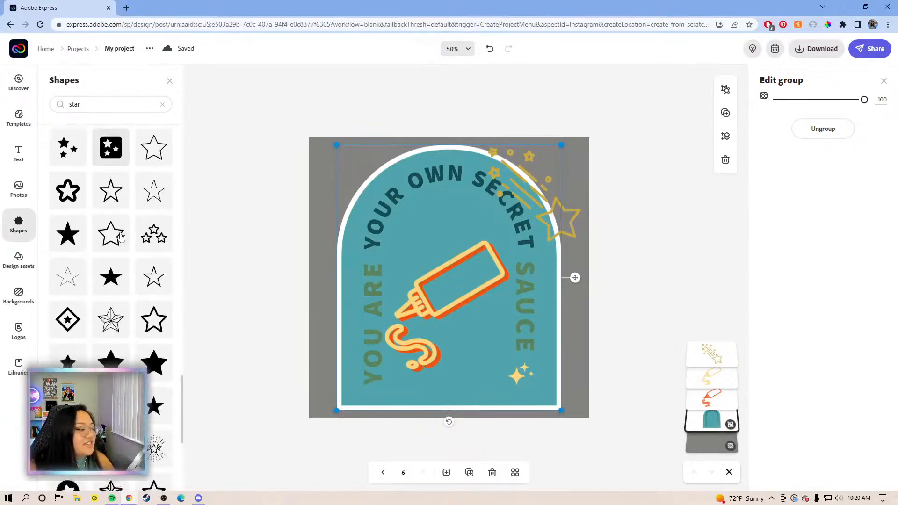
{"action": "scroll", "coordinate": [120, 238], "scroll_direction": "down", "scroll_amount": 1}
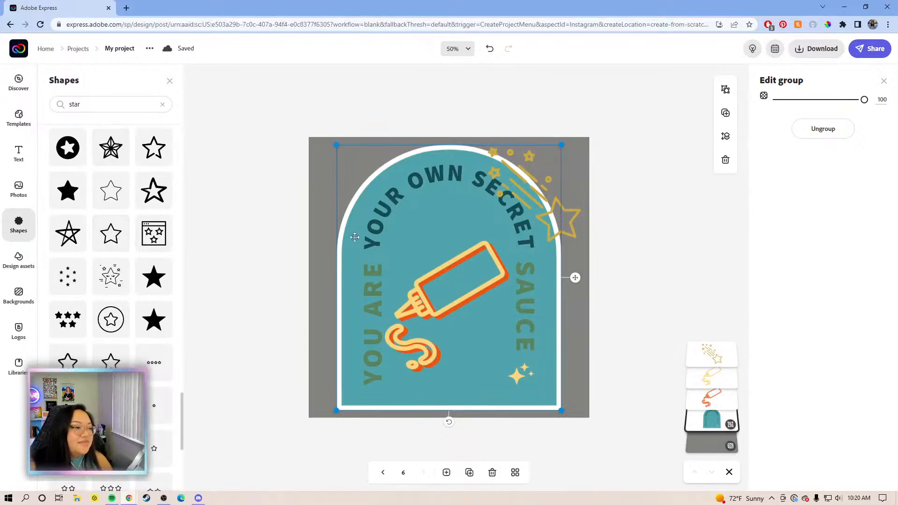
- Recolour the shooting star with the current palette's yellow #FCD67D and flip it horizontally
{"action": "left_click", "coordinate": [575, 229]}
{"action": "left_click", "coordinate": [771, 137]}
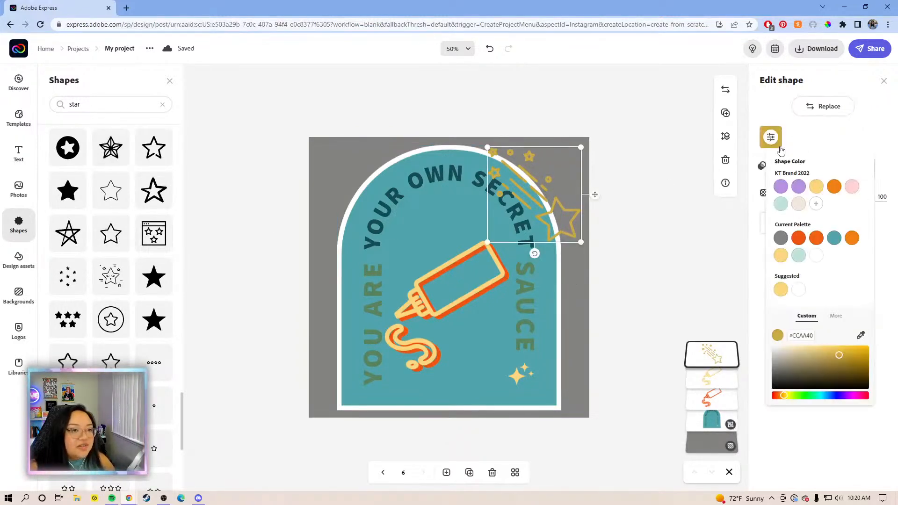
{"action": "left_click", "coordinate": [781, 256]}
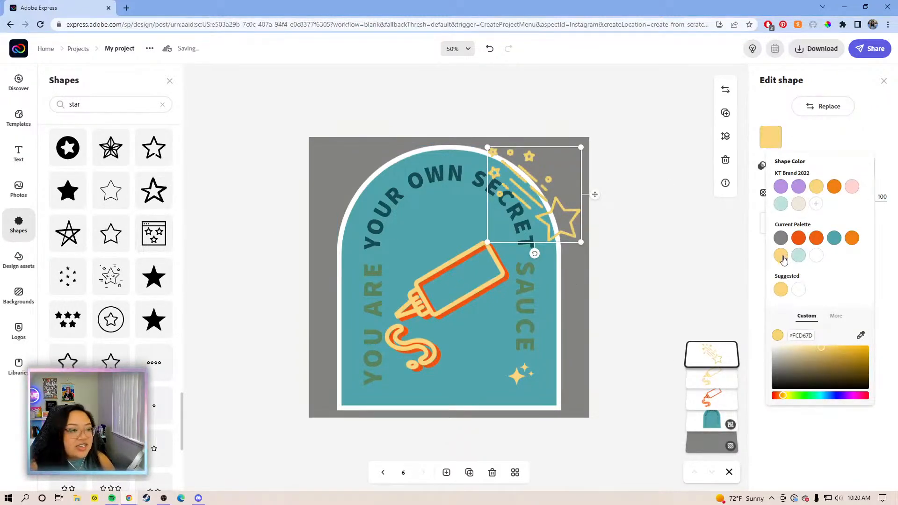
{"action": "left_click", "coordinate": [753, 154]}
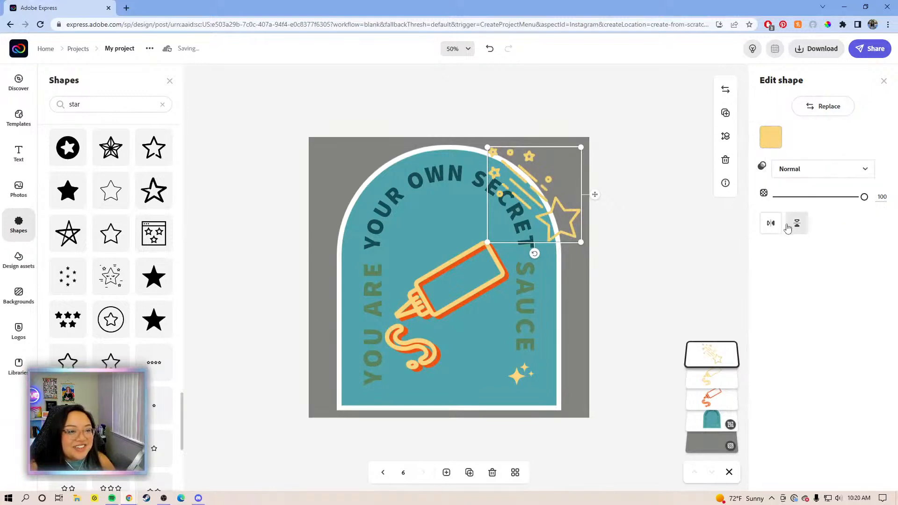
{"action": "left_click", "coordinate": [771, 223]}
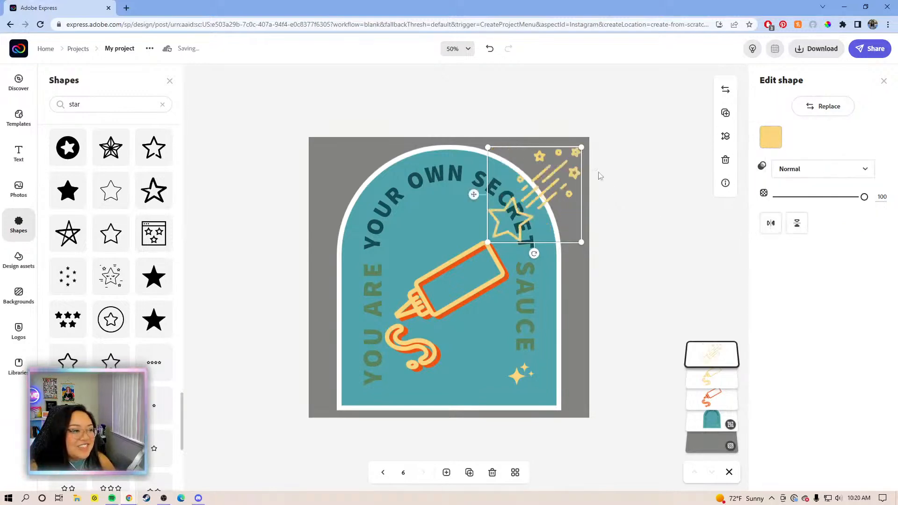
- Scale the shooting star down slightly and move it inside the arch, just above the sauce bottle
{"action": "left_click", "coordinate": [583, 151]}
{"action": "left_click", "coordinate": [567, 162]}
{"action": "left_click_drag", "start_coordinate": [584, 143], "coordinate": [563, 164]}
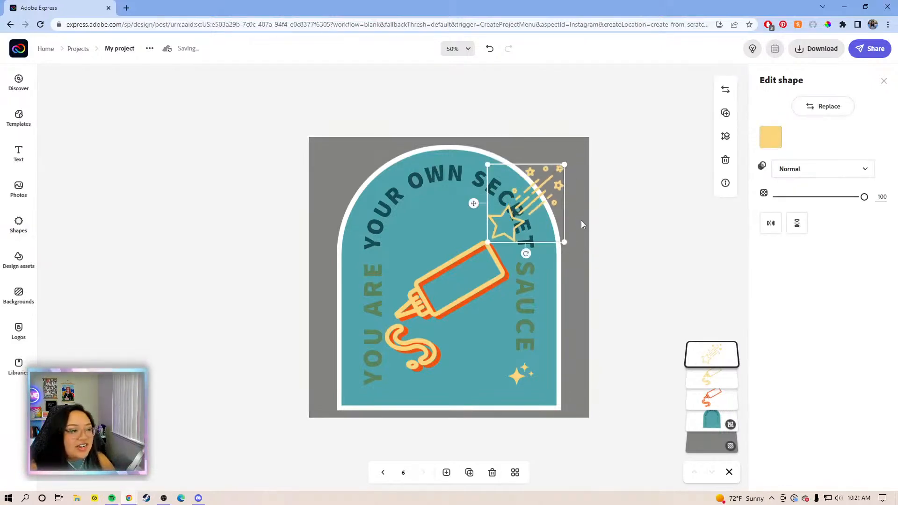
{"action": "left_click_drag", "start_coordinate": [473, 205], "coordinate": [376, 231]}
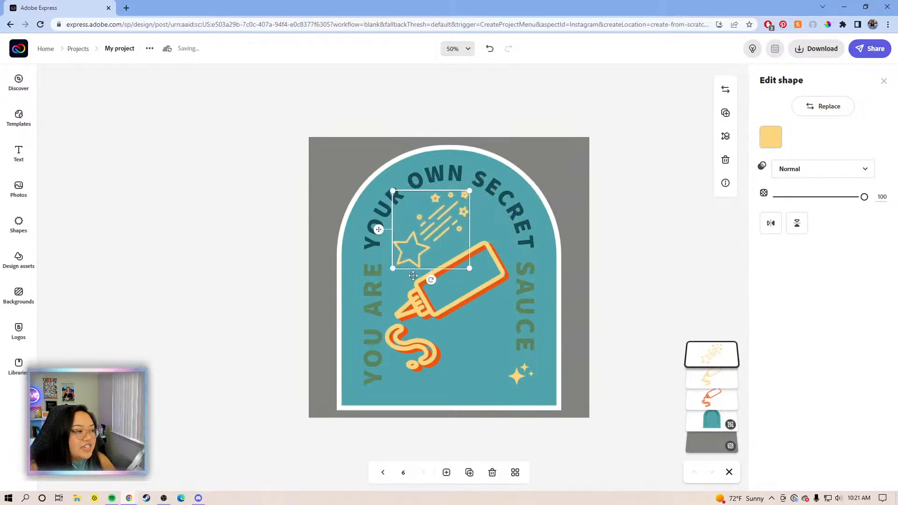
- Rotate the yellow shooting star slightly clockwise so it lines up with the slanted bottle
{"action": "left_click_drag", "start_coordinate": [429, 280], "coordinate": [420, 280]}
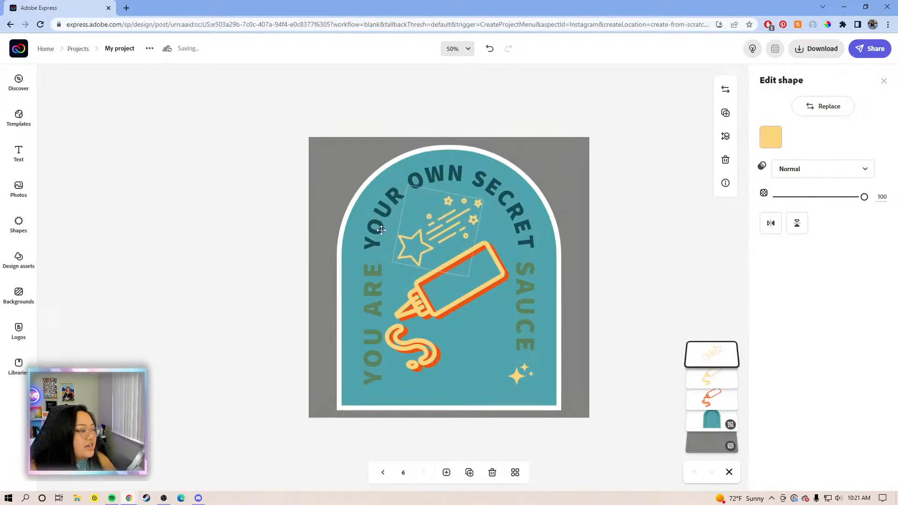
- Search the shapes for "shooting star" and look through the designs for another accent
{"action": "left_click", "coordinate": [29, 218]}
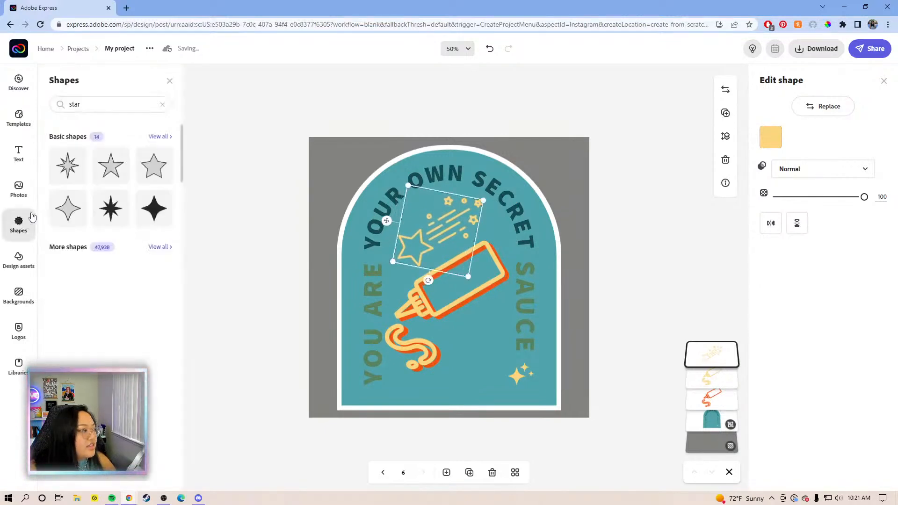
{"action": "left_click", "coordinate": [73, 104]}
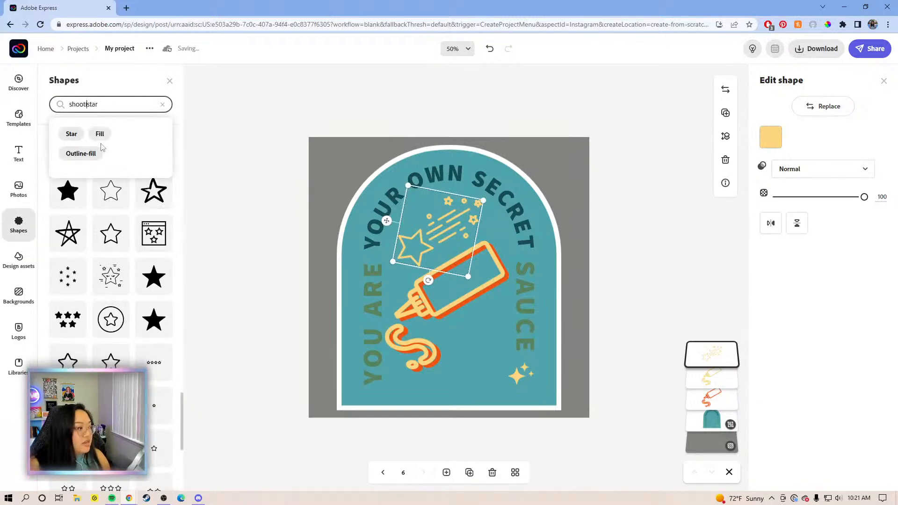
{"action": "key", "text": "Return"}
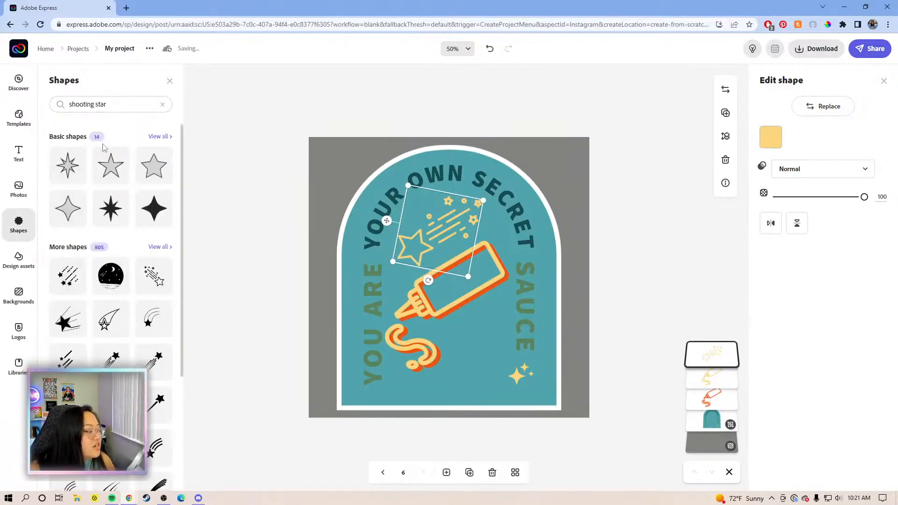
{"action": "scroll", "coordinate": [115, 290], "scroll_direction": "down", "scroll_amount": 4}
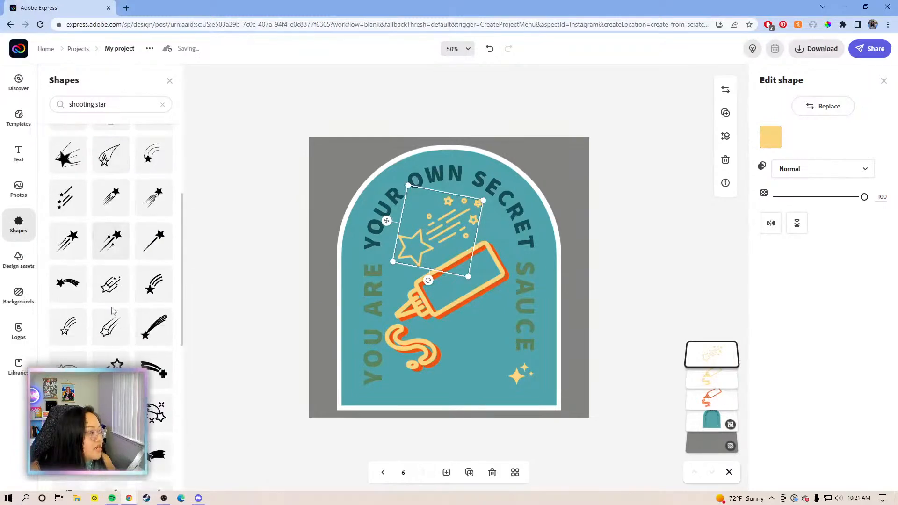
{"action": "scroll", "coordinate": [112, 311], "scroll_direction": "down", "scroll_amount": 10}
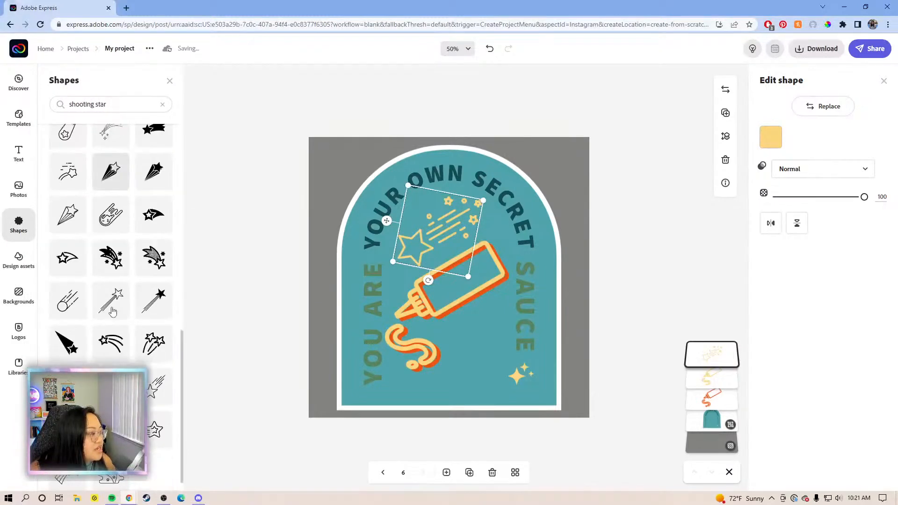
{"action": "scroll", "coordinate": [113, 311], "scroll_direction": "down", "scroll_amount": 8}
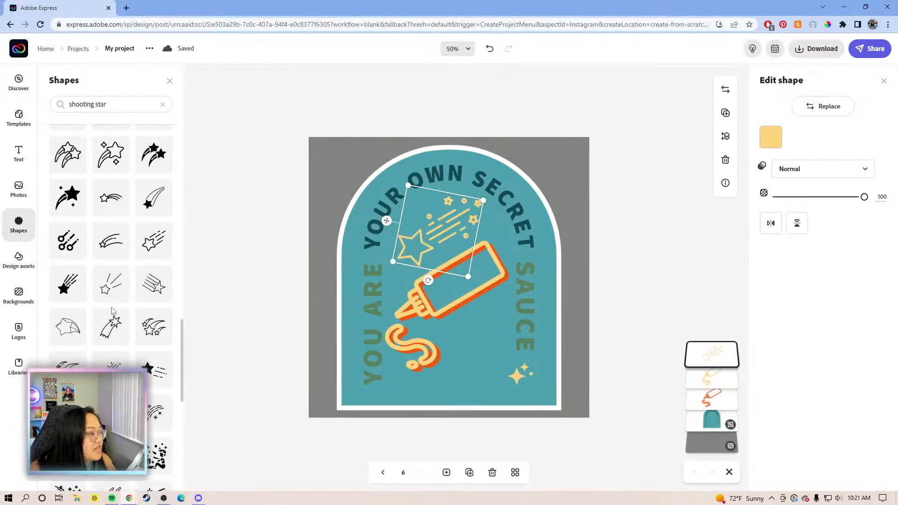
{"action": "scroll", "coordinate": [111, 311], "scroll_direction": "down", "scroll_amount": 5}
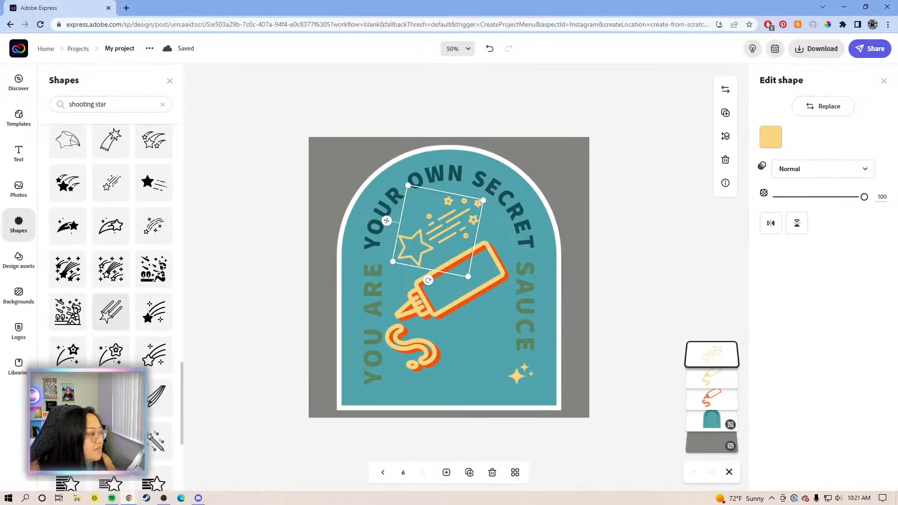
{"action": "scroll", "coordinate": [111, 311], "scroll_direction": "down", "scroll_amount": 5}
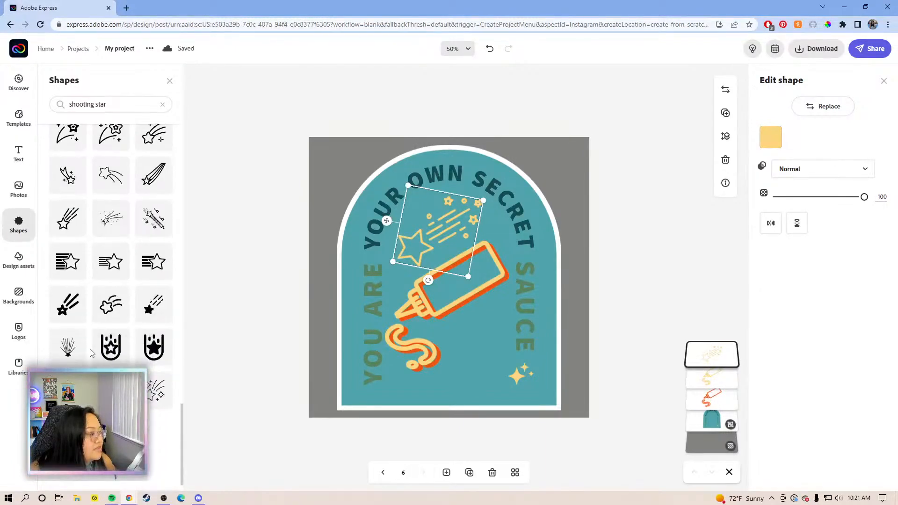
{"action": "scroll", "coordinate": [111, 262], "scroll_direction": "down", "scroll_amount": 8}
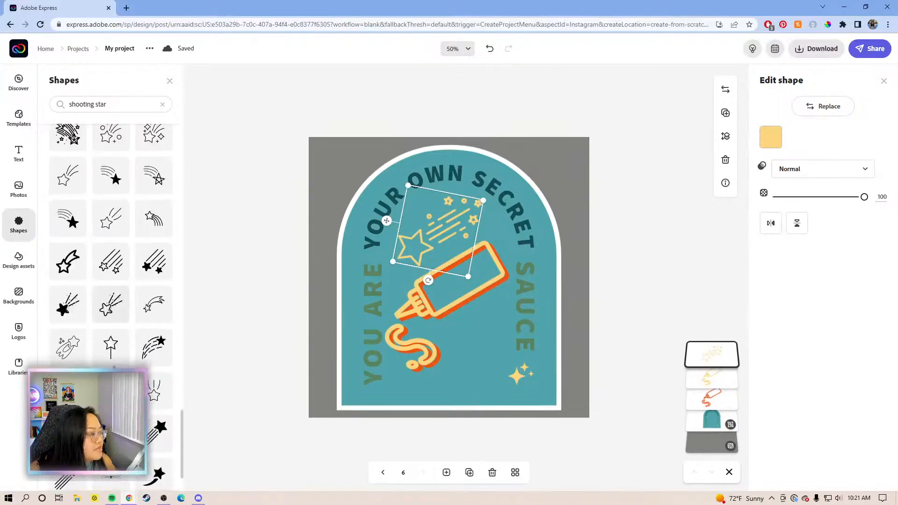
{"action": "scroll", "coordinate": [111, 262], "scroll_direction": "down", "scroll_amount": 10}
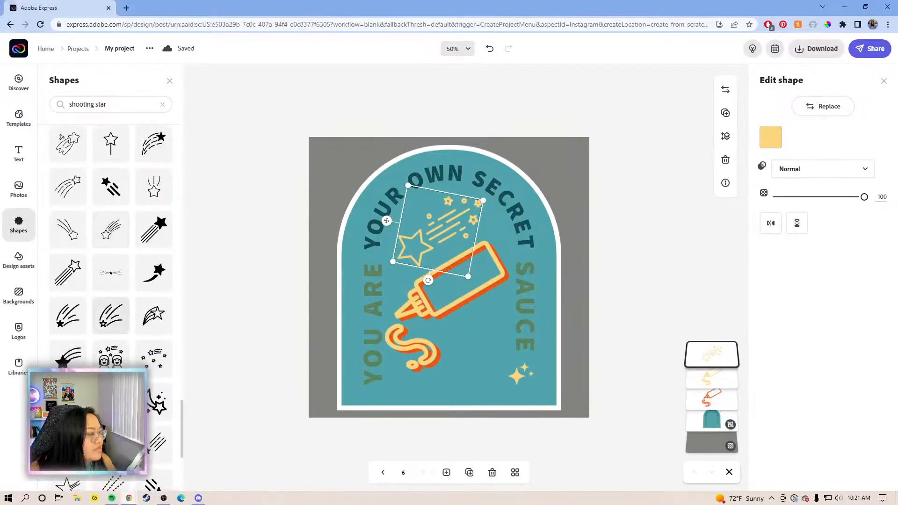
{"action": "scroll", "coordinate": [111, 281], "scroll_direction": "down", "scroll_amount": 10}
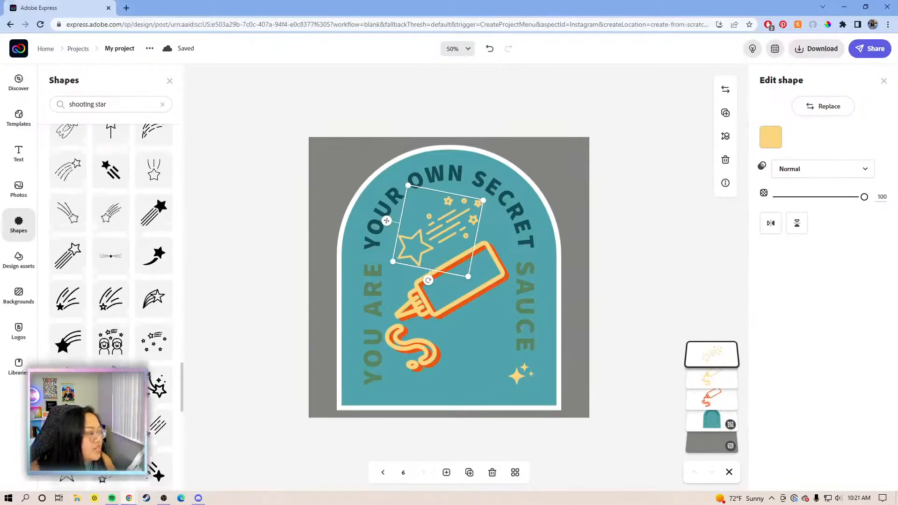
{"action": "scroll", "coordinate": [111, 280], "scroll_direction": "up", "scroll_amount": 3}
{"action": "left_click", "coordinate": [422, 219]}
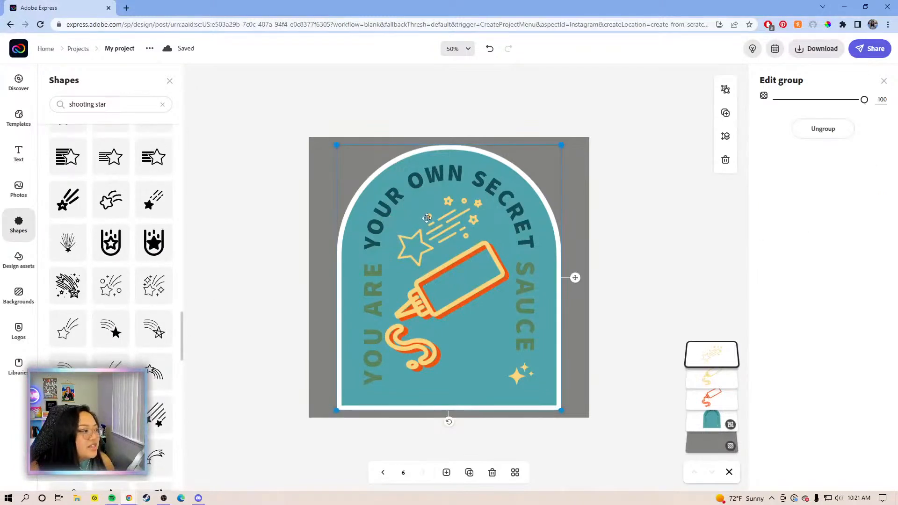
{"action": "left_click", "coordinate": [726, 114]}
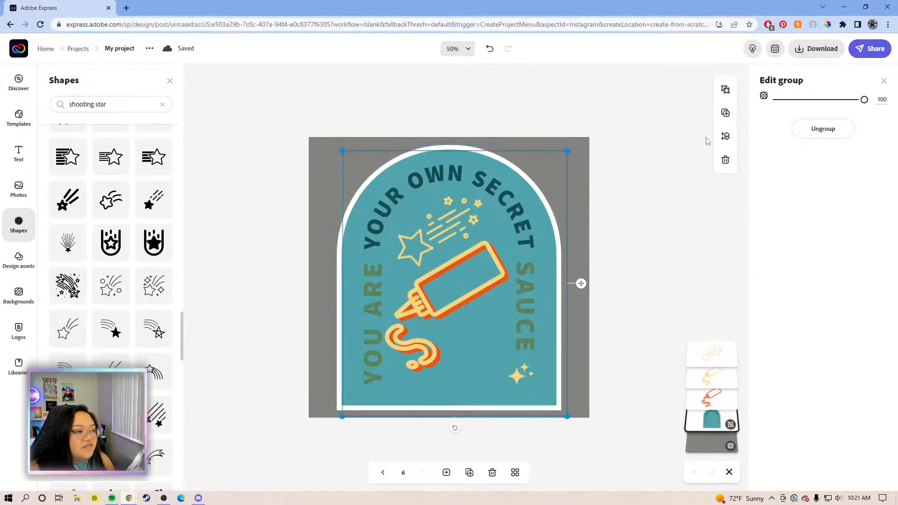
{"action": "key", "text": "ctrl+a"}
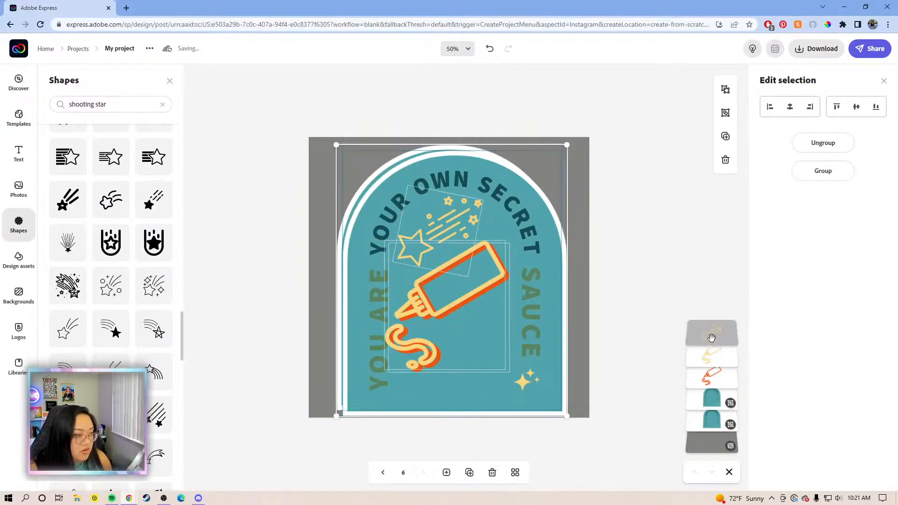
{"action": "left_click", "coordinate": [490, 48]}
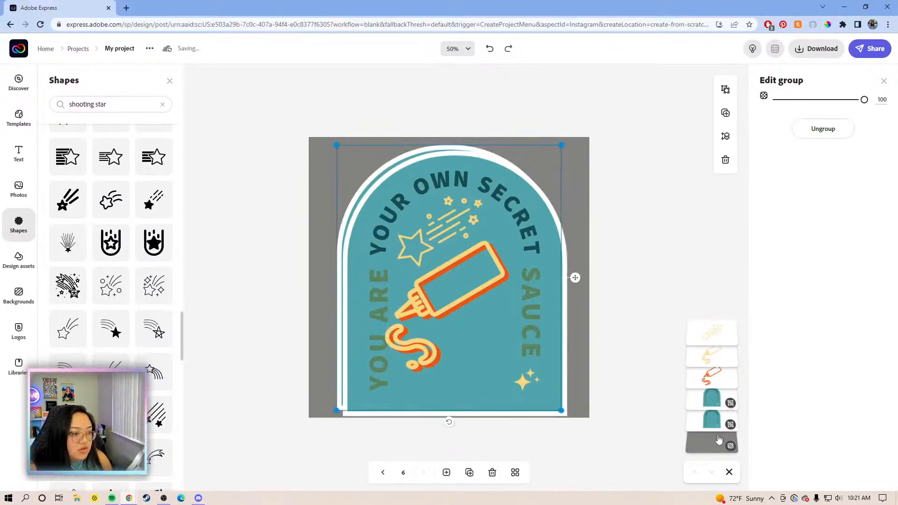
{"action": "left_click", "coordinate": [715, 338]}
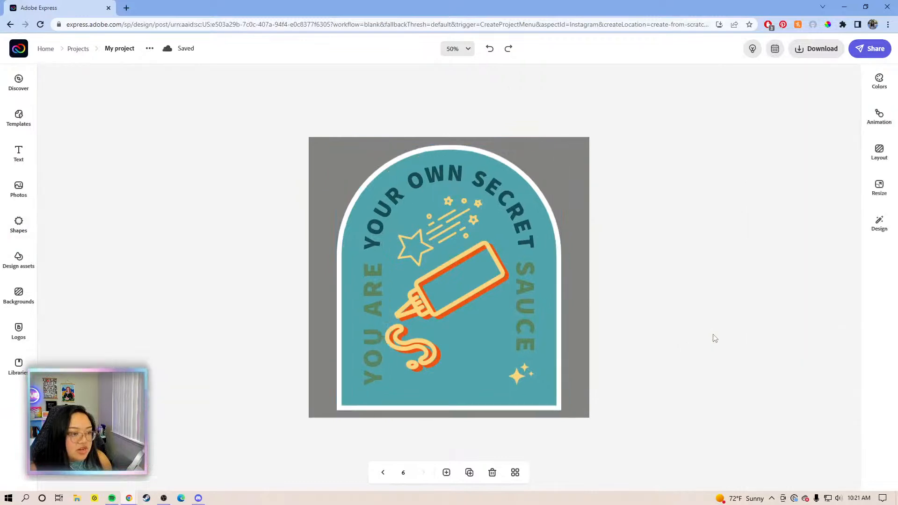
- Try a horizontally flipped, smaller and rotated copy of the shooting star below the bottle, and delete that copy
{"action": "left_click", "coordinate": [453, 225]}
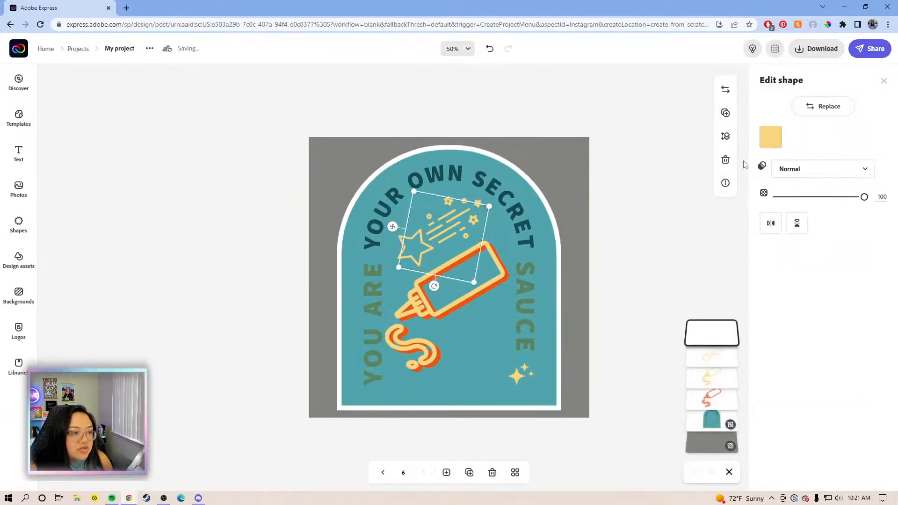
{"action": "left_click", "coordinate": [771, 223]}
{"action": "left_click_drag", "start_coordinate": [497, 235], "coordinate": [528, 336]}
{"action": "left_click_drag", "start_coordinate": [518, 376], "coordinate": [506, 370]}
{"action": "left_click_drag", "start_coordinate": [520, 334], "coordinate": [523, 338]}
{"action": "mouse_move", "coordinate": [481, 391]}
{"action": "left_mouse_down"}
{"action": "mouse_move", "coordinate": [421, 389]}
{"action": "mouse_move", "coordinate": [480, 397]}
{"action": "mouse_move", "coordinate": [469, 395]}
{"action": "left_mouse_up"}
{"action": "mouse_move", "coordinate": [522, 346]}
{"action": "left_mouse_down"}
{"action": "mouse_move", "coordinate": [525, 358]}
{"action": "mouse_move", "coordinate": [526, 350]}
{"action": "left_mouse_up"}
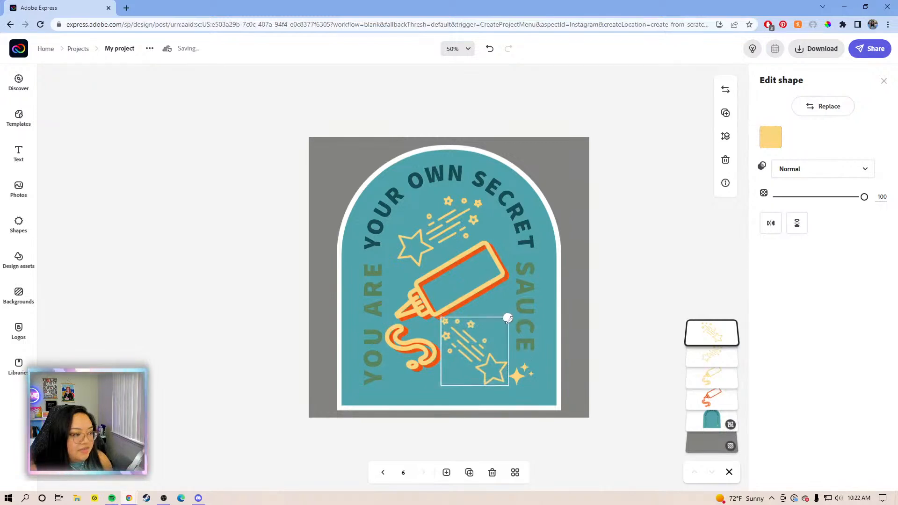
{"action": "left_click_drag", "start_coordinate": [474, 395], "coordinate": [455, 403]}
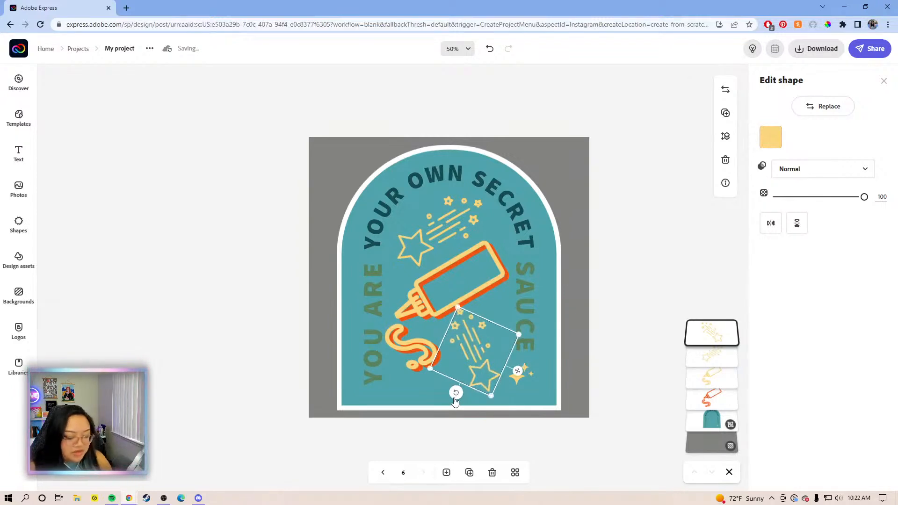
{"action": "key", "text": "Delete"}
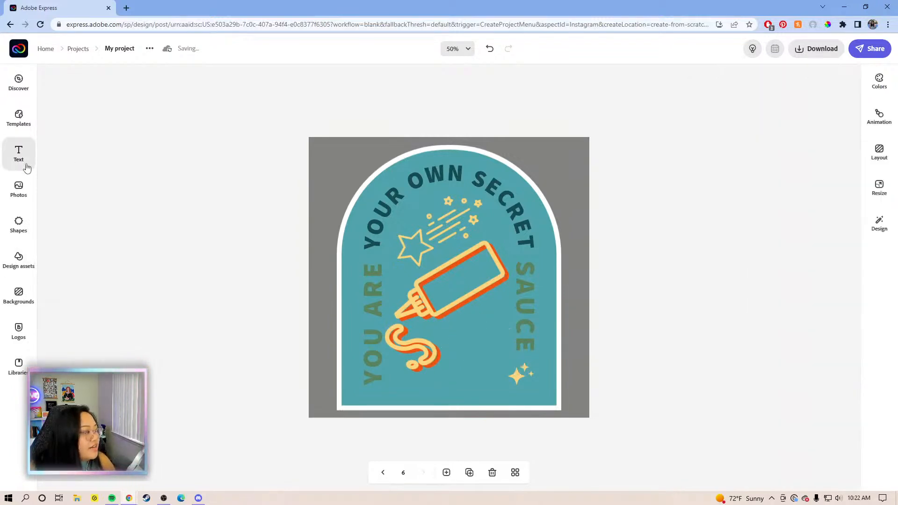
- Search the shape library for "sparkles"
{"action": "left_click", "coordinate": [19, 224]}
{"action": "left_click", "coordinate": [125, 106]}
{"action": "key", "text": "ctrl+a"}
{"action": "type", "text": "sp"}
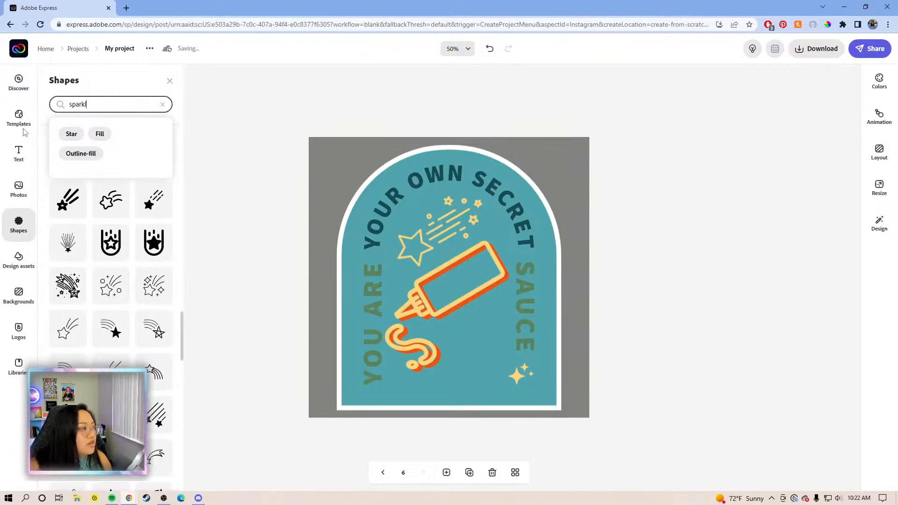
{"action": "type", "text": "arkles"}
{"action": "key", "text": "Return"}
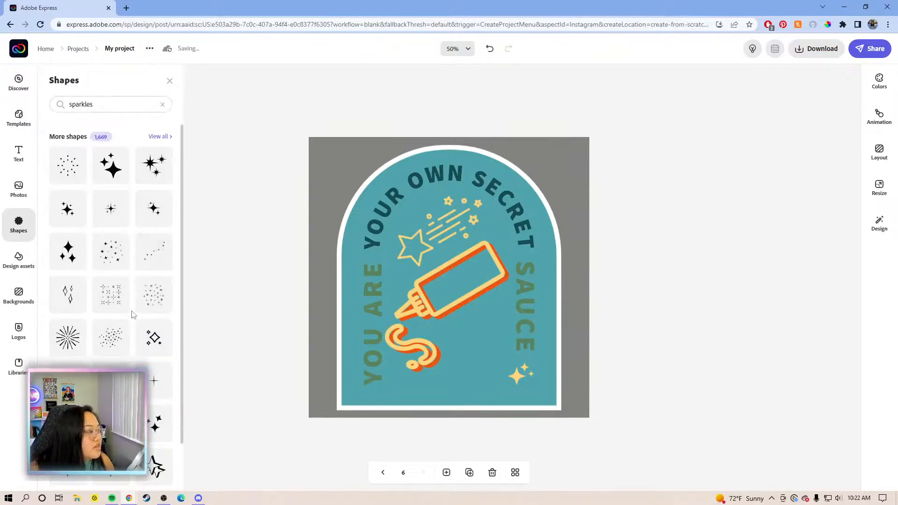
- Place a cluster of four-pointed sparkles from the results beneath the bottle, beside the squeezed-out sauce
{"action": "scroll", "coordinate": [128, 336], "scroll_direction": "down", "scroll_amount": 1}
{"action": "scroll", "coordinate": [129, 336], "scroll_direction": "down", "scroll_amount": 6}
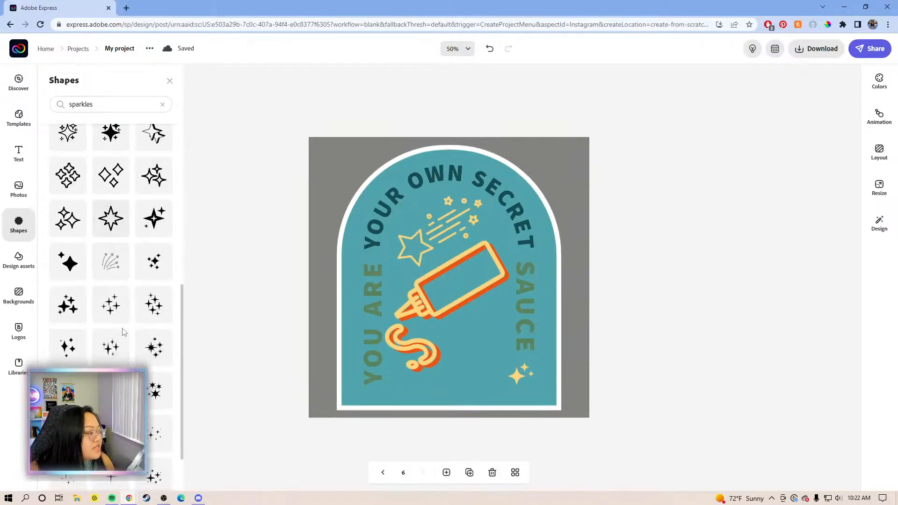
{"action": "scroll", "coordinate": [79, 281], "scroll_direction": "down", "scroll_amount": 4}
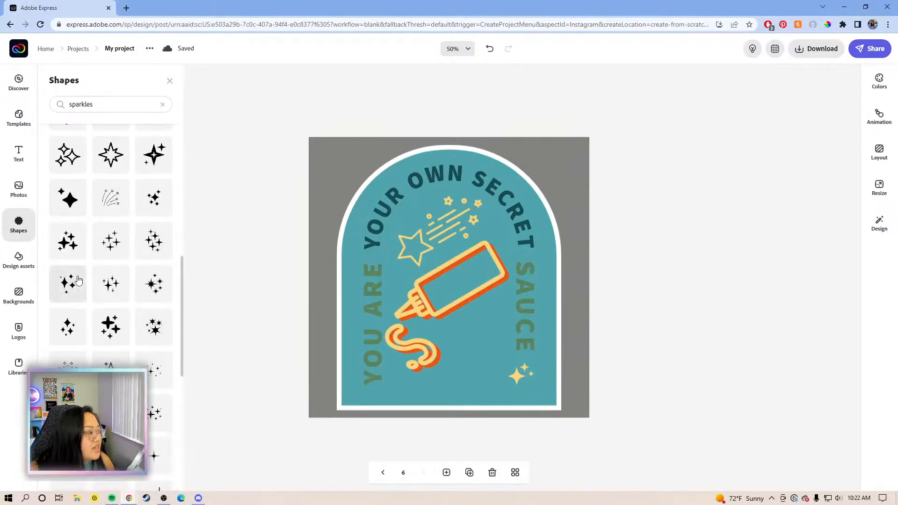
{"action": "scroll", "coordinate": [79, 280], "scroll_direction": "down", "scroll_amount": 5}
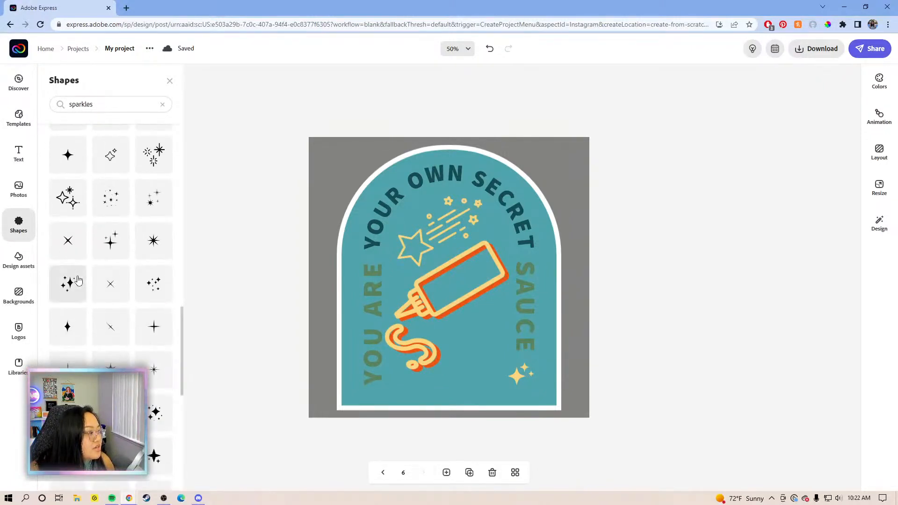
{"action": "scroll", "coordinate": [78, 281], "scroll_direction": "up", "scroll_amount": 5}
{"action": "scroll", "coordinate": [92, 296], "scroll_direction": "down", "scroll_amount": 2}
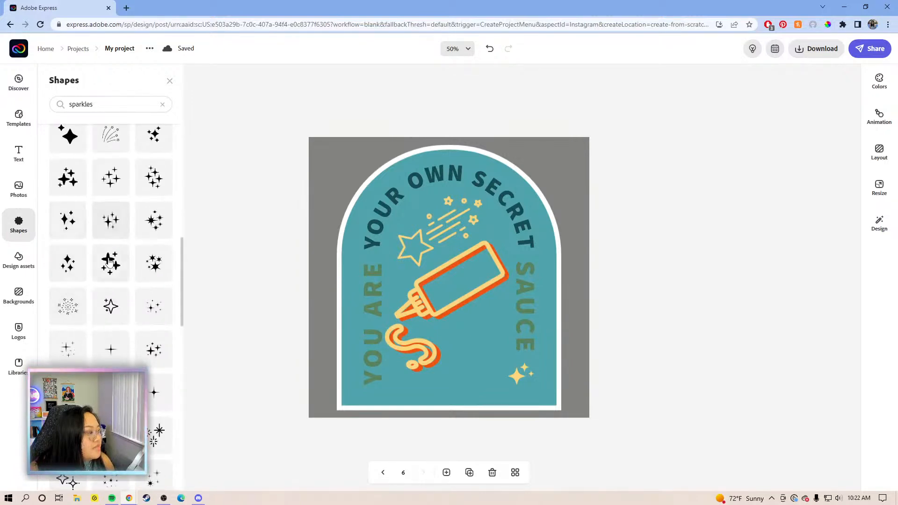
{"action": "scroll", "coordinate": [109, 262], "scroll_direction": "down", "scroll_amount": 2}
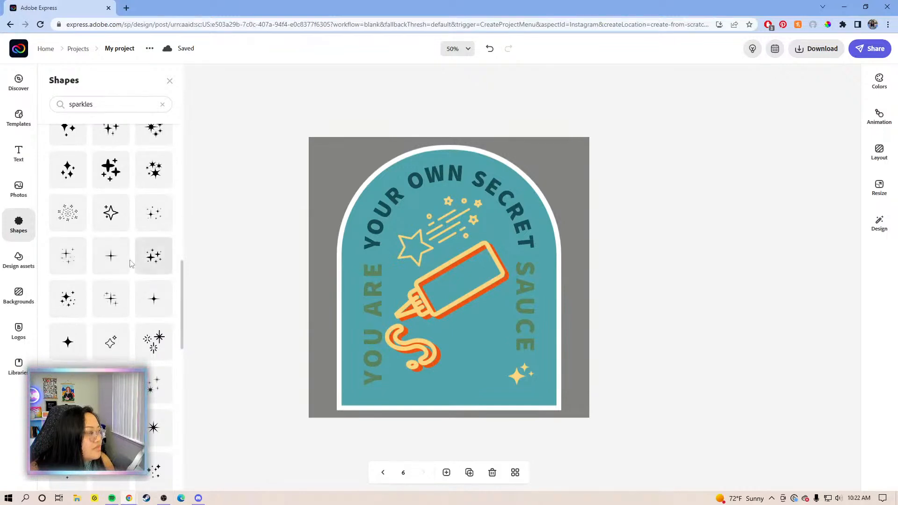
{"action": "left_click_drag", "start_coordinate": [68, 299], "coordinate": [470, 360]}
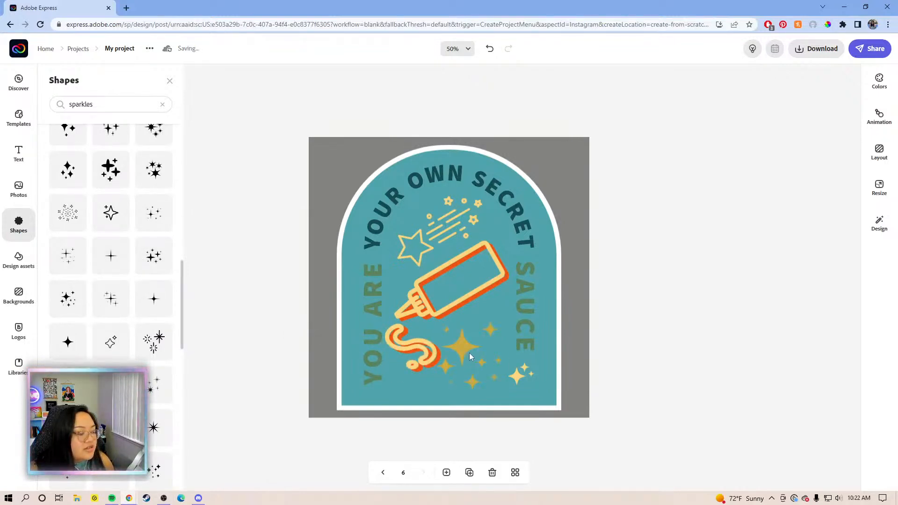
- Recolour the sparkle cluster with the current palette's light yellow and move it slightly up and to the right
{"action": "left_click", "coordinate": [465, 339]}
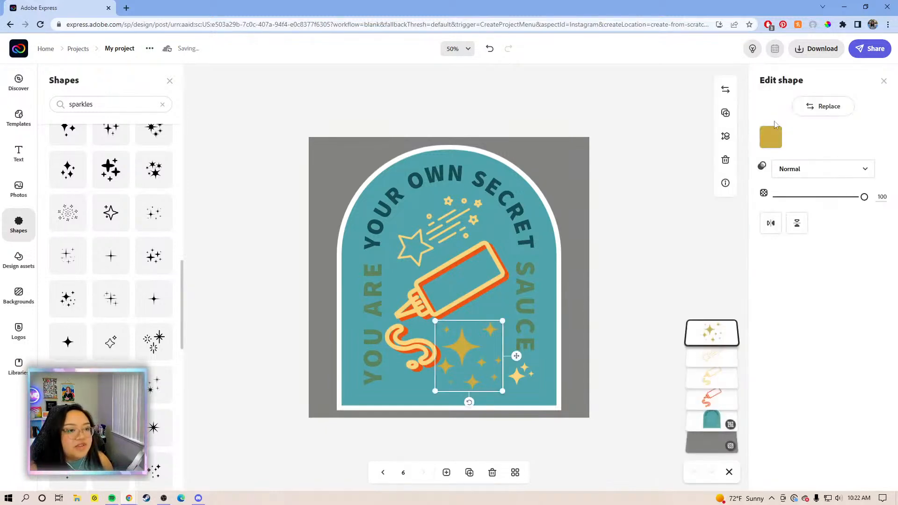
{"action": "left_click", "coordinate": [771, 137]}
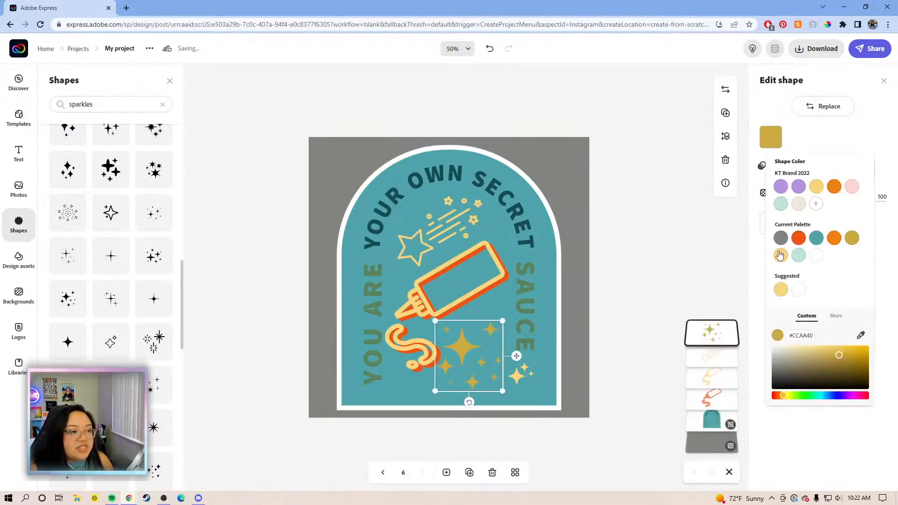
{"action": "left_click", "coordinate": [781, 255]}
{"action": "left_click_drag", "start_coordinate": [517, 356], "coordinate": [523, 344]}
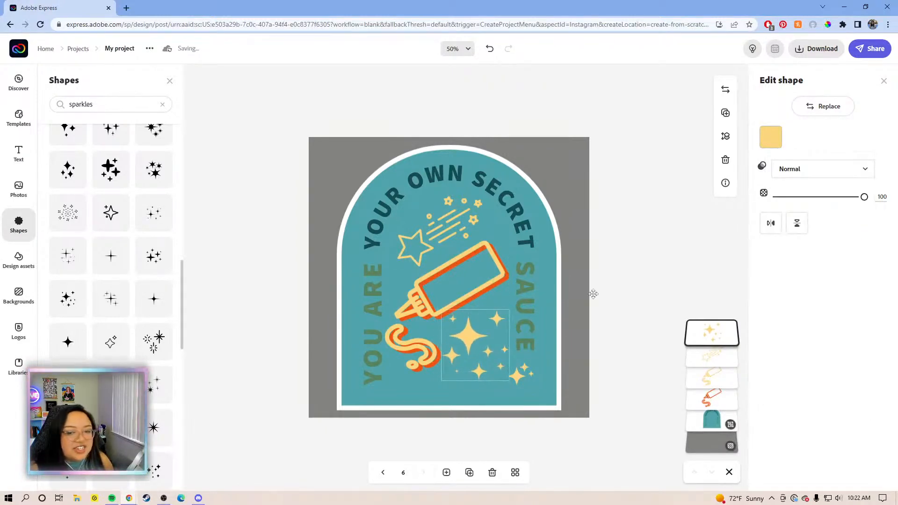
- Ungroup the arch artwork and select only the teal arch shape
{"action": "left_click", "coordinate": [549, 327]}
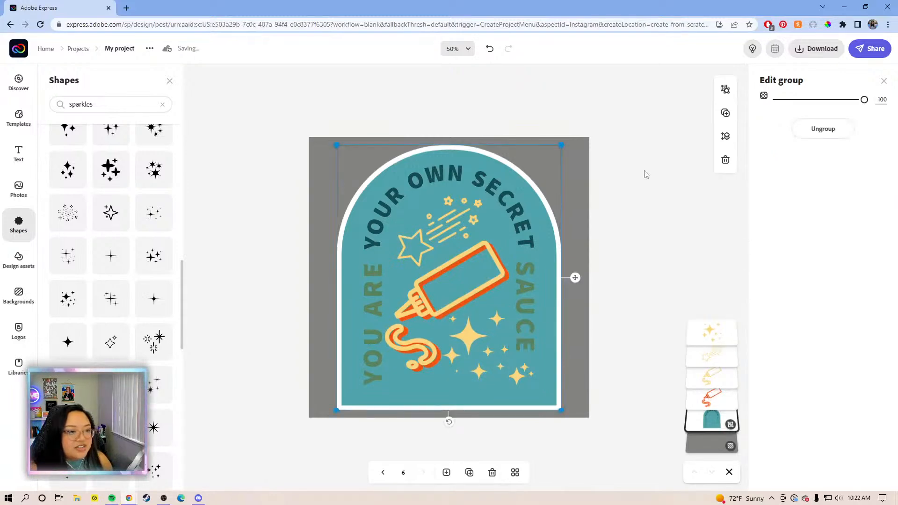
{"action": "left_click", "coordinate": [831, 139]}
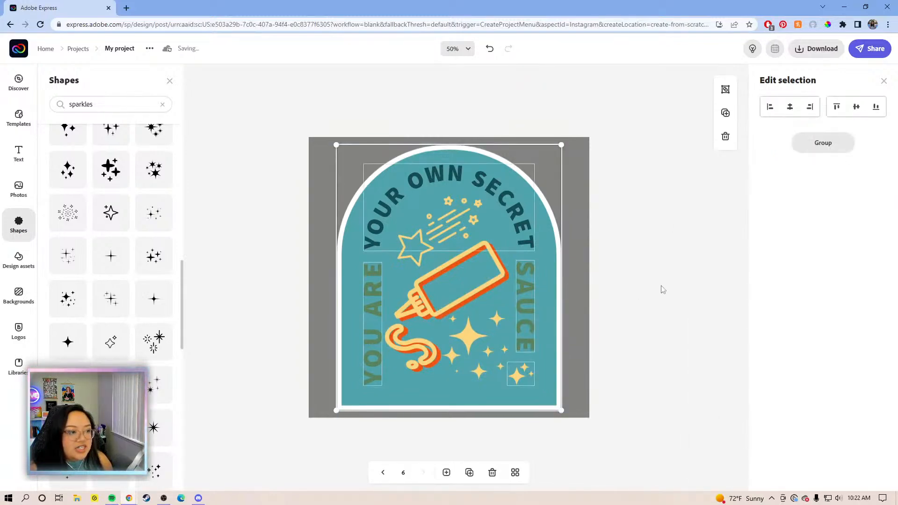
{"action": "left_click", "coordinate": [634, 295]}
{"action": "left_click", "coordinate": [549, 266]}
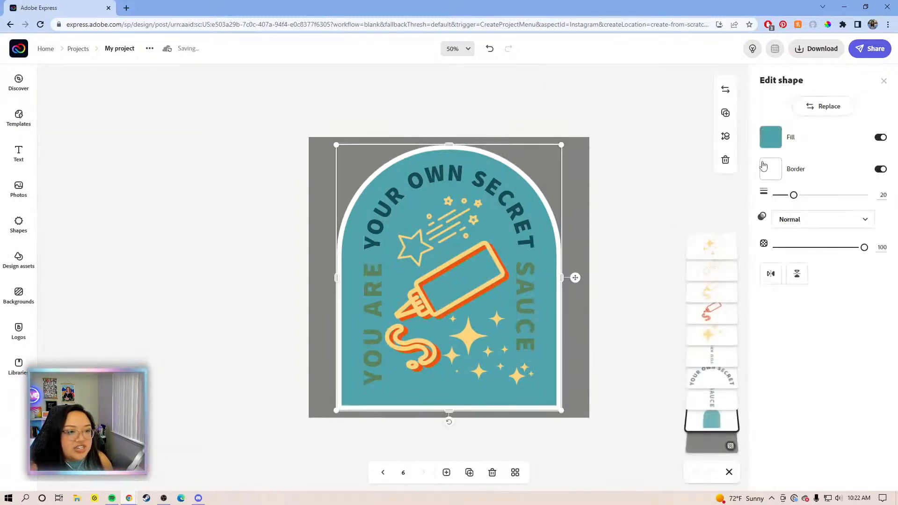
- Fill the arch with the KT Brand 2022 orange (#F08111) and recolour the curved "YOUR OWN SECRET" text white
{"action": "left_click", "coordinate": [771, 137]}
{"action": "left_click", "coordinate": [832, 188]}
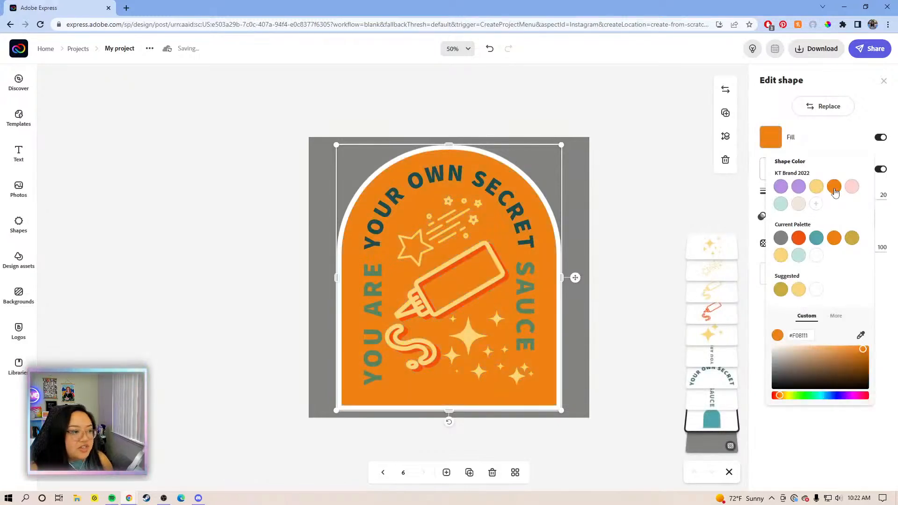
{"action": "left_click", "coordinate": [513, 214]}
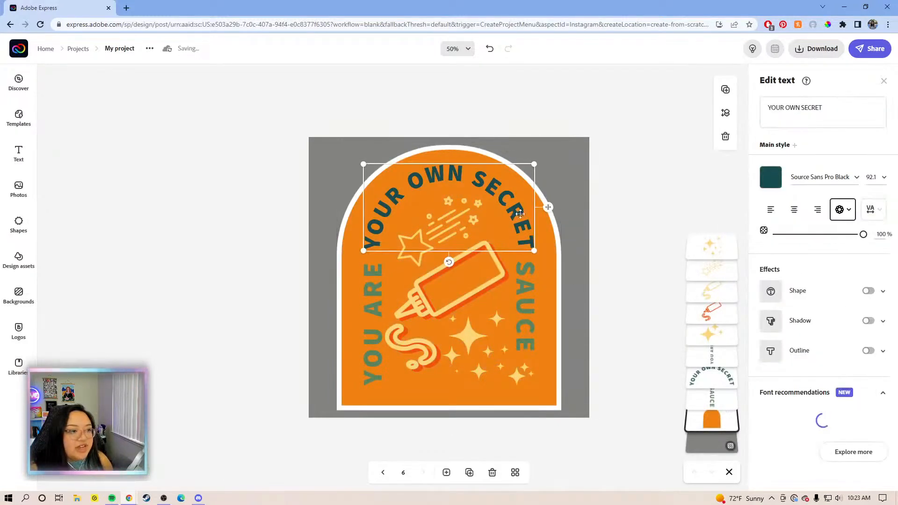
{"action": "left_click", "coordinate": [771, 177]}
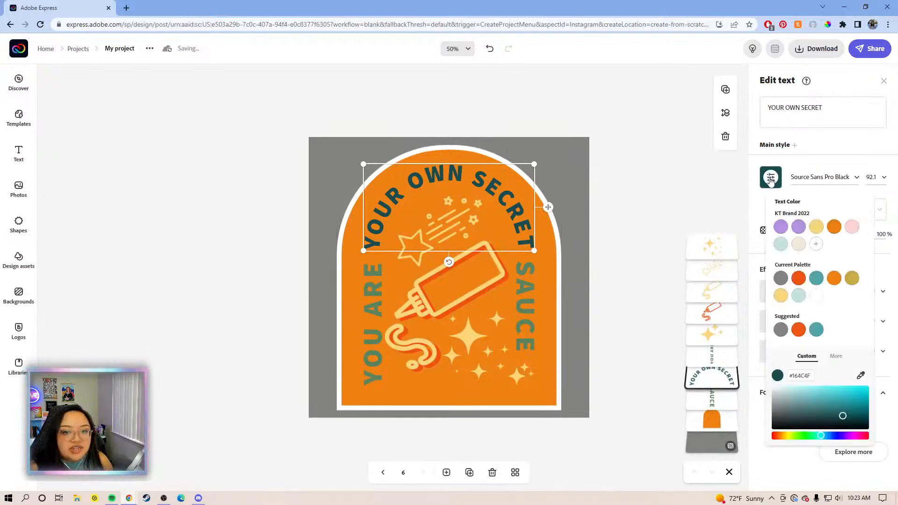
{"action": "left_click", "coordinate": [816, 296]}
- Recolour the vertical "SAUCE" and "YOU ARE" texts white (#FFFFFF)
{"action": "left_click", "coordinate": [525, 304]}
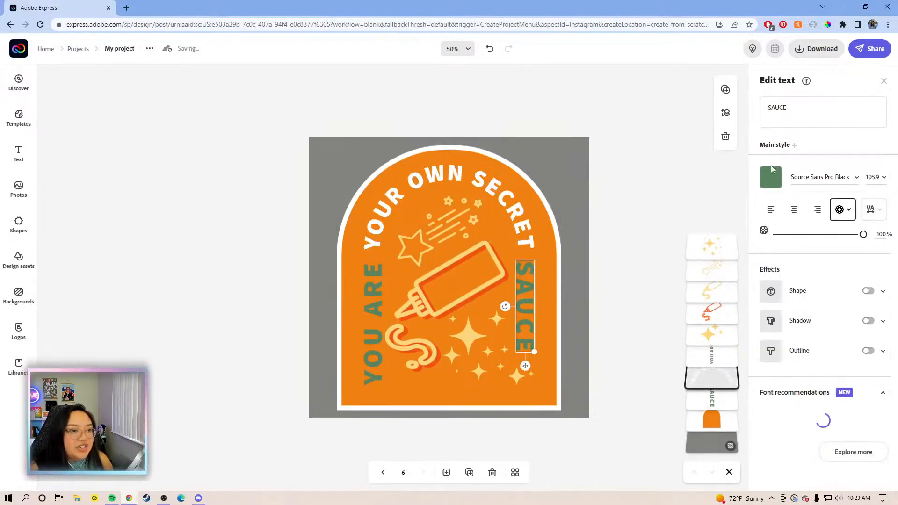
{"action": "left_click", "coordinate": [770, 180]}
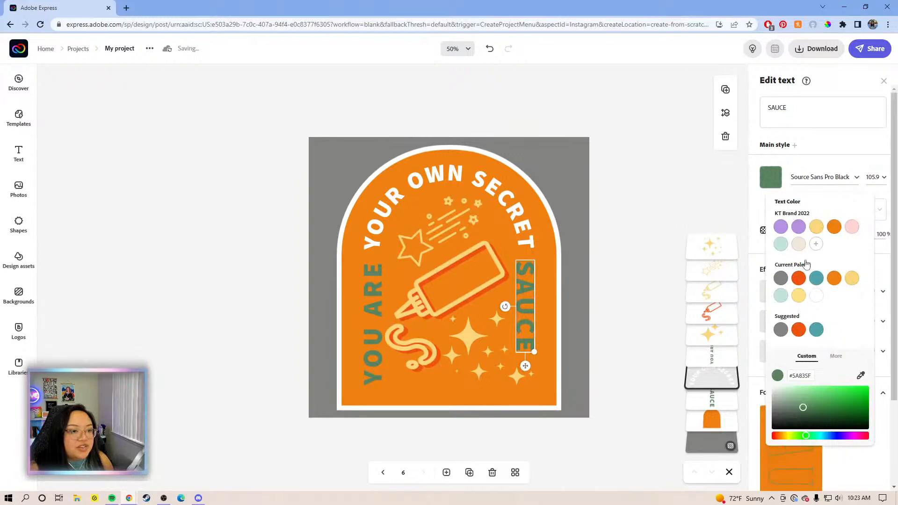
{"action": "left_click", "coordinate": [799, 244]}
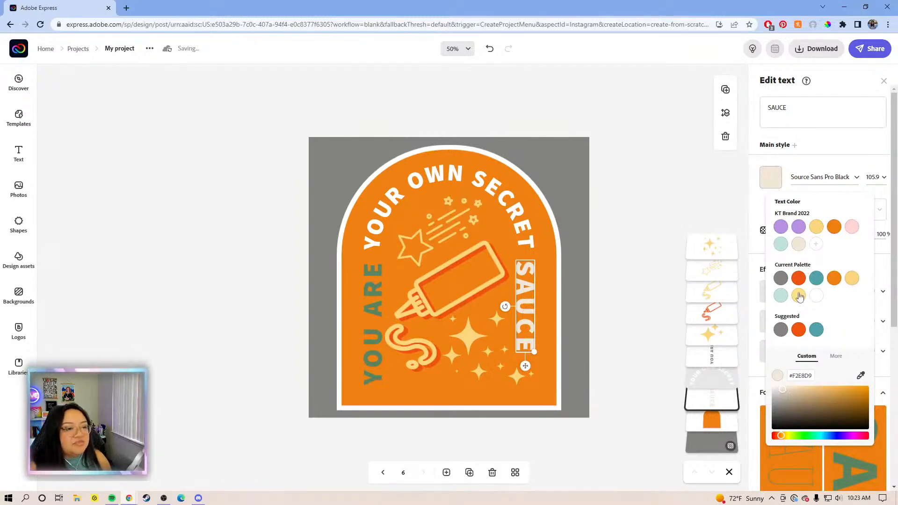
{"action": "left_click", "coordinate": [817, 295]}
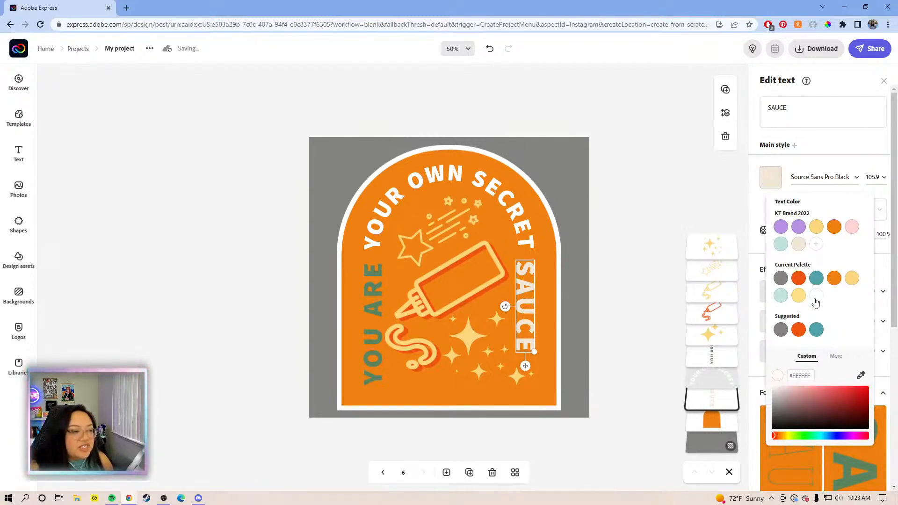
{"action": "left_click", "coordinate": [374, 281]}
{"action": "left_click", "coordinate": [770, 177]}
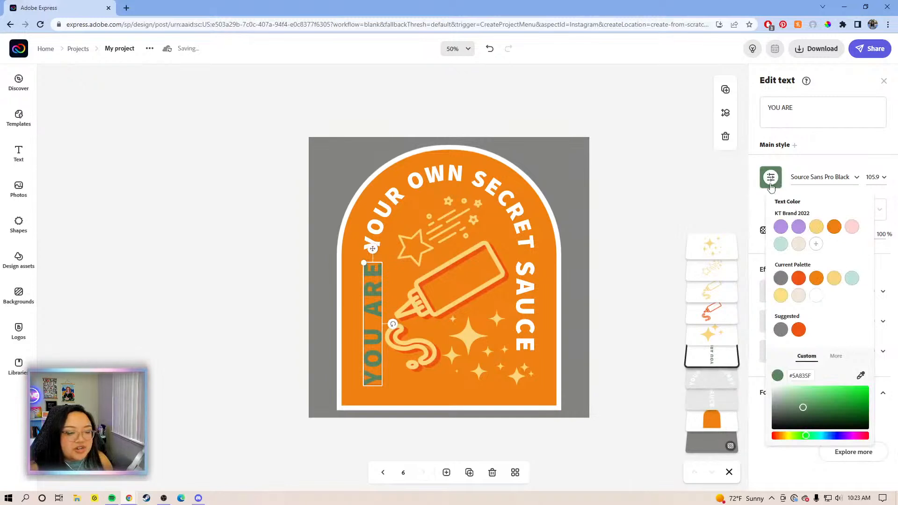
{"action": "left_click", "coordinate": [816, 296]}
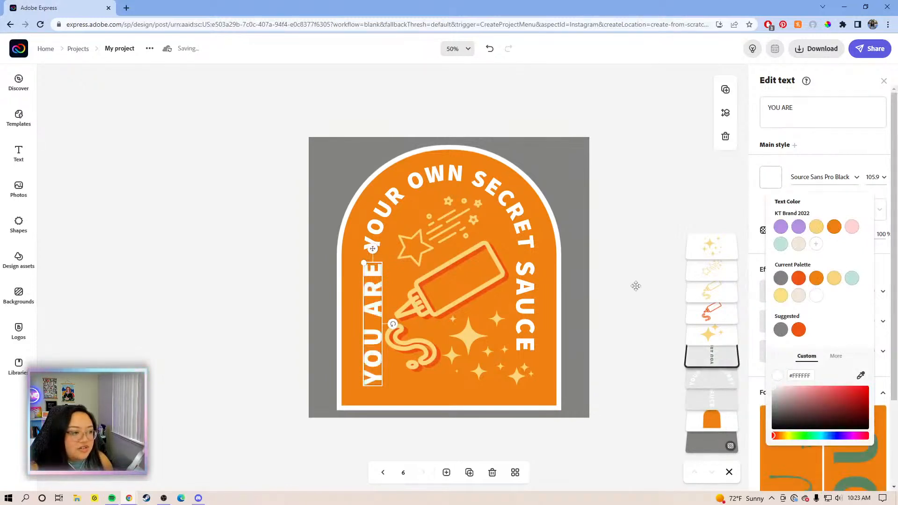
{"action": "left_click", "coordinate": [612, 206]}
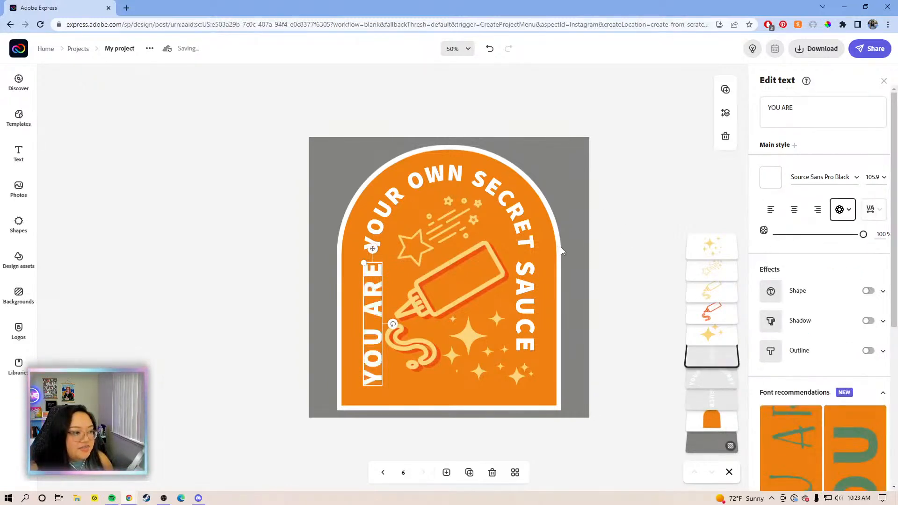
- Make the orange arch slightly narrower and shorter, nudging it sideways to even out the margins around the text
{"action": "left_click", "coordinate": [562, 251]}
{"action": "left_click", "coordinate": [561, 278]}
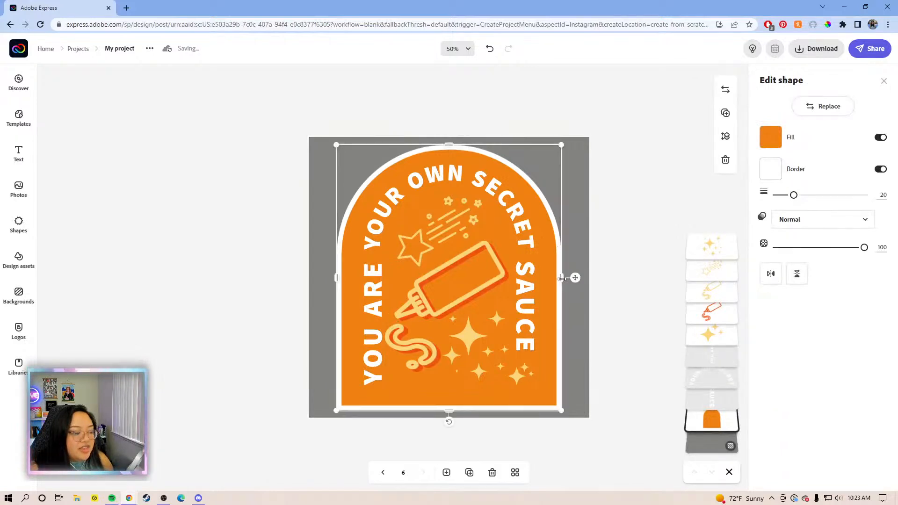
{"action": "left_click_drag", "start_coordinate": [562, 278], "coordinate": [556, 277]}
{"action": "left_click_drag", "start_coordinate": [339, 277], "coordinate": [352, 286]}
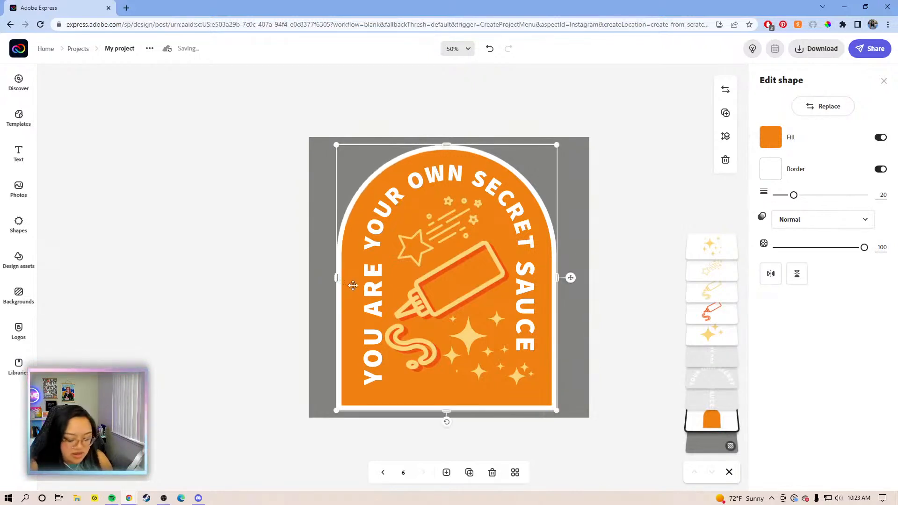
{"action": "key", "text": "Right"}
{"action": "key", "text": "Right"}
{"action": "key", "text": "Right"}
{"action": "key", "text": "Right"}
{"action": "key", "text": "Right"}
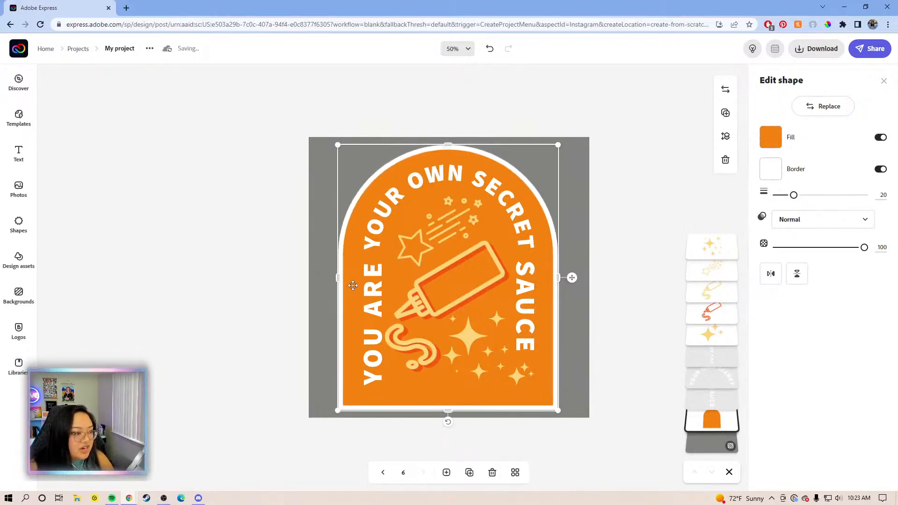
{"action": "key", "text": "Left"}
{"action": "left_click_drag", "start_coordinate": [451, 409], "coordinate": [450, 401]}
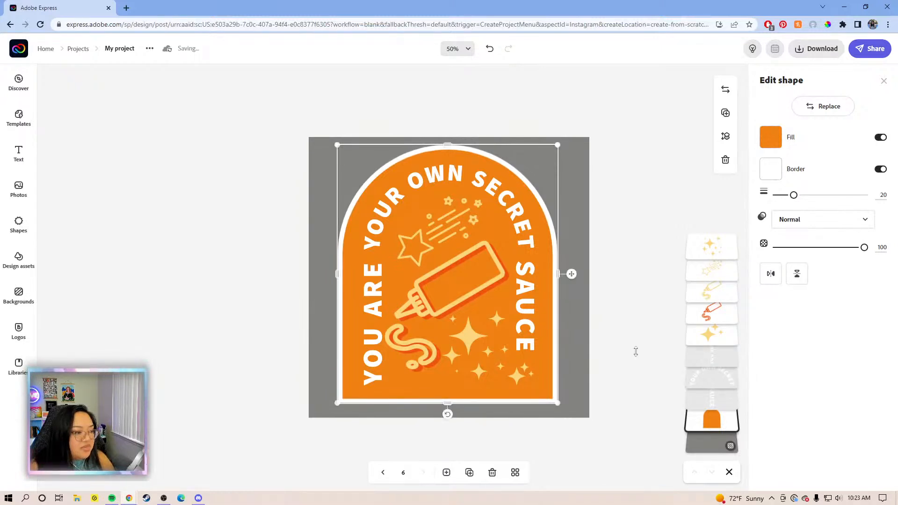
- Select the arch together with all its texts and illustrations and group them
{"action": "left_click", "coordinate": [616, 409]}
{"action": "left_click_drag", "start_coordinate": [288, 134], "coordinate": [287, 131]}
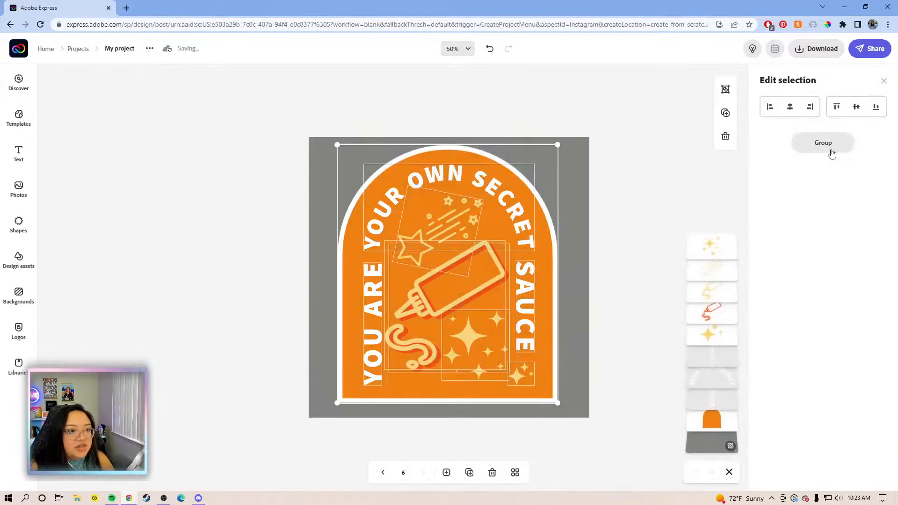
{"action": "left_click", "coordinate": [828, 146]}
- Enlarge the grouped arch artwork slightly and centre it on the page
{"action": "left_click_drag", "start_coordinate": [557, 402], "coordinate": [564, 408]}
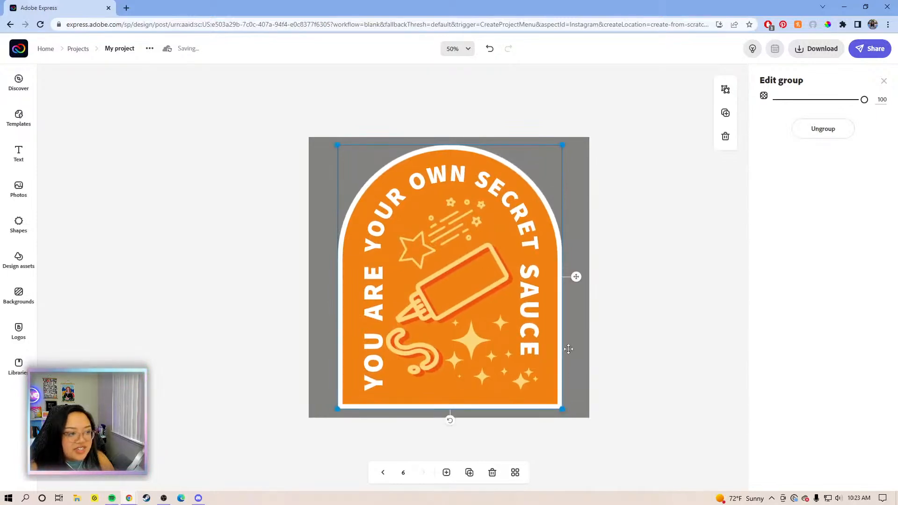
{"action": "left_click_drag", "start_coordinate": [546, 331], "coordinate": [545, 331]}
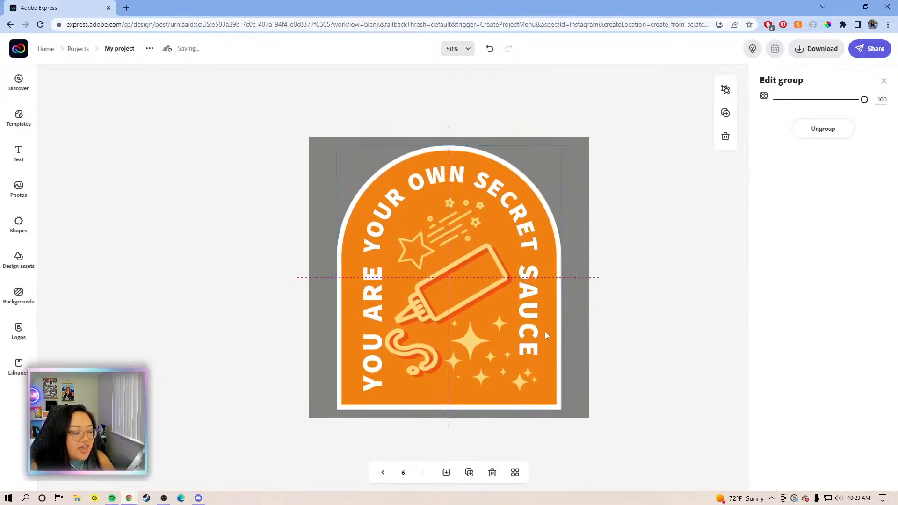
{"action": "left_click", "coordinate": [658, 290]}
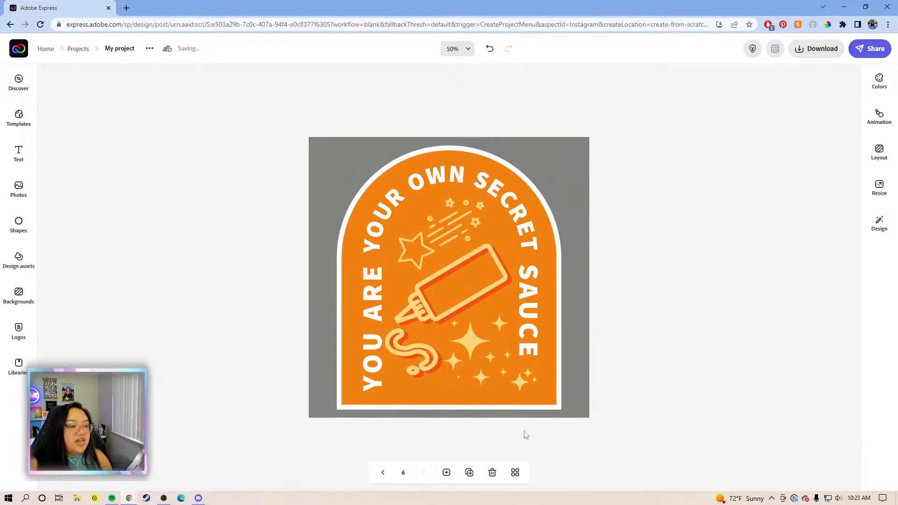
- Show all pages in the overview and set the download options to all pages as PNG with transparent background, without starting the download
{"action": "left_click", "coordinate": [515, 472]}
{"action": "left_click", "coordinate": [843, 52]}
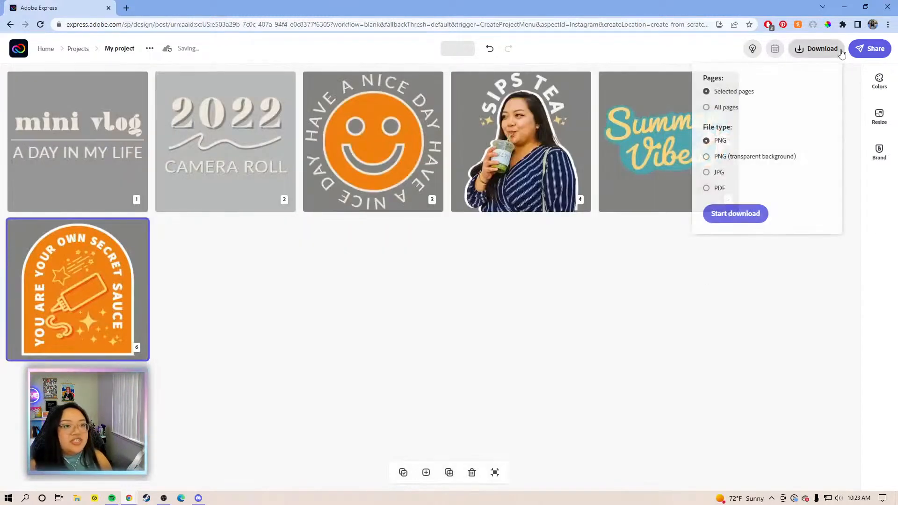
{"action": "left_click", "coordinate": [723, 114]}
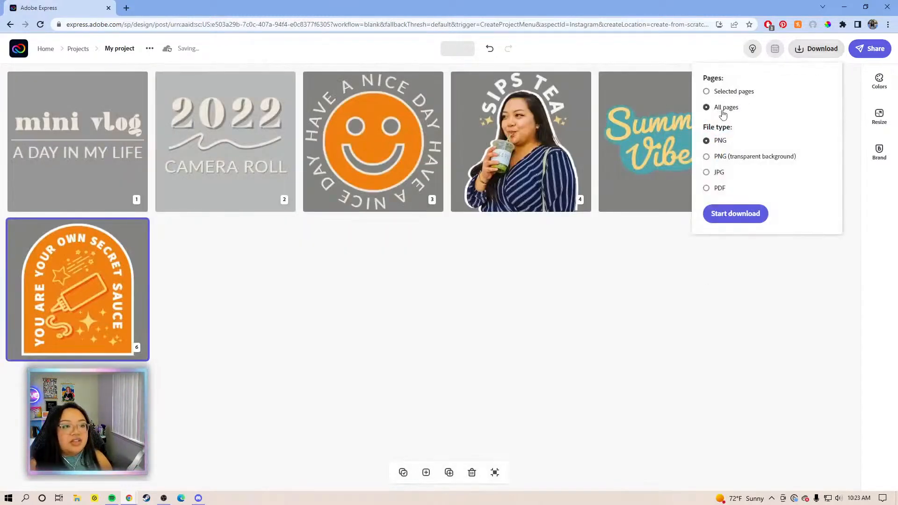
{"action": "left_click", "coordinate": [708, 157]}
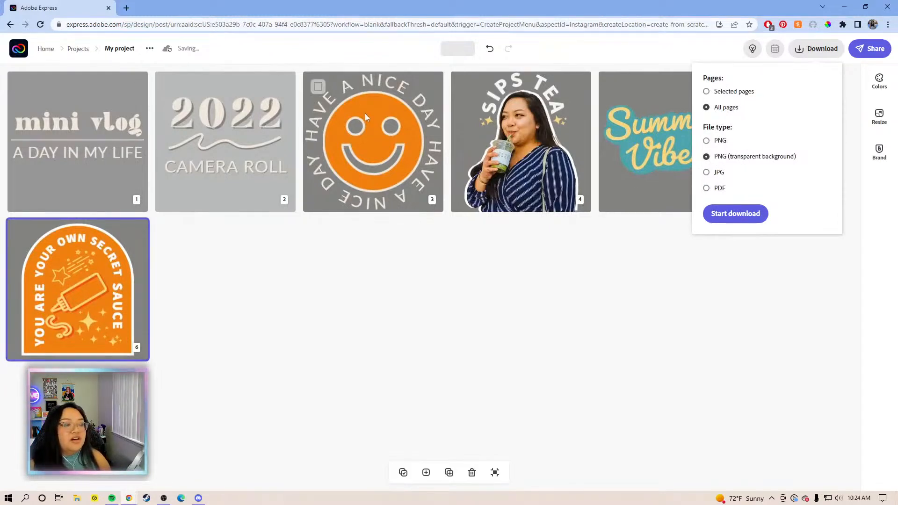
{"action": "left_click", "coordinate": [410, 314]}
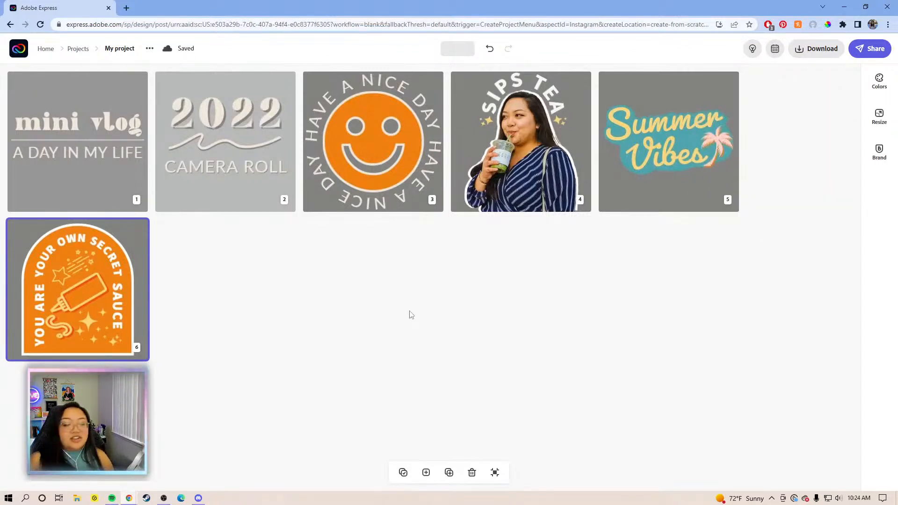